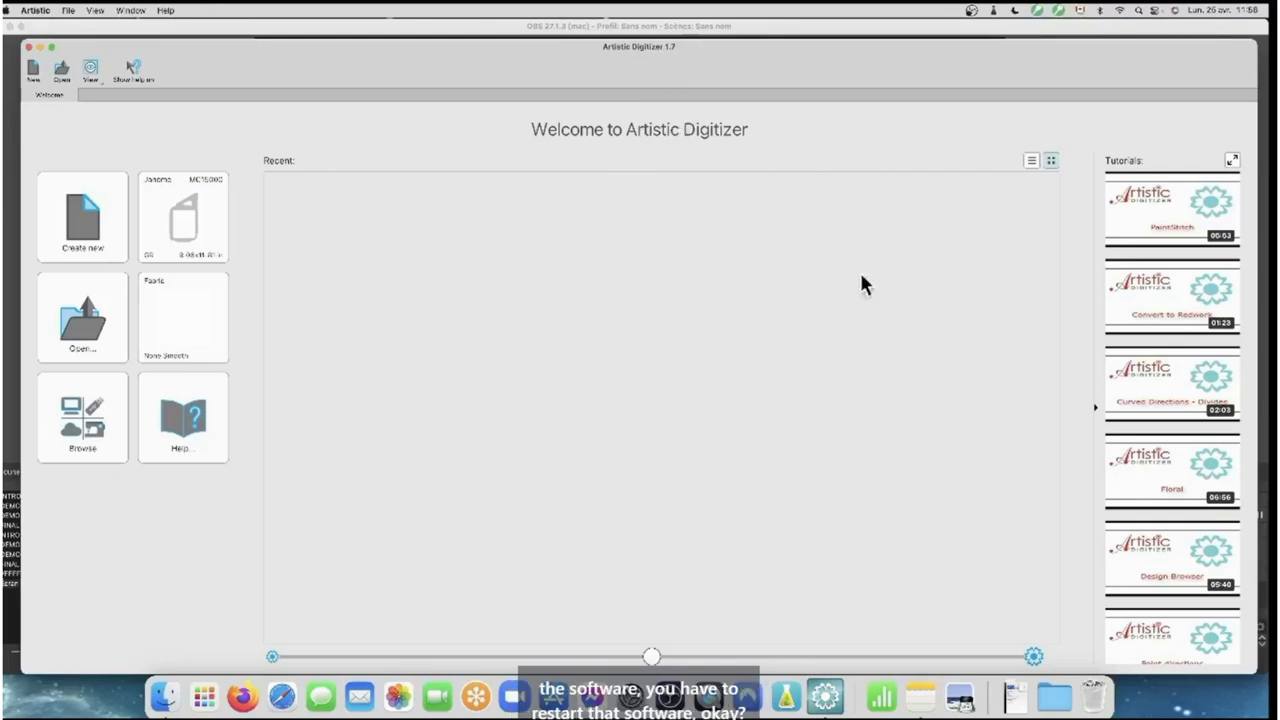
Open the Help menu to reach the printable user guide entry
click(166, 12)
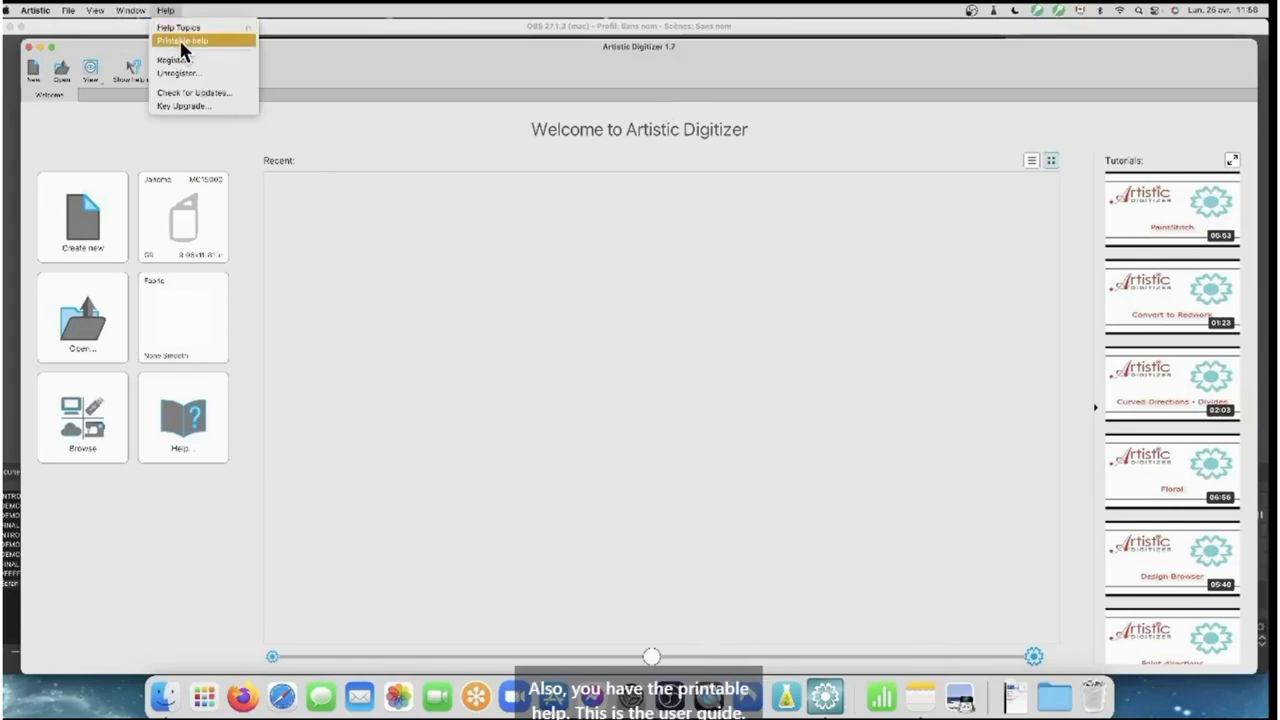
Open help.pdf from Printable help and scroll past the cover to the copyright and disclaimer page
click(181, 42)
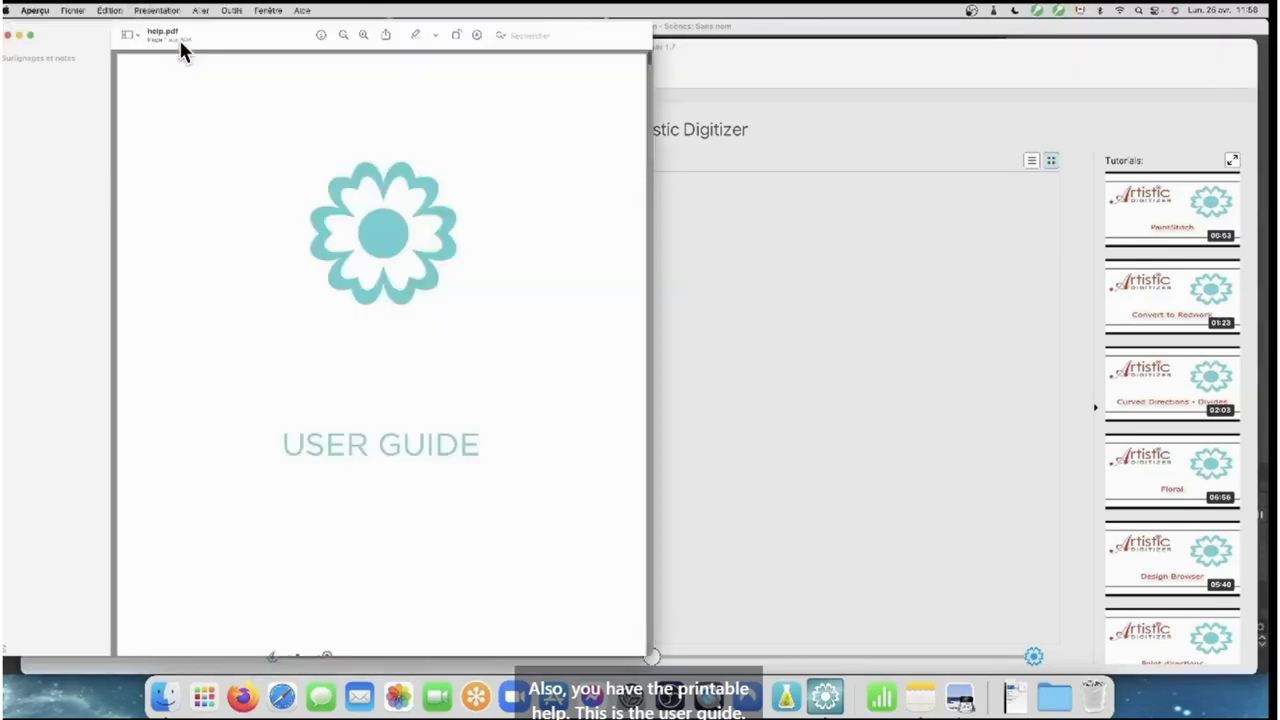
scroll(406, 389, down, 5)
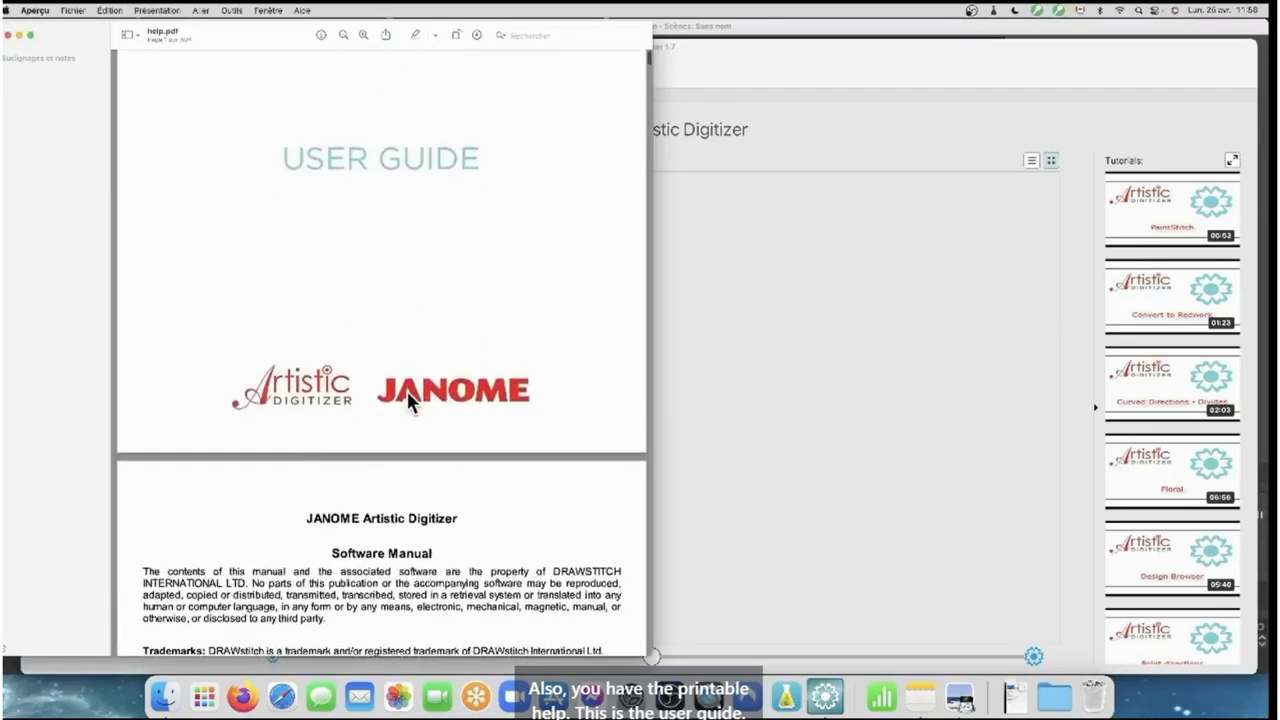
scroll(407, 391, down, 7)
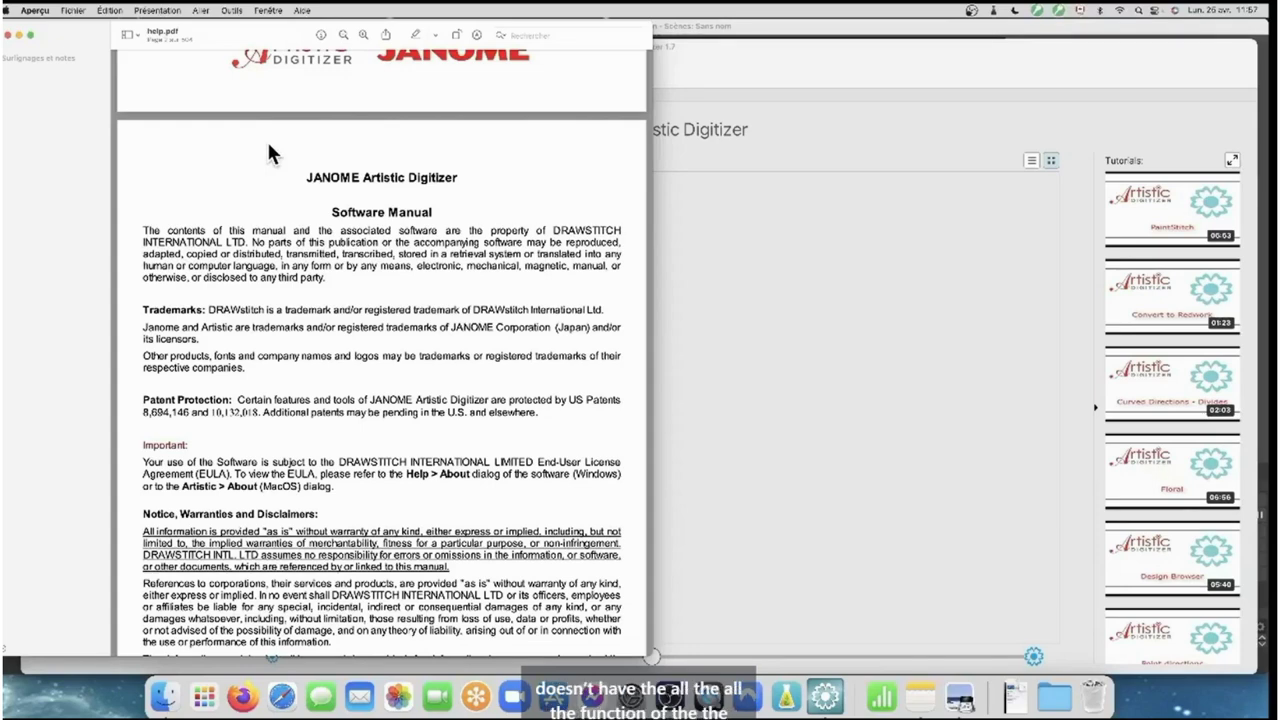
scroll(383, 93, down, 1)
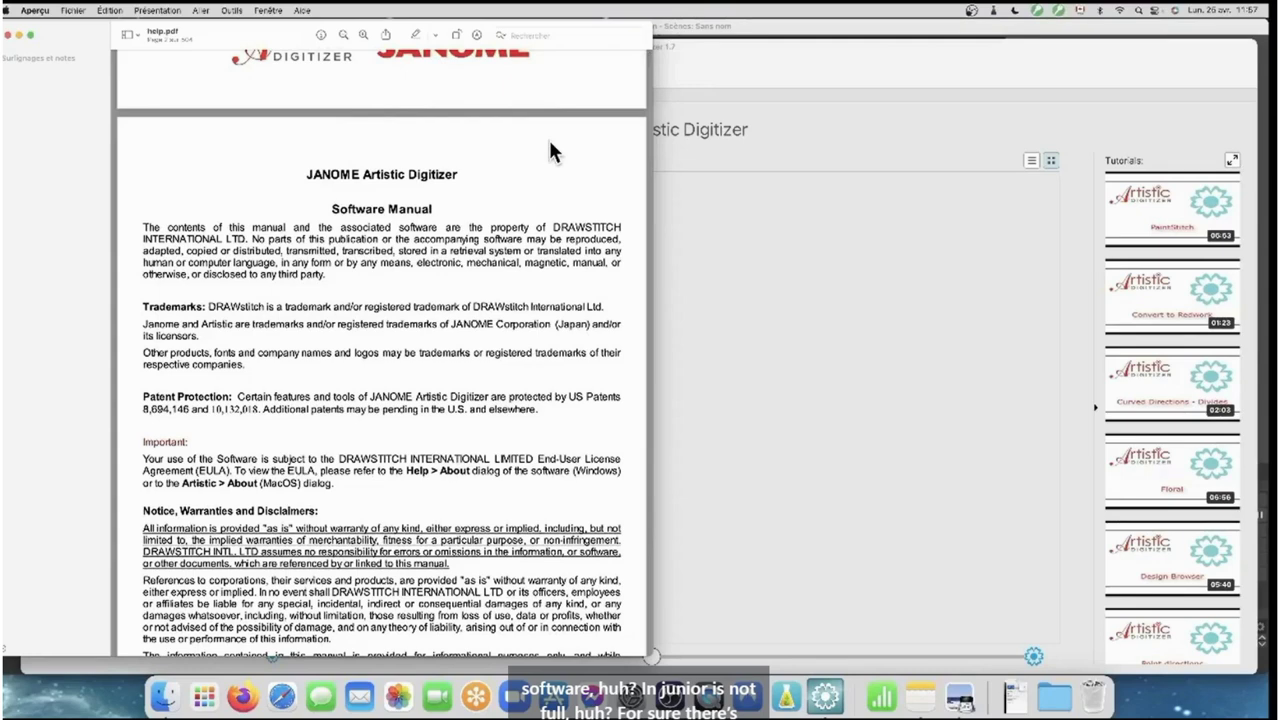
scroll(550, 143, down, 3)
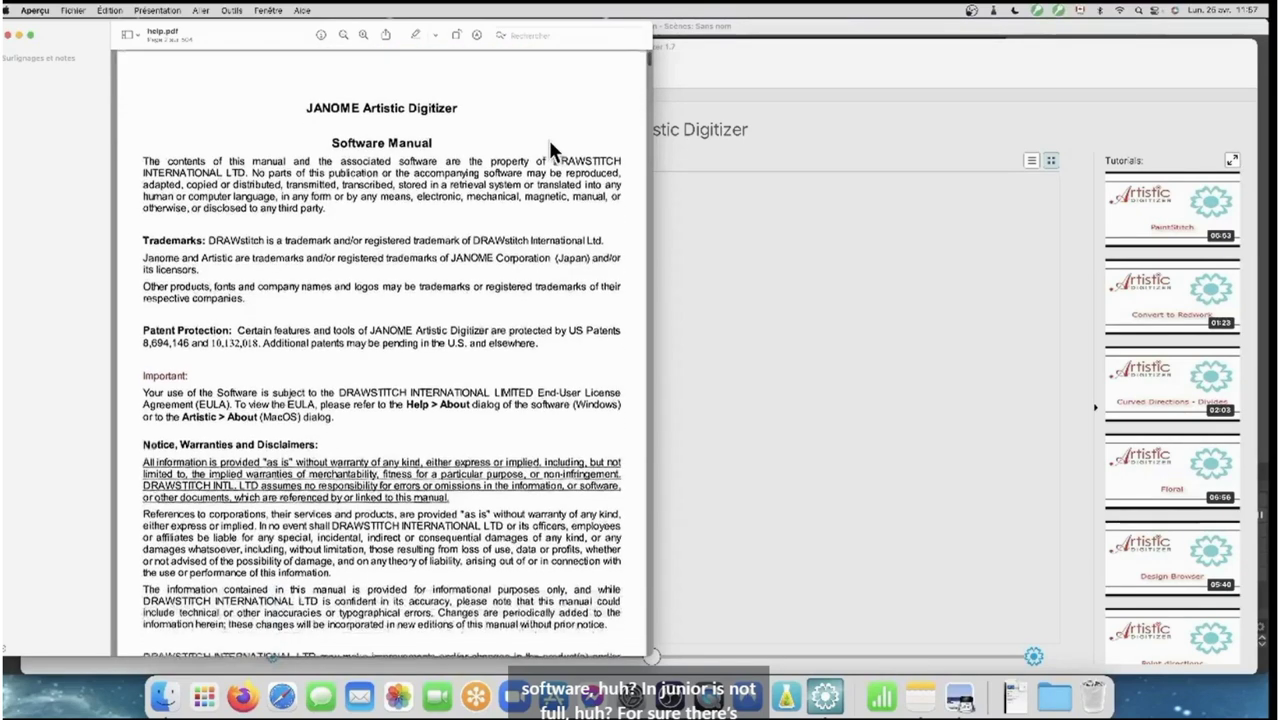
scroll(550, 143, up, 10)
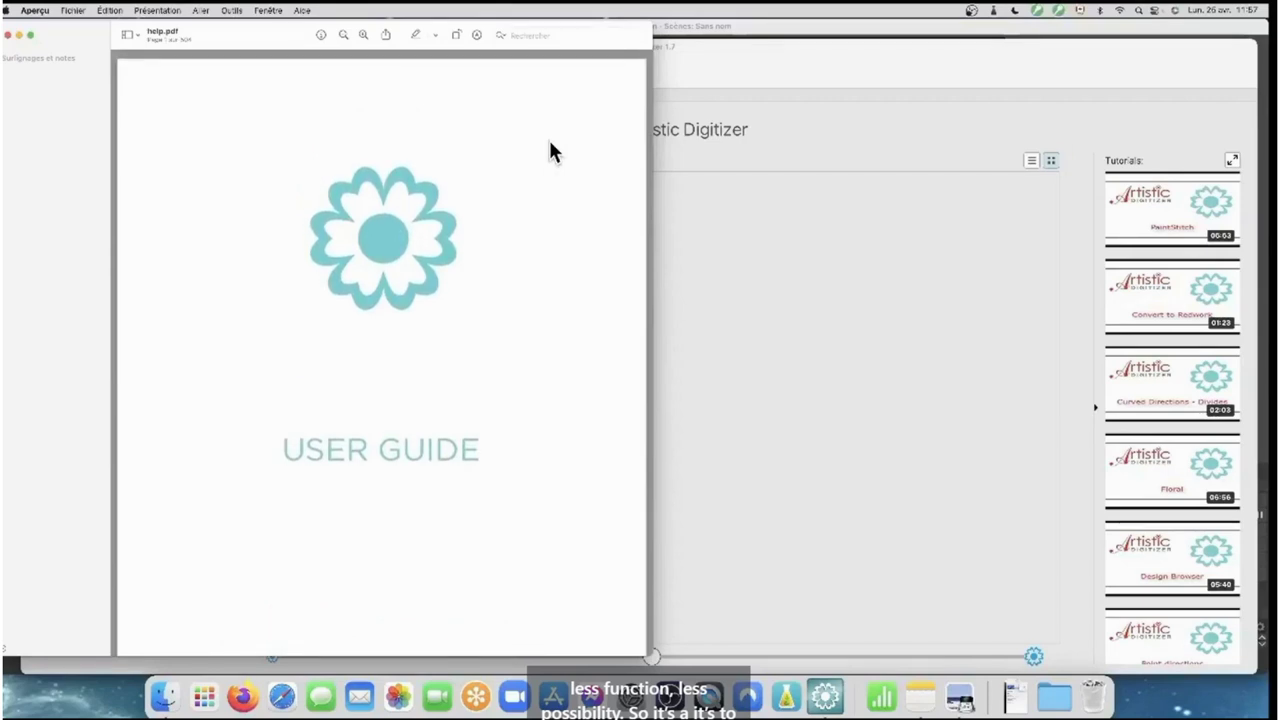
scroll(550, 143, down, 3)
scroll(550, 143, up, 1)
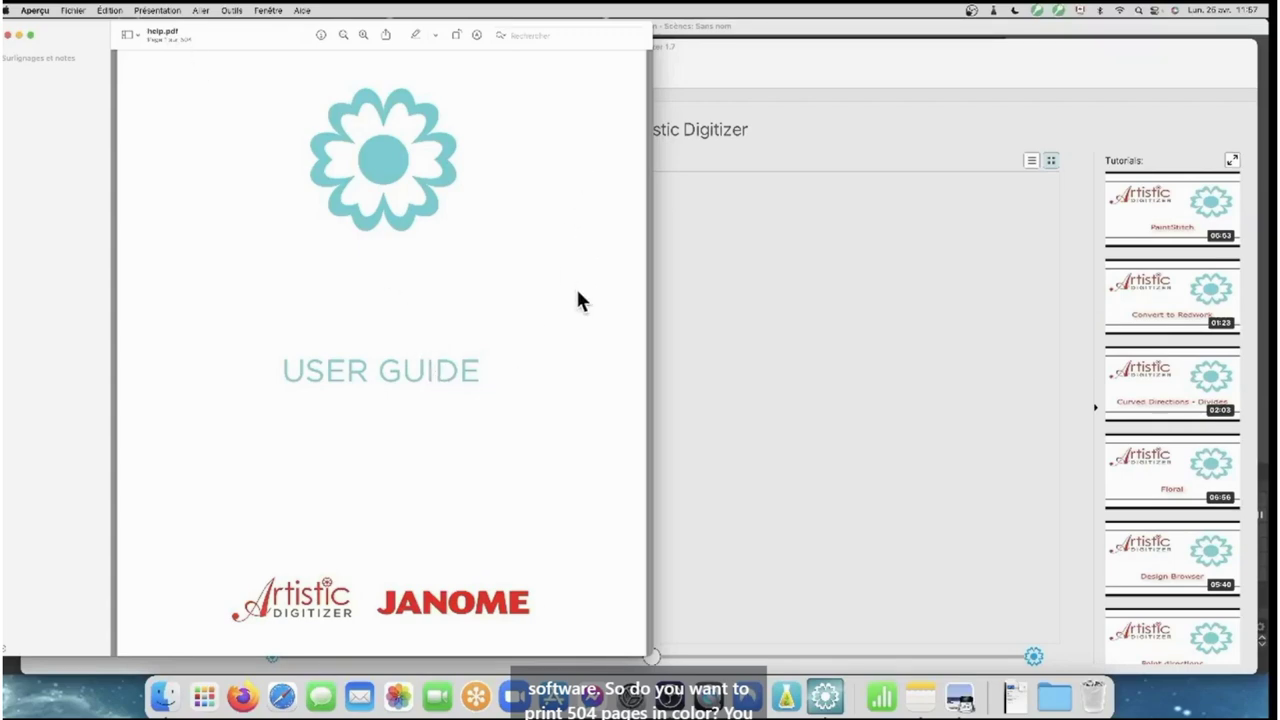
scroll(566, 330, down, 10)
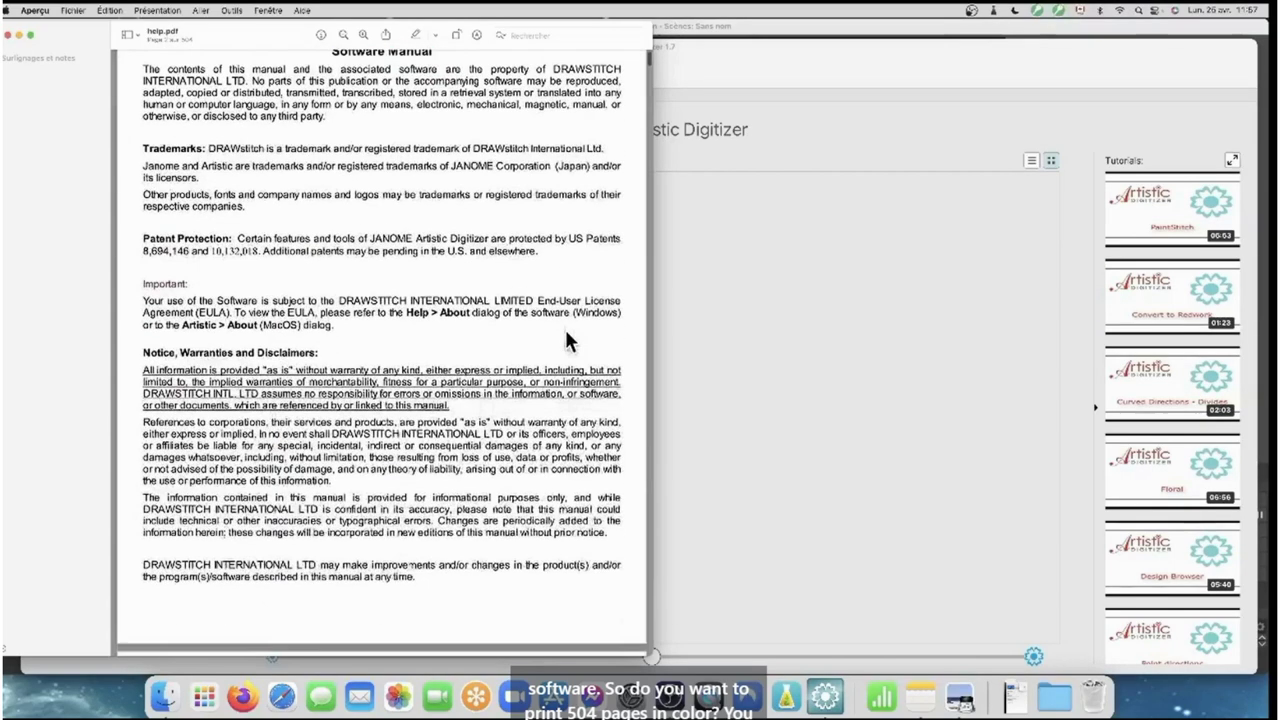
Jump to page 167 of the guide and read the Autoborder pages
drag(646, 53, 648, 254)
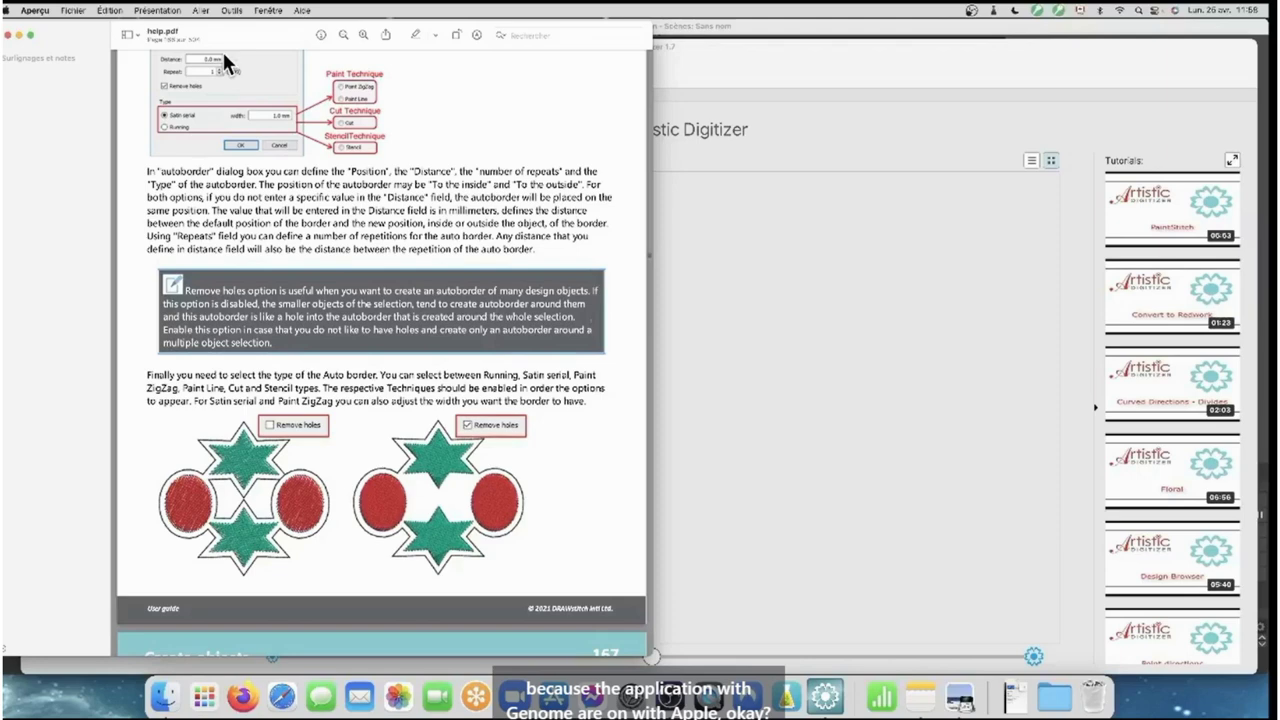
scroll(222, 49, down, 1)
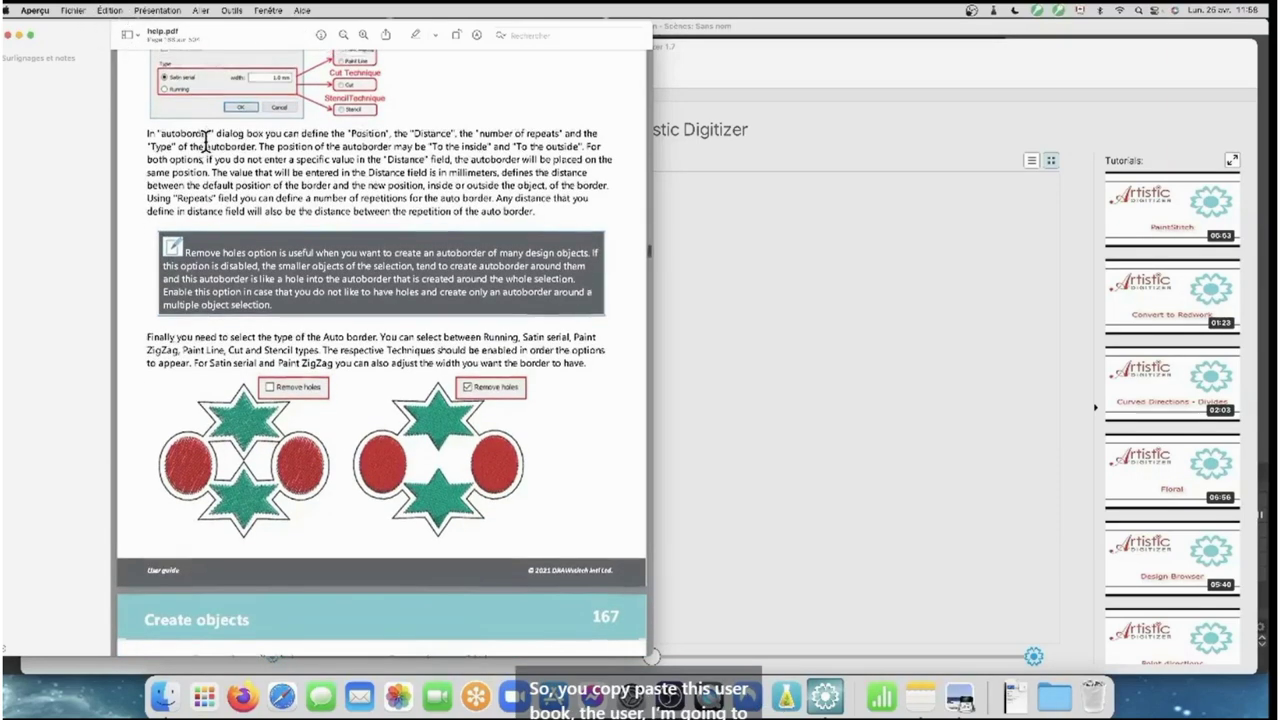
scroll(190, 120, up, 10)
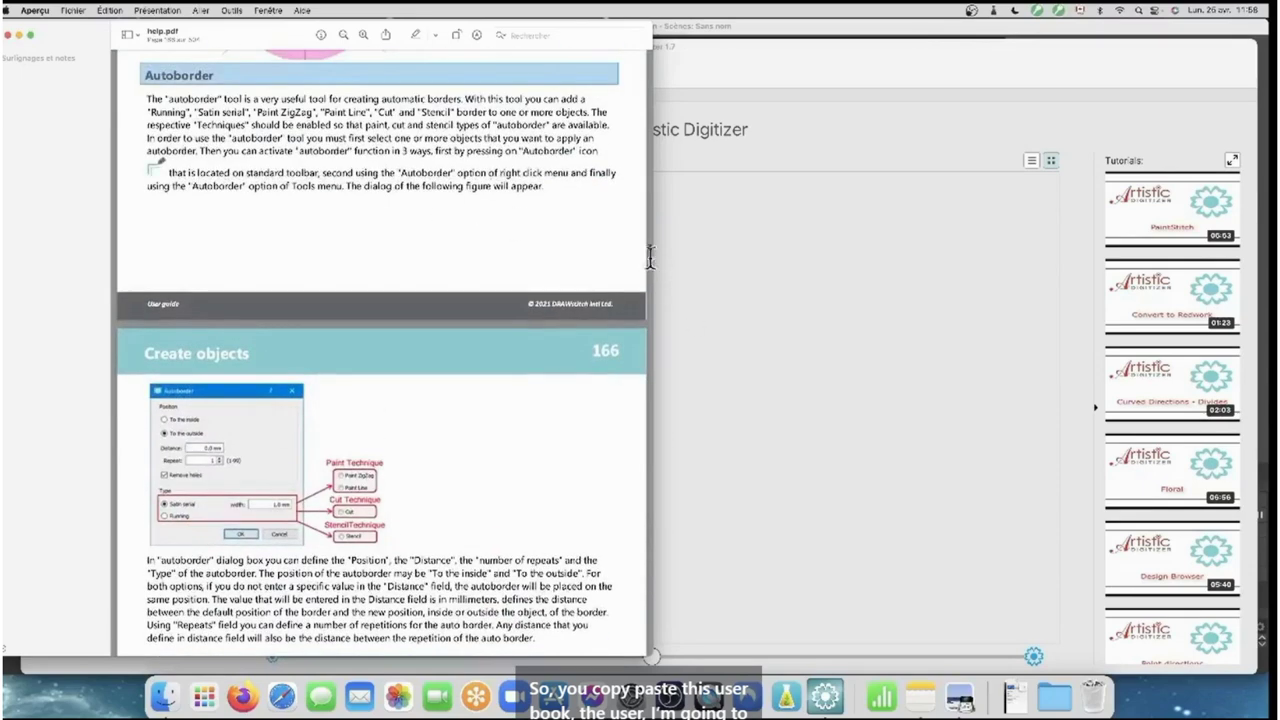
Browse the guide's Table of Contents, then close help.pdf to return to the Welcome screen
drag(645, 244, 621, 65)
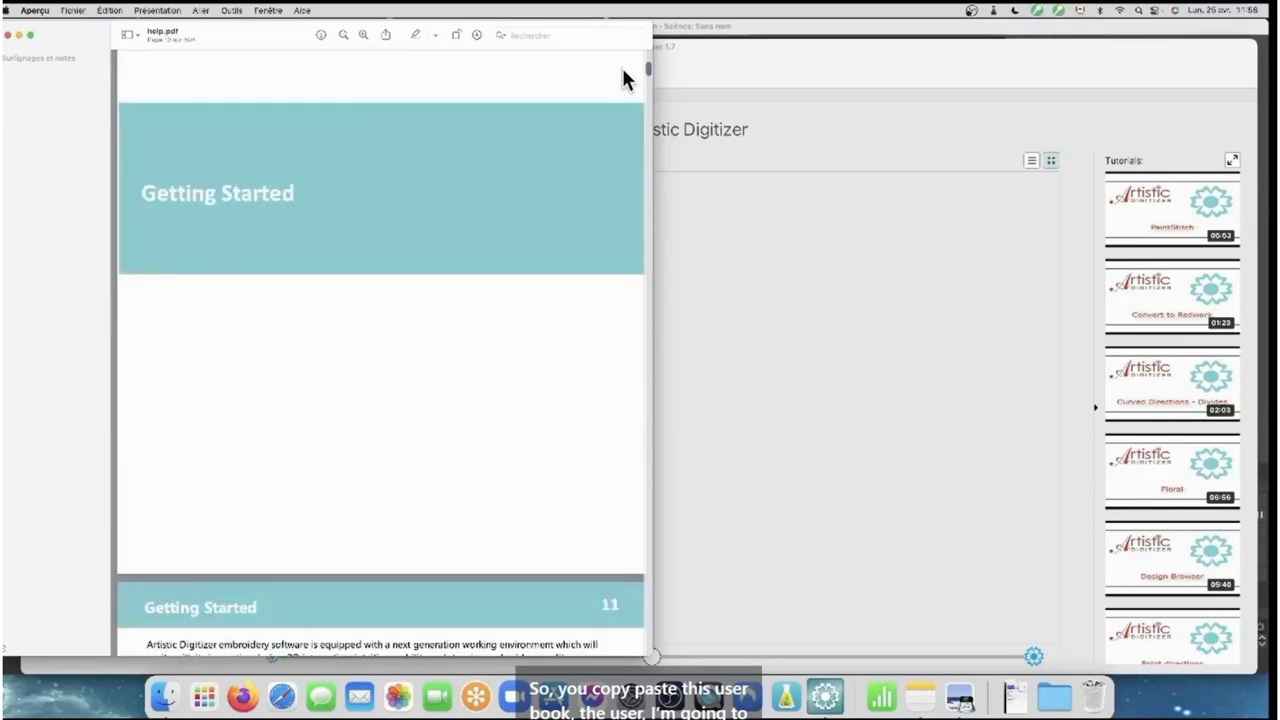
scroll(506, 194, down, 2)
scroll(507, 207, up, 2)
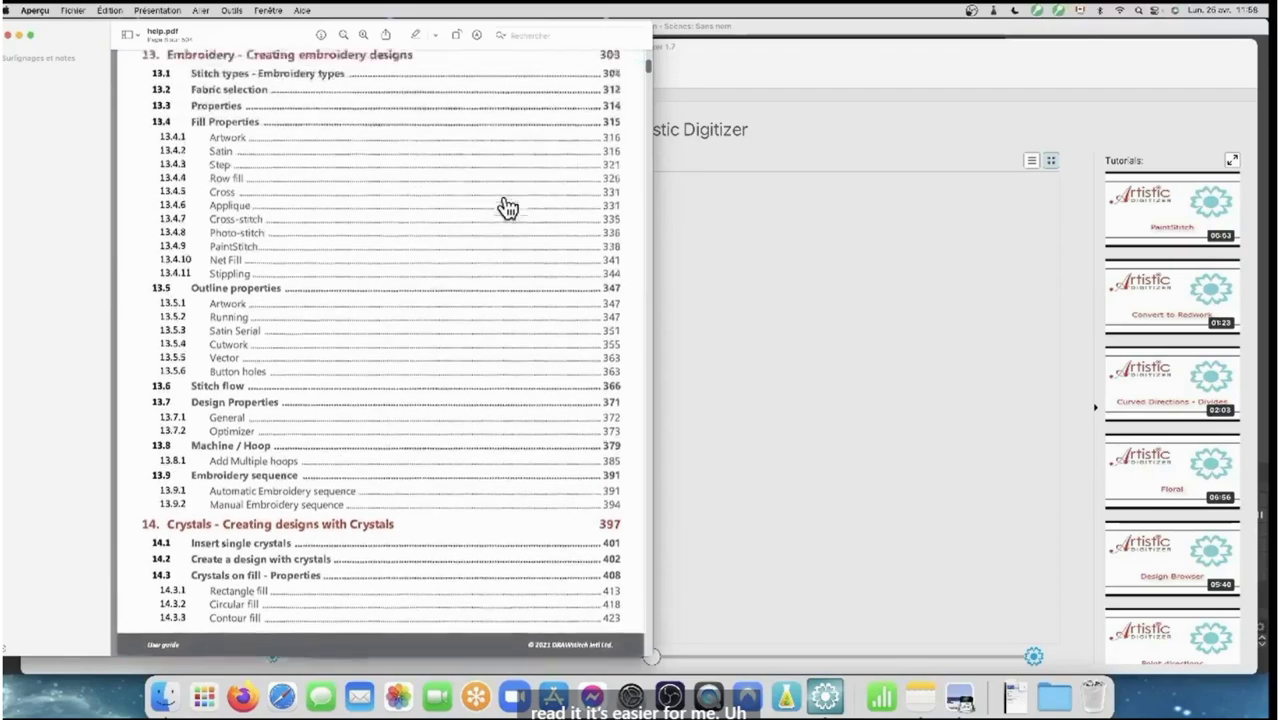
scroll(507, 207, up, 20)
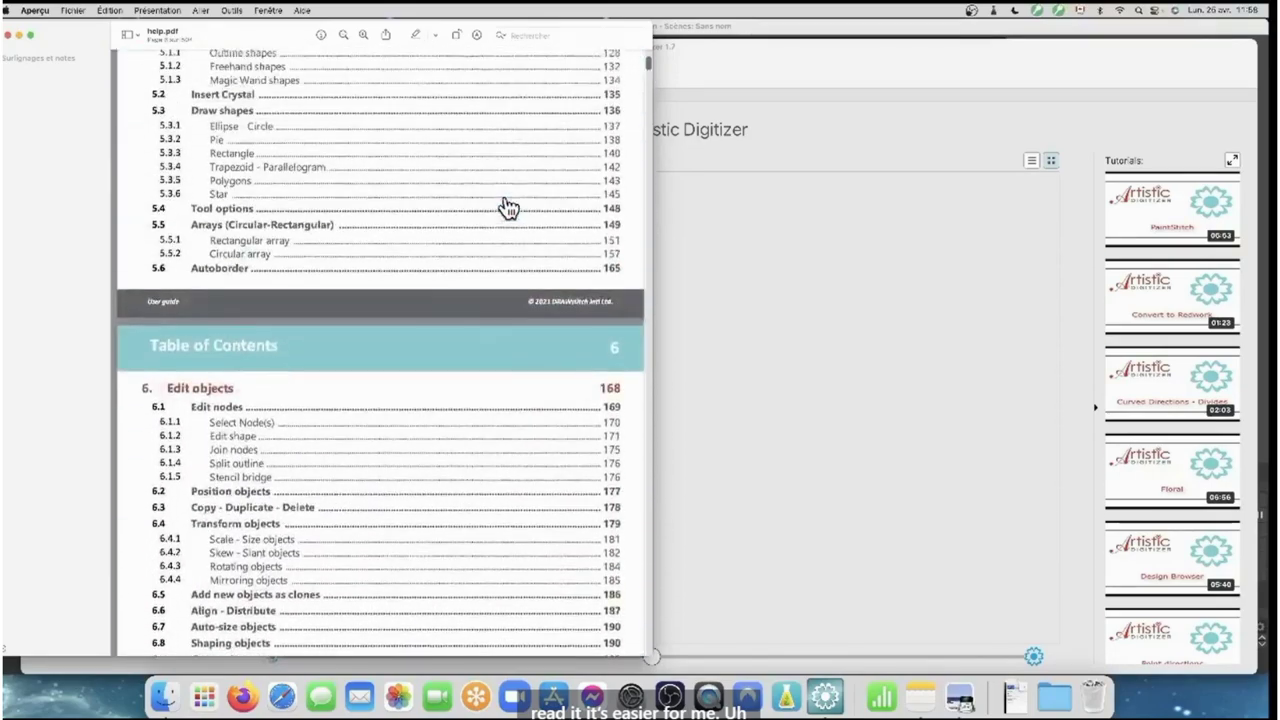
scroll(507, 207, up, 20)
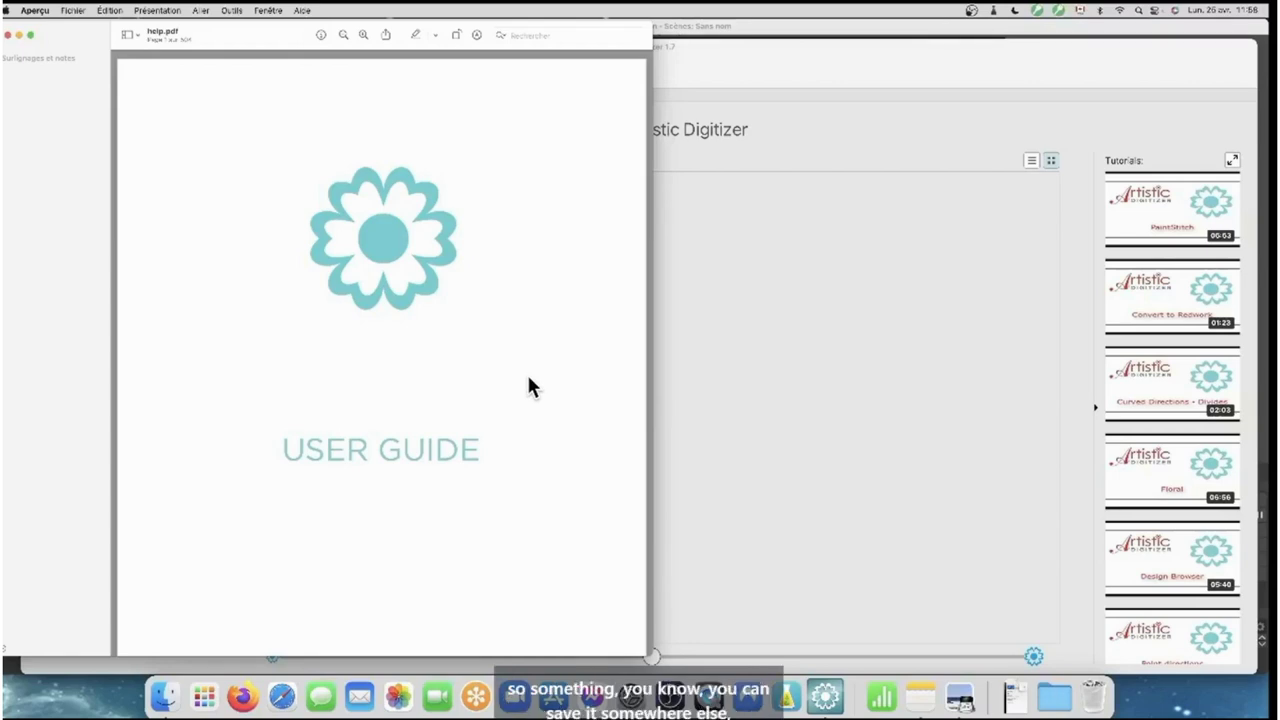
scroll(530, 388, down, 1)
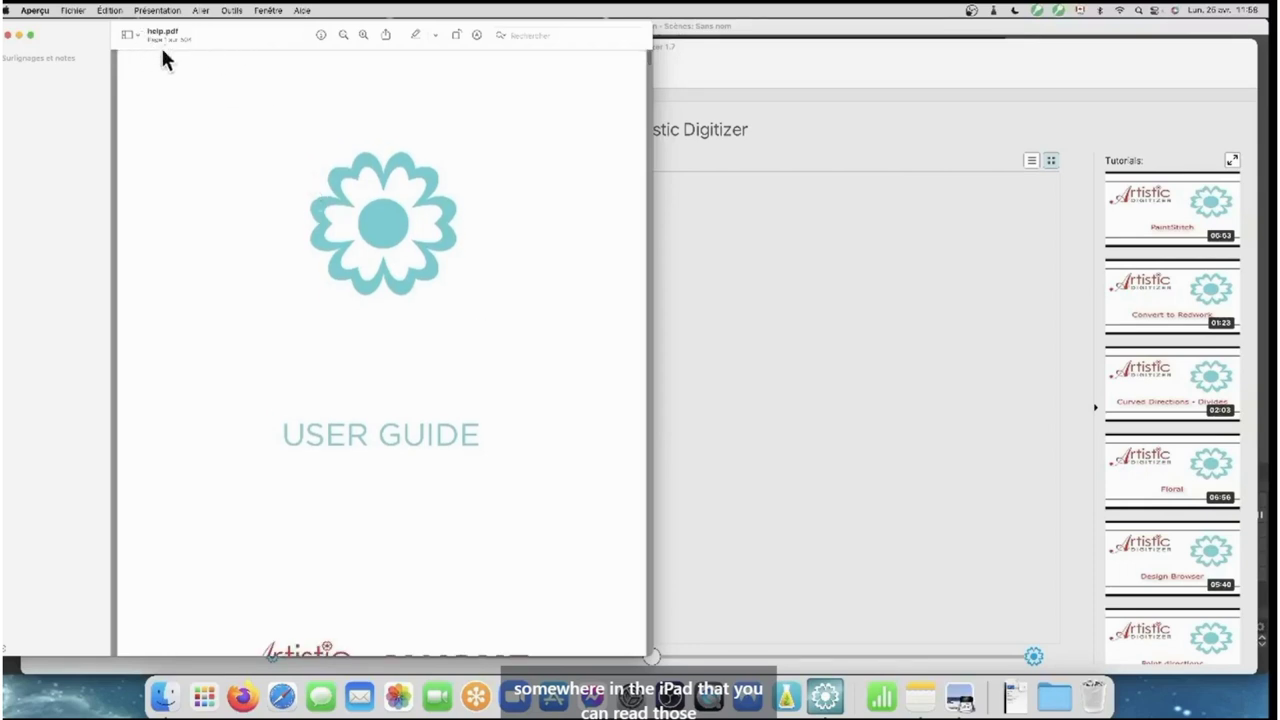
scroll(417, 108, down, 1)
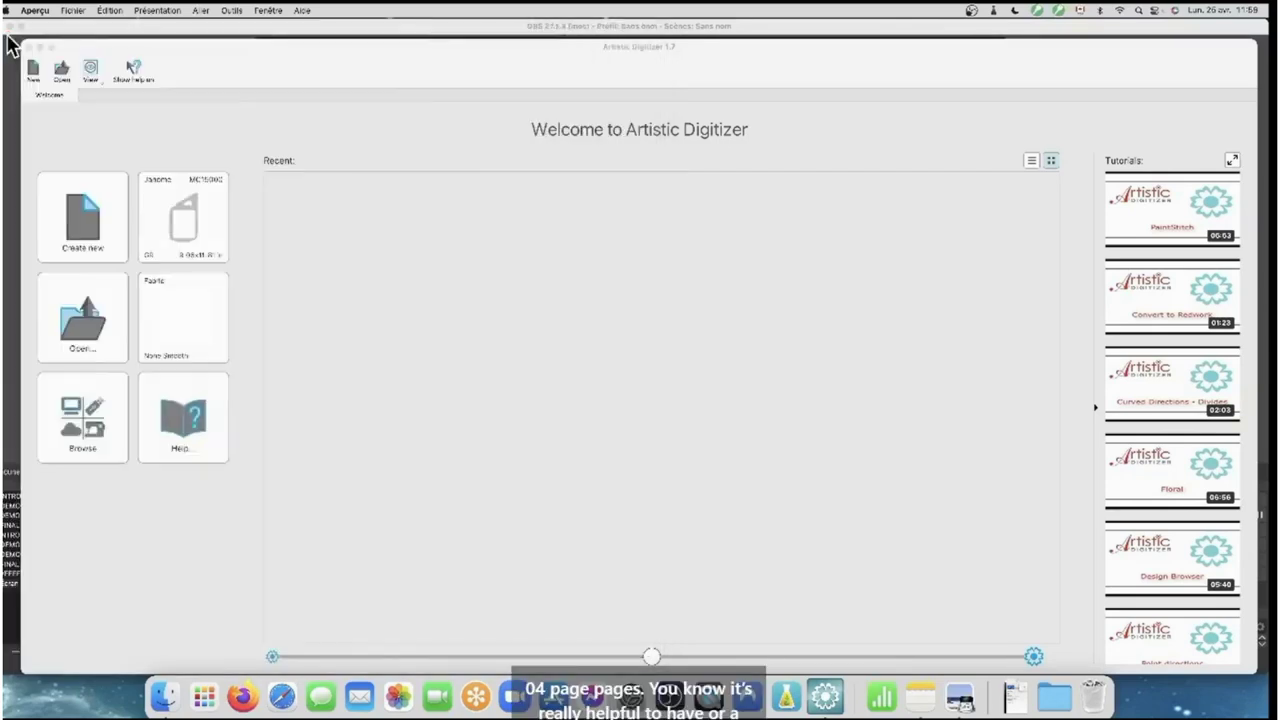
click(7, 35)
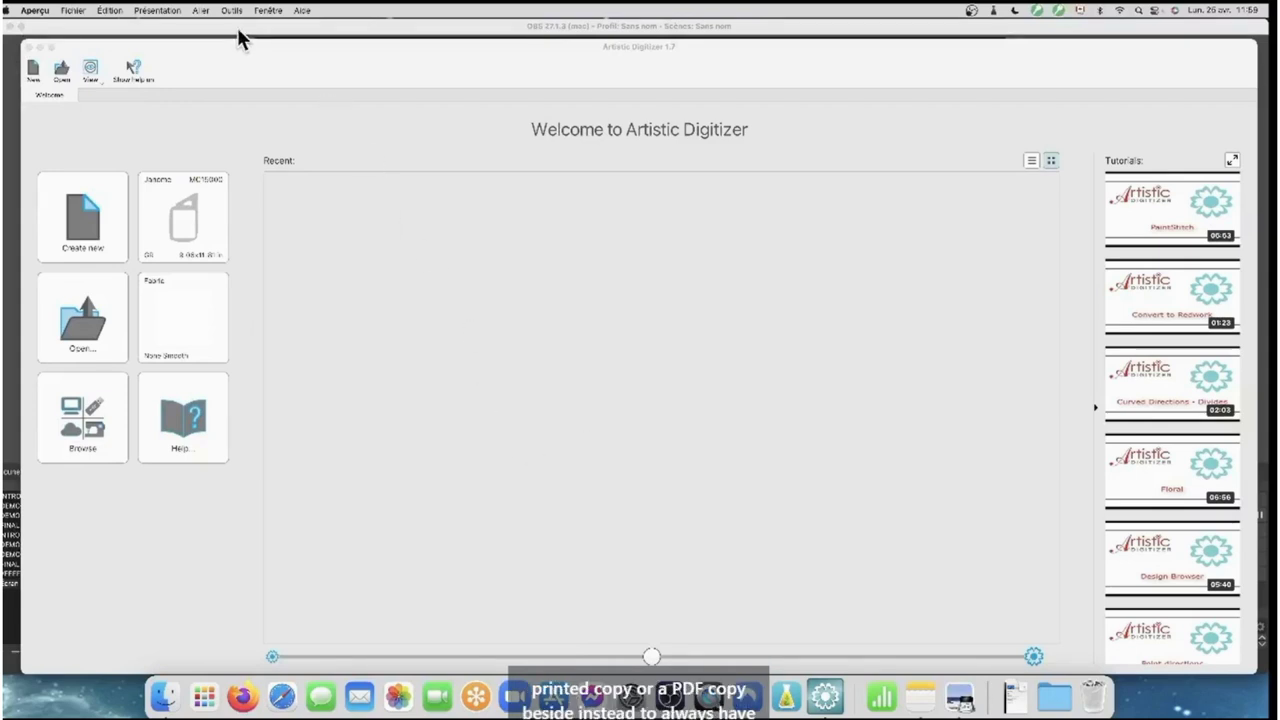
Bring Artistic Digitizer forward and show the hoop selection page for the Janome MC15000
click(303, 12)
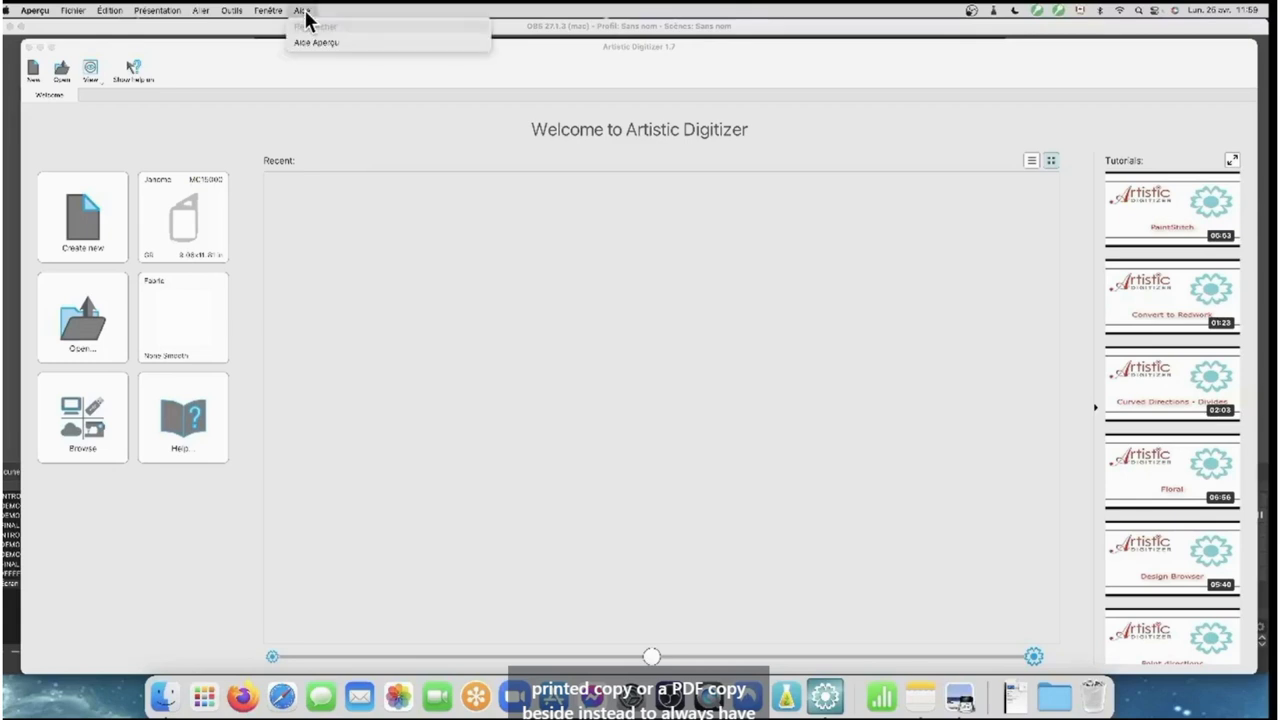
click(258, 274)
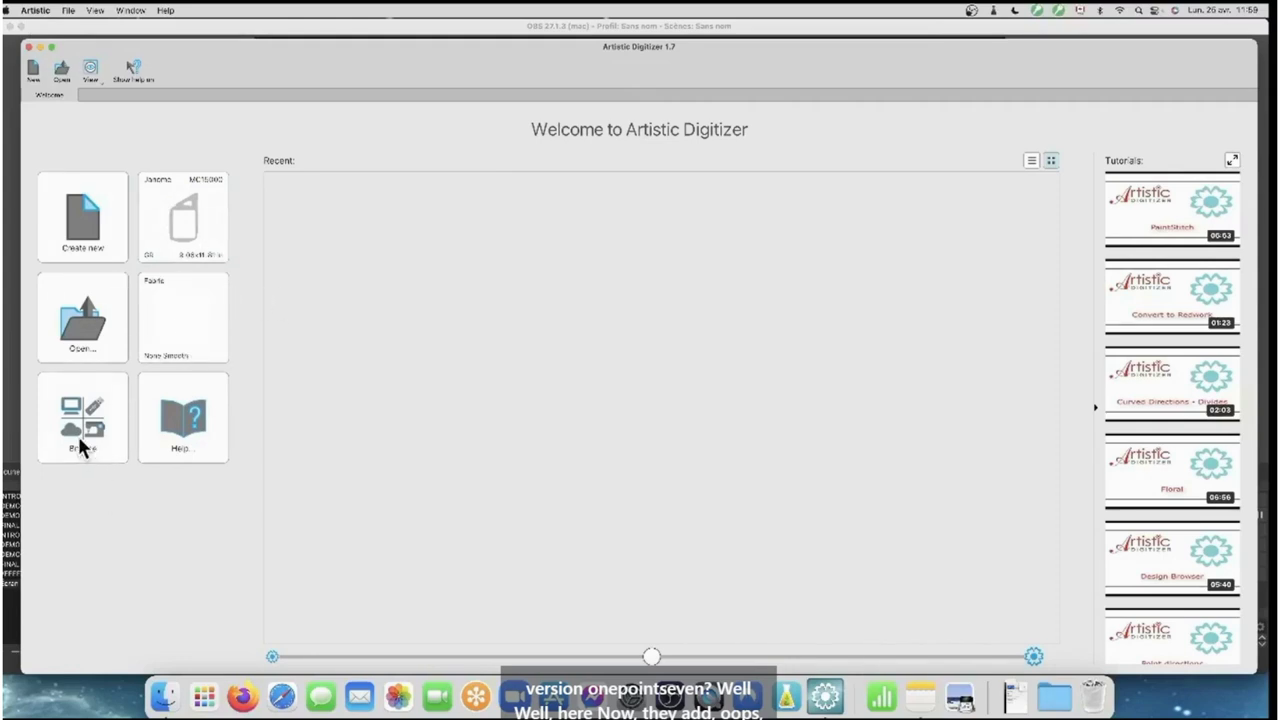
click(177, 251)
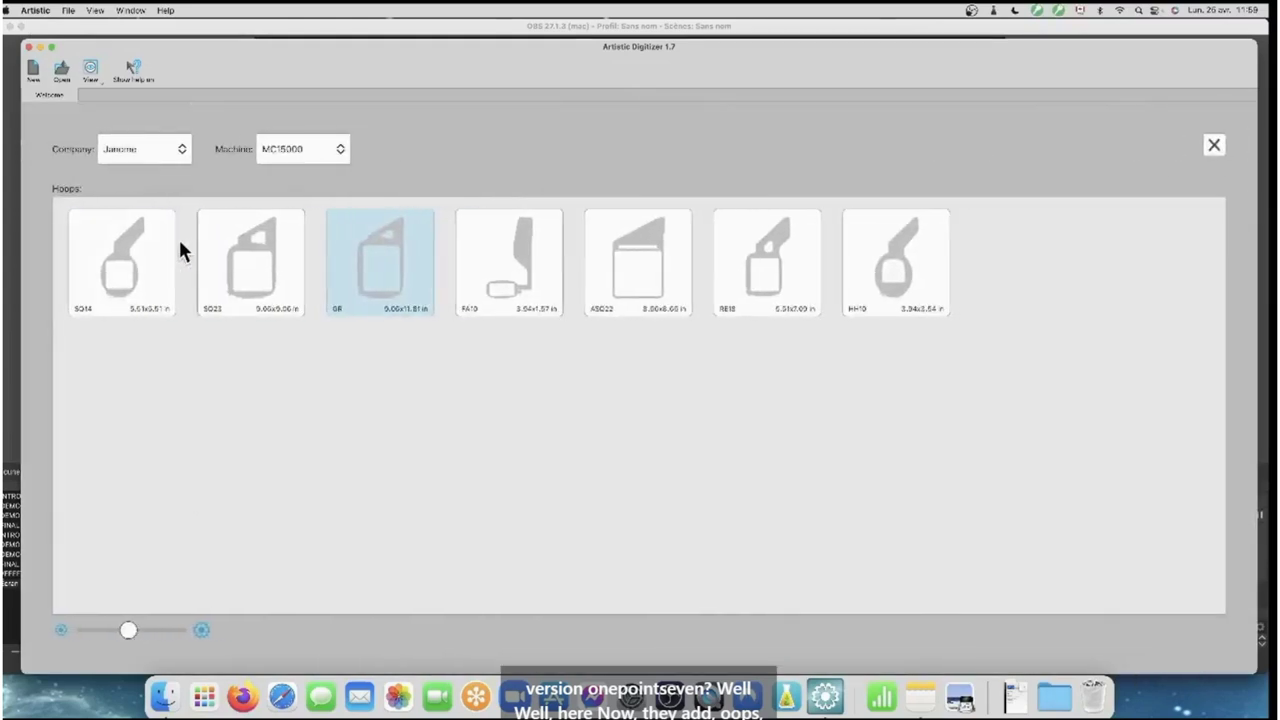
Select CM17 from the Machine list so its five hoops are listed
click(340, 150)
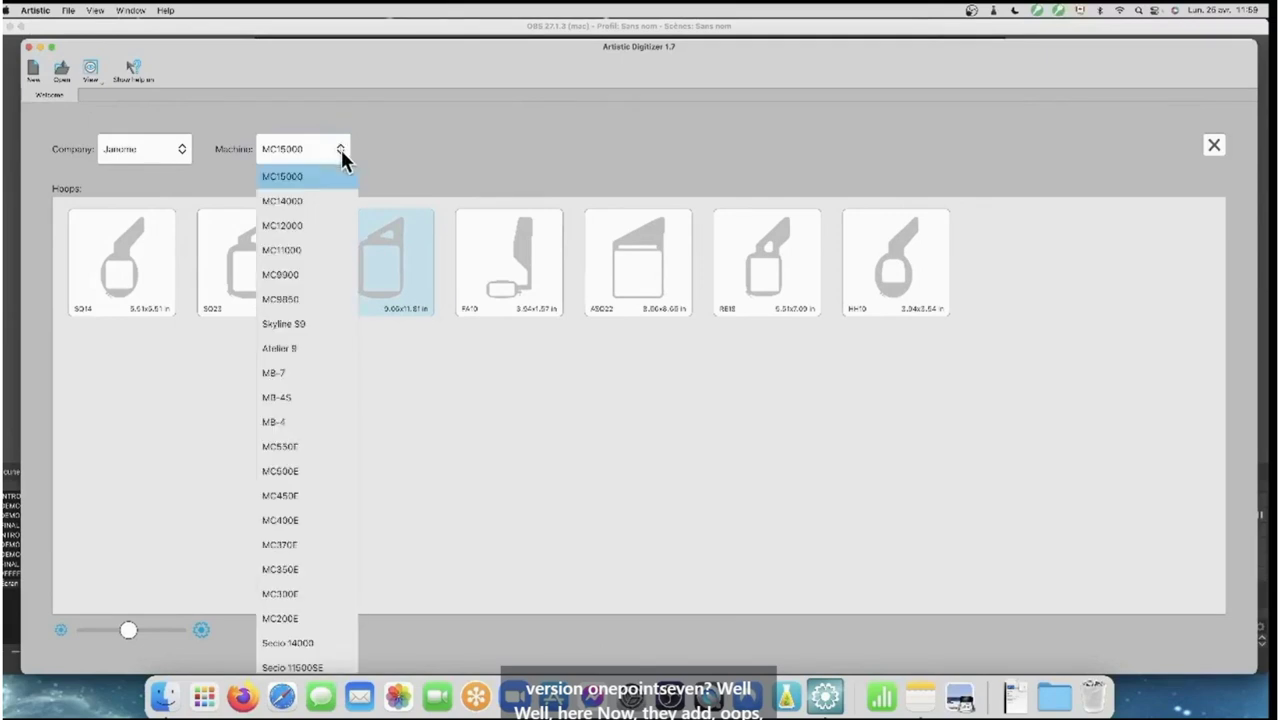
scroll(333, 194, down, 3)
scroll(333, 194, up, 3)
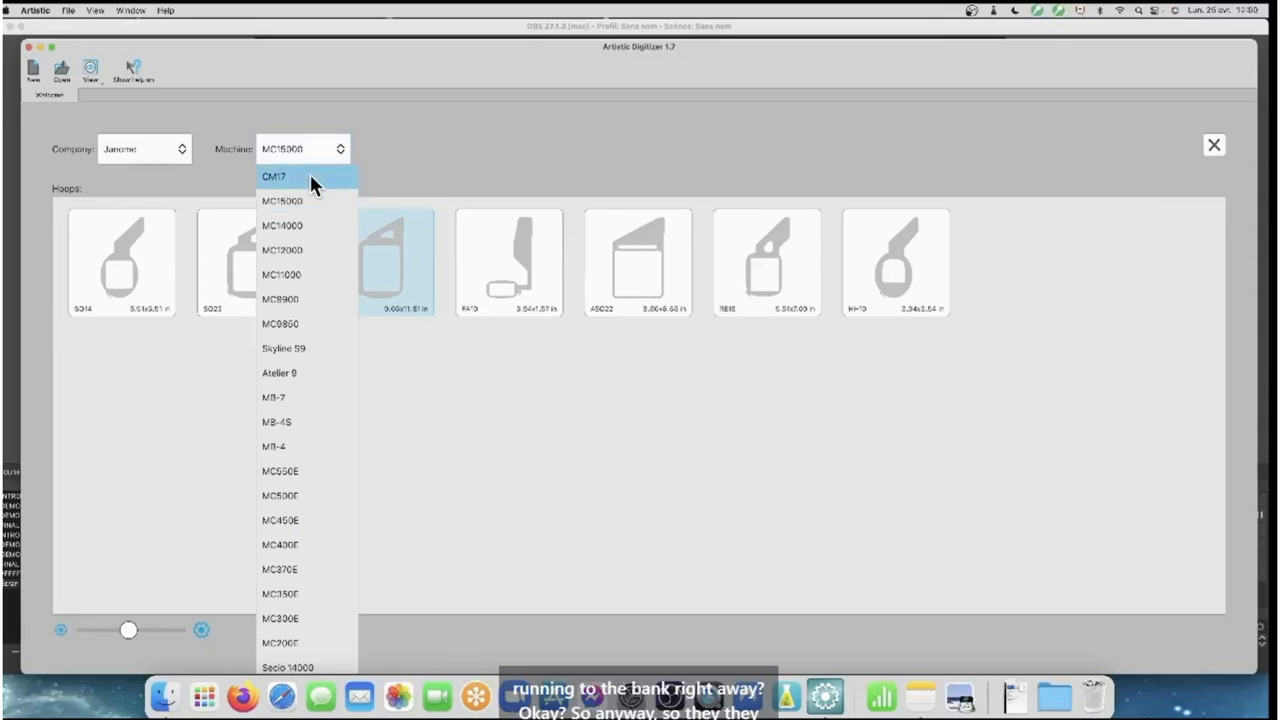
scroll(311, 183, down, 1)
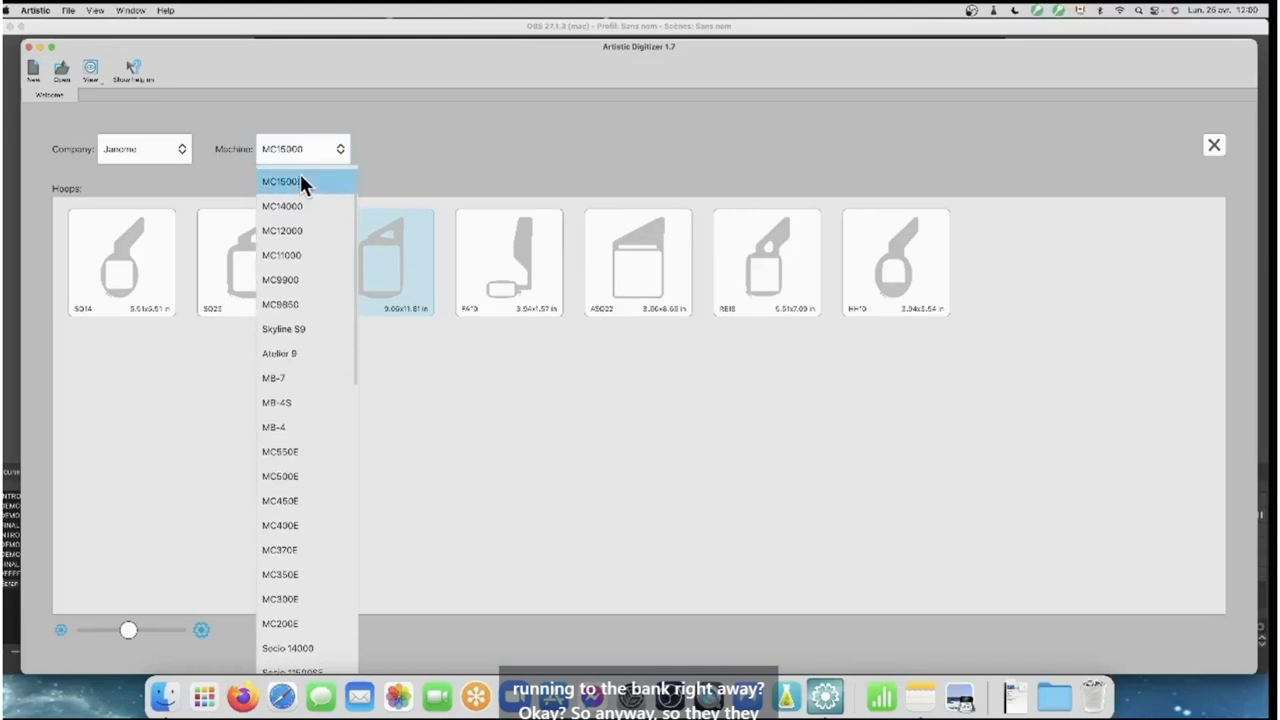
scroll(290, 192, up, 1)
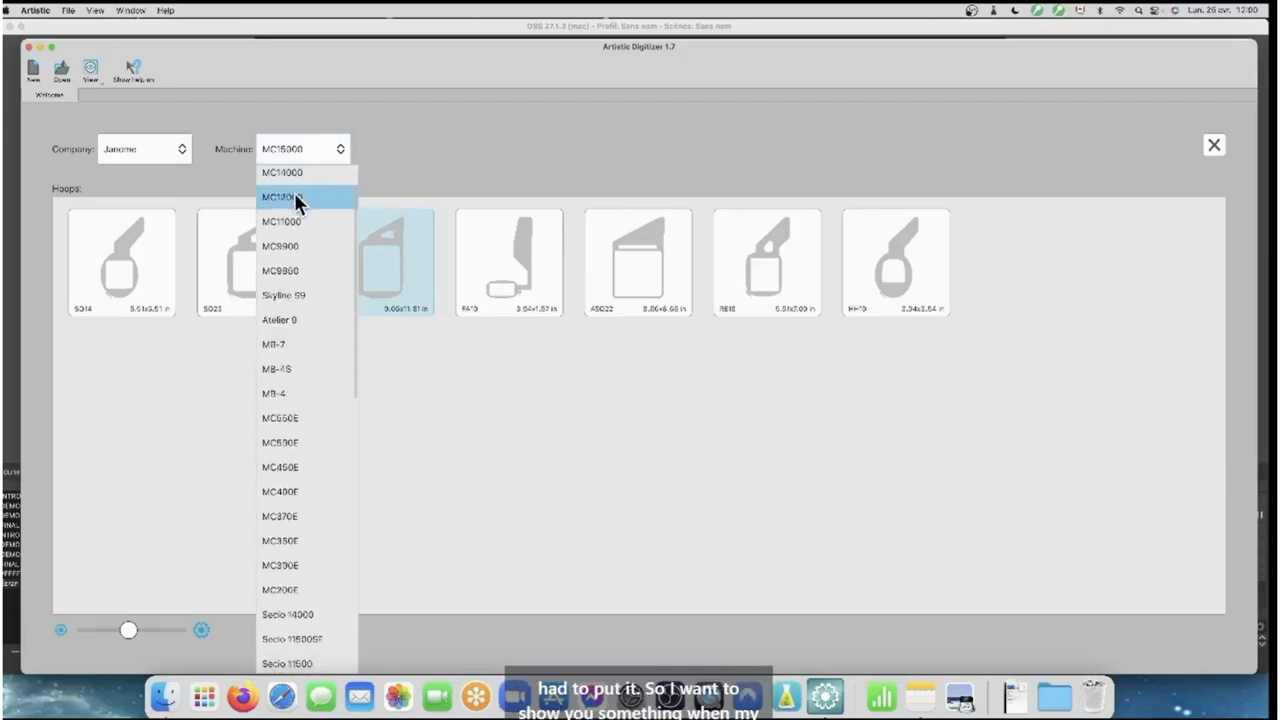
scroll(294, 195, down, 2)
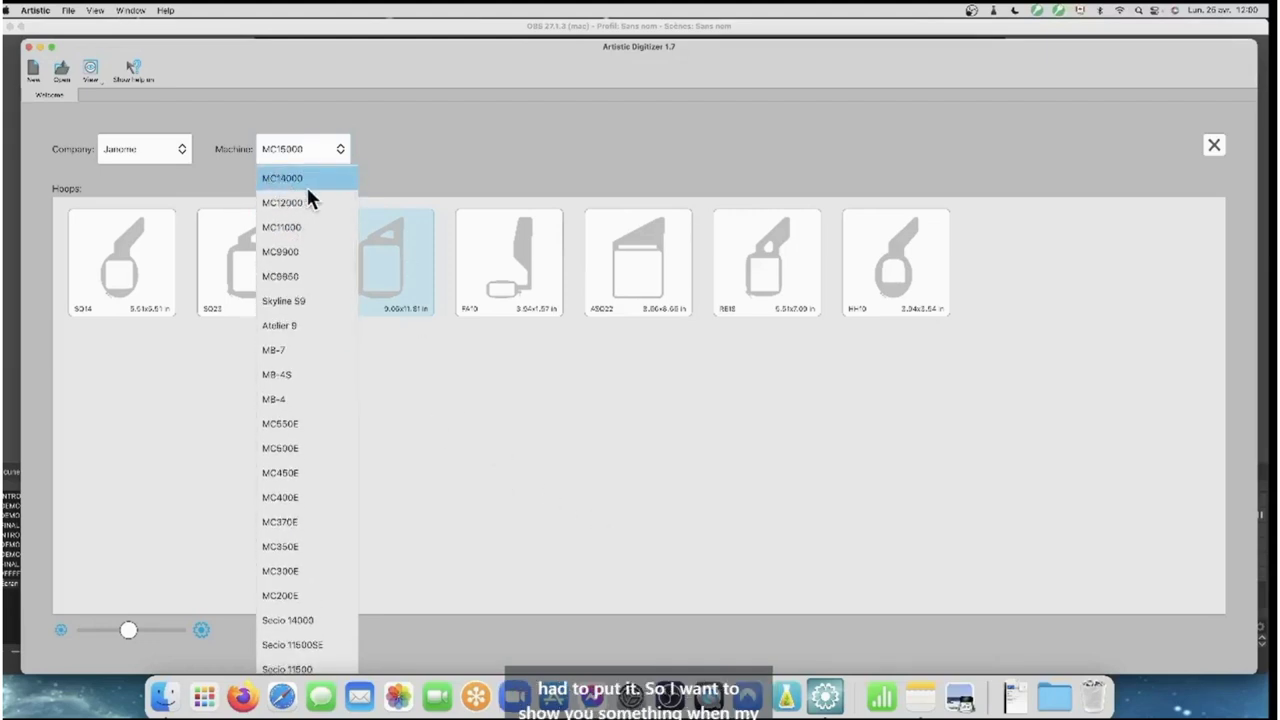
scroll(307, 193, up, 2)
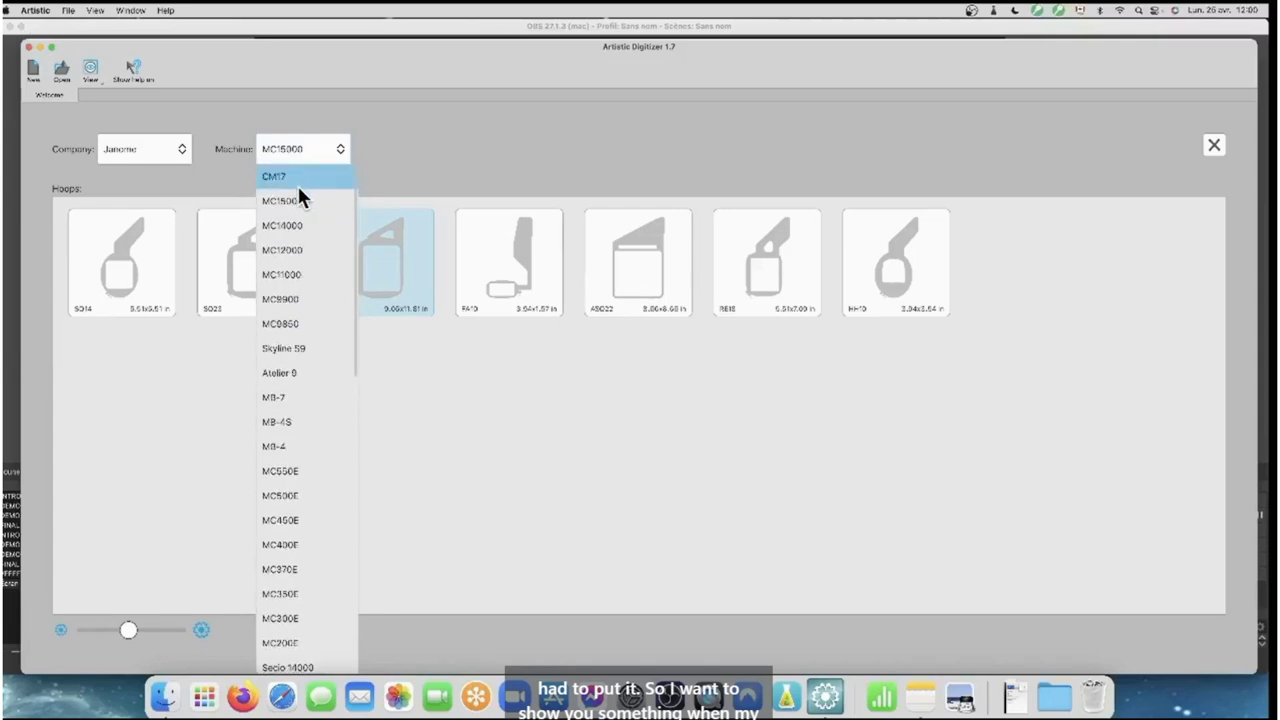
click(290, 180)
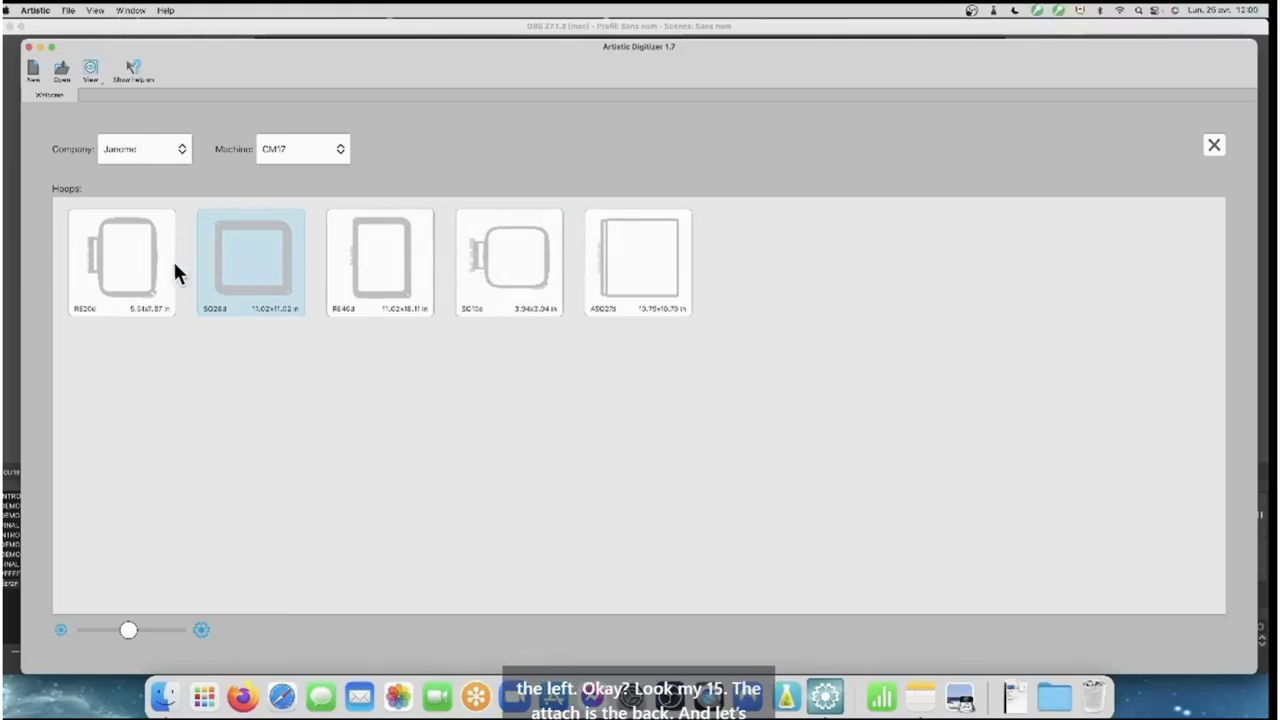
Switch the machine to MC15000 and then to MC550E, showing its eight hoops
click(340, 148)
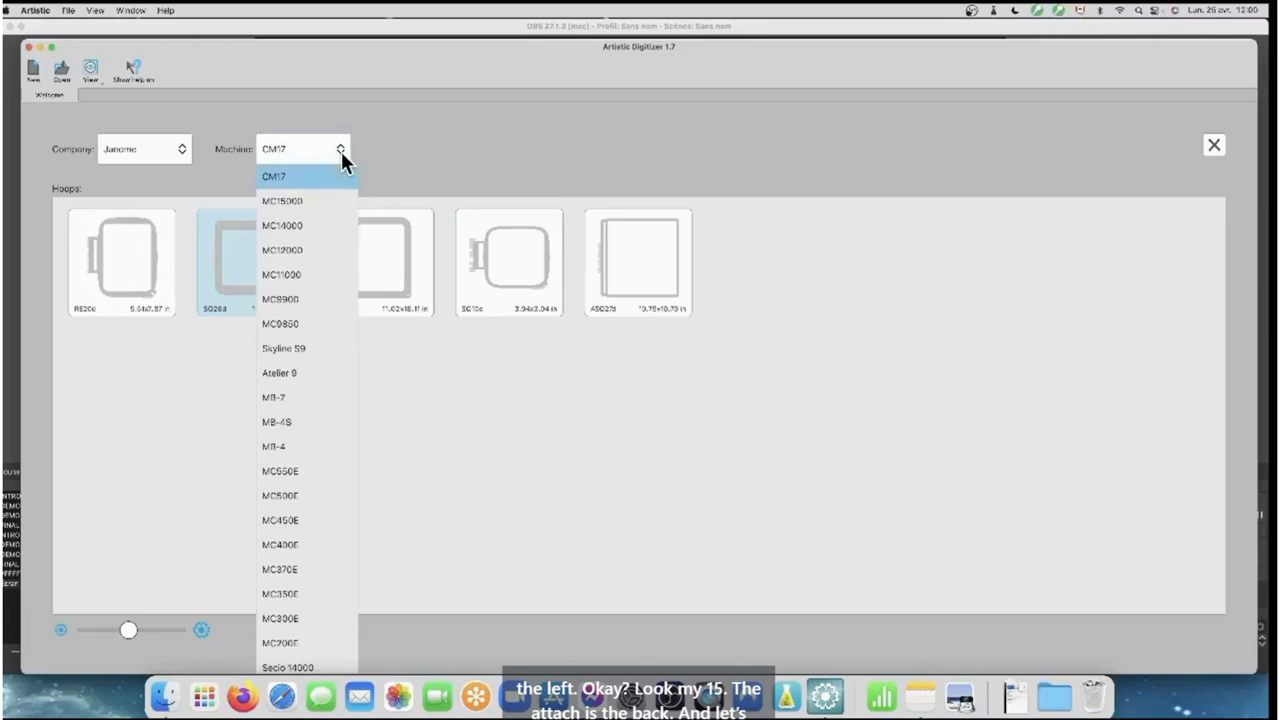
click(300, 200)
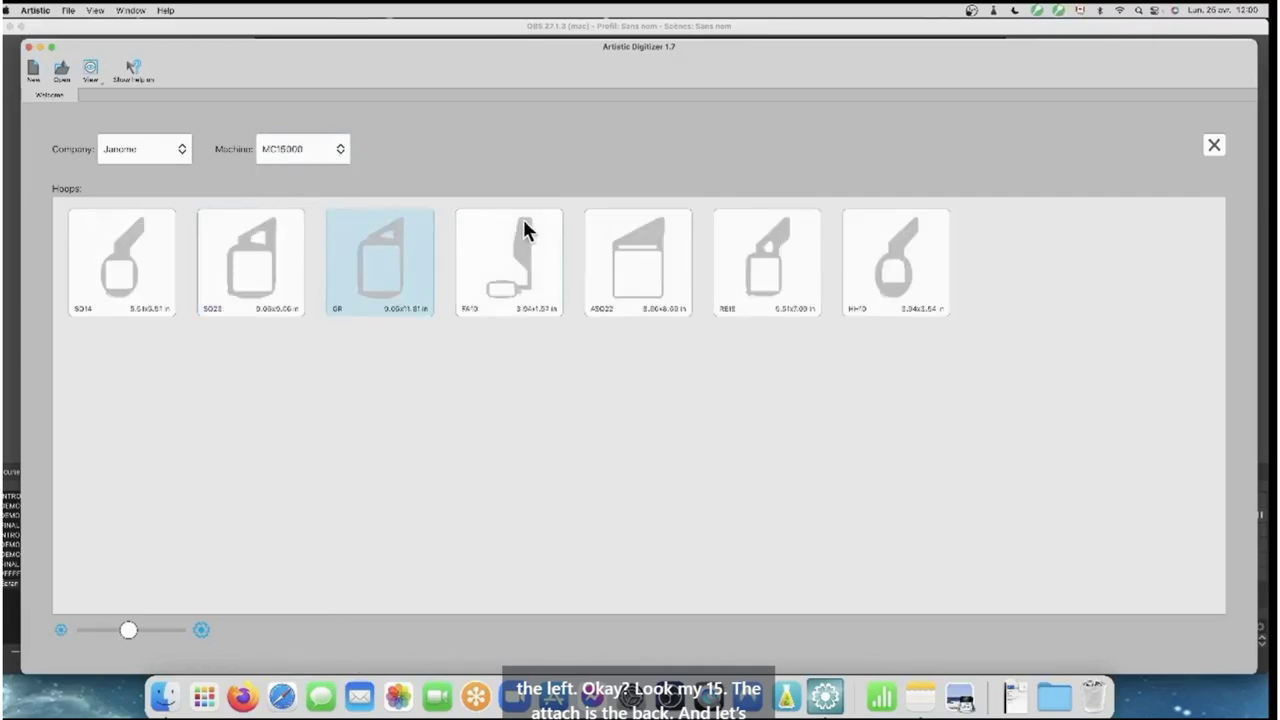
click(341, 148)
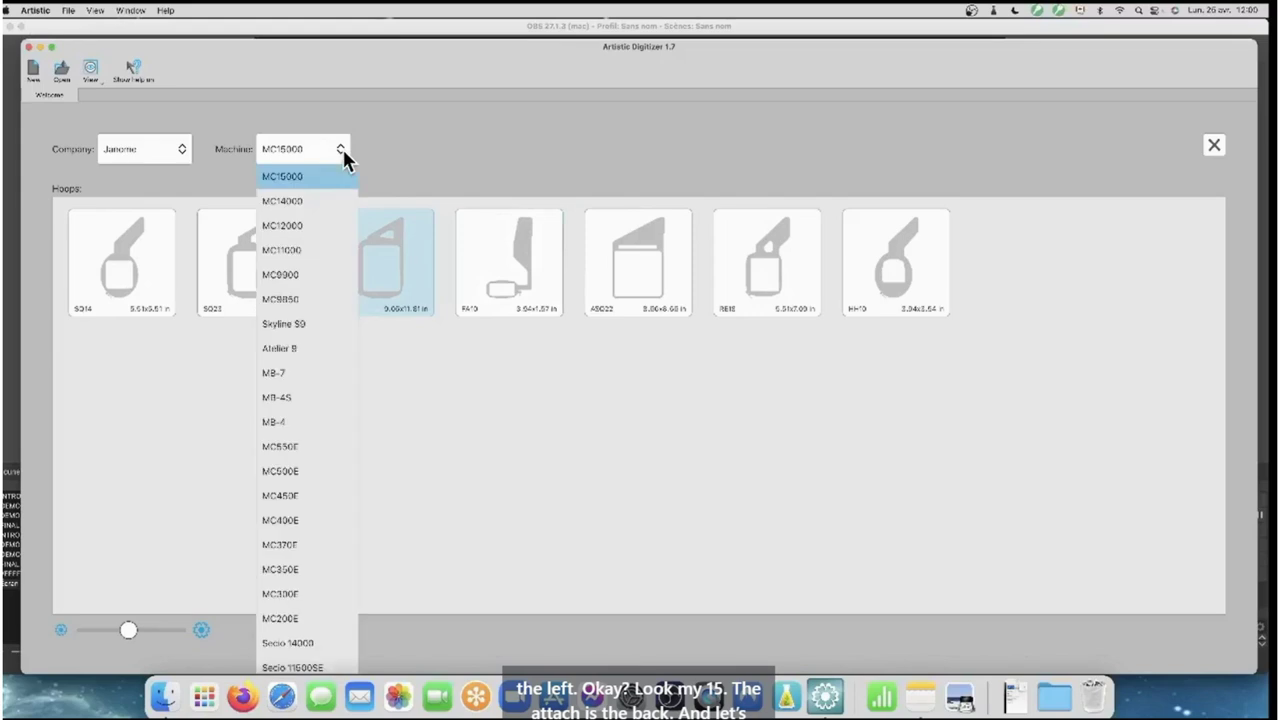
click(287, 446)
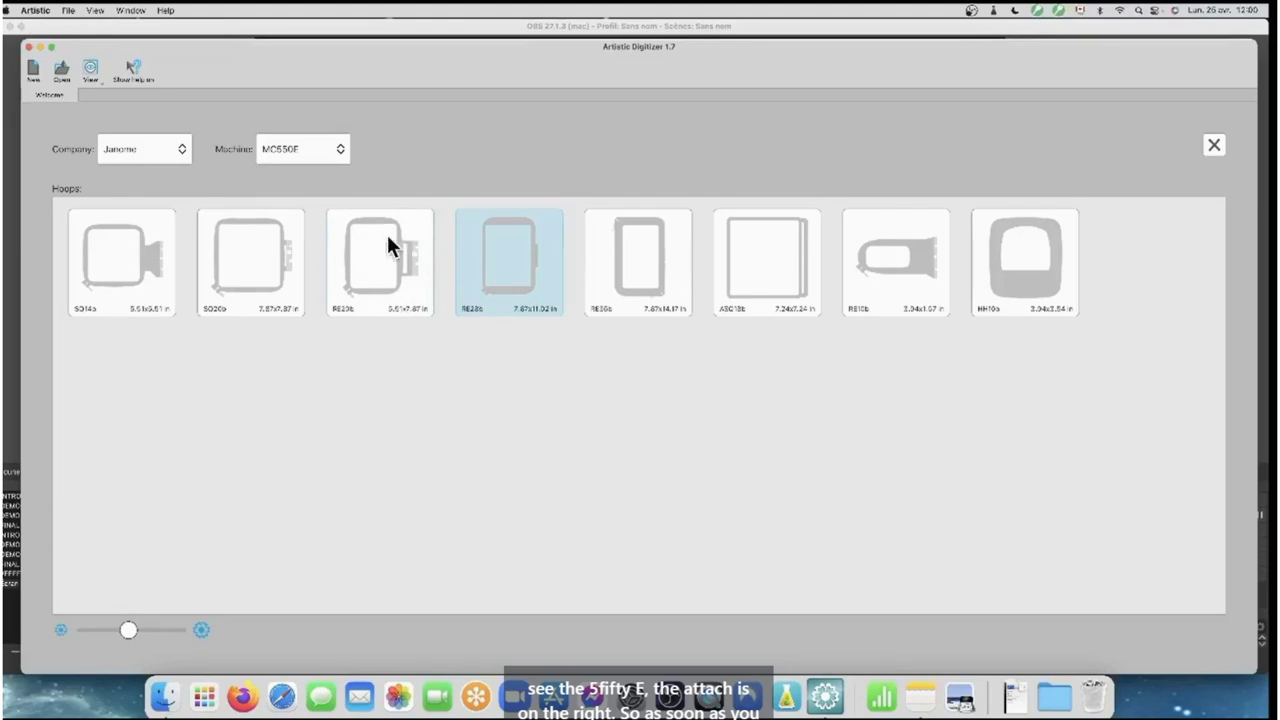
click(183, 157)
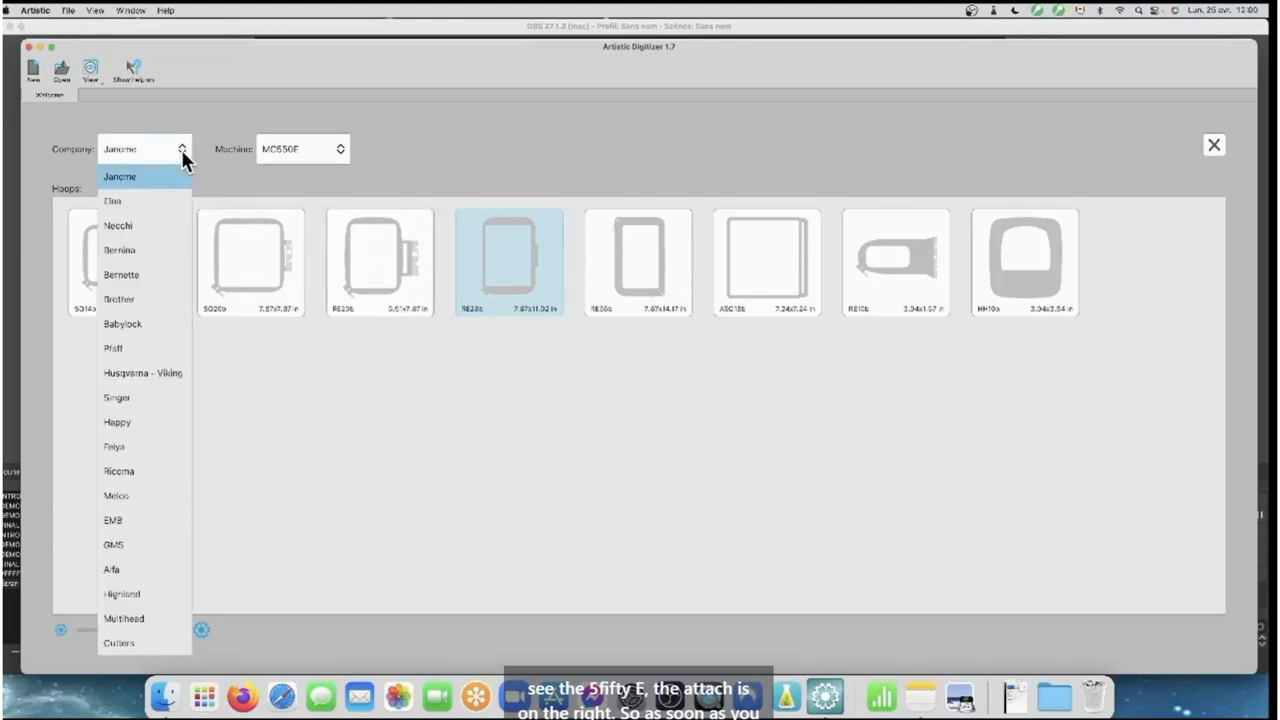
Set the company to Babylock to view its hoops, then switch back to Janome
click(123, 323)
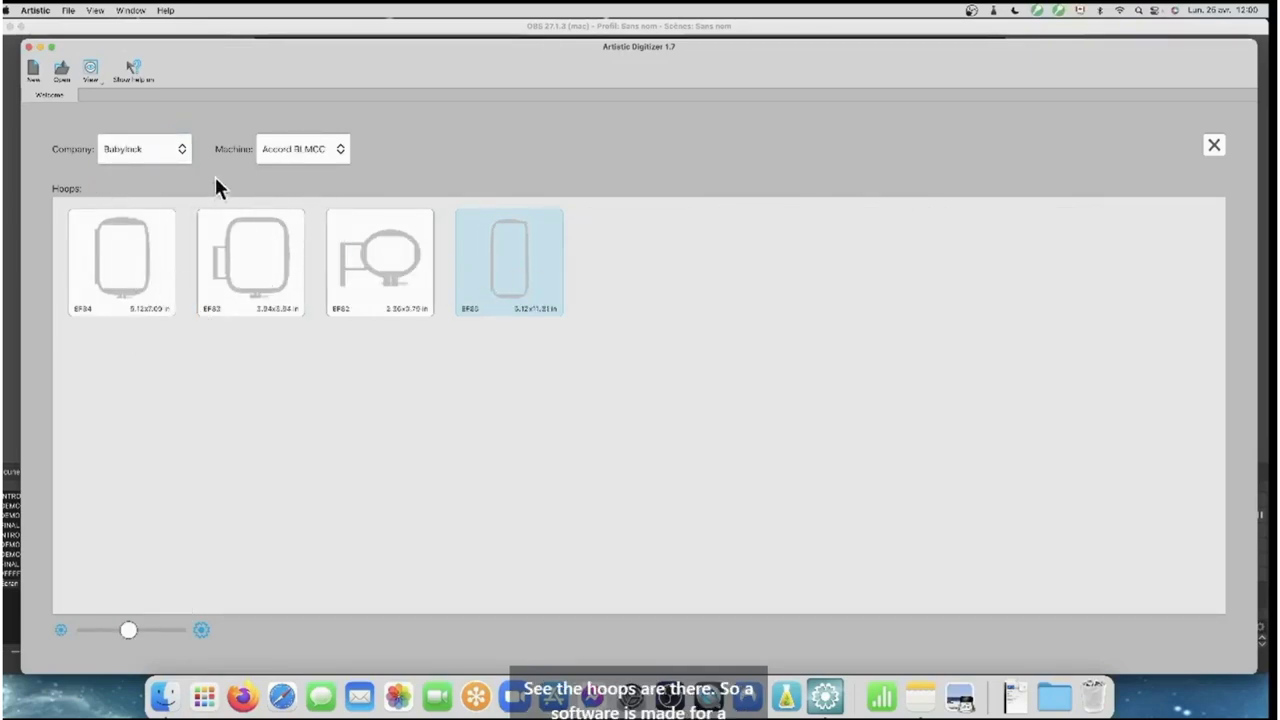
click(182, 149)
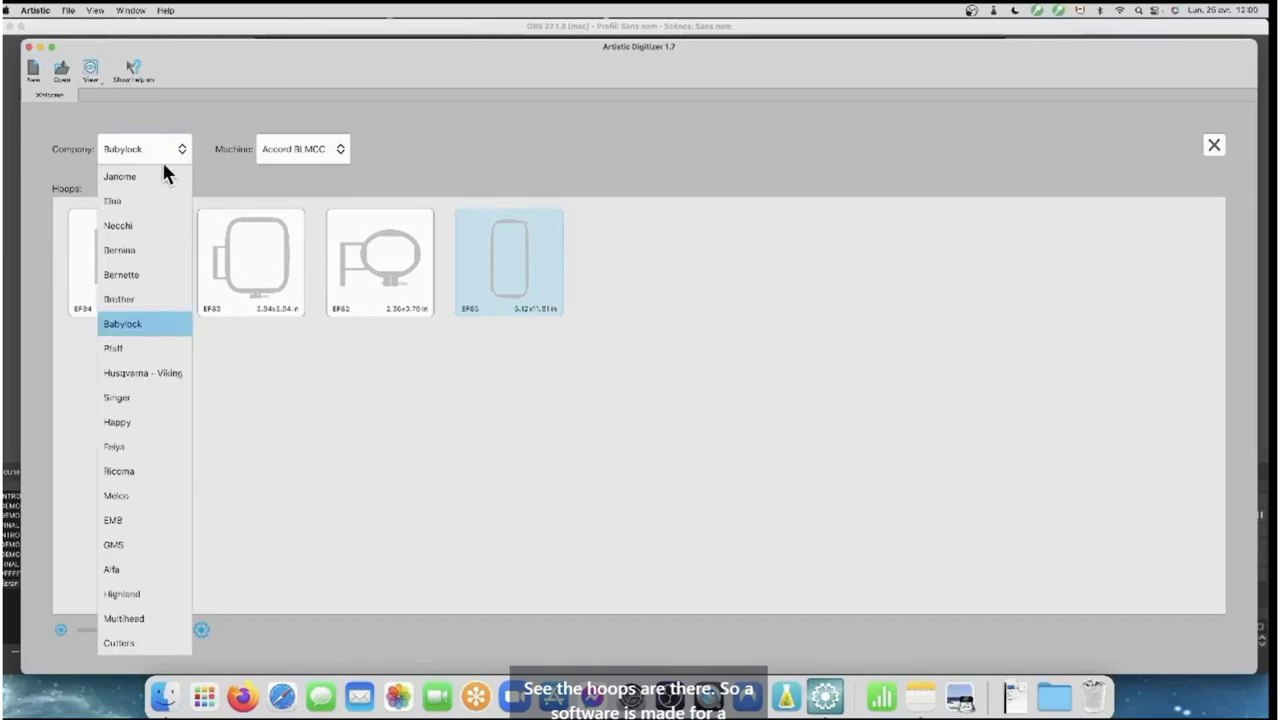
click(137, 177)
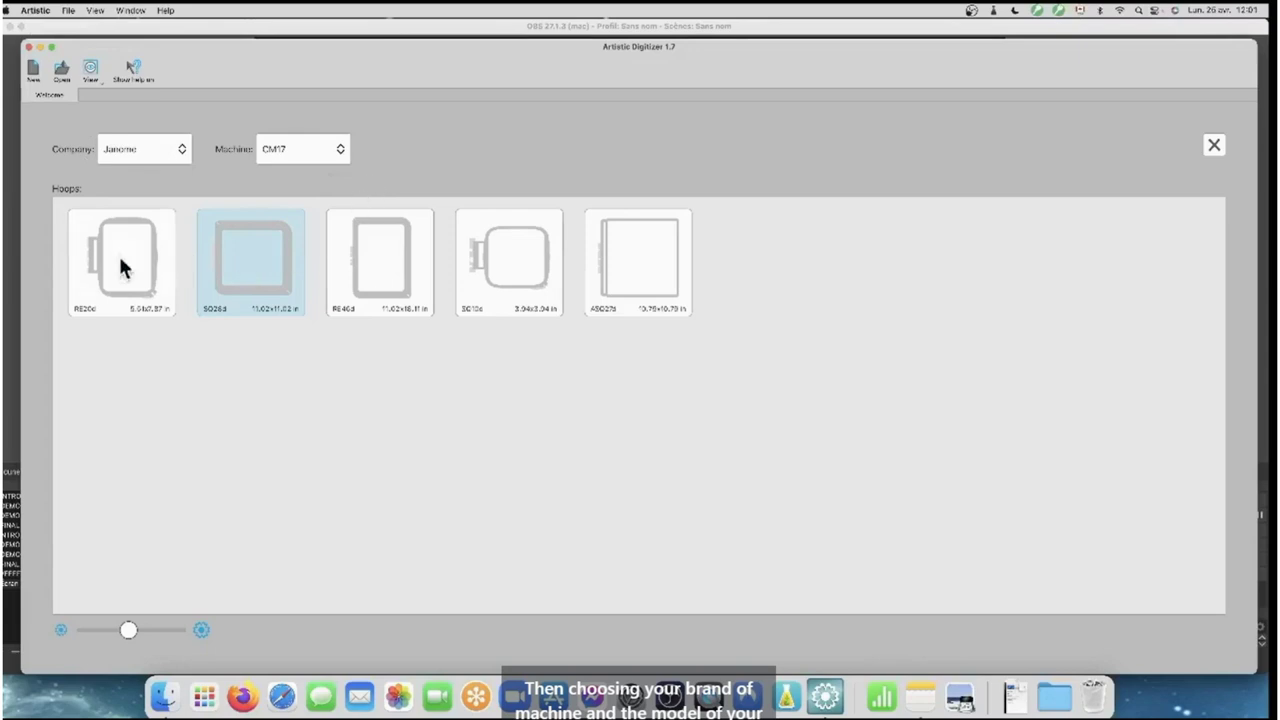
Choose the MC15000 machine with the SQ14 hoop and return to the Welcome screen
click(340, 148)
click(285, 202)
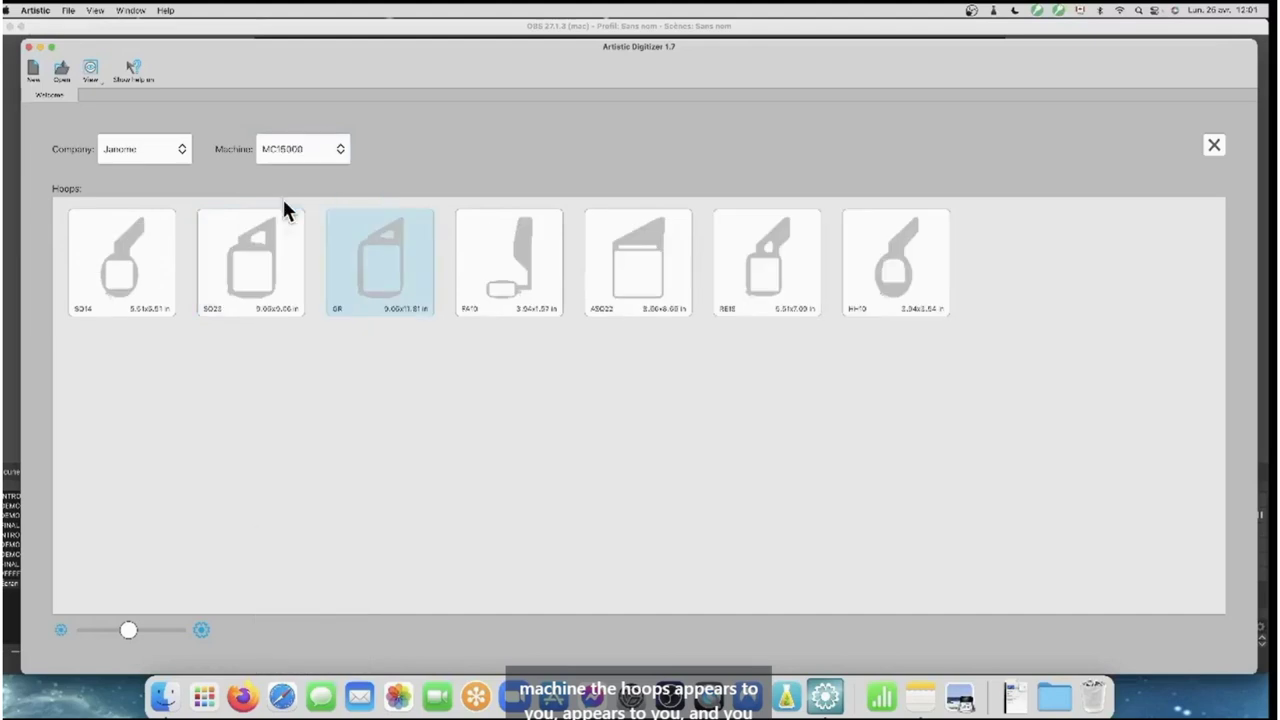
click(131, 265)
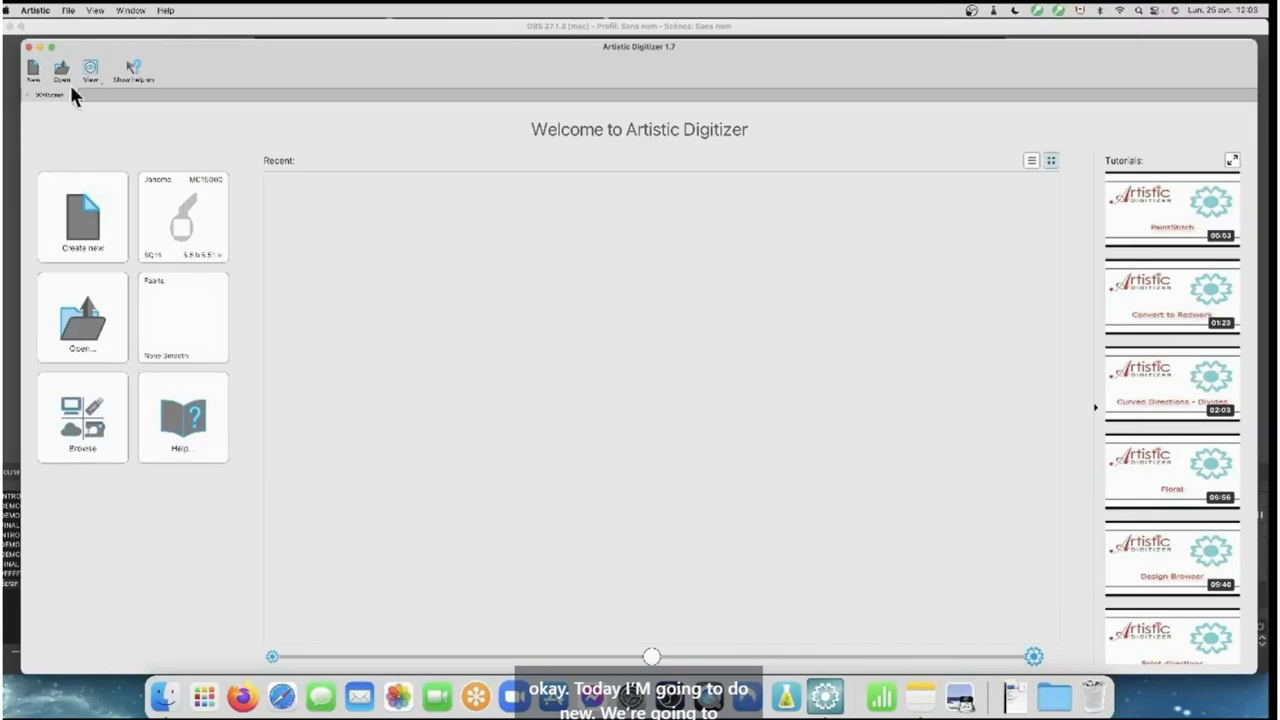
Create a new blank design and choose Polygon from the Shapes flyout
click(34, 77)
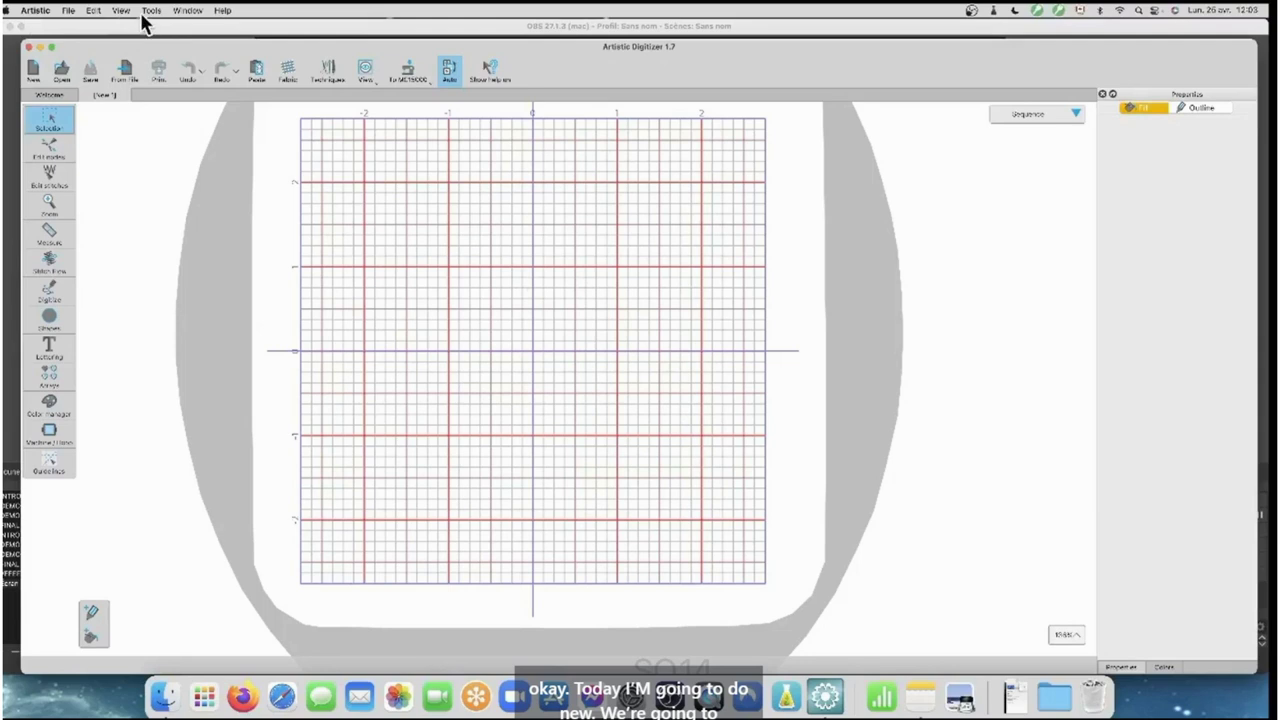
click(62, 322)
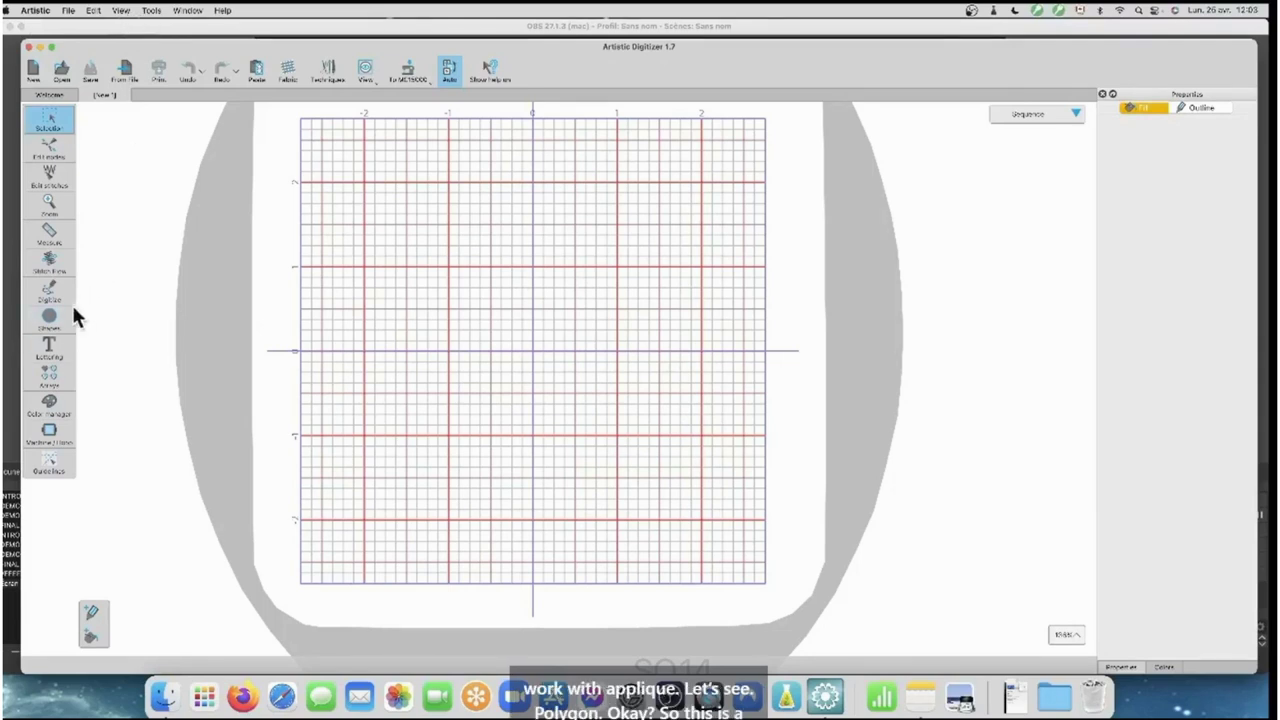
mouse_move(44, 326)
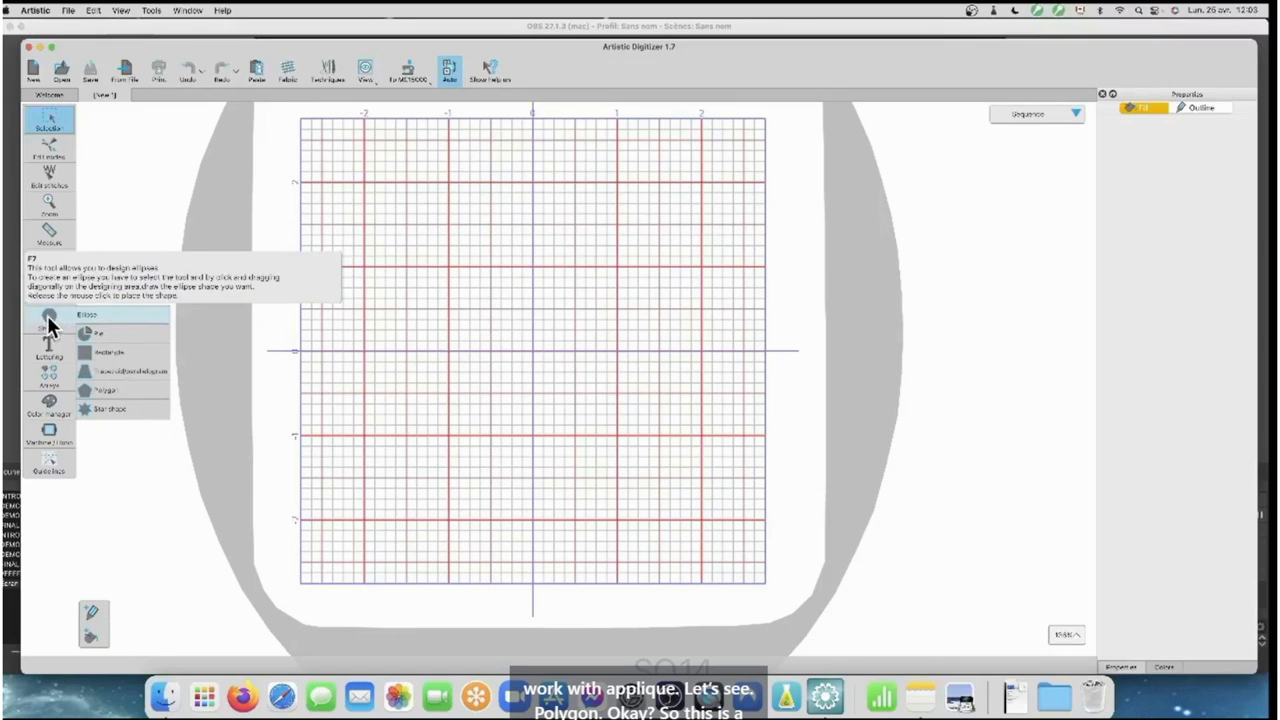
mouse_move(52, 348)
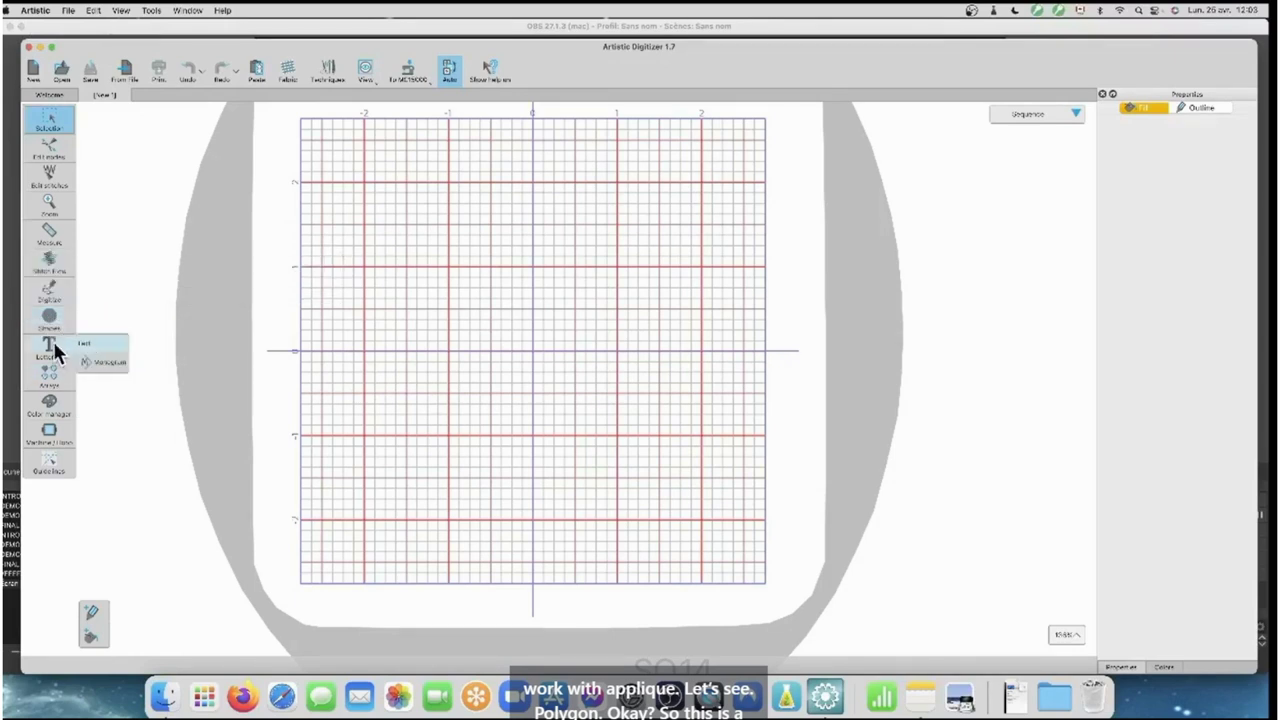
click(118, 388)
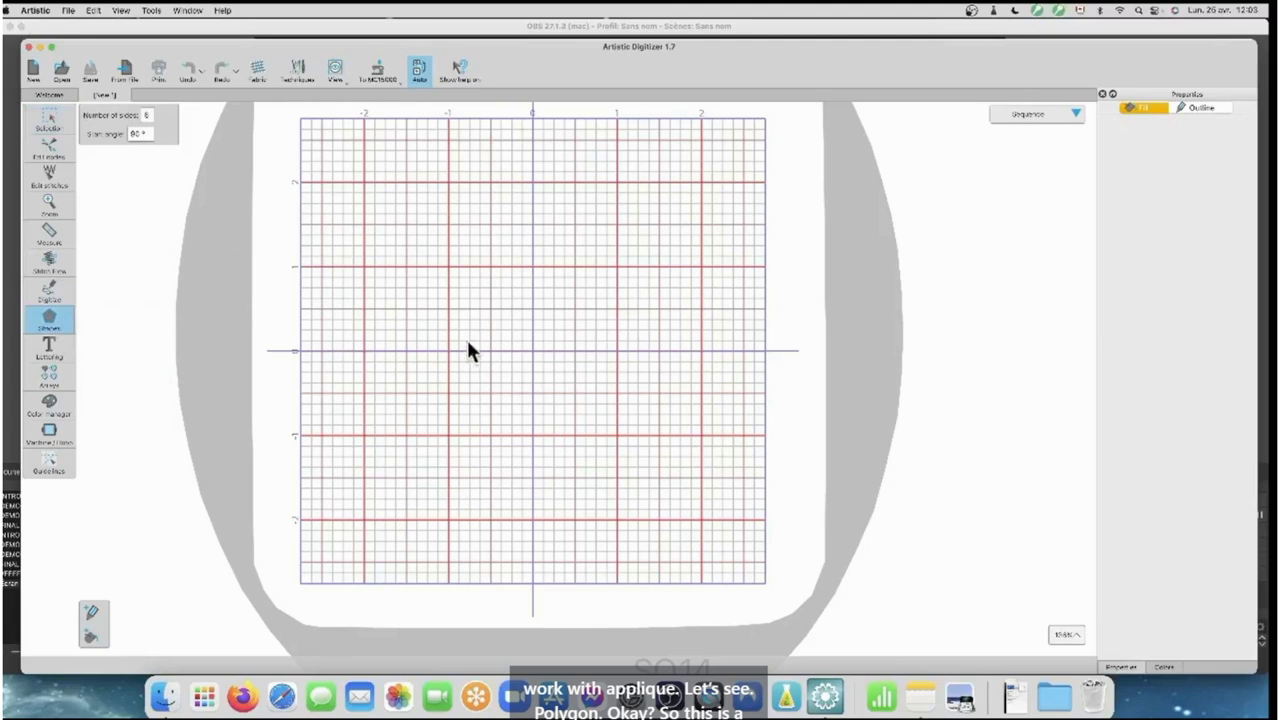
Draw a polygon just above the hoop centre and set it to 7 sides
mouse_move(50, 318)
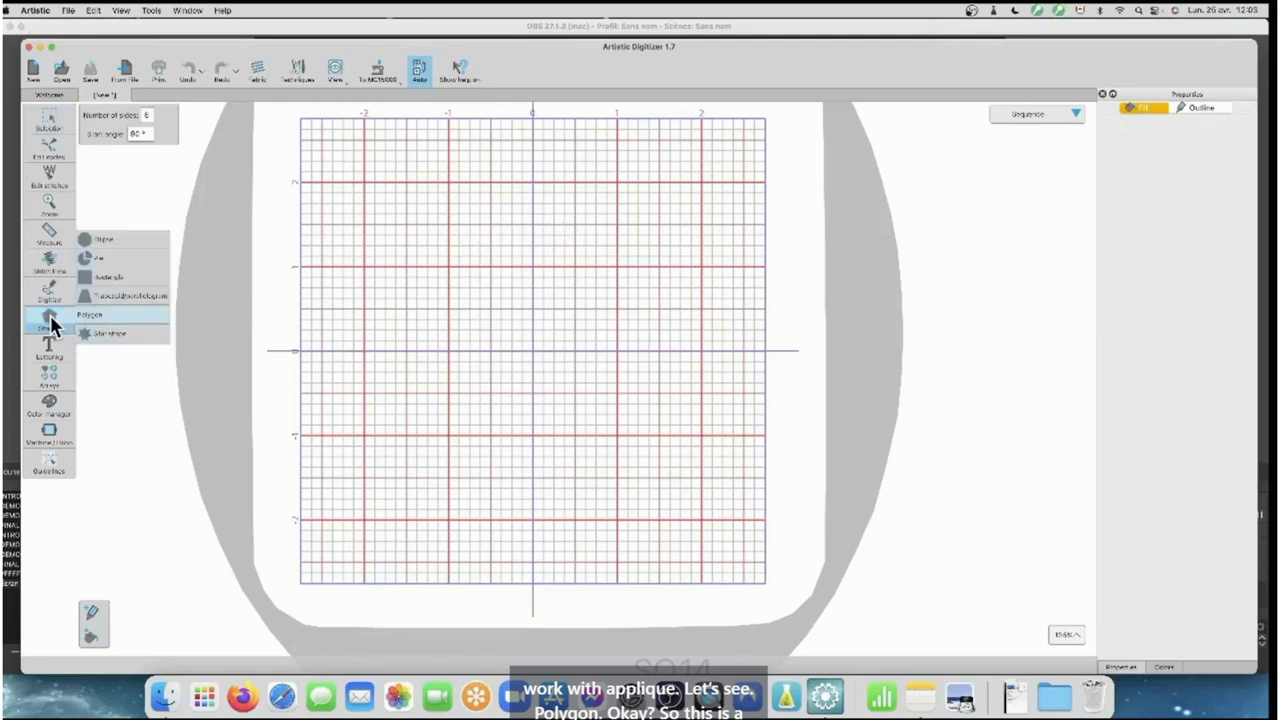
click(92, 316)
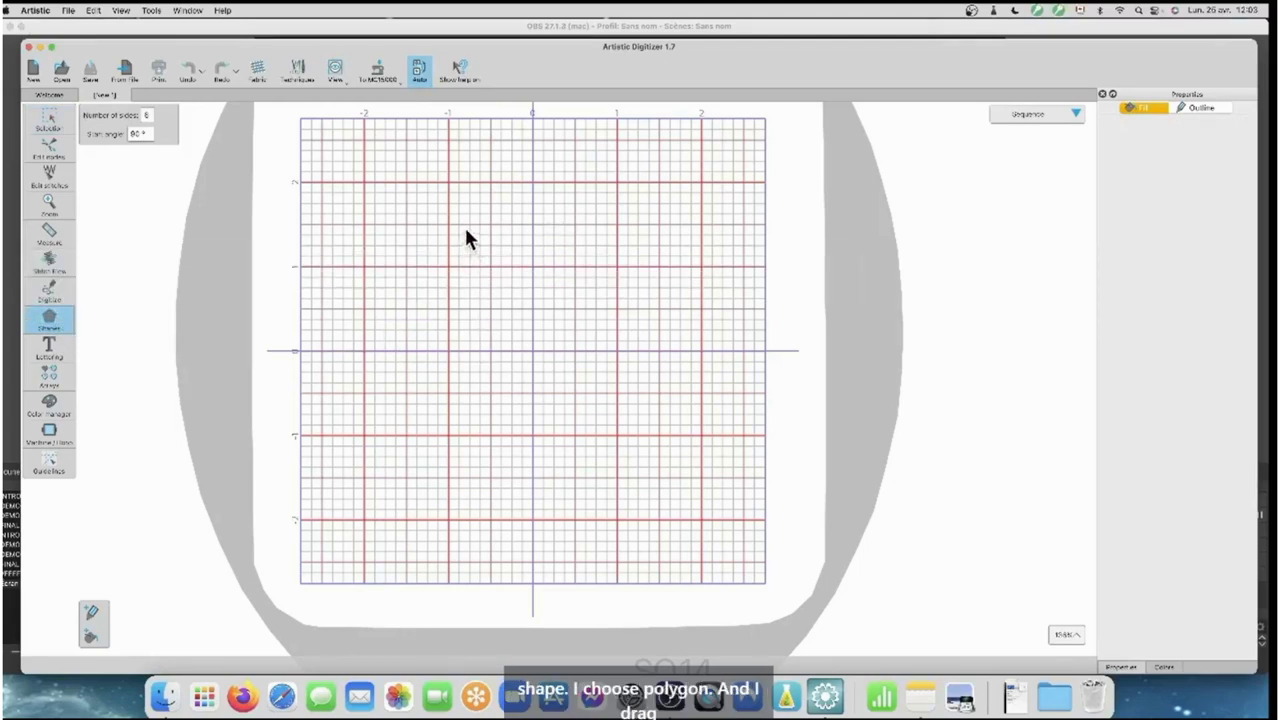
drag(492, 226, 613, 346)
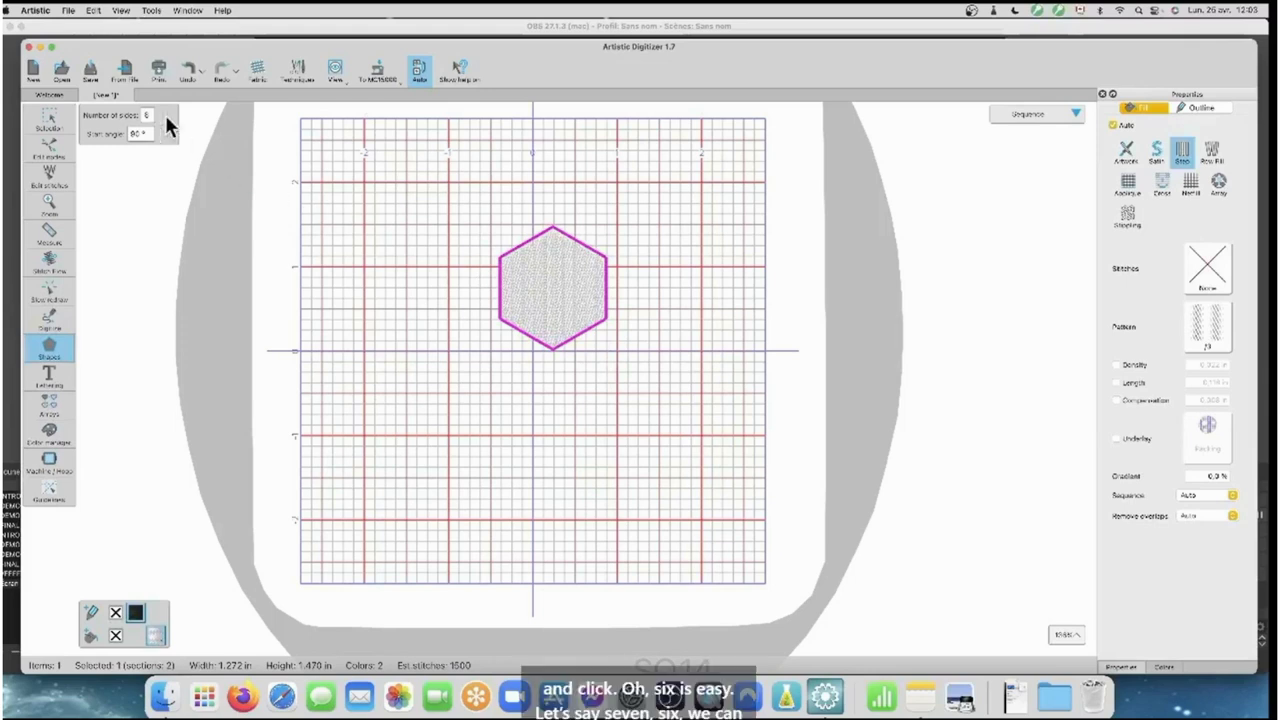
click(147, 115)
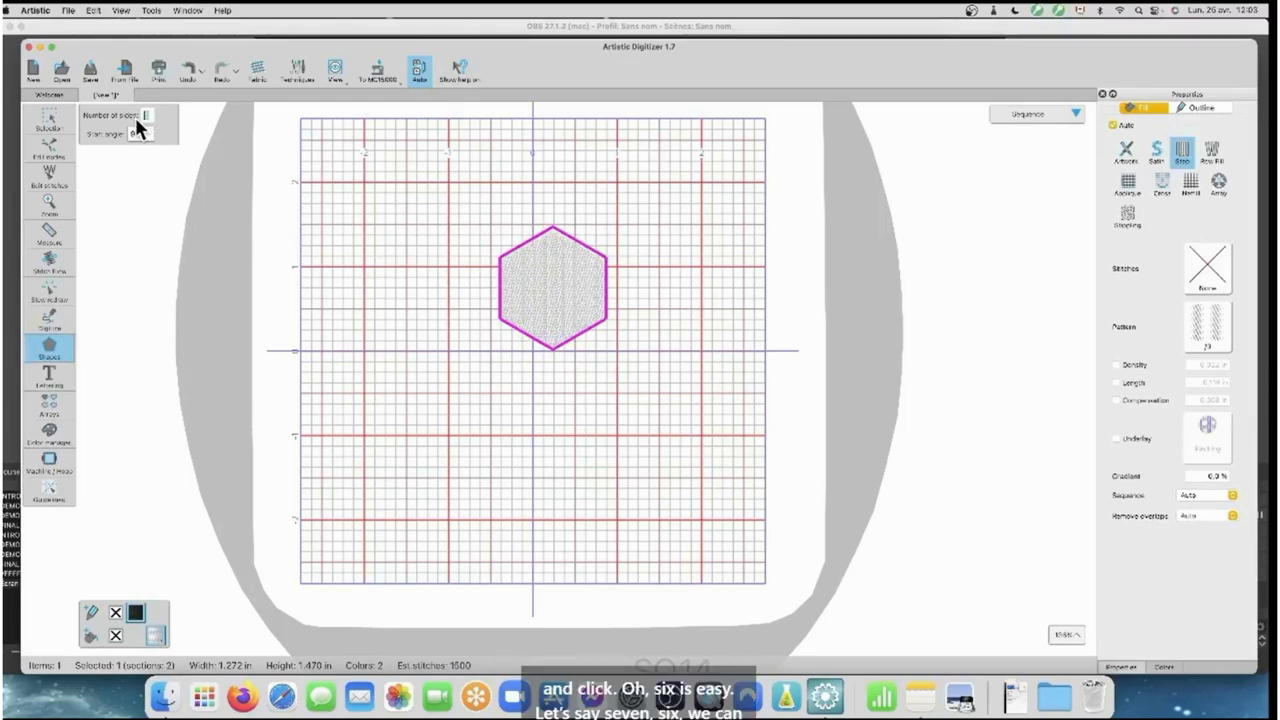
text(7)
click(523, 289)
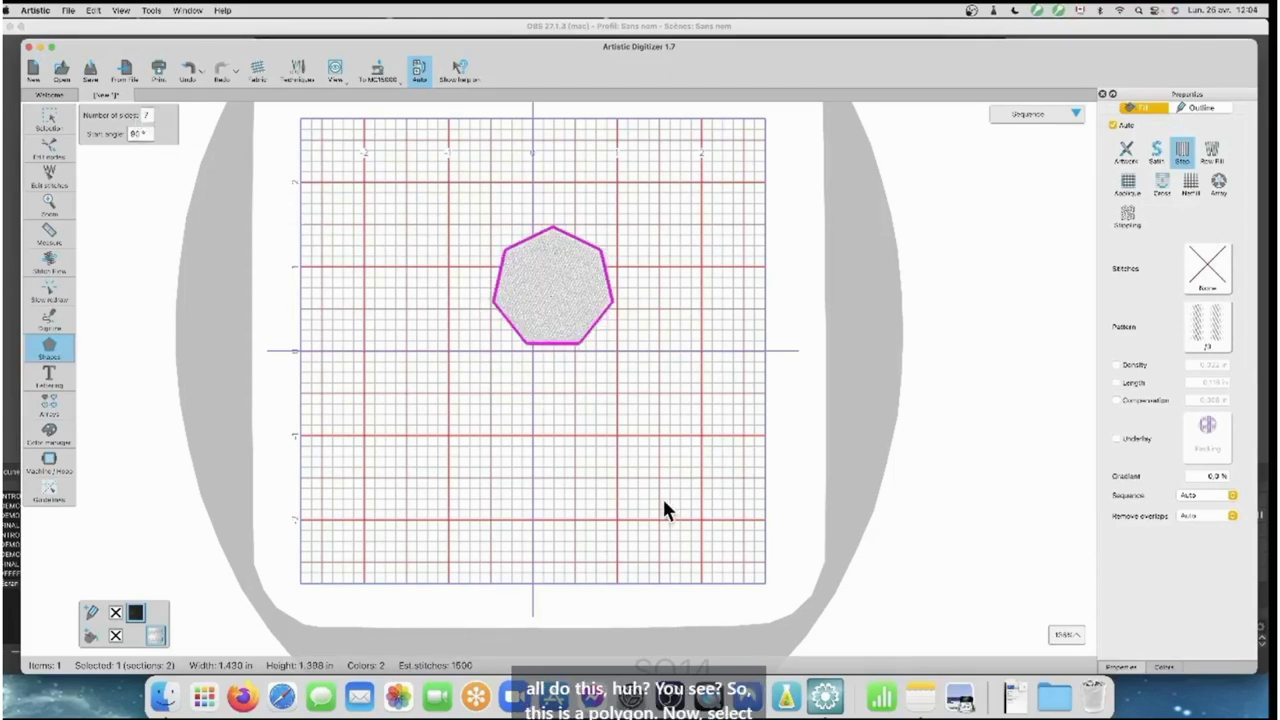
scroll(662, 496, up, 1)
scroll(553, 295, down, 2)
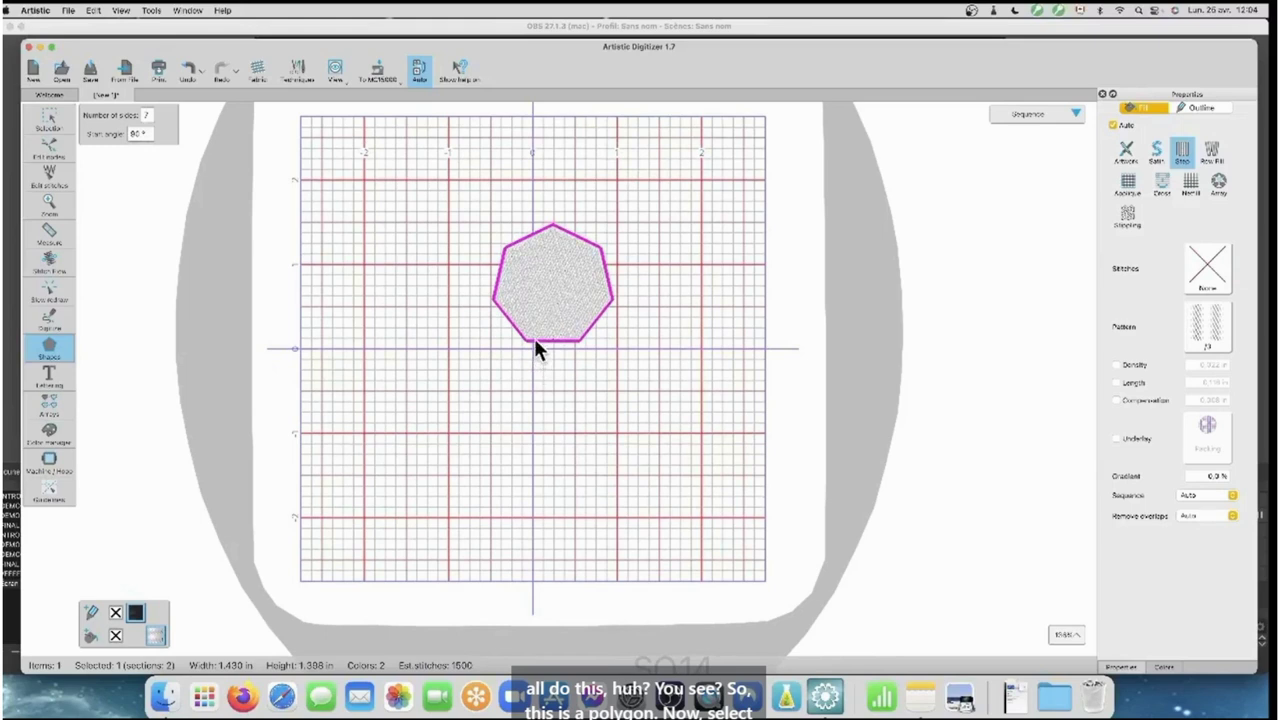
click(44, 120)
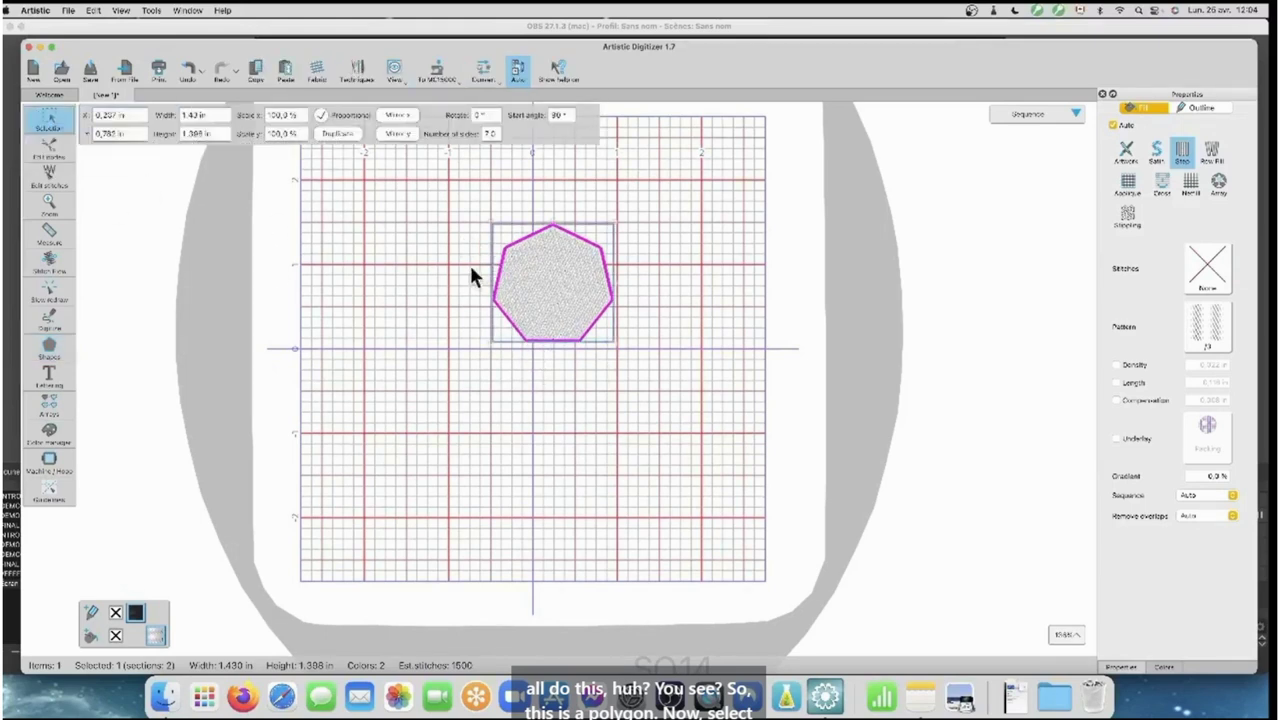
Scale the heptagon up to about 1.74 × 1.70 in and turn off its fill, leaving the outline
drag(491, 221, 463, 198)
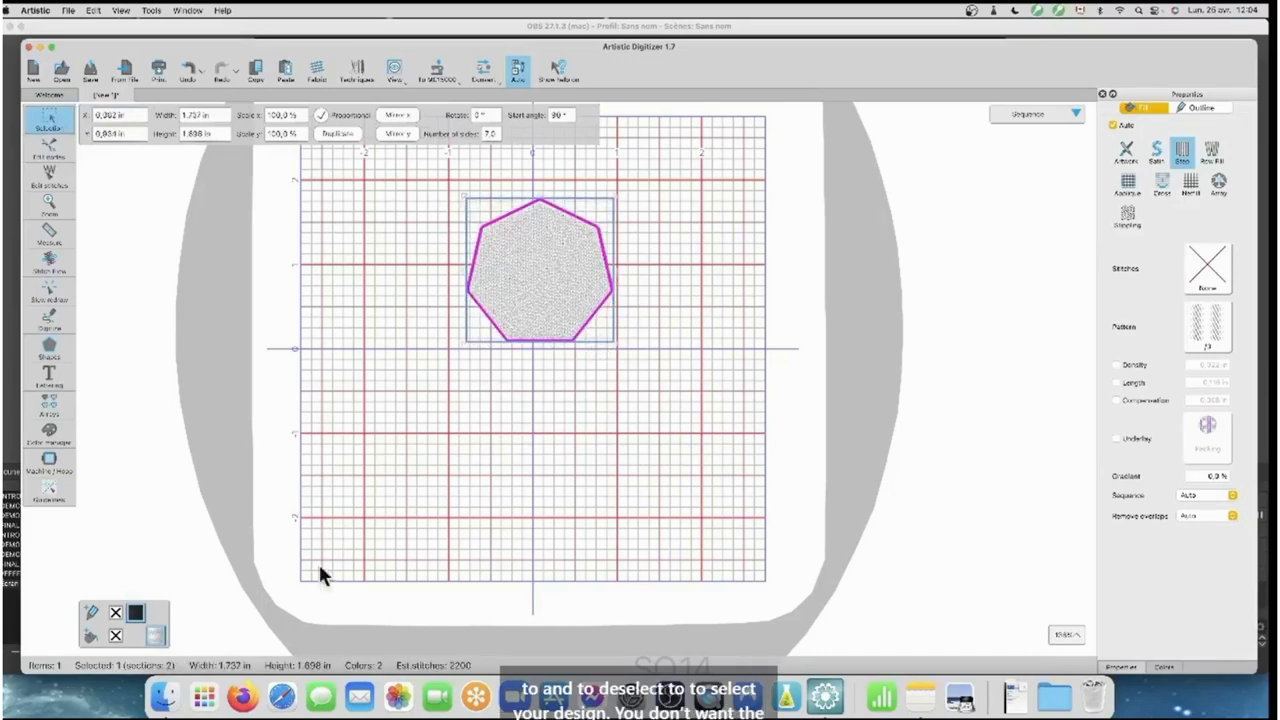
click(116, 638)
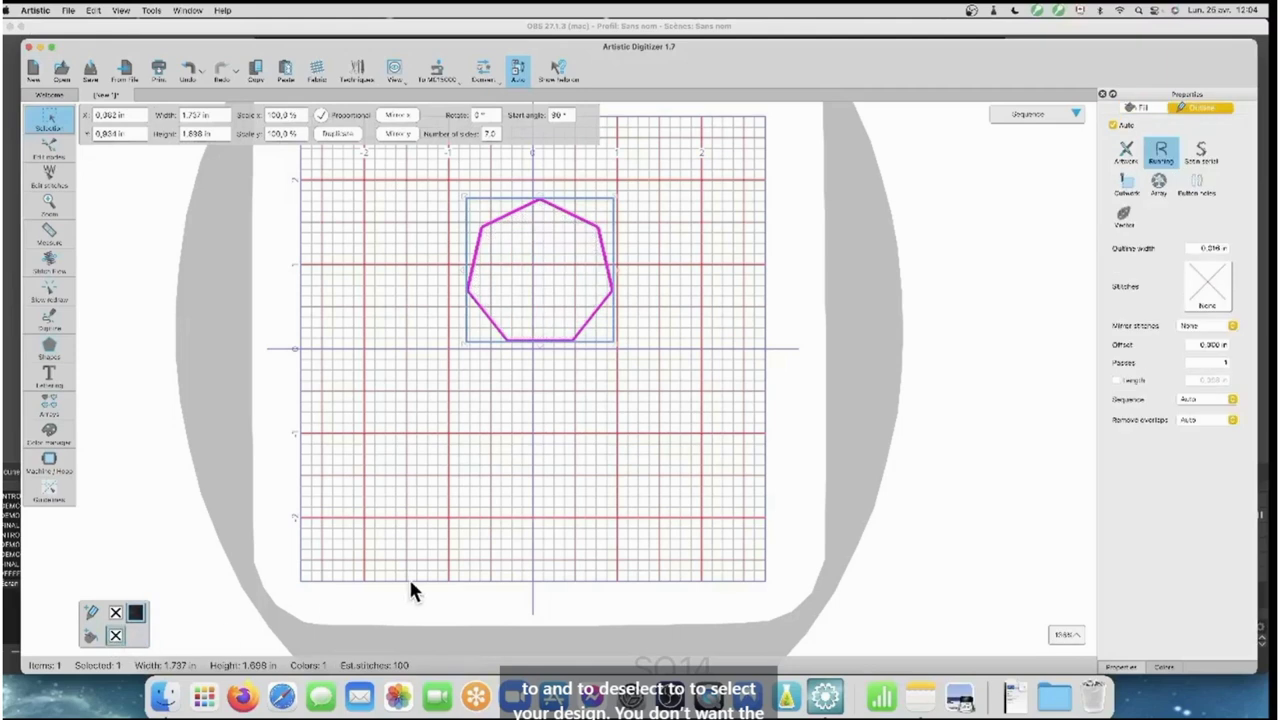
click(603, 435)
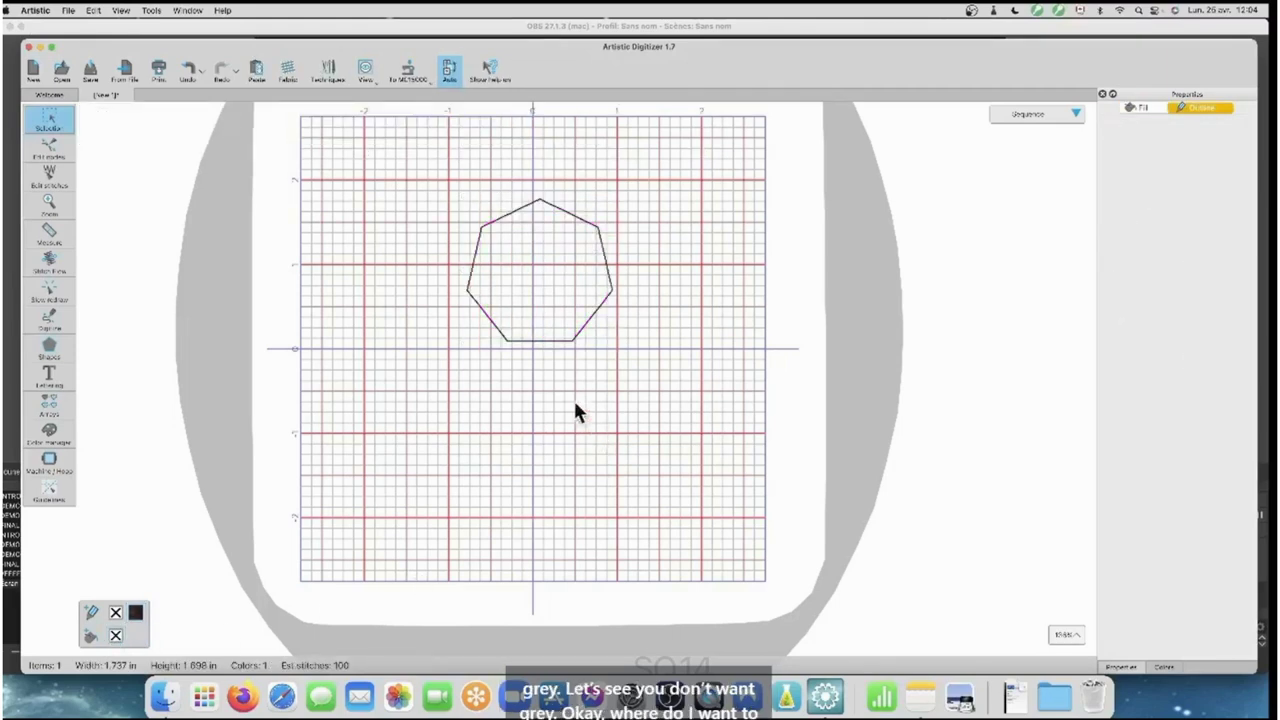
click(569, 341)
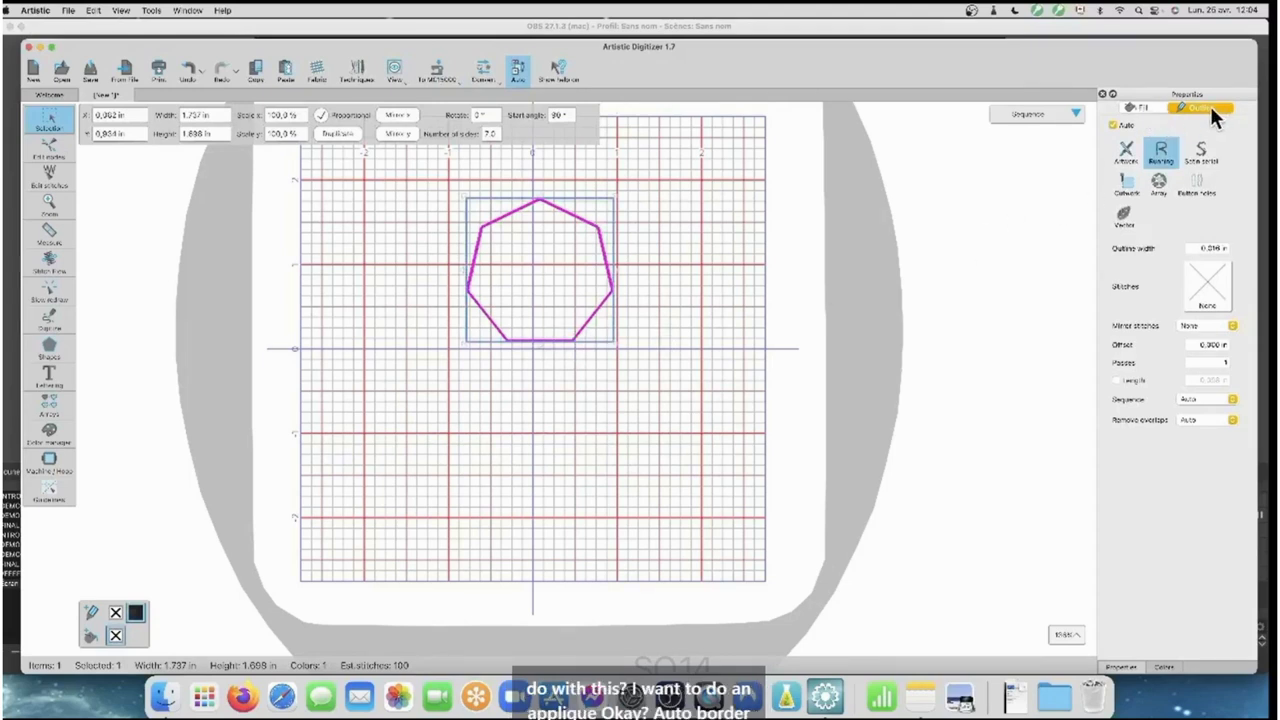
right_click(577, 334)
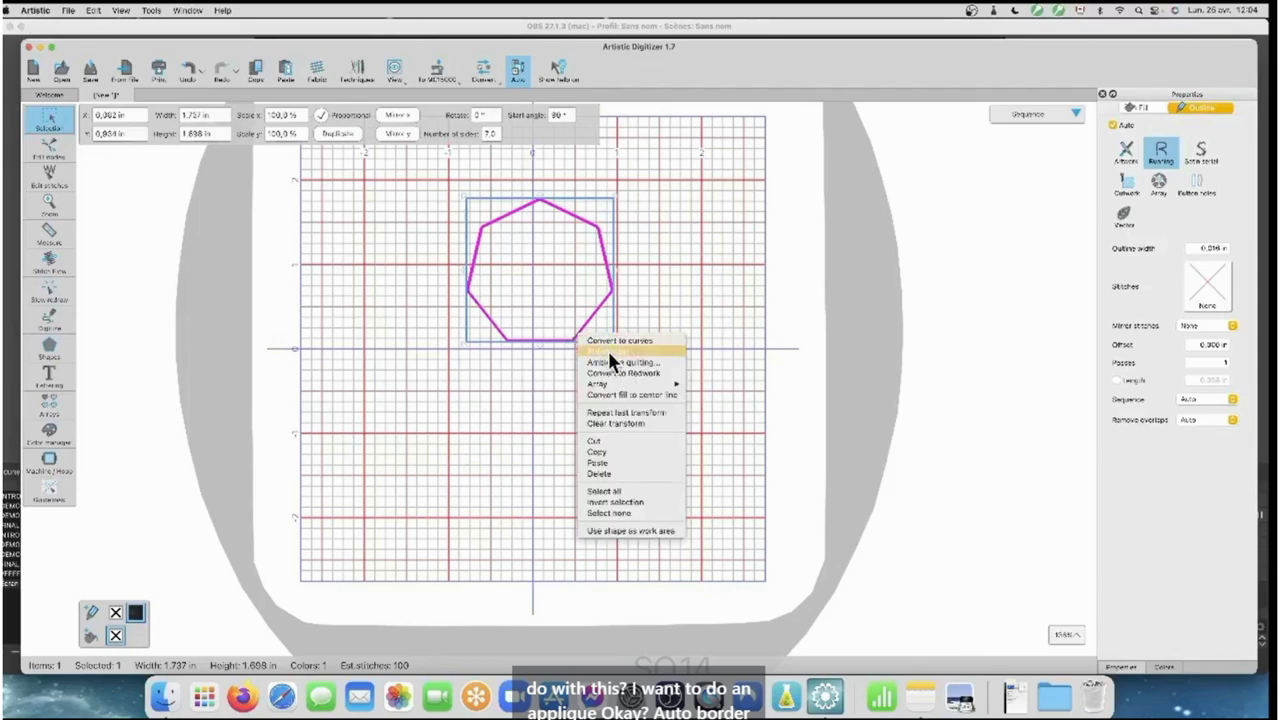
Apply a running-stitch auto border to the outside of the heptagon
click(608, 351)
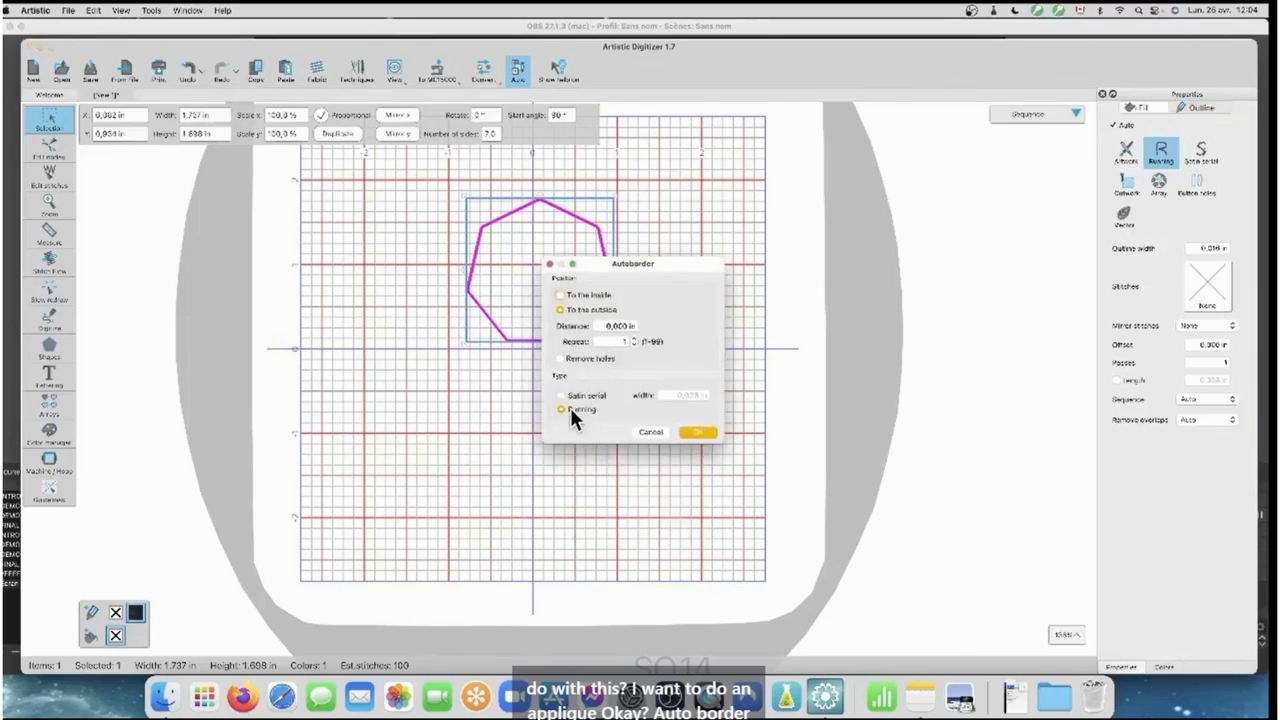
click(697, 434)
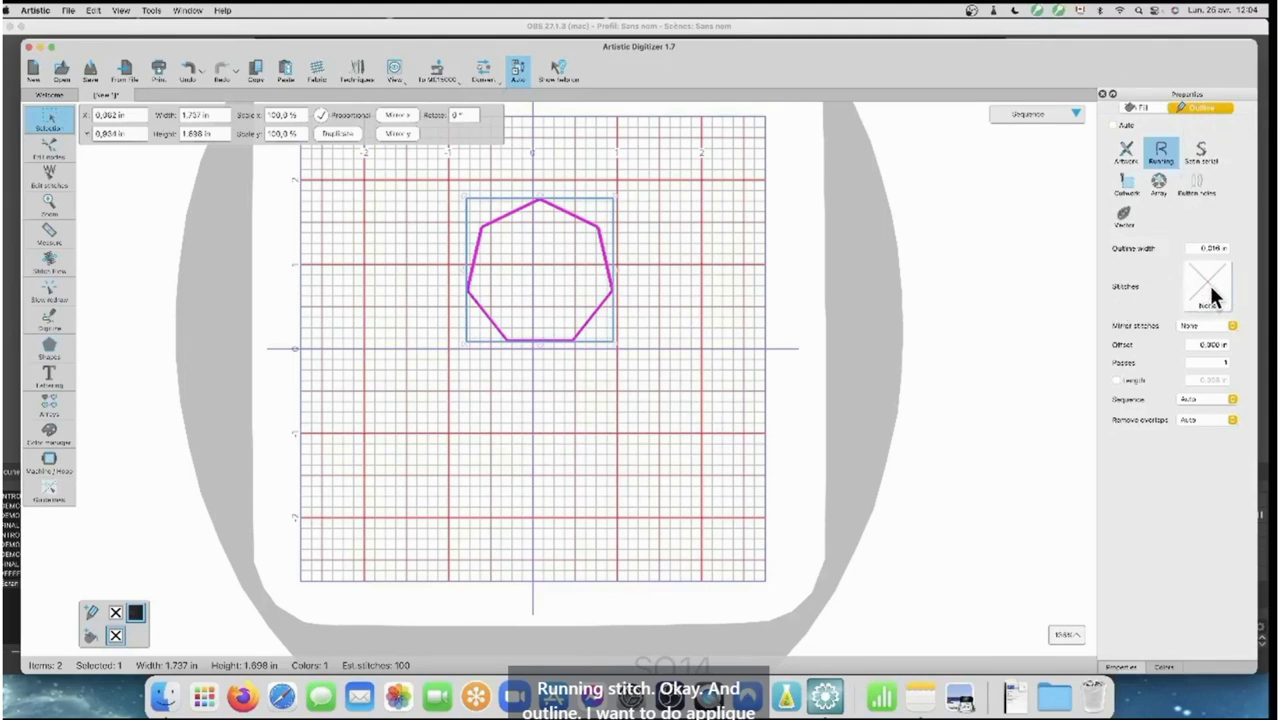
Try an applique fill on the heptagon, then remove the fill again
click(1143, 106)
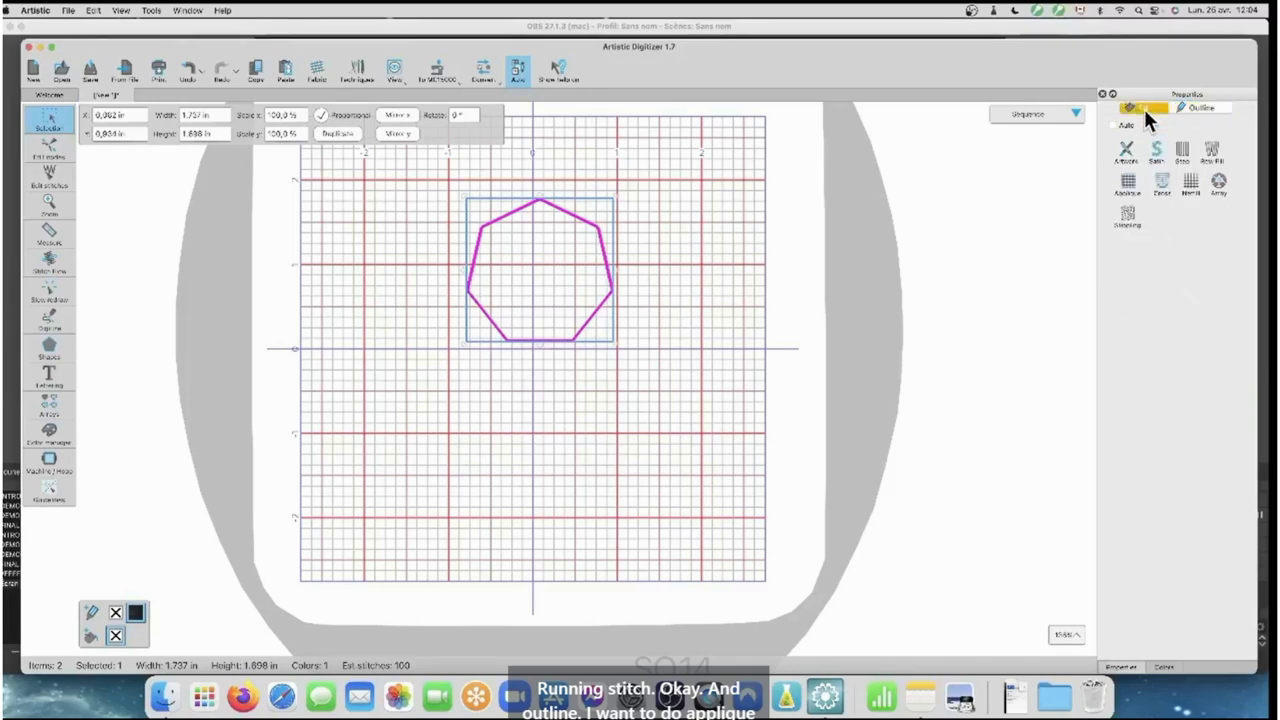
click(1128, 185)
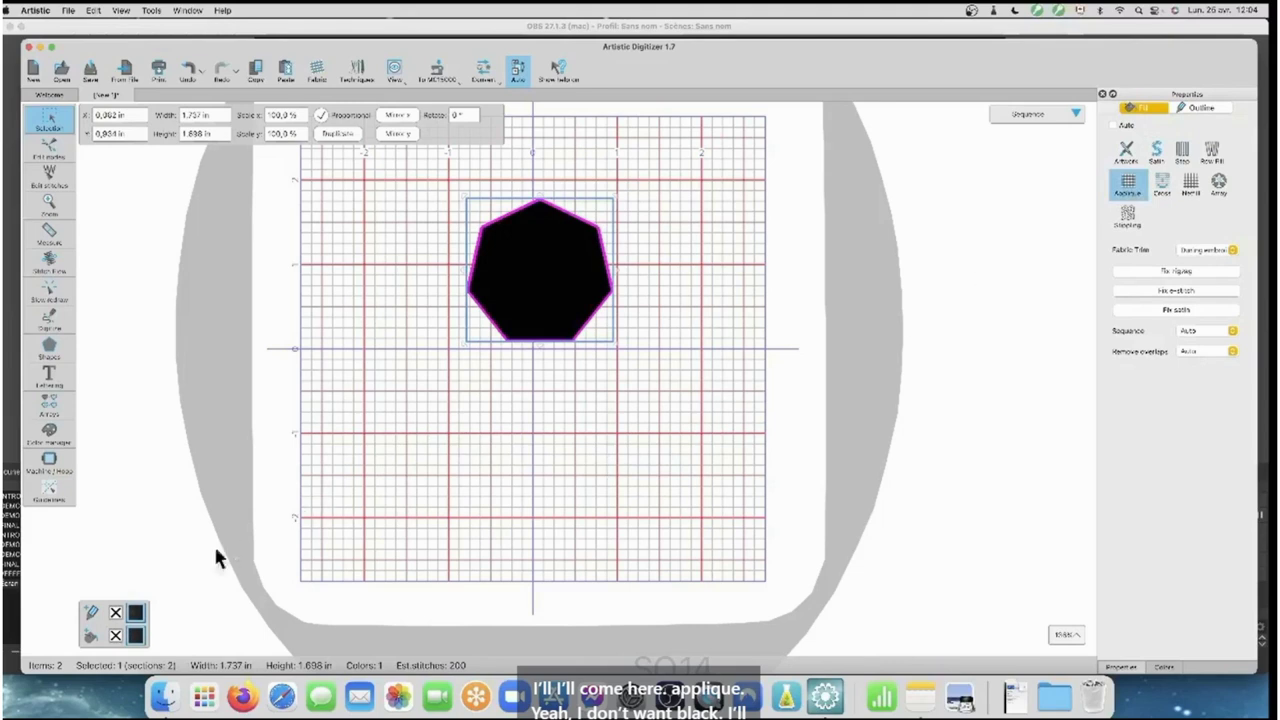
click(115, 636)
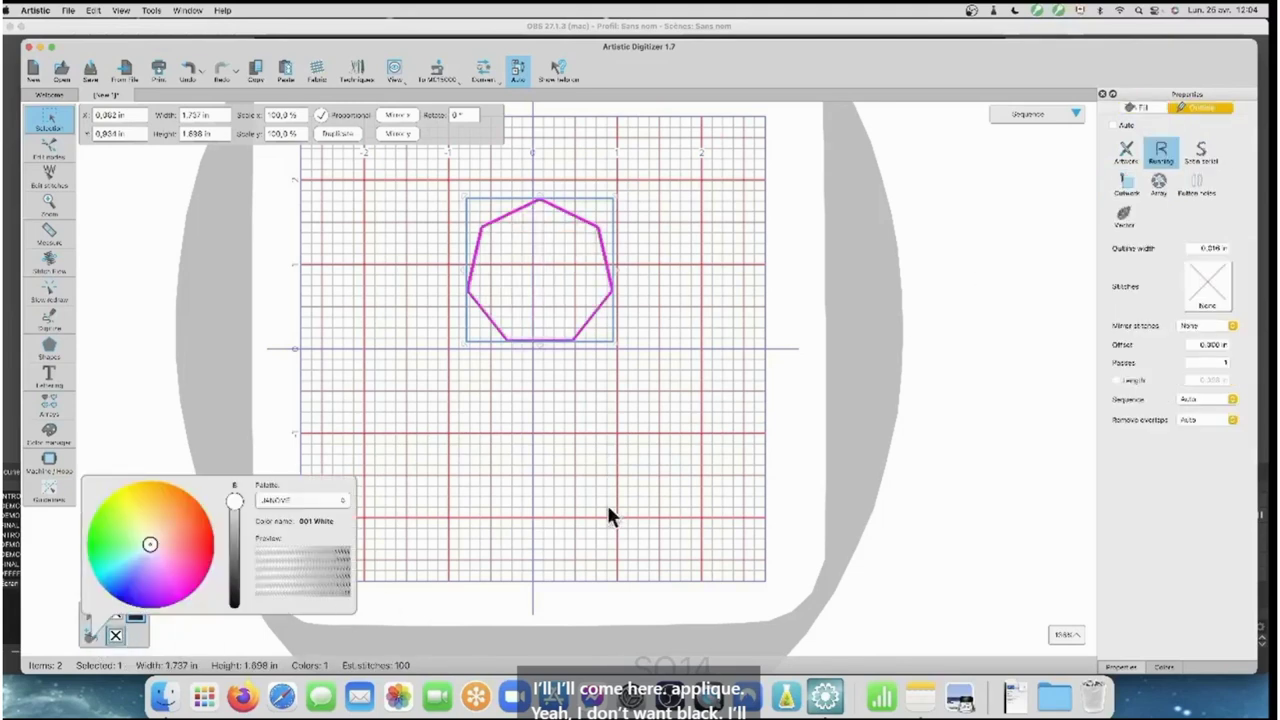
Give the outline the arrow-shaped decorative stitch pattern 03 and show the thread colour list
click(1208, 282)
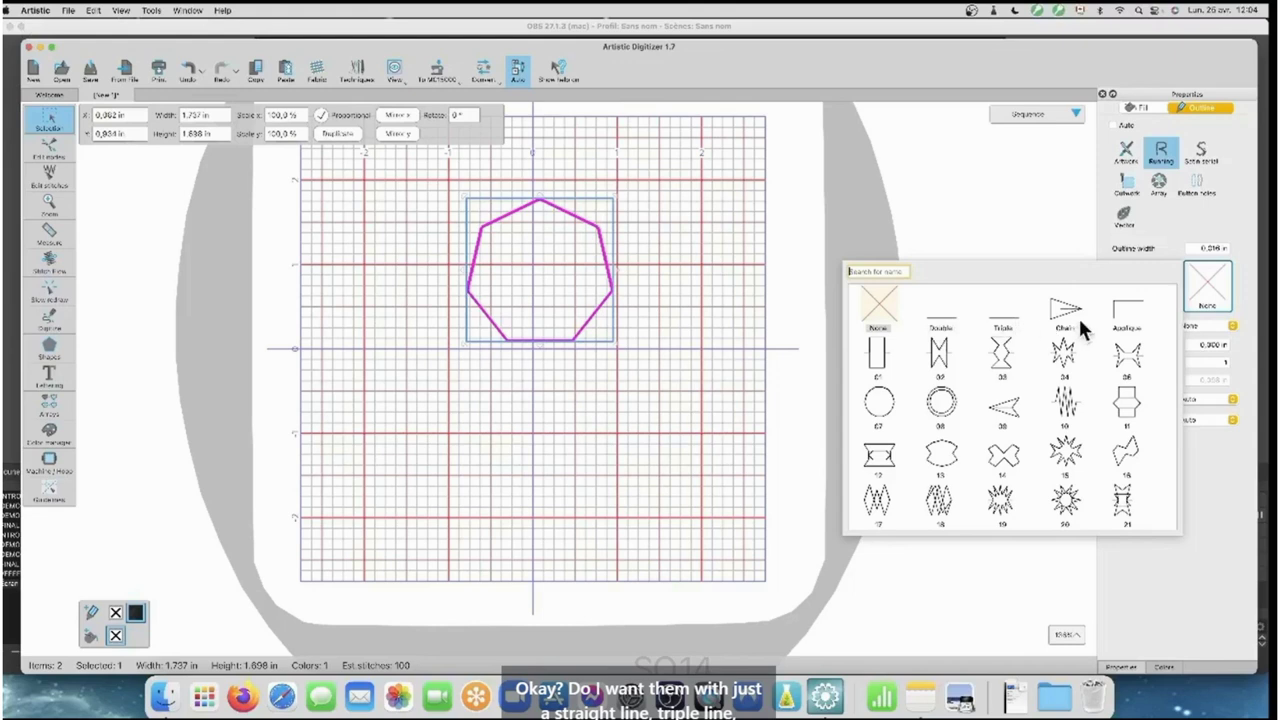
click(1128, 312)
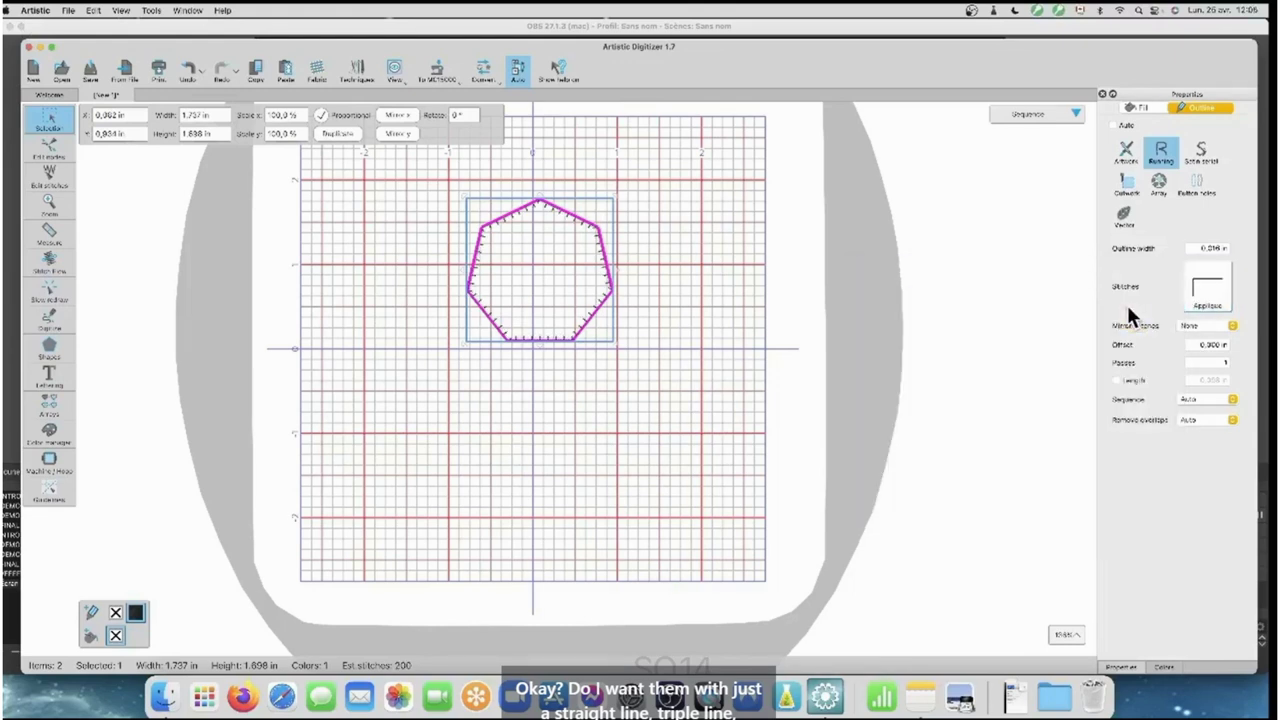
click(1207, 292)
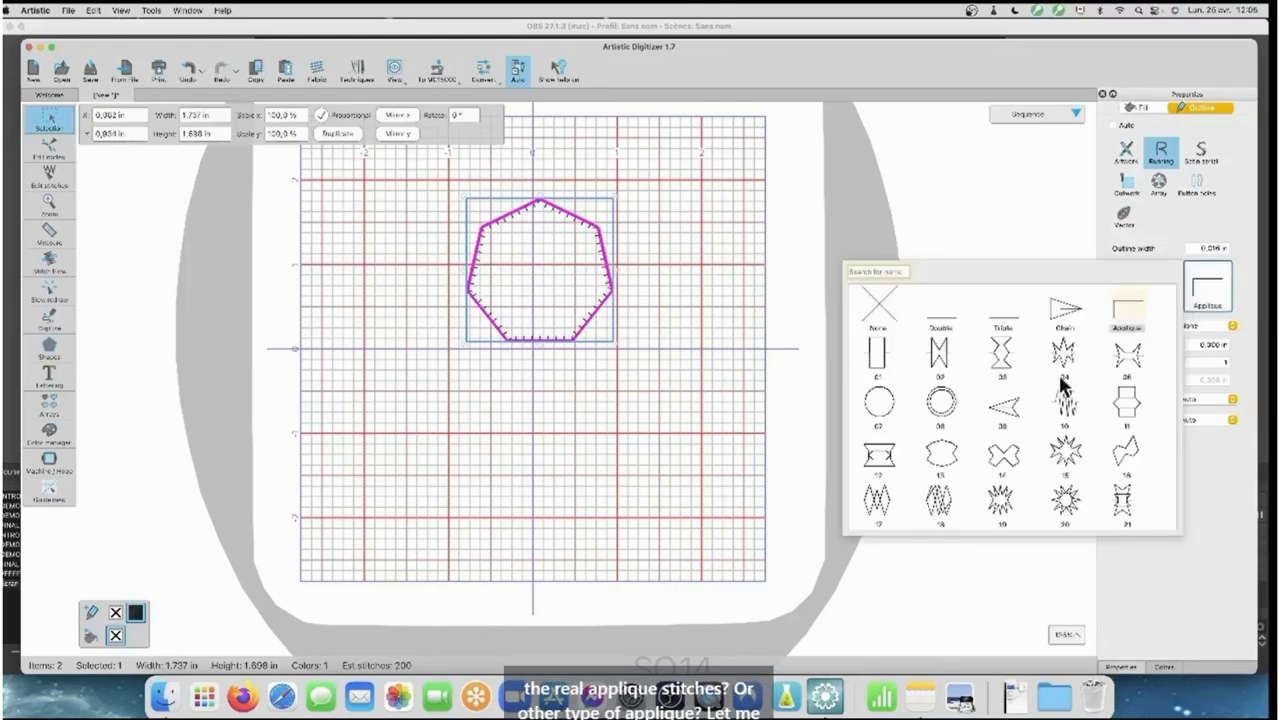
click(1010, 410)
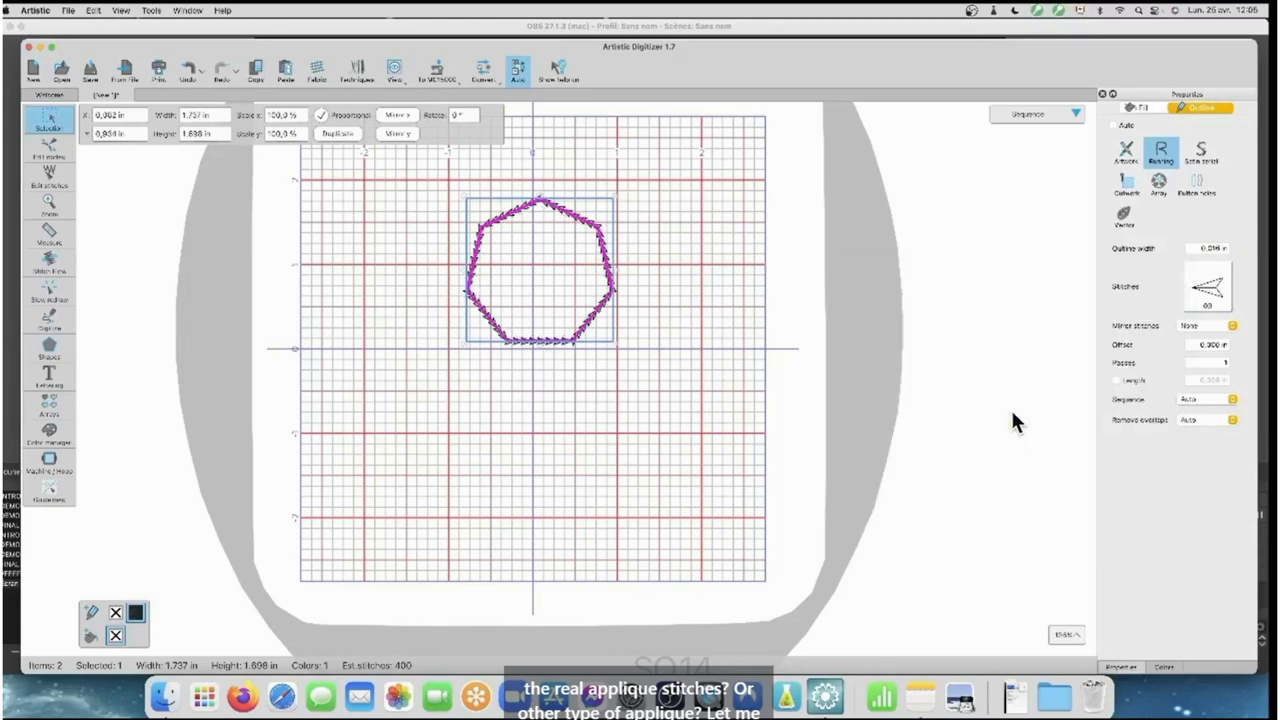
click(1163, 667)
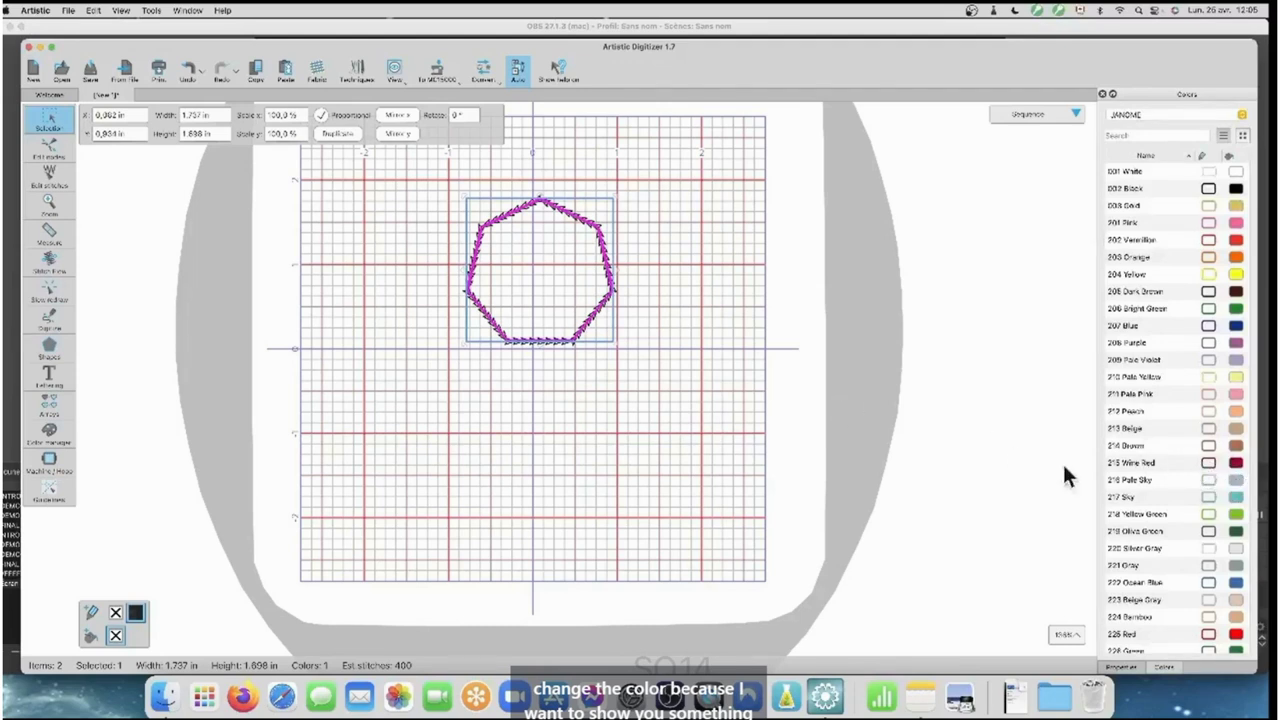
Recolour the heptagon's decorative outline with 215 Wine Red thread
click(807, 399)
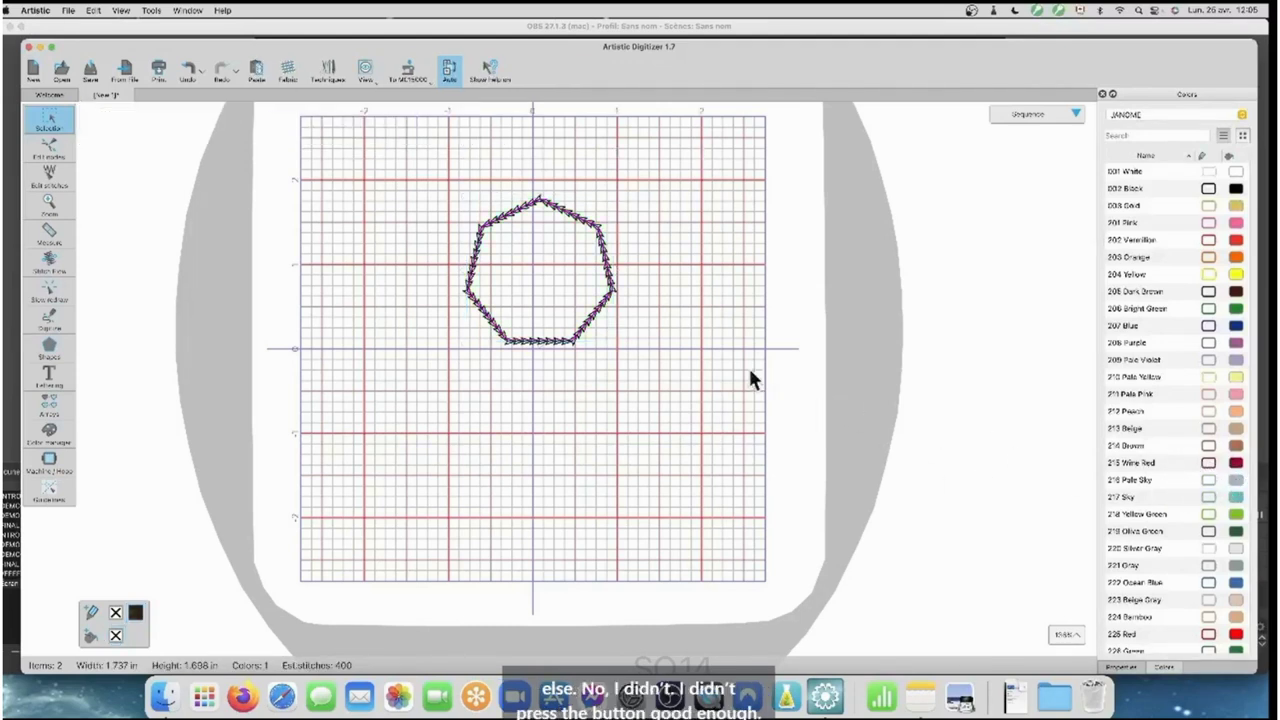
click(547, 337)
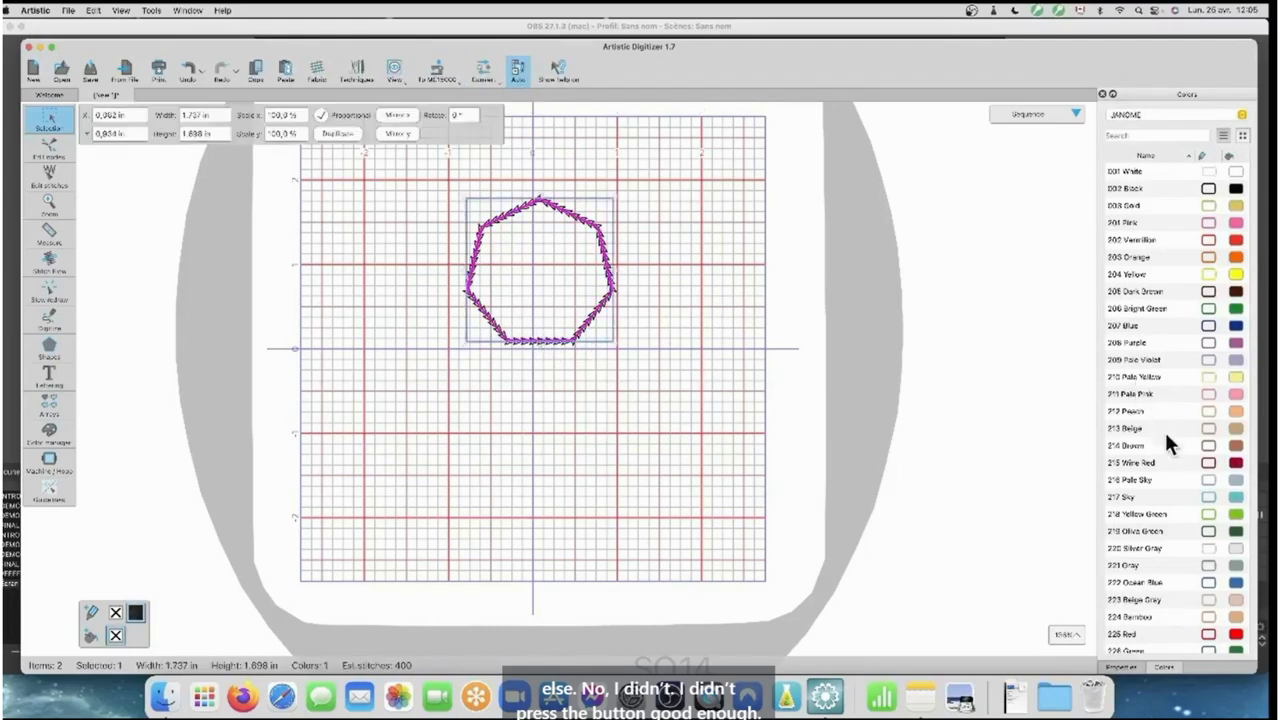
click(1236, 463)
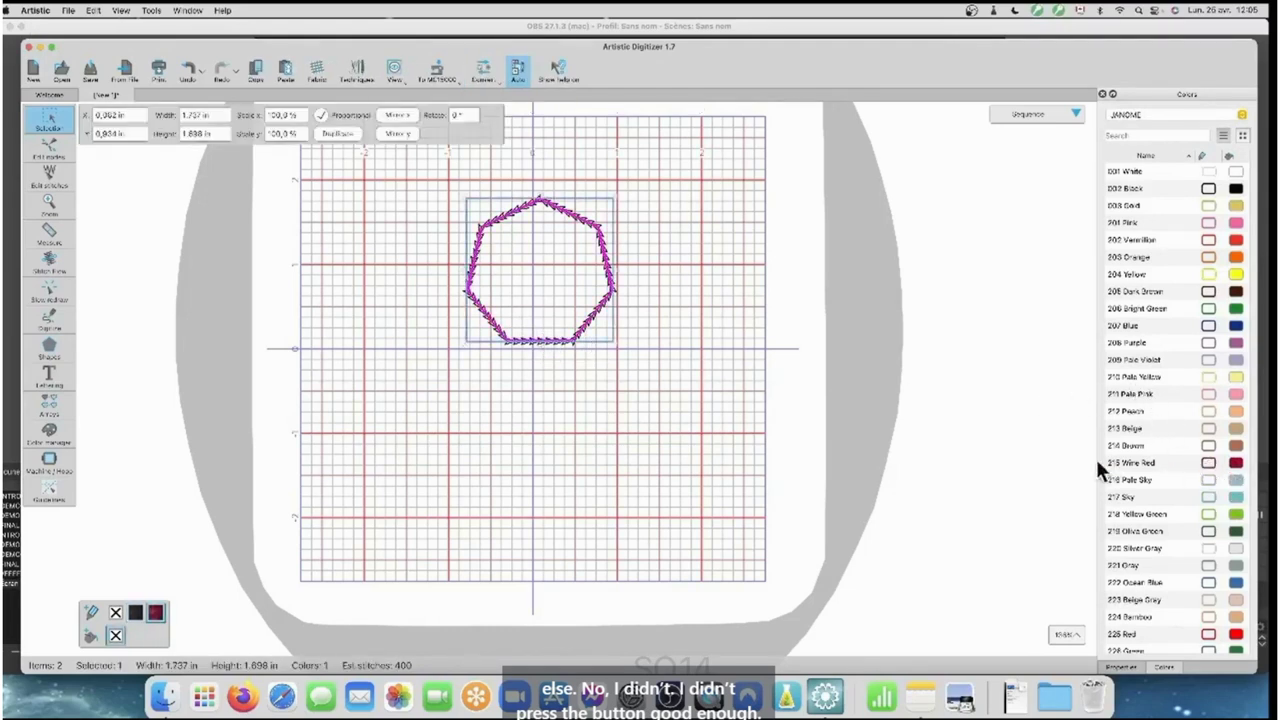
click(735, 393)
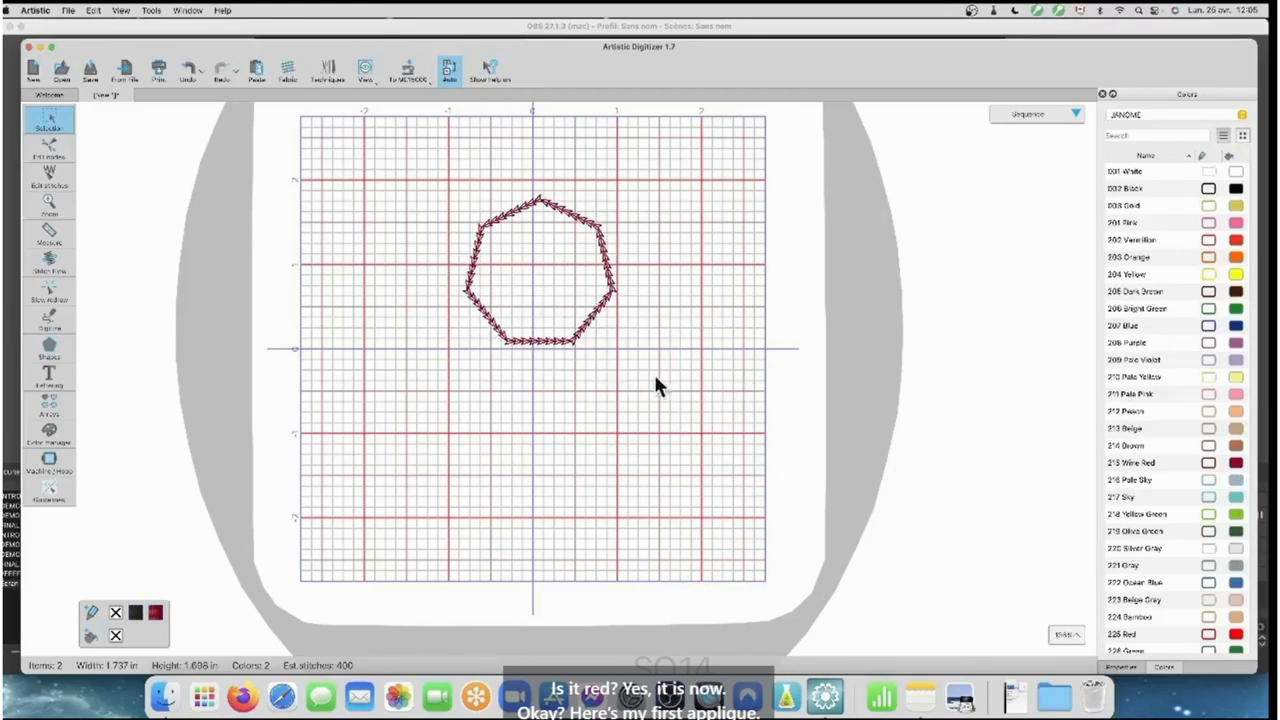
click(551, 344)
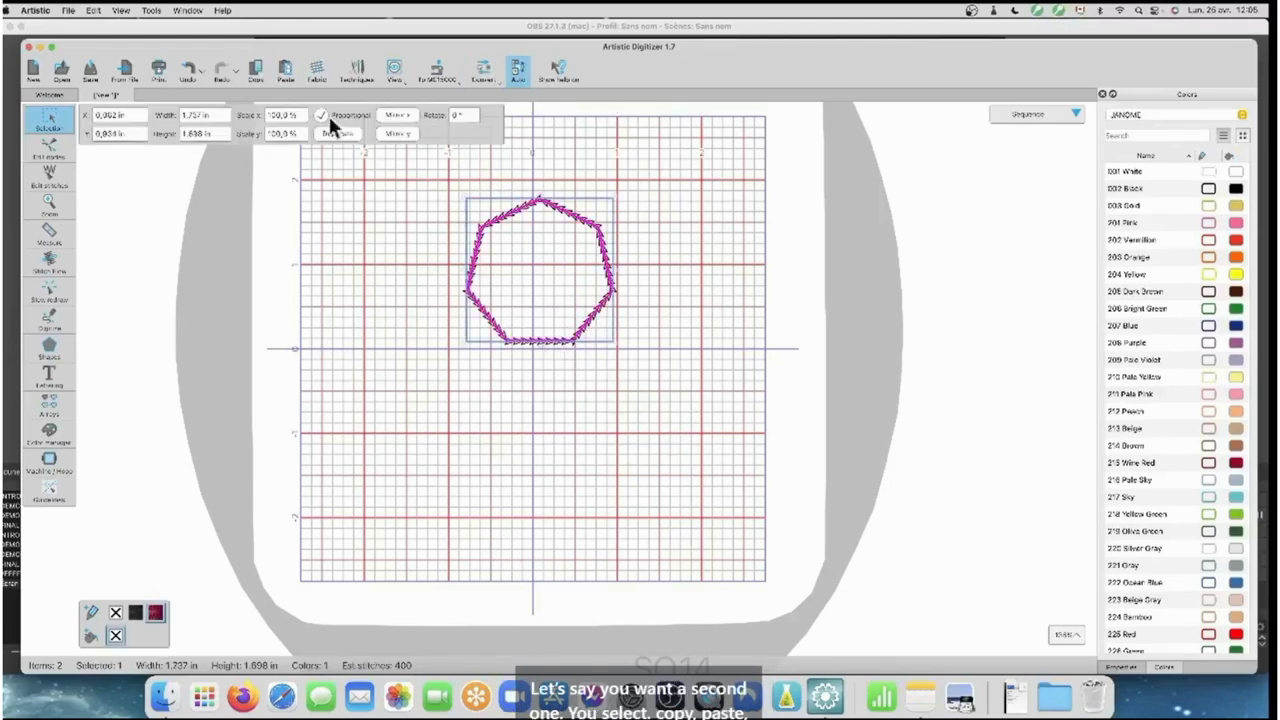
Paste a copy of the heptagon, move it below the original and mirror it vertically
click(289, 71)
drag(481, 224, 486, 382)
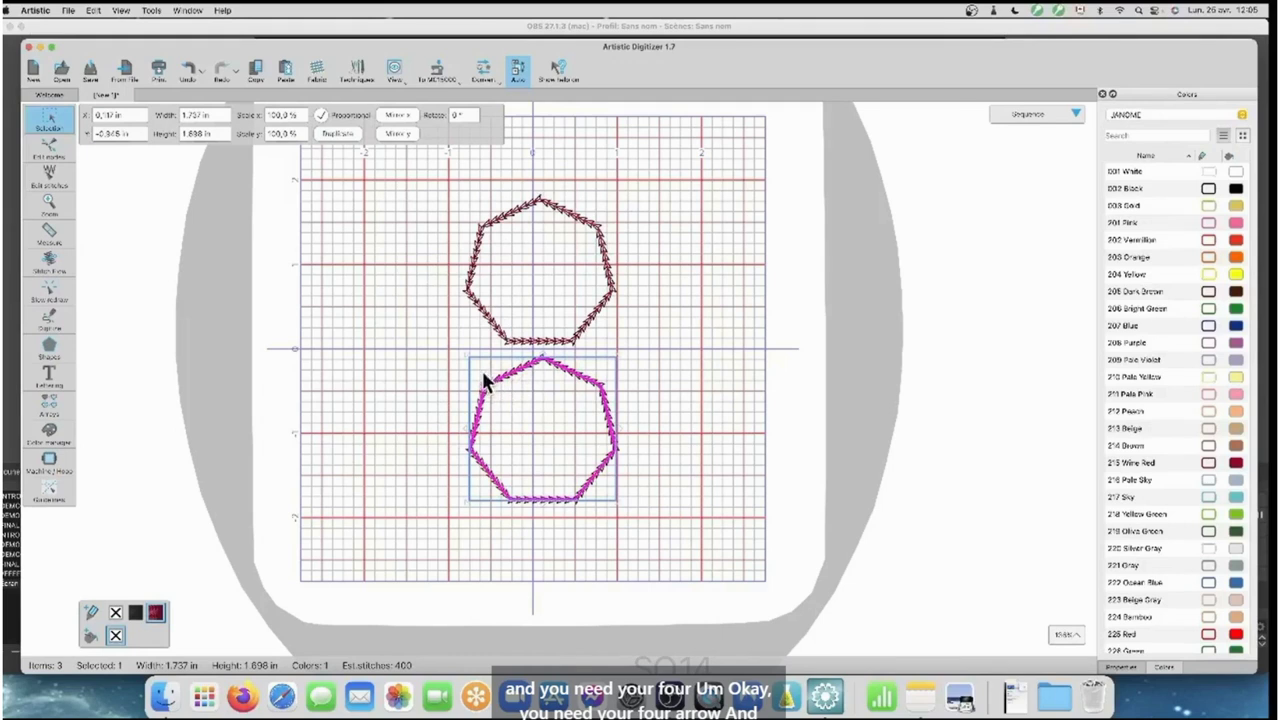
click(403, 135)
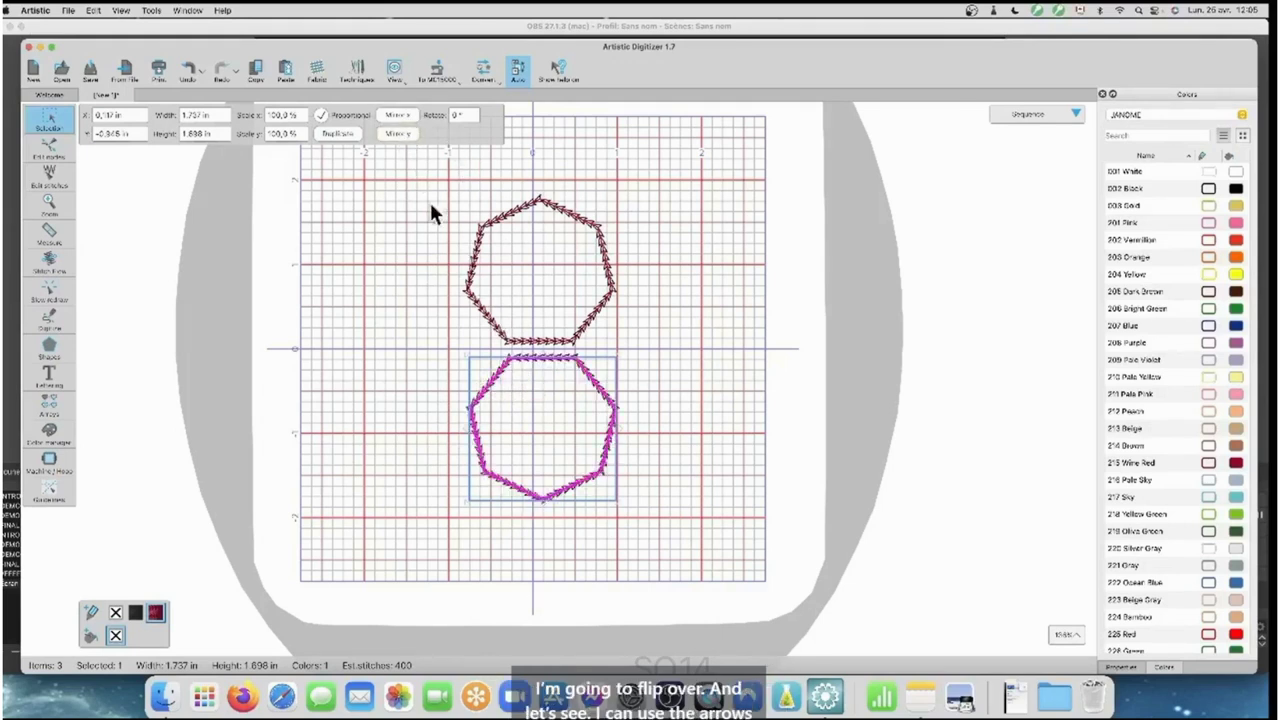
click(714, 327)
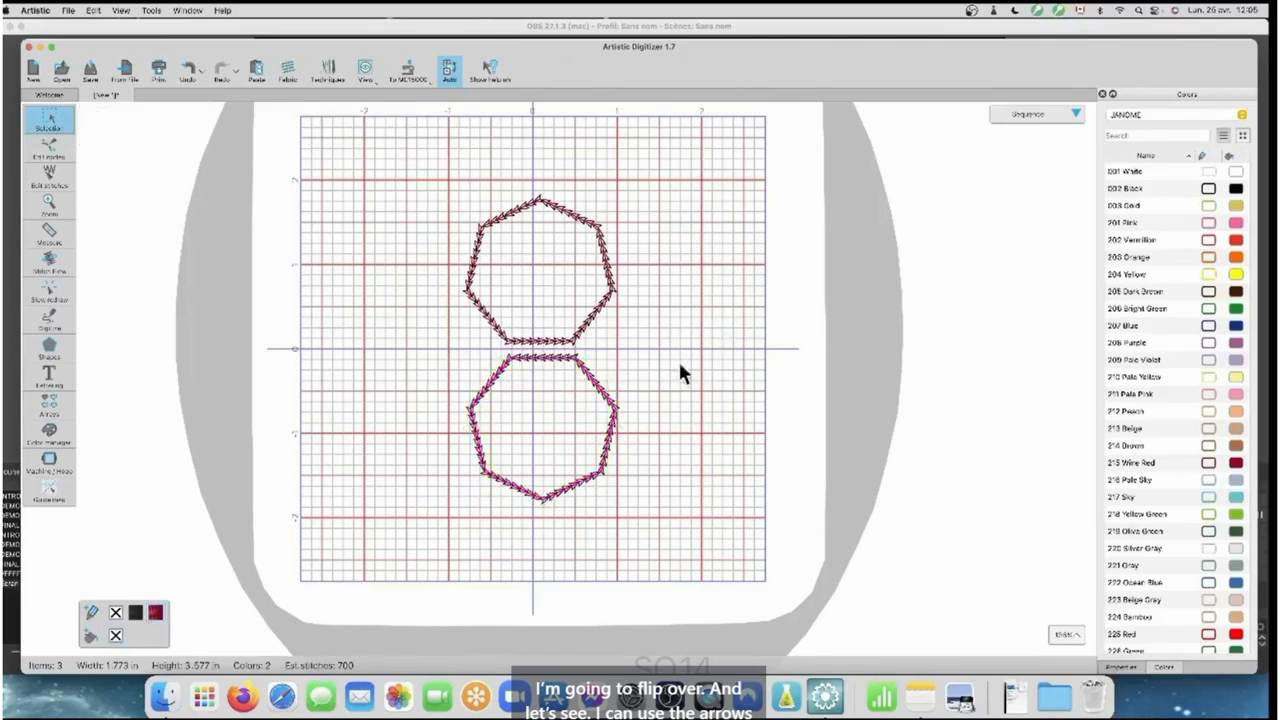
Nudge the flipped copy up three steps so it touches the upper heptagon
click(542, 370)
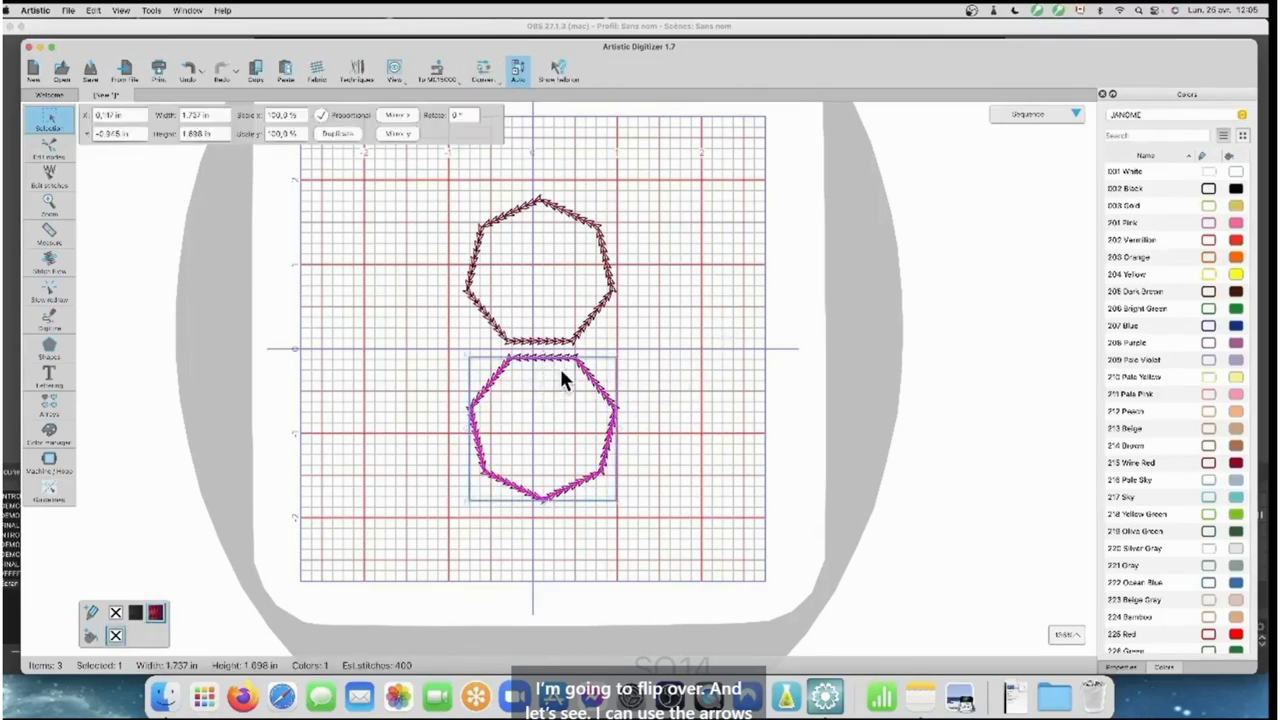
key(Up)
key(Up)
key(Up)
key(Up)
key(Up)
key(Up)
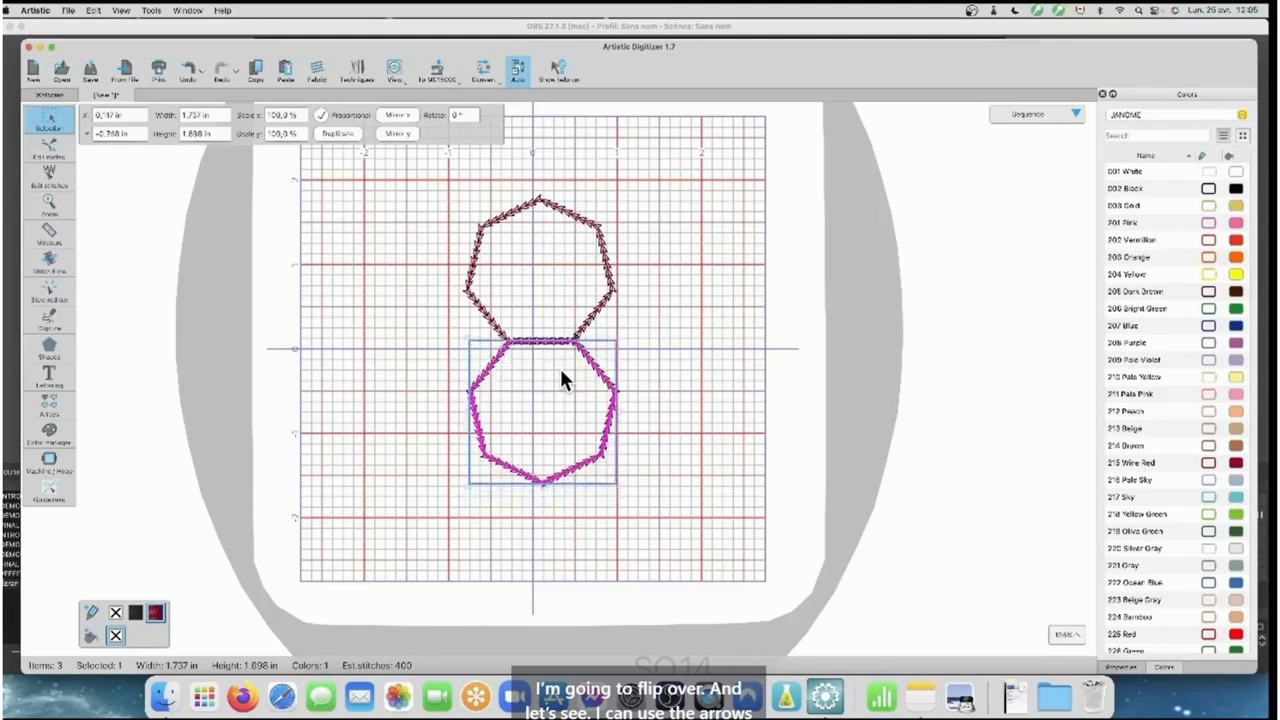
key(Up)
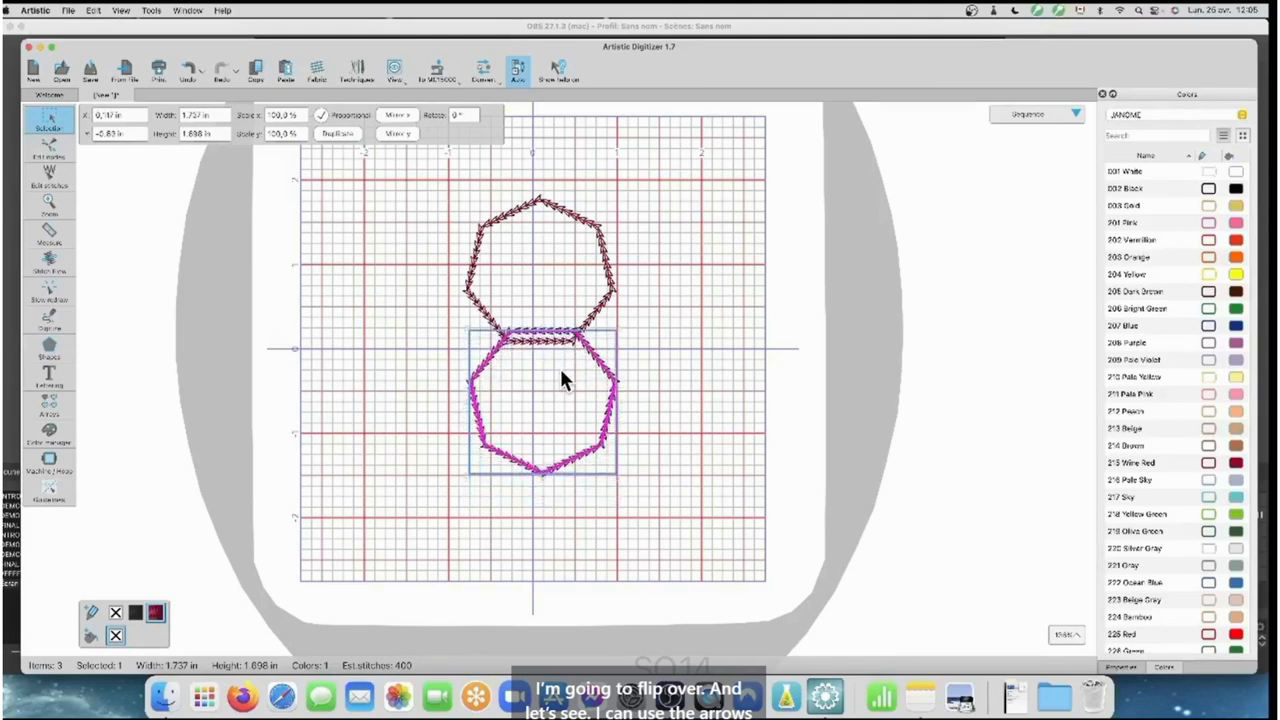
key(Up)
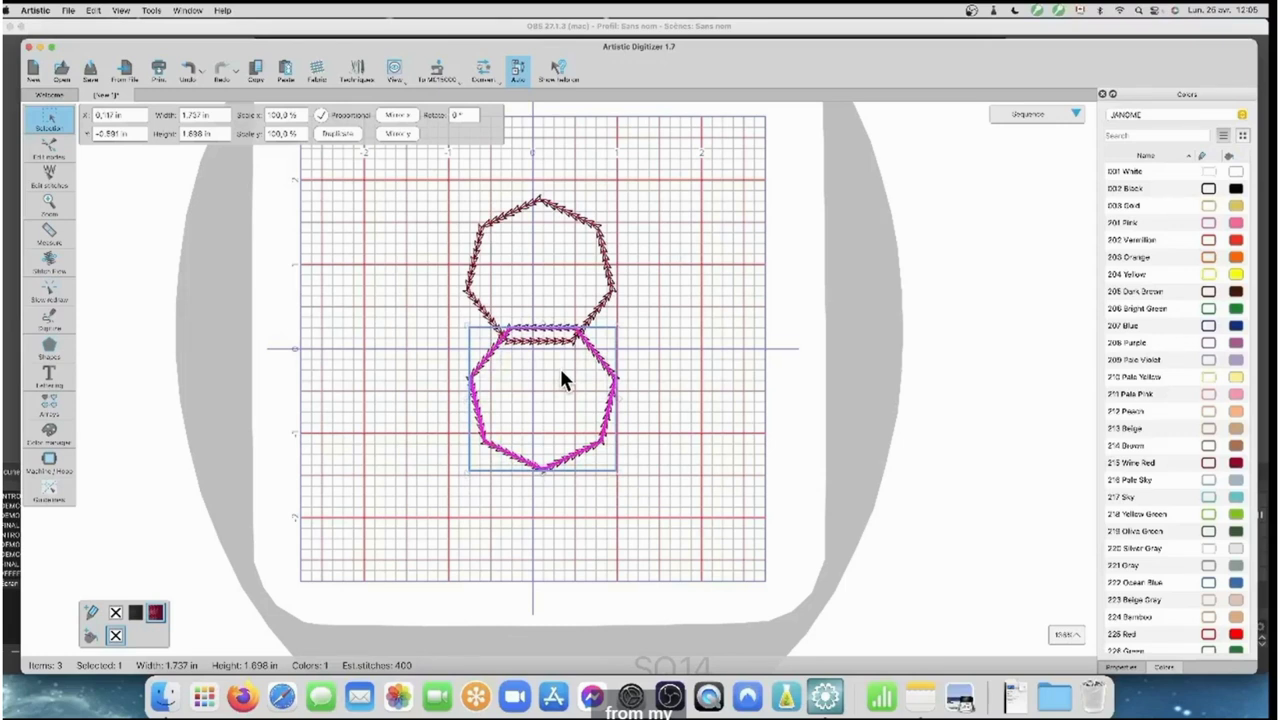
click(719, 403)
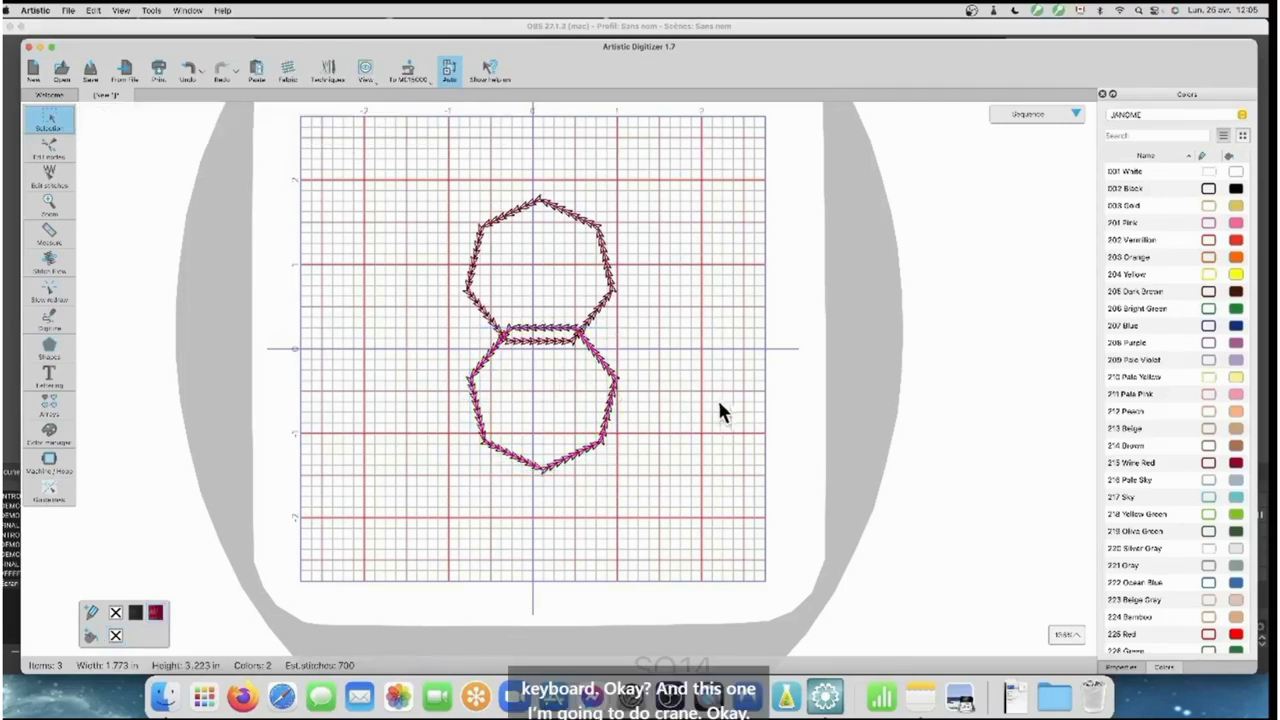
Colour the lower heptagon 226 Green and expand the Sequence panel showing both shapes
click(597, 442)
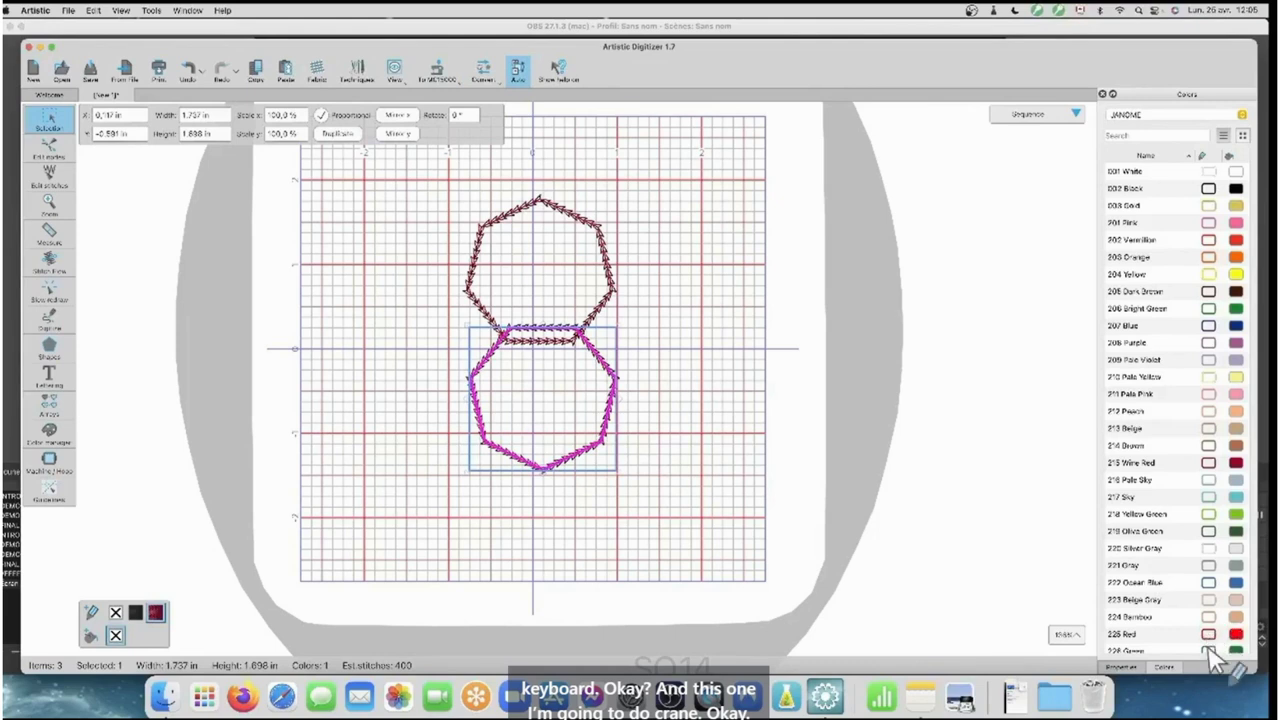
click(1209, 650)
click(700, 512)
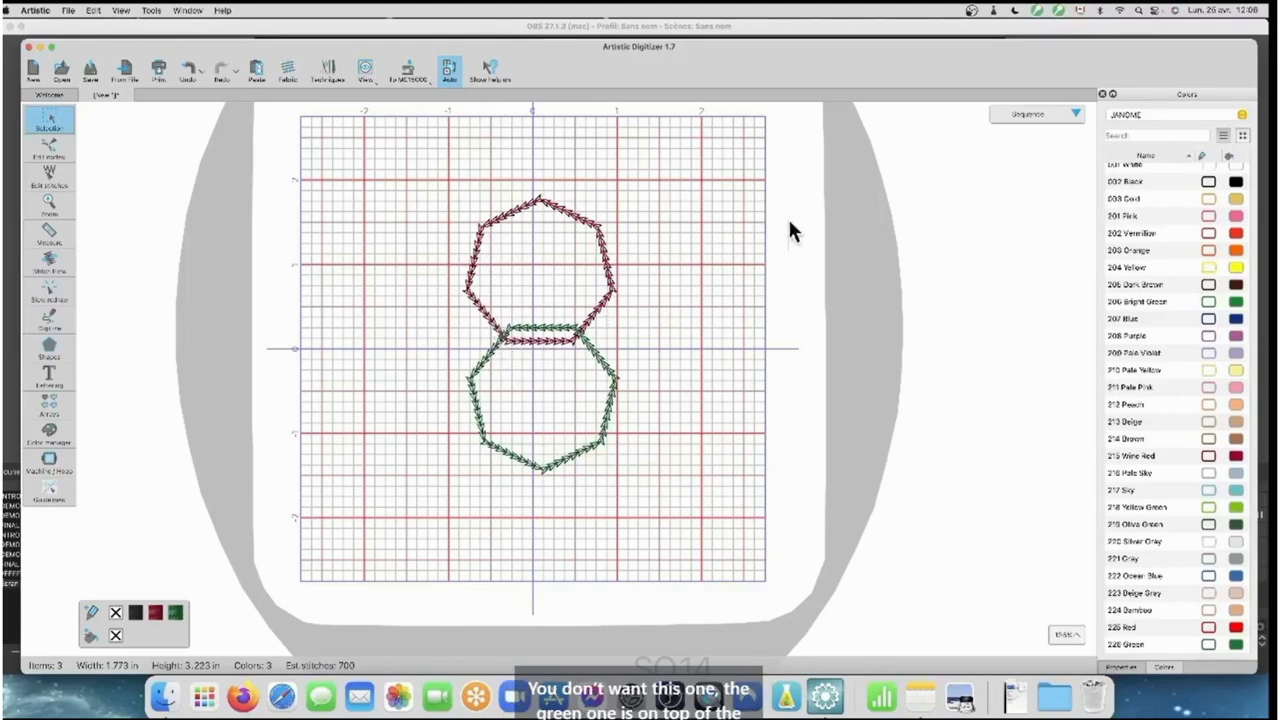
click(1076, 113)
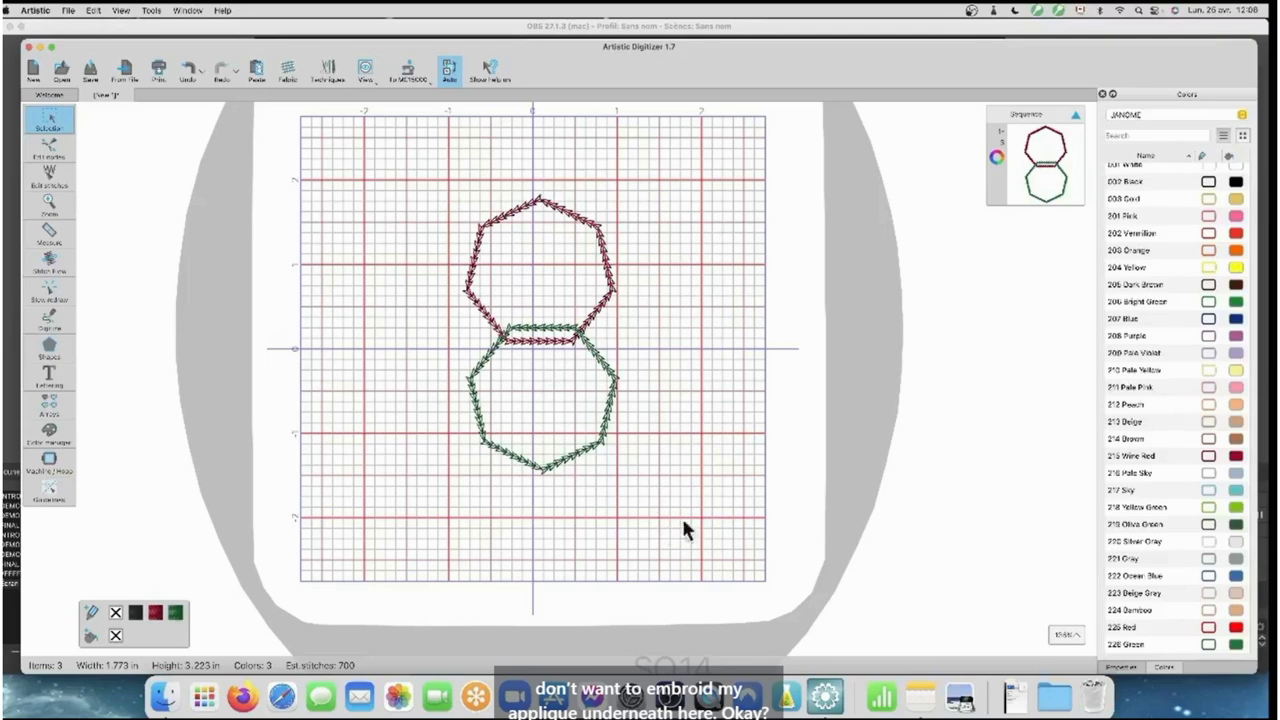
drag(716, 505, 408, 170)
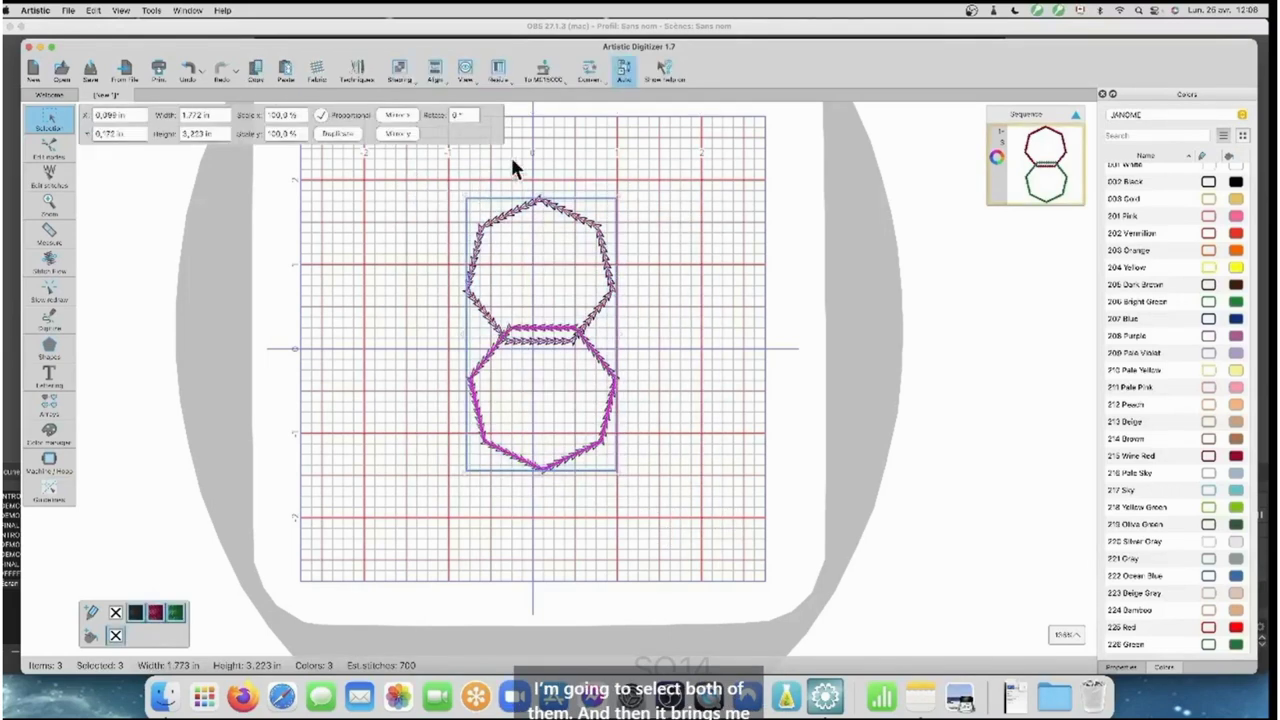
Weld the two heptagons into one outline, then undo the weld
click(445, 80)
click(422, 80)
click(415, 84)
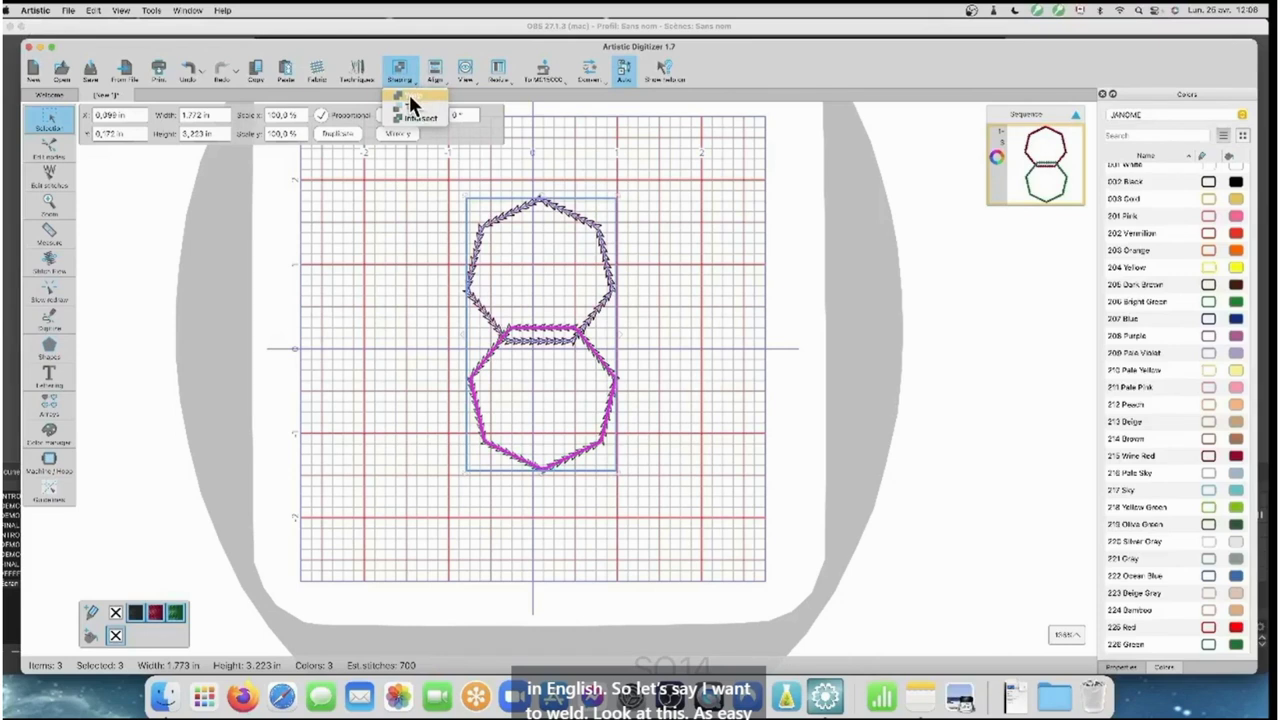
click(409, 96)
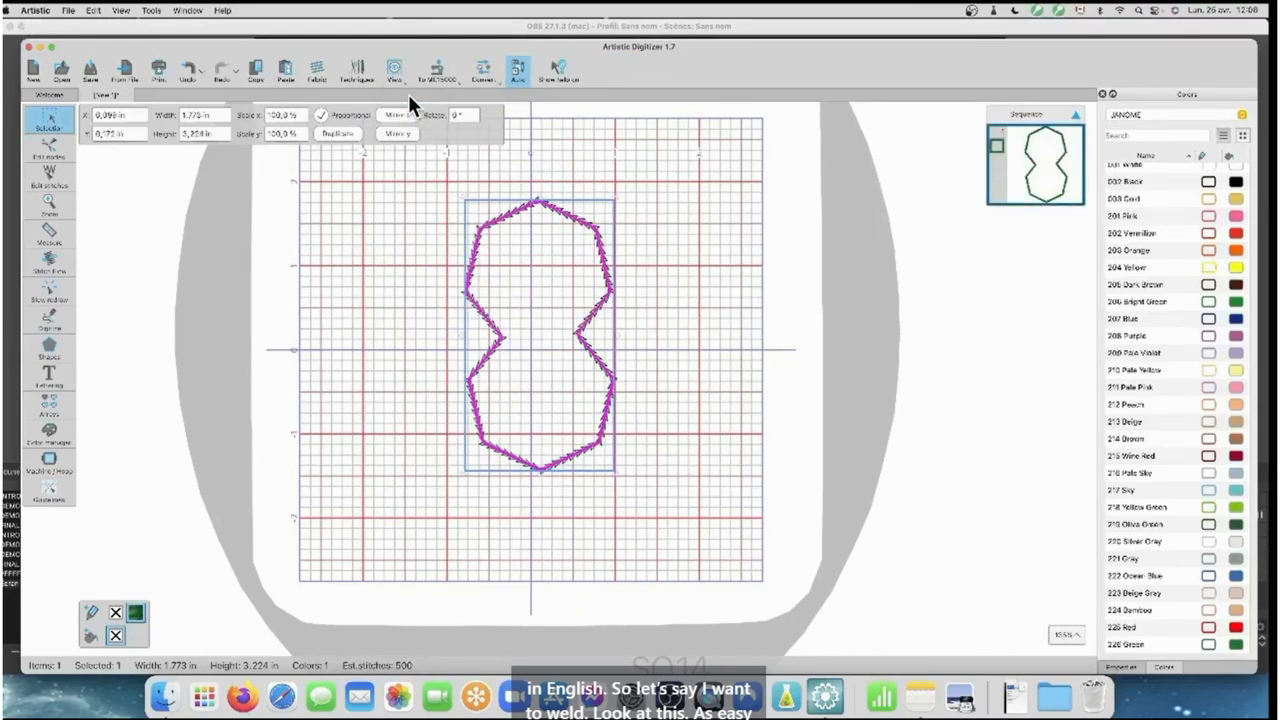
click(190, 68)
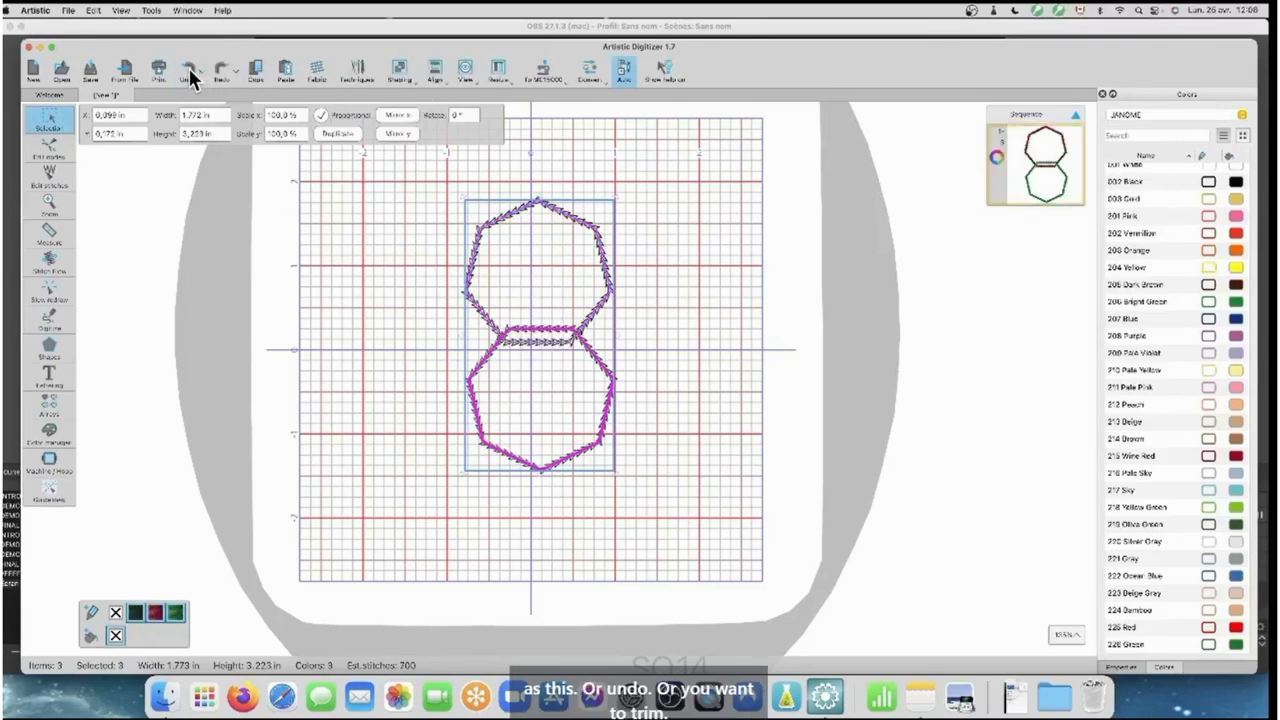
Trim the overlapping heptagons against each other, then undo the trim
click(412, 80)
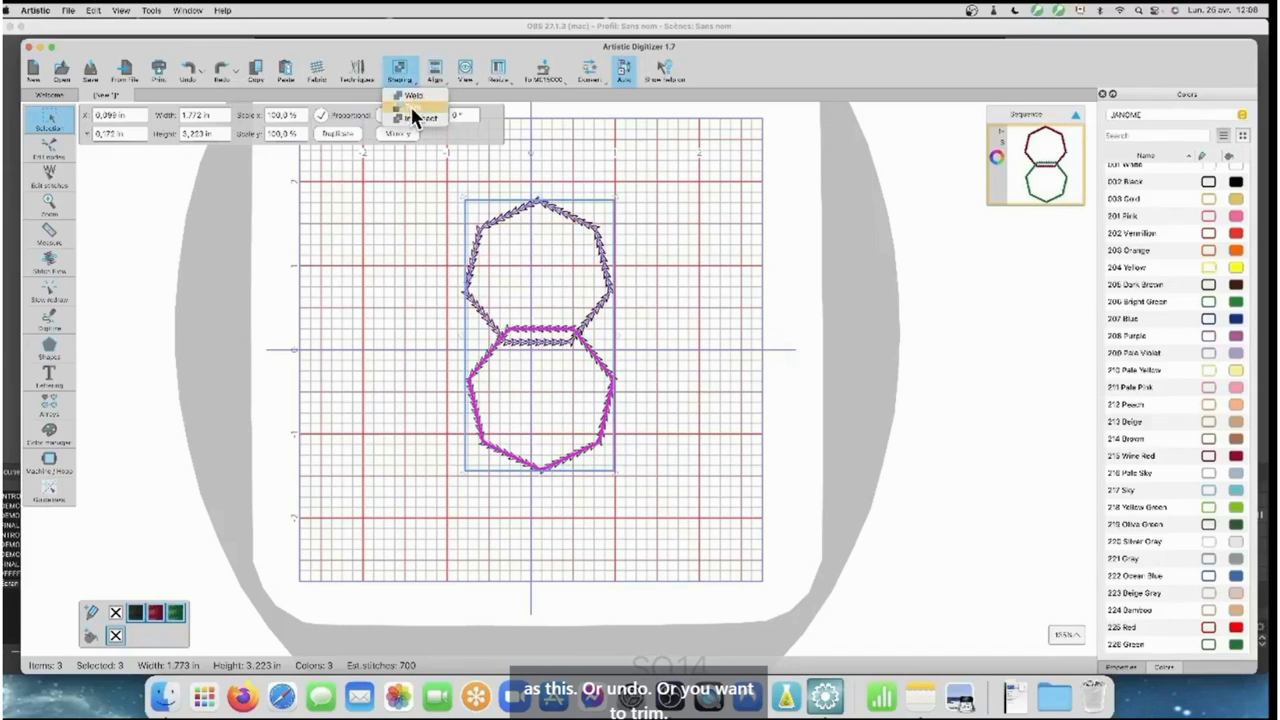
click(410, 106)
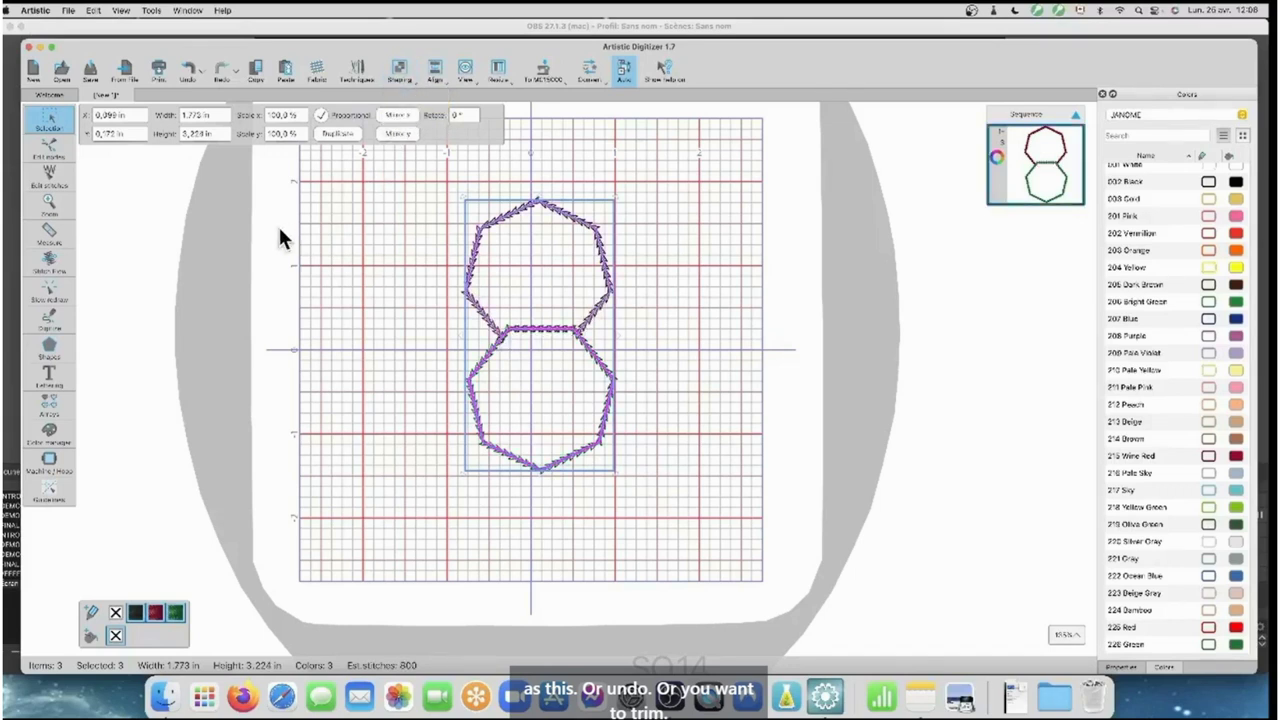
click(190, 67)
Intersect the heptagons, then undo back to two separate wine-red heptagons
click(415, 82)
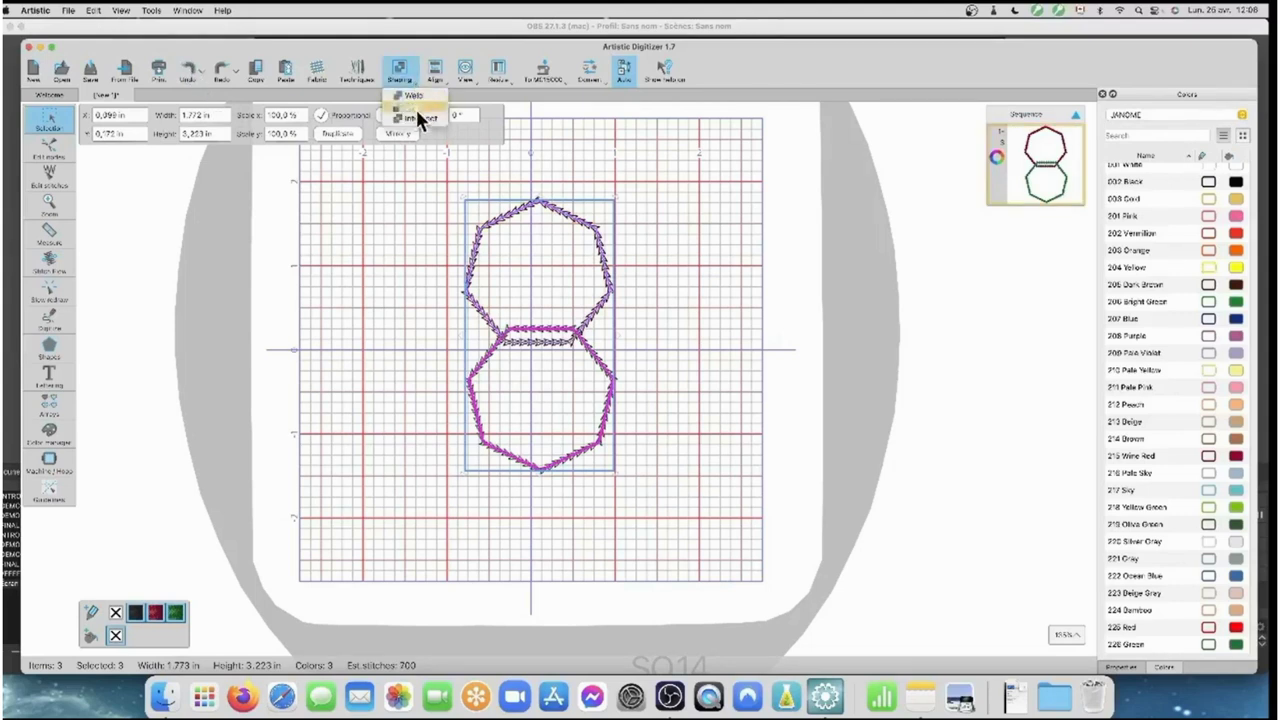
click(420, 119)
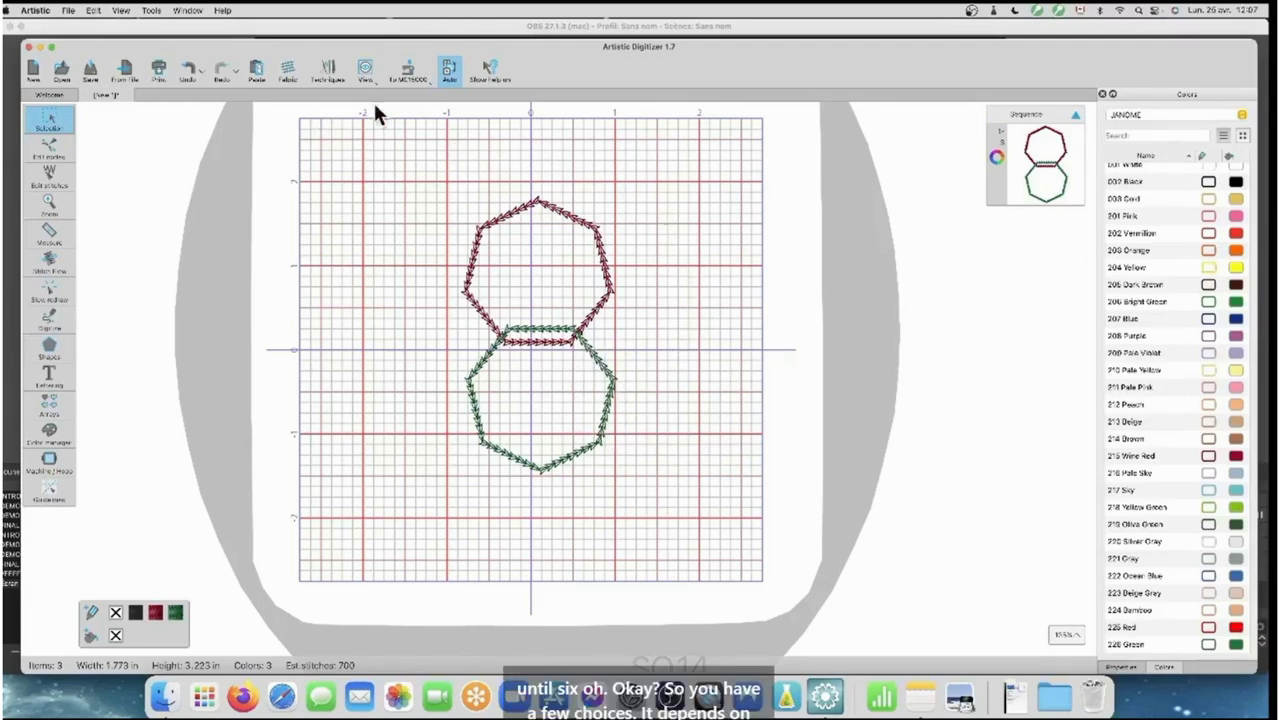
drag(676, 545, 424, 131)
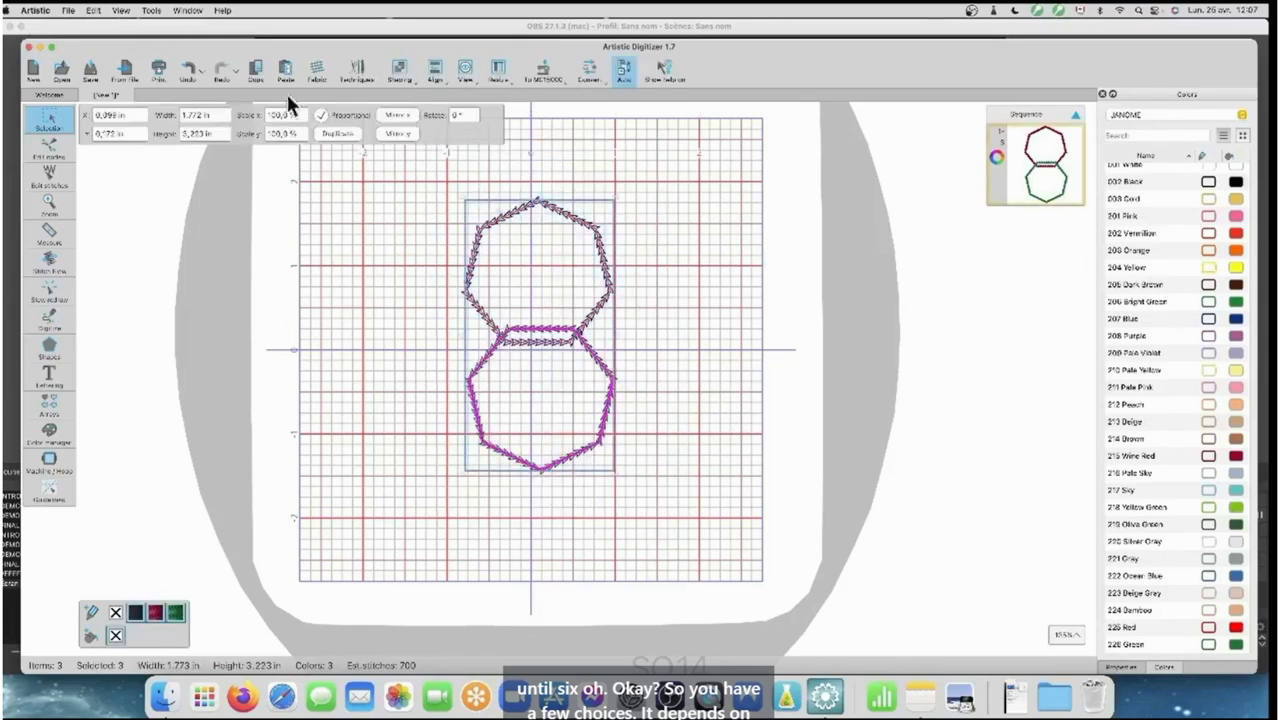
click(187, 66)
click(188, 65)
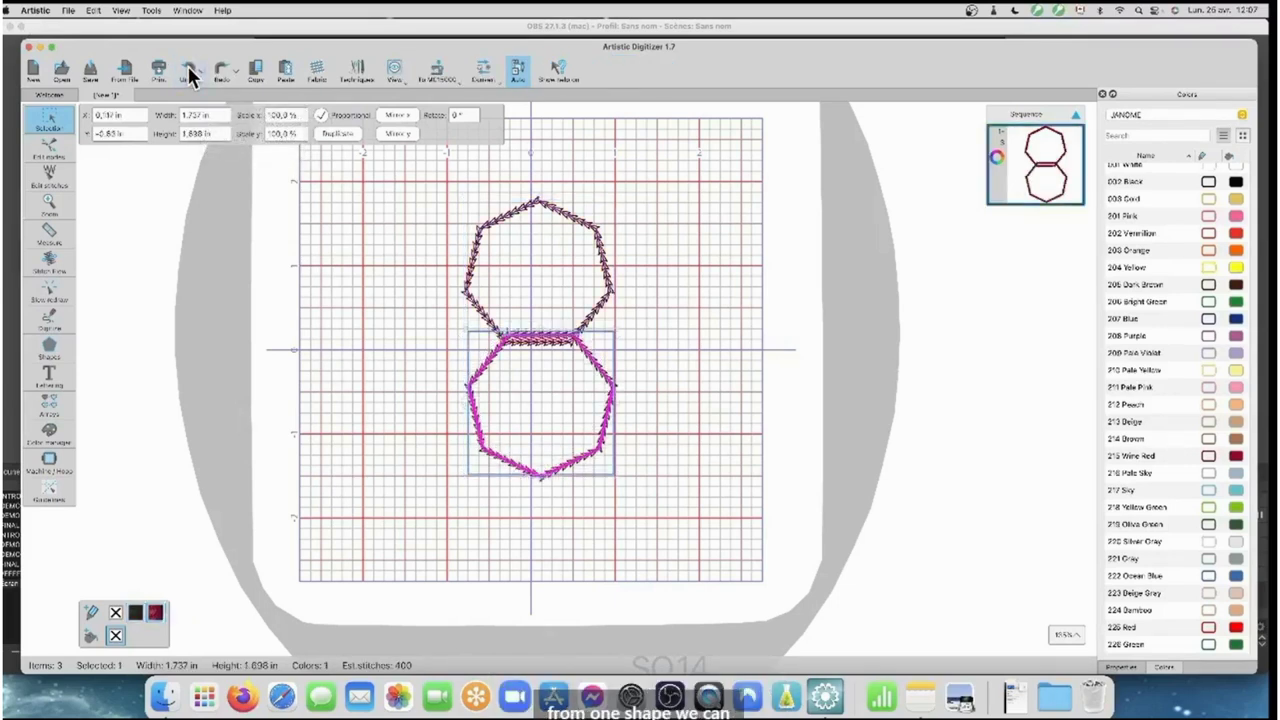
click(188, 66)
click(188, 66)
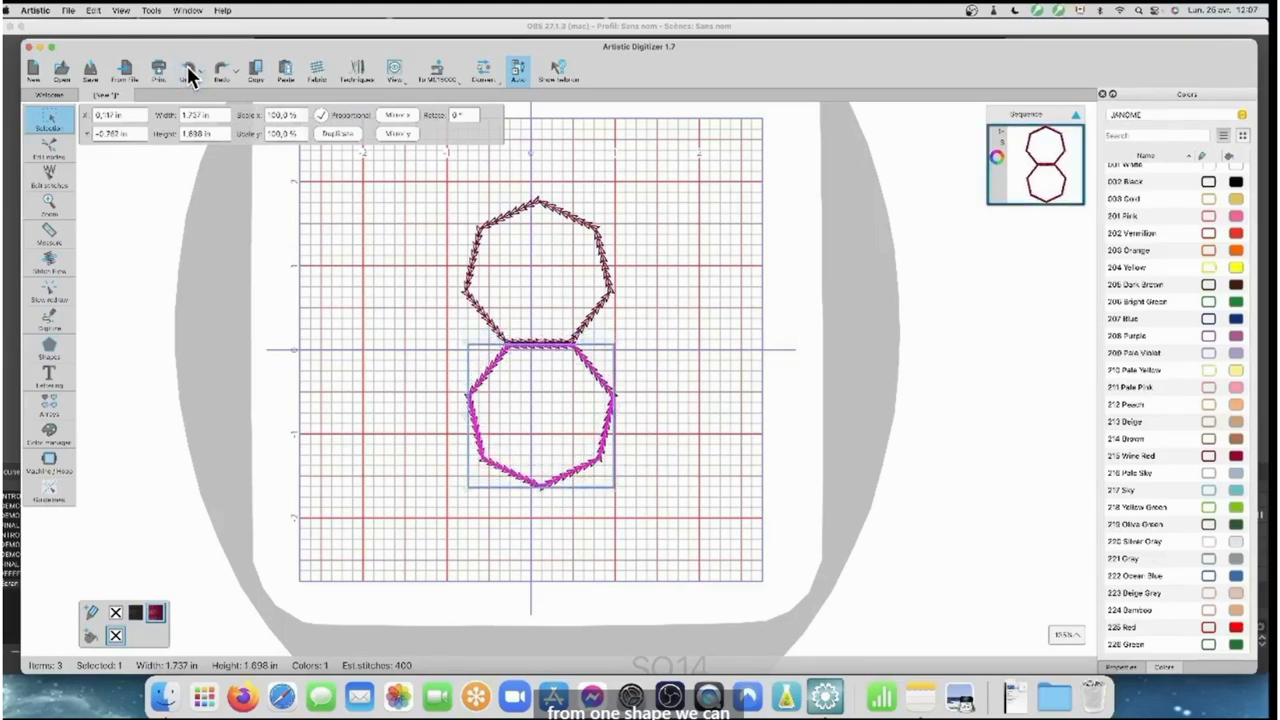
click(187, 66)
click(184, 65)
click(181, 63)
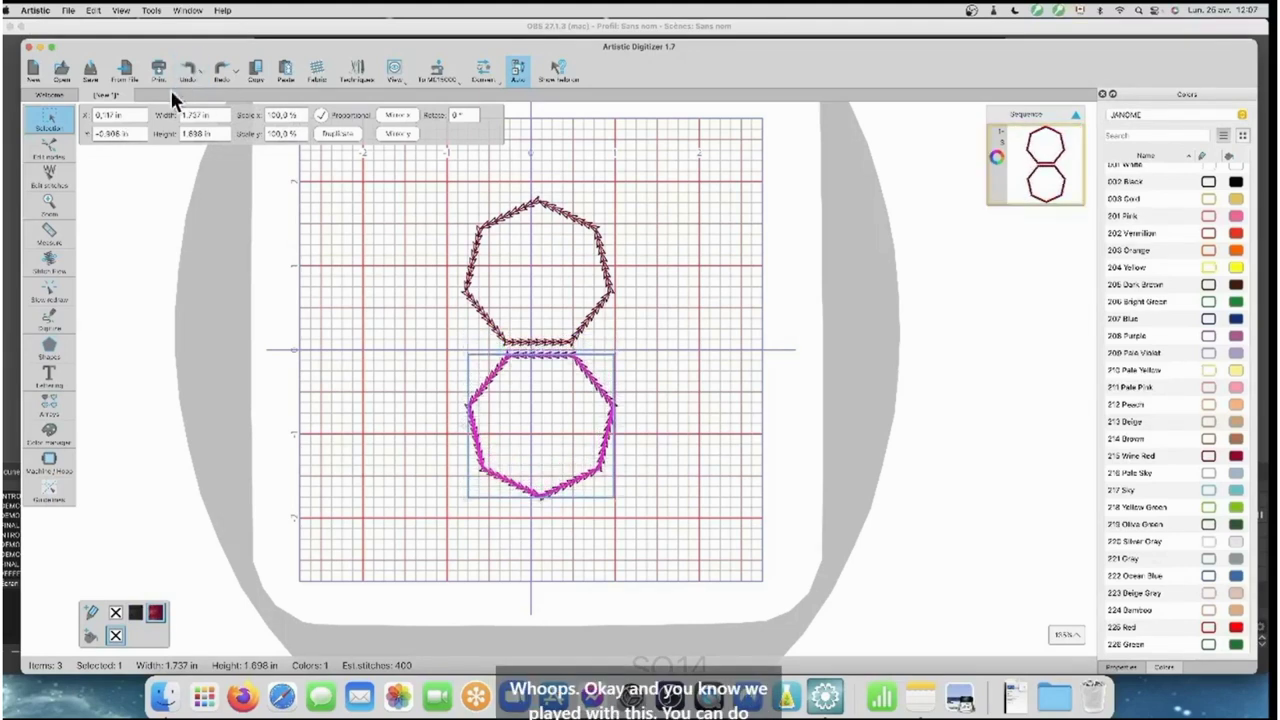
mouse_move(52, 408)
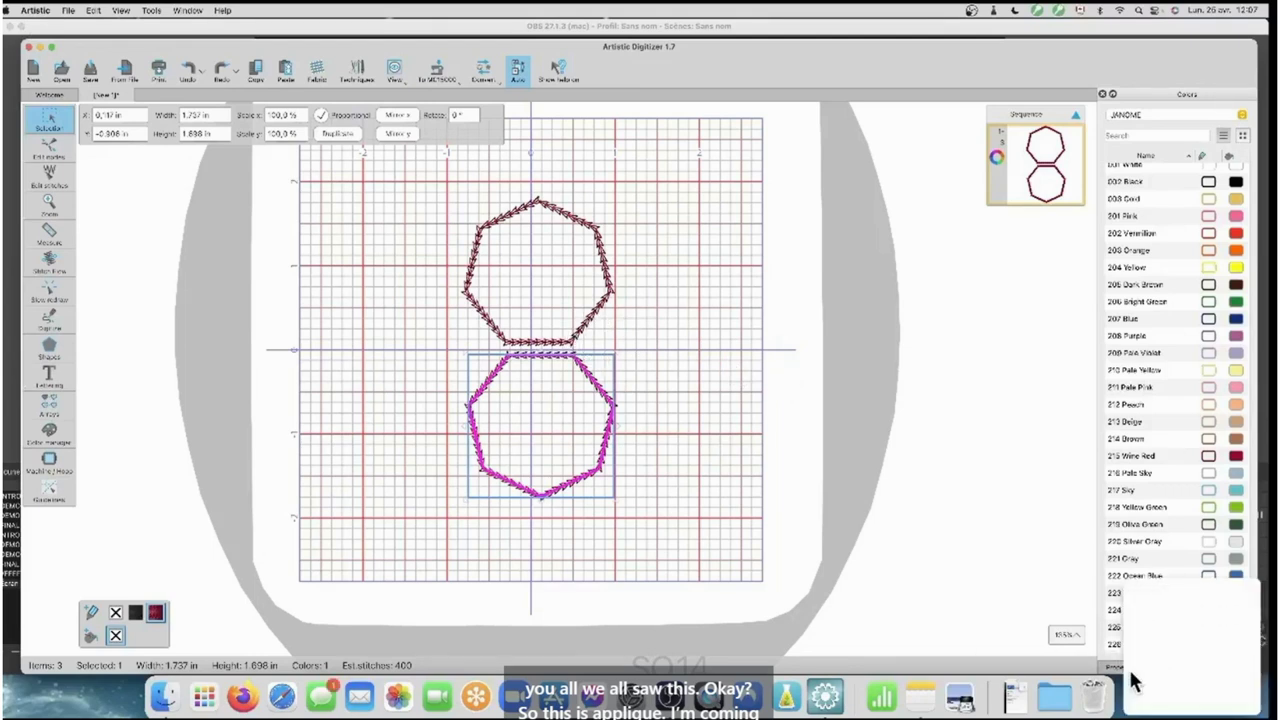
Close the stray Quick Note and try a new outline stitch pattern on the lower octagon
click(1215, 660)
click(1122, 667)
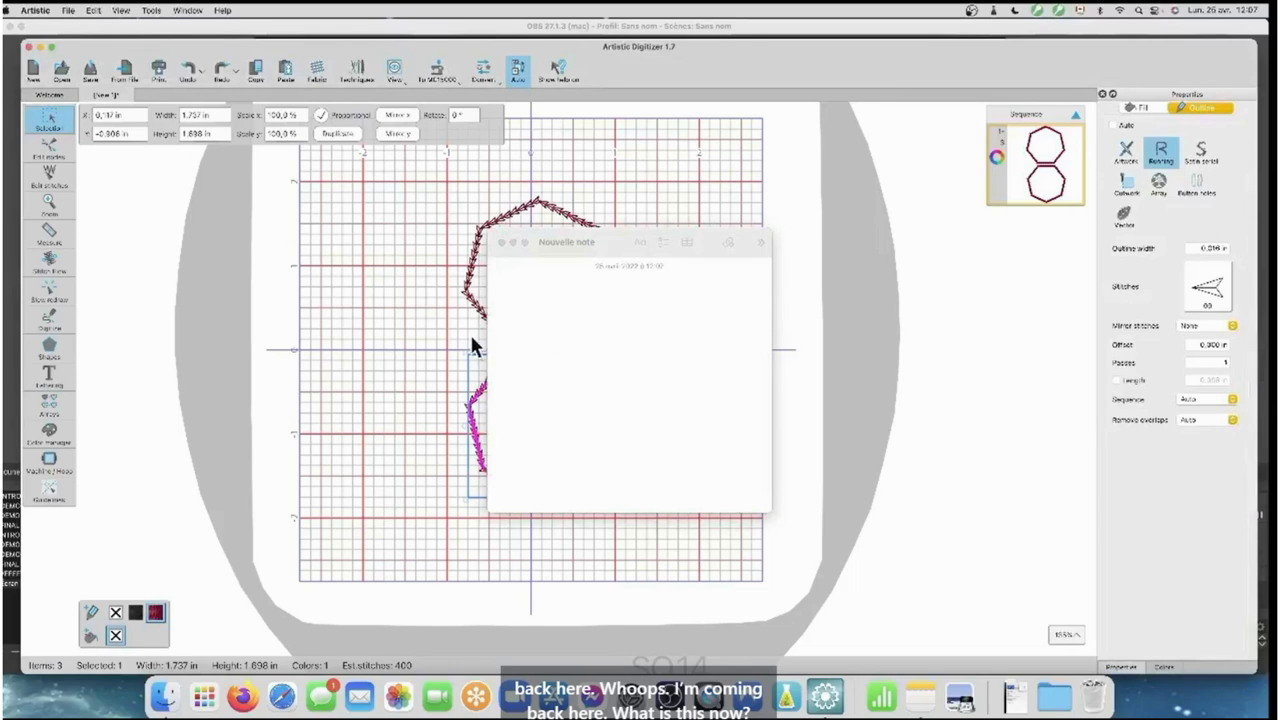
click(501, 242)
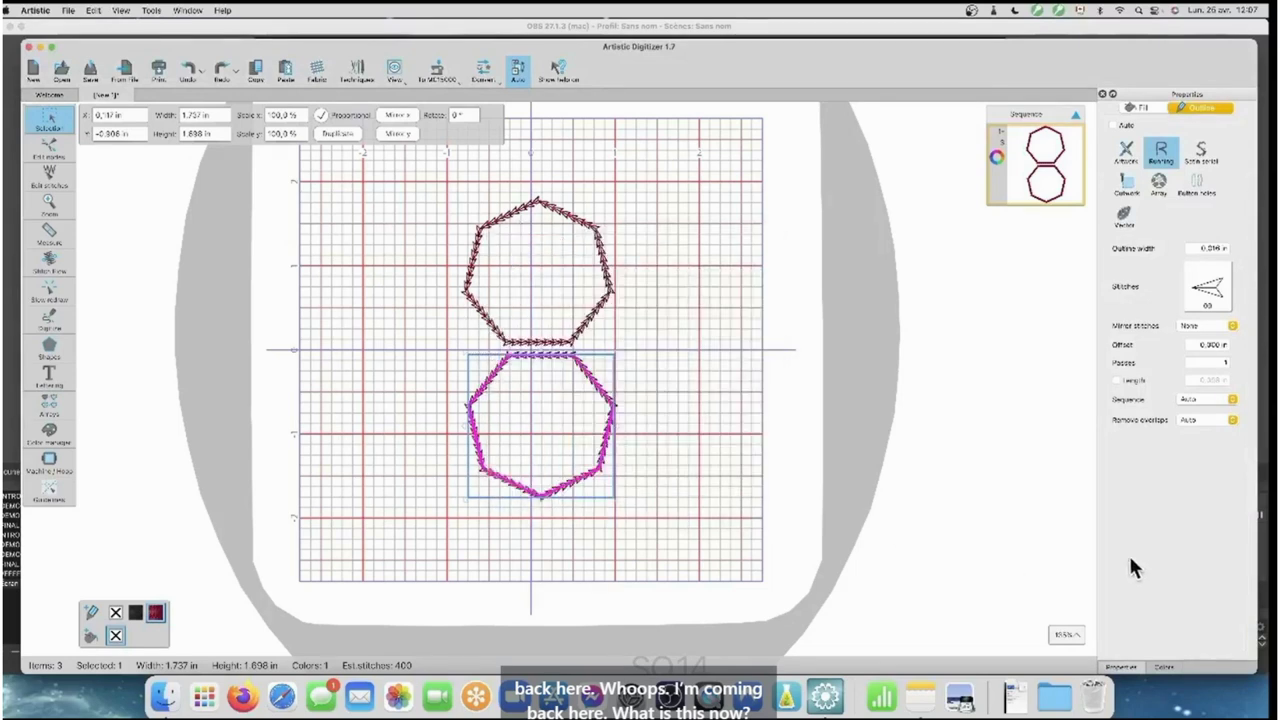
click(1208, 290)
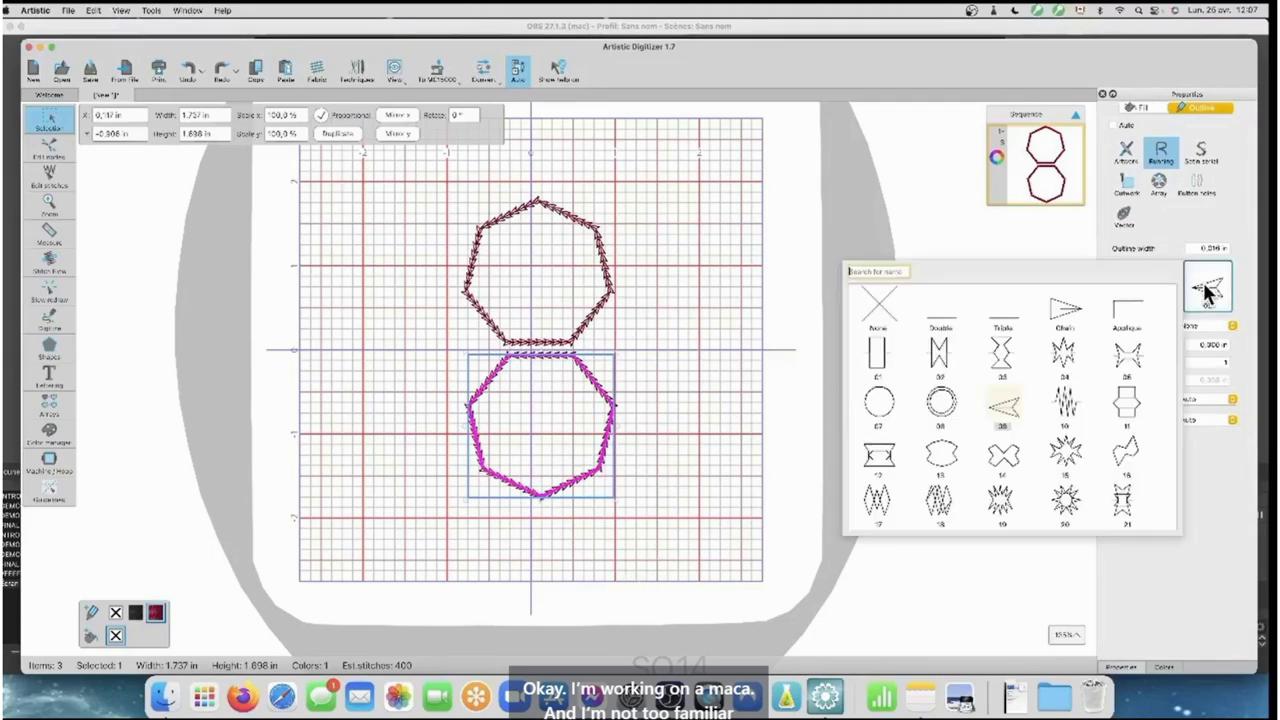
click(1062, 455)
click(859, 527)
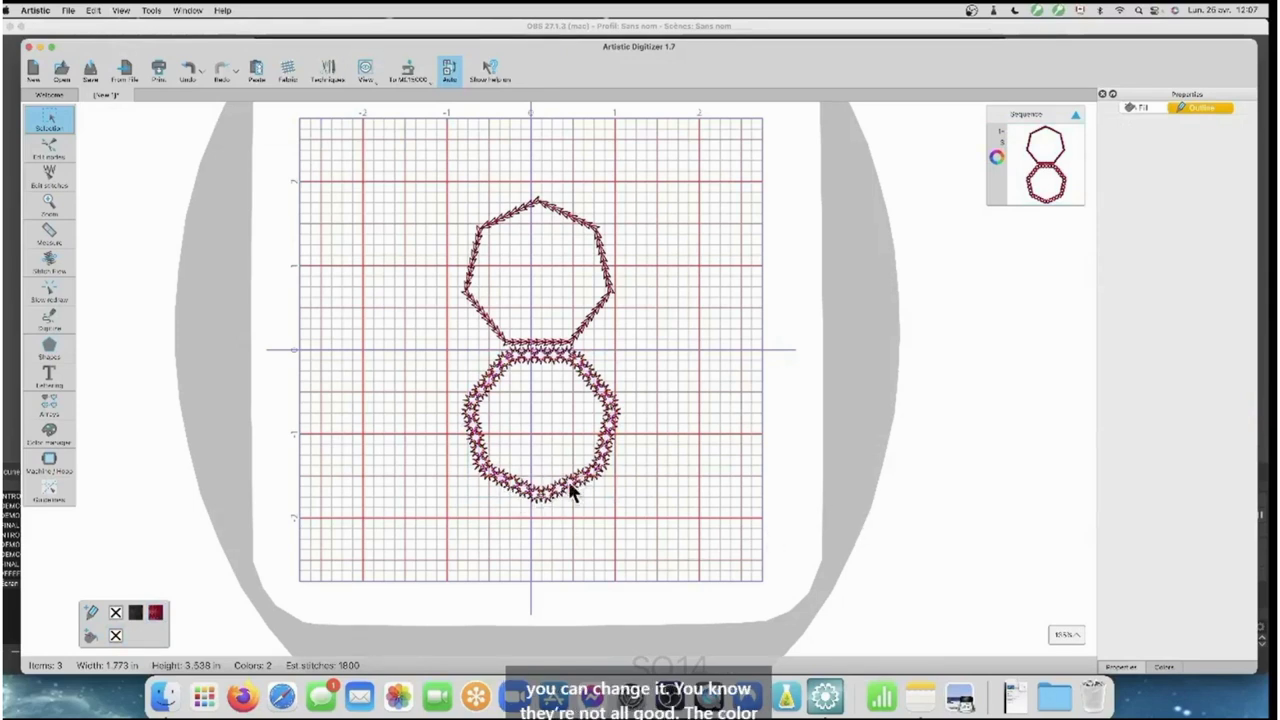
Colour the lower octagon's outline with 217 Sky thread
click(1164, 667)
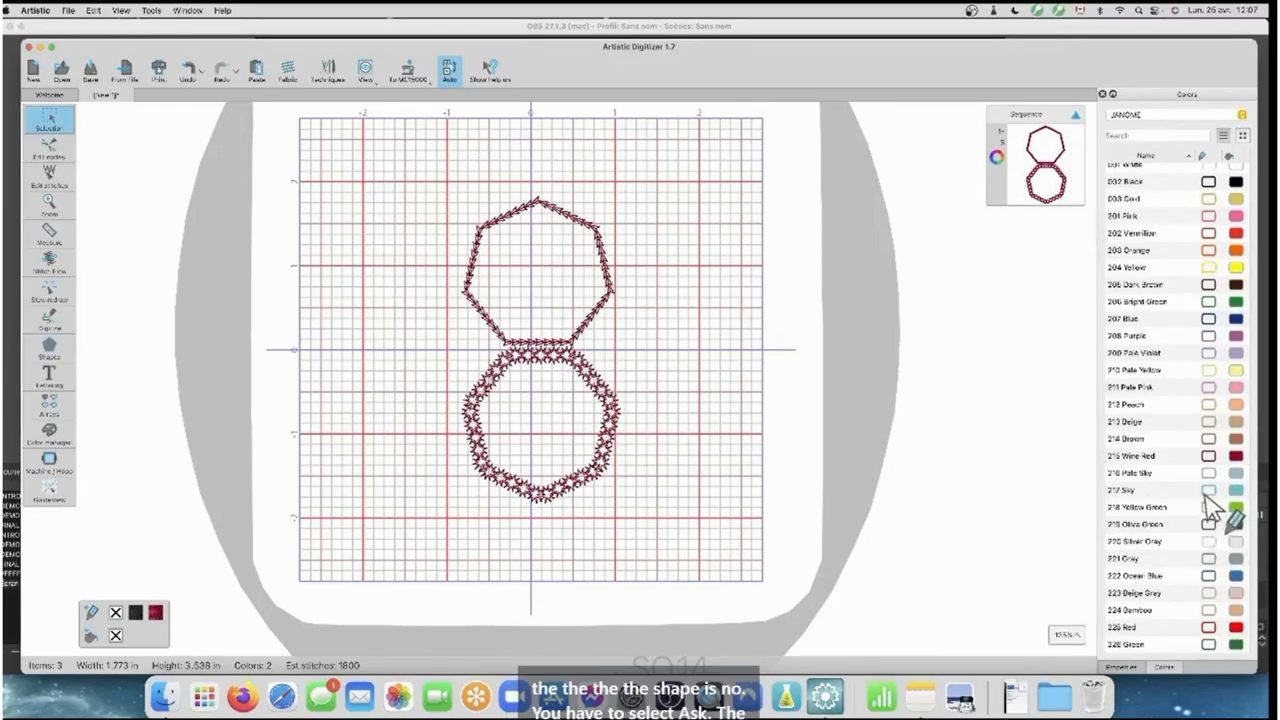
click(553, 492)
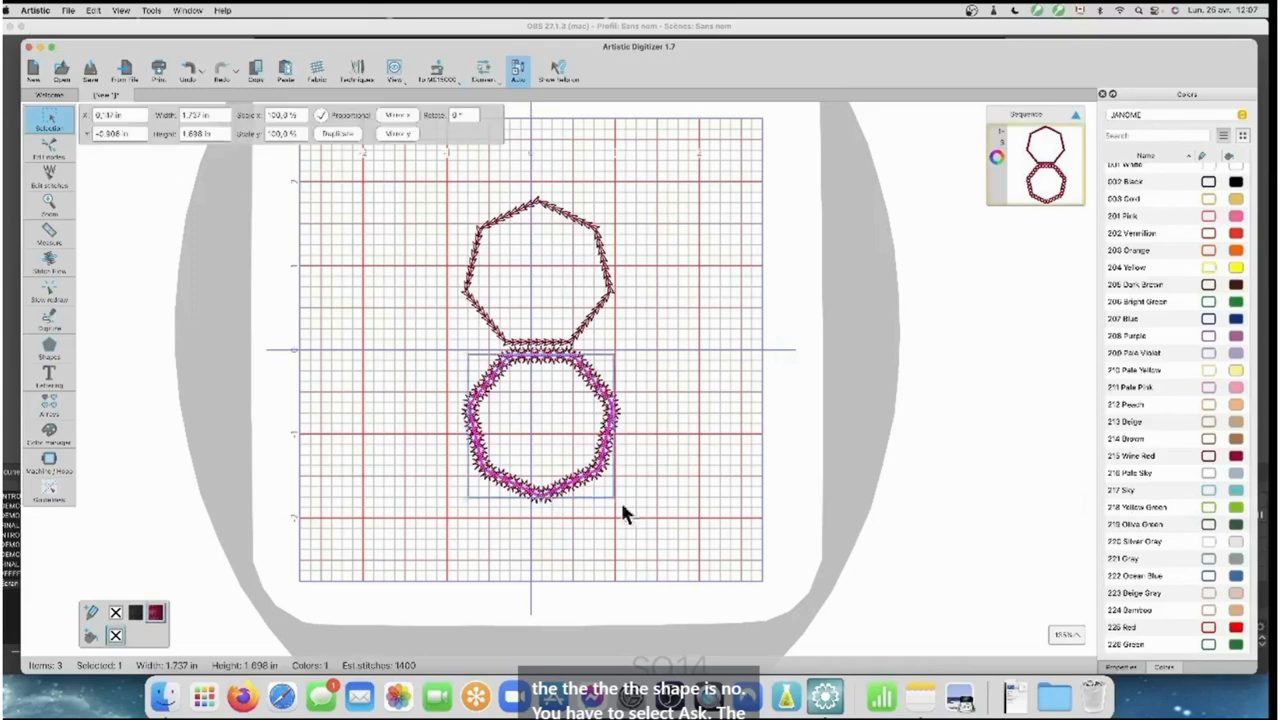
click(1209, 490)
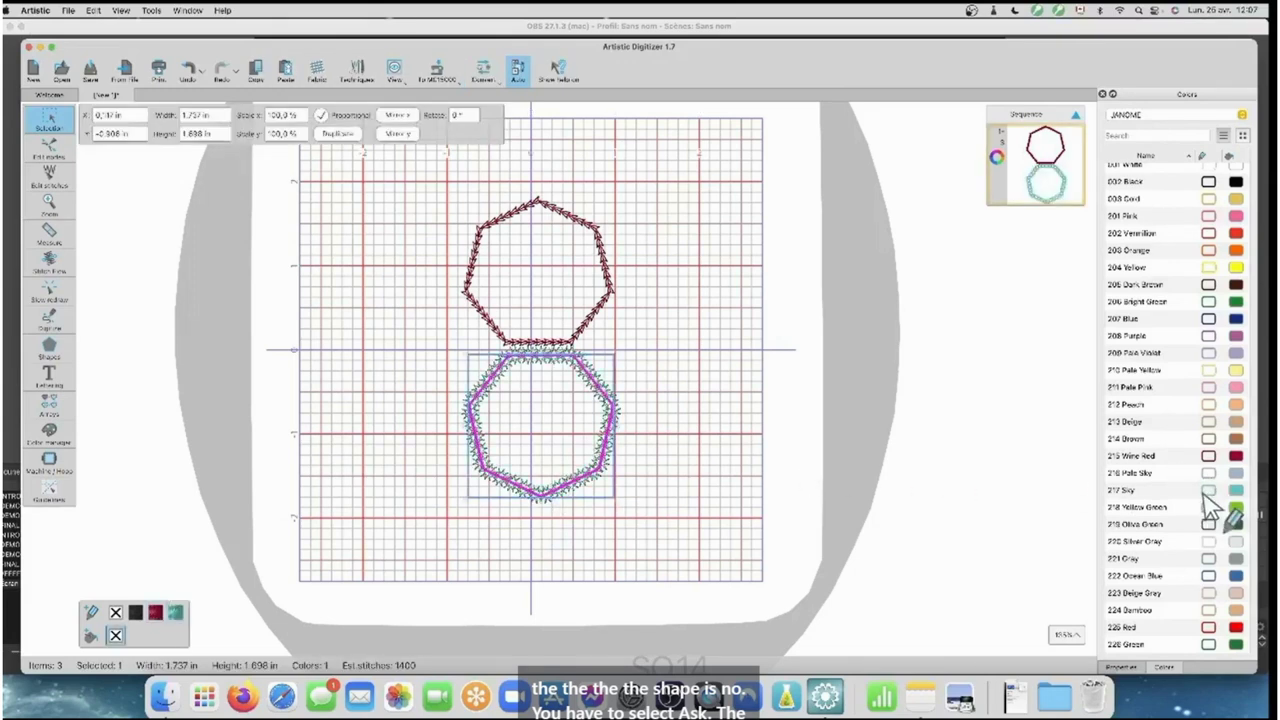
click(655, 489)
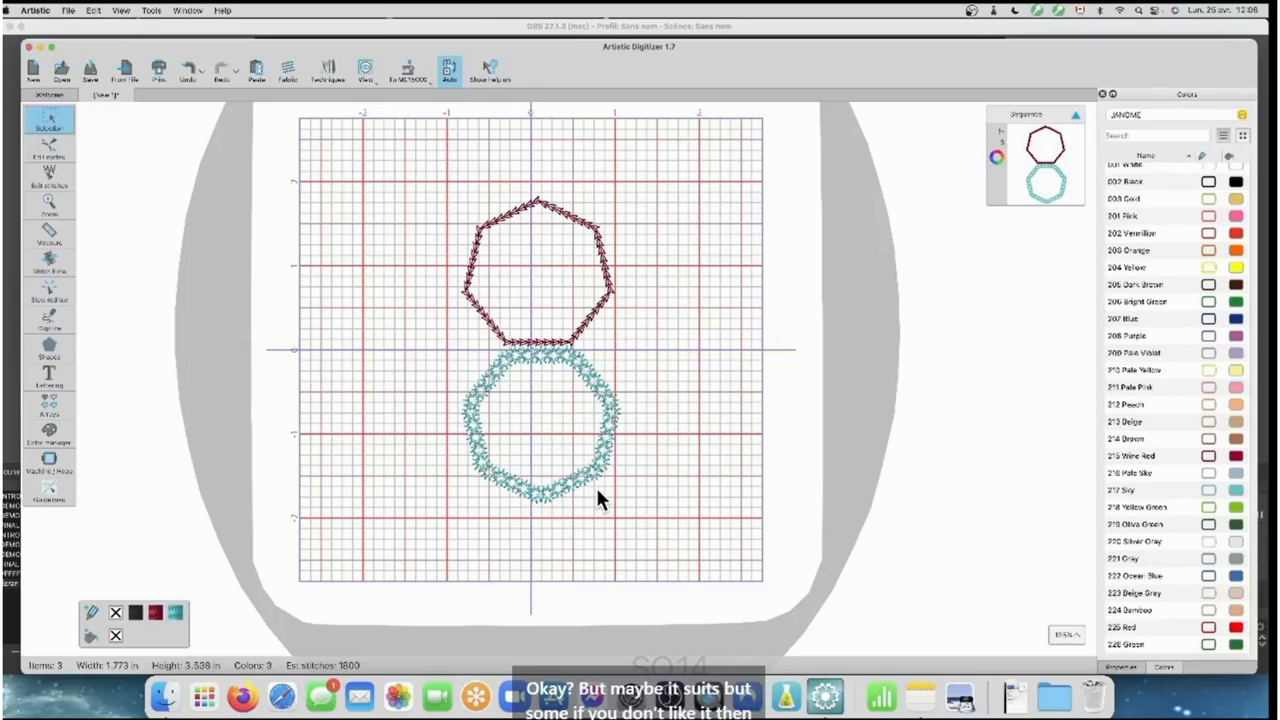
scroll(595, 484, down, 2)
scroll(595, 484, right, 2)
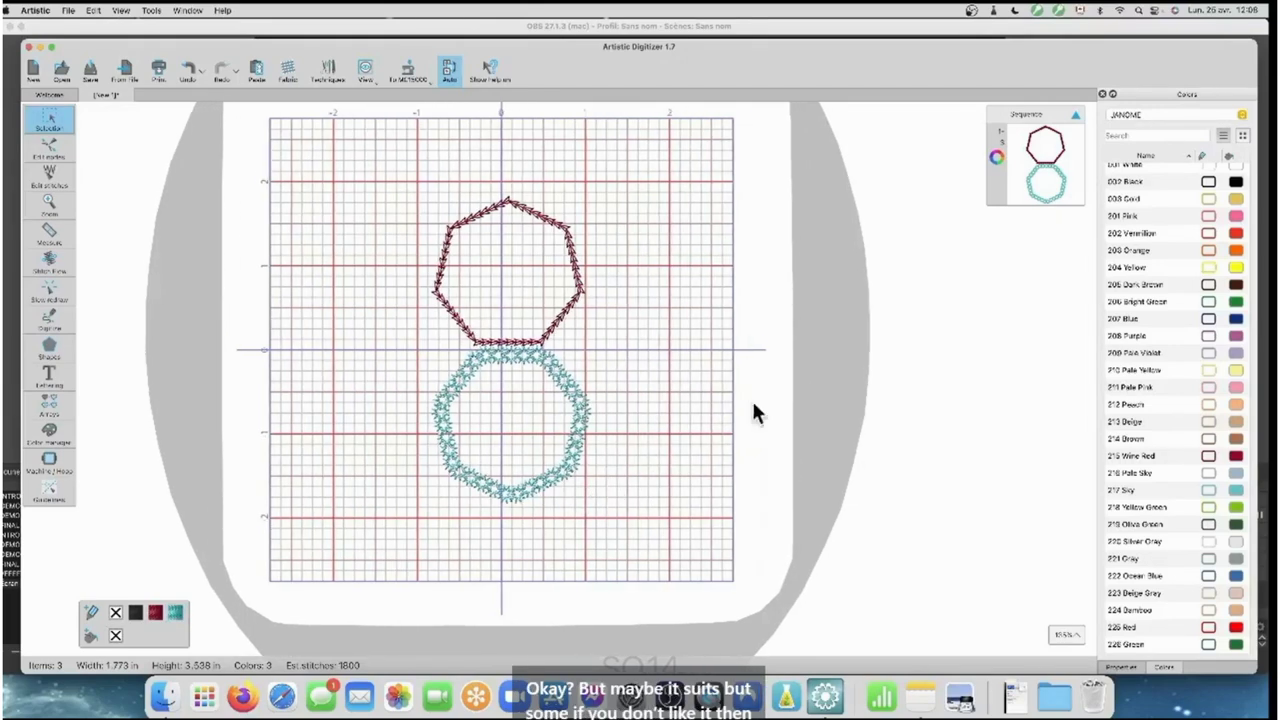
Switch the octagon's outline to cross stitch pattern 14 and zoom the view to 200%
click(1122, 667)
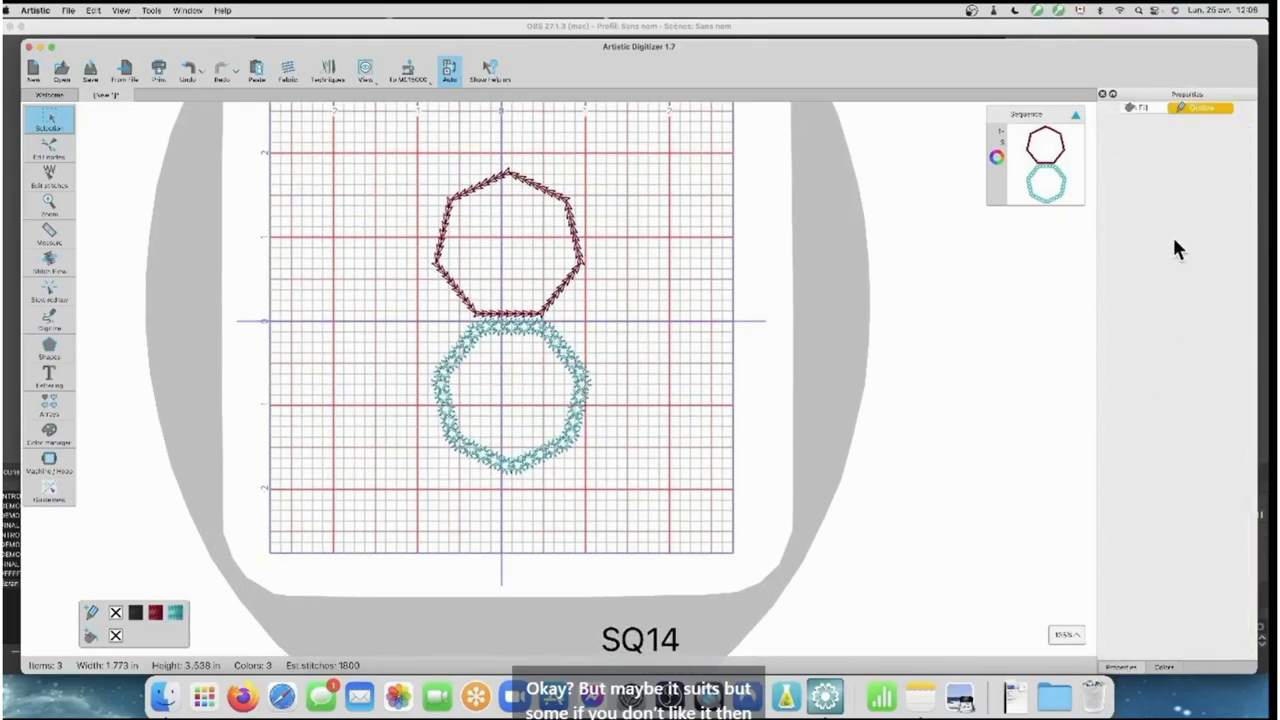
click(575, 405)
click(1212, 284)
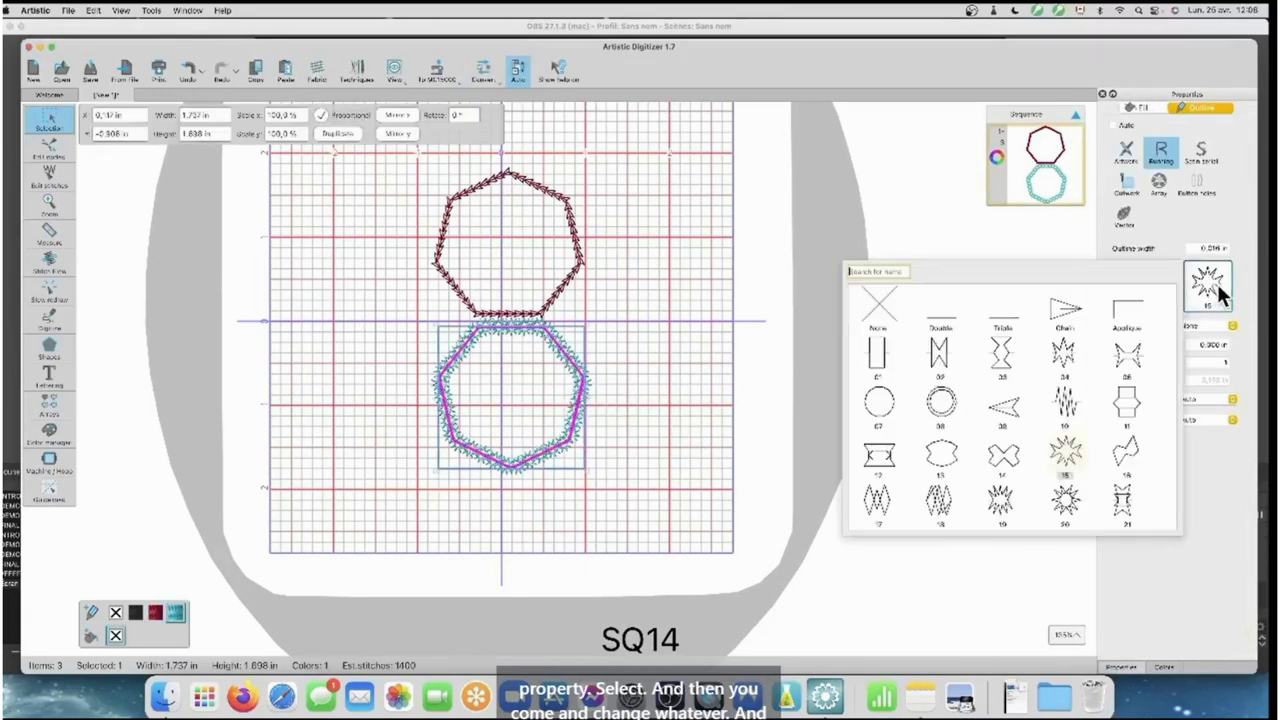
click(985, 460)
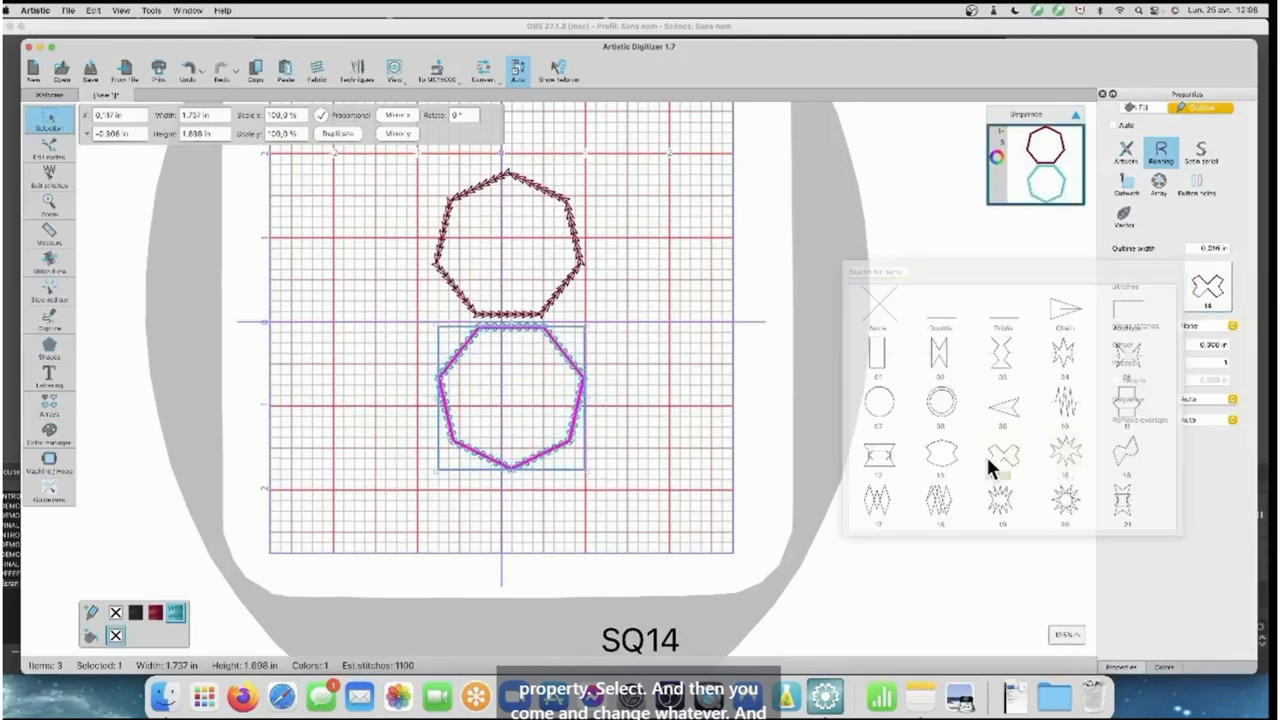
click(714, 434)
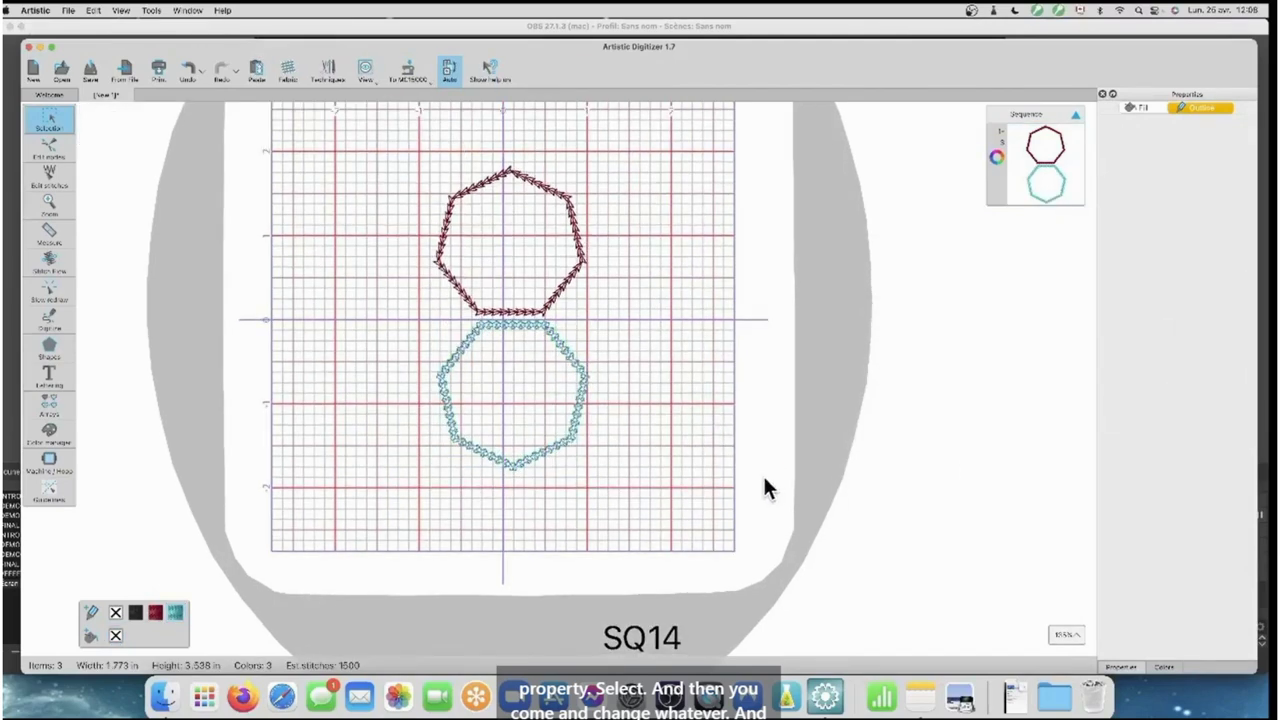
click(1065, 634)
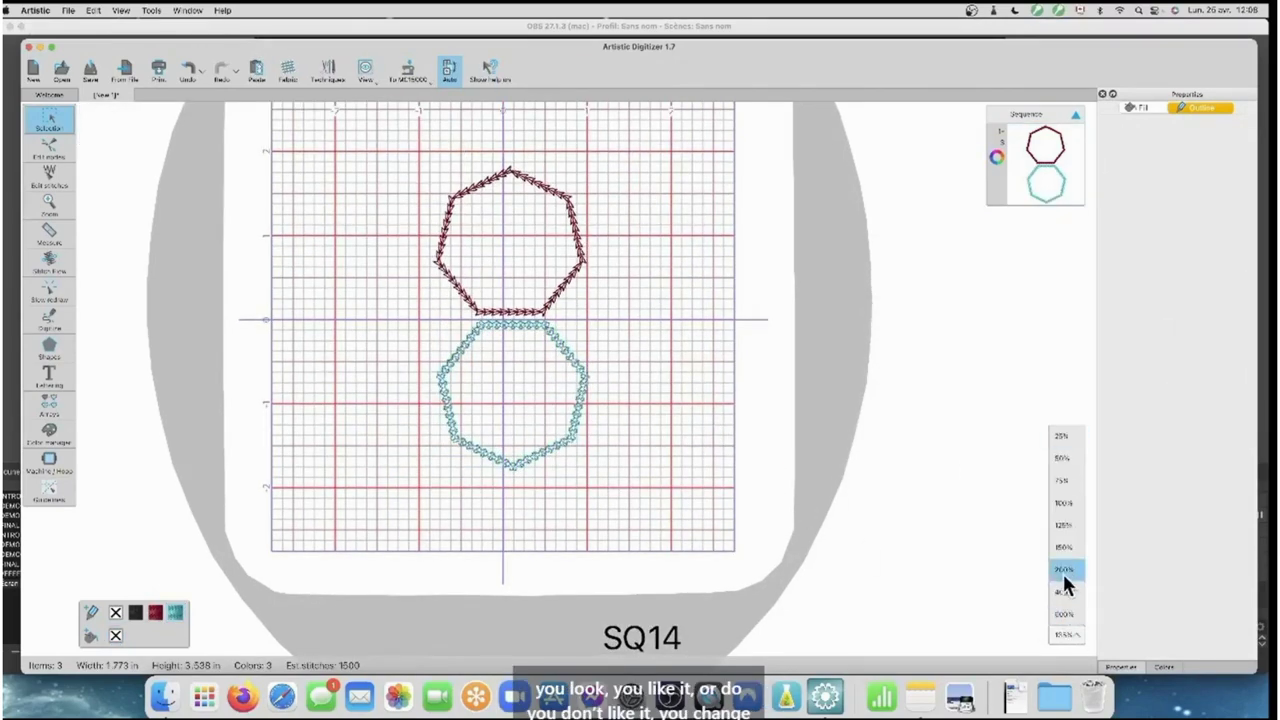
click(1062, 569)
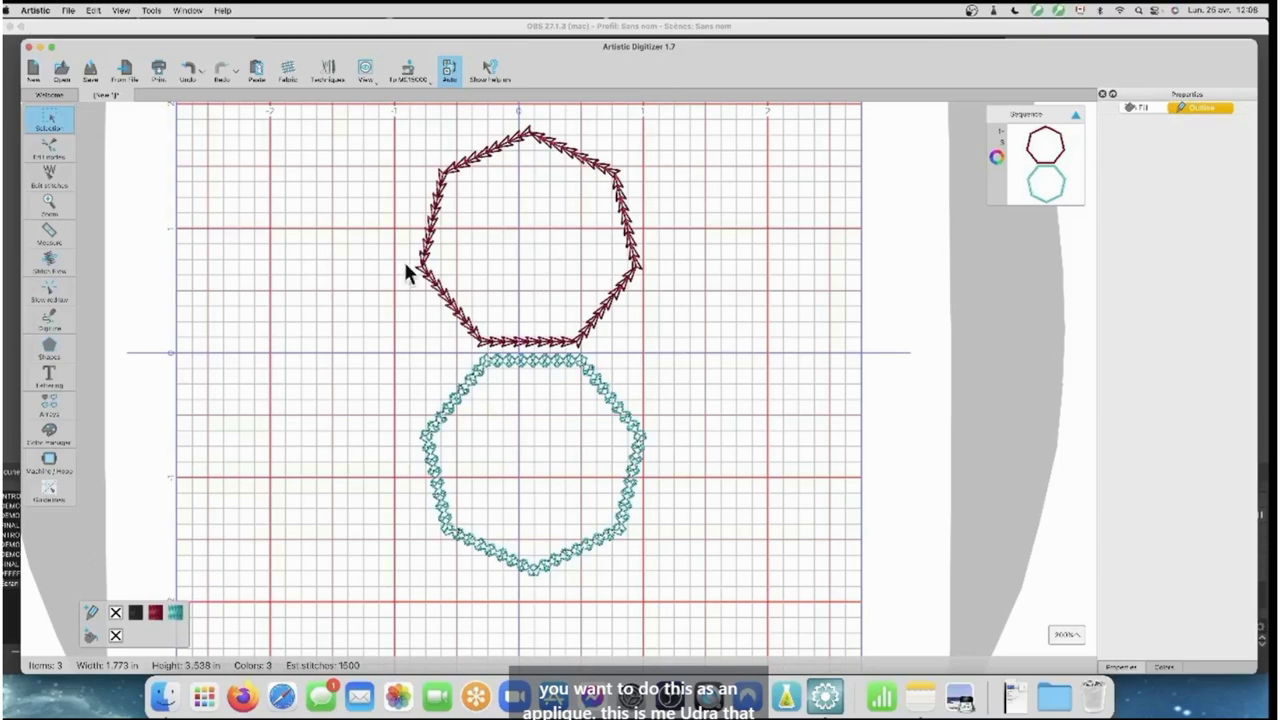
Switch to the Welcome tab showing recent designs and tutorials
click(40, 94)
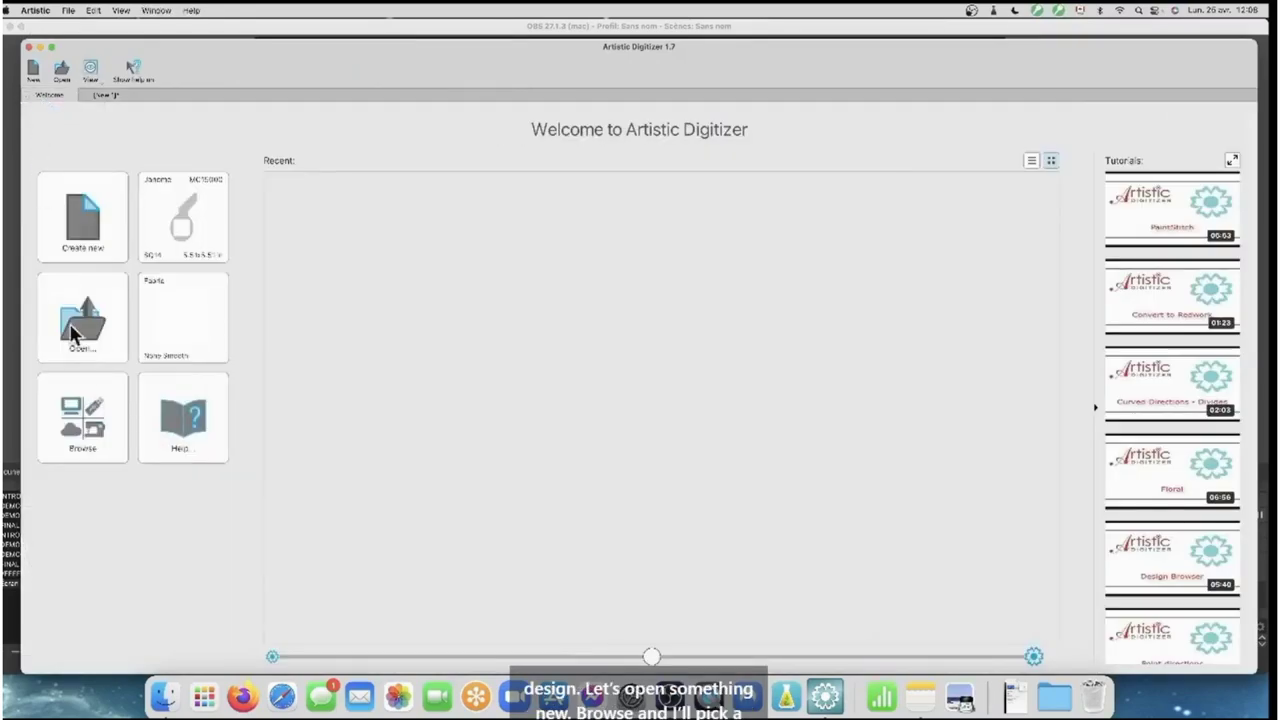
Open the ASC-00000 tulip-and-heart sample design and select all its parts
click(97, 430)
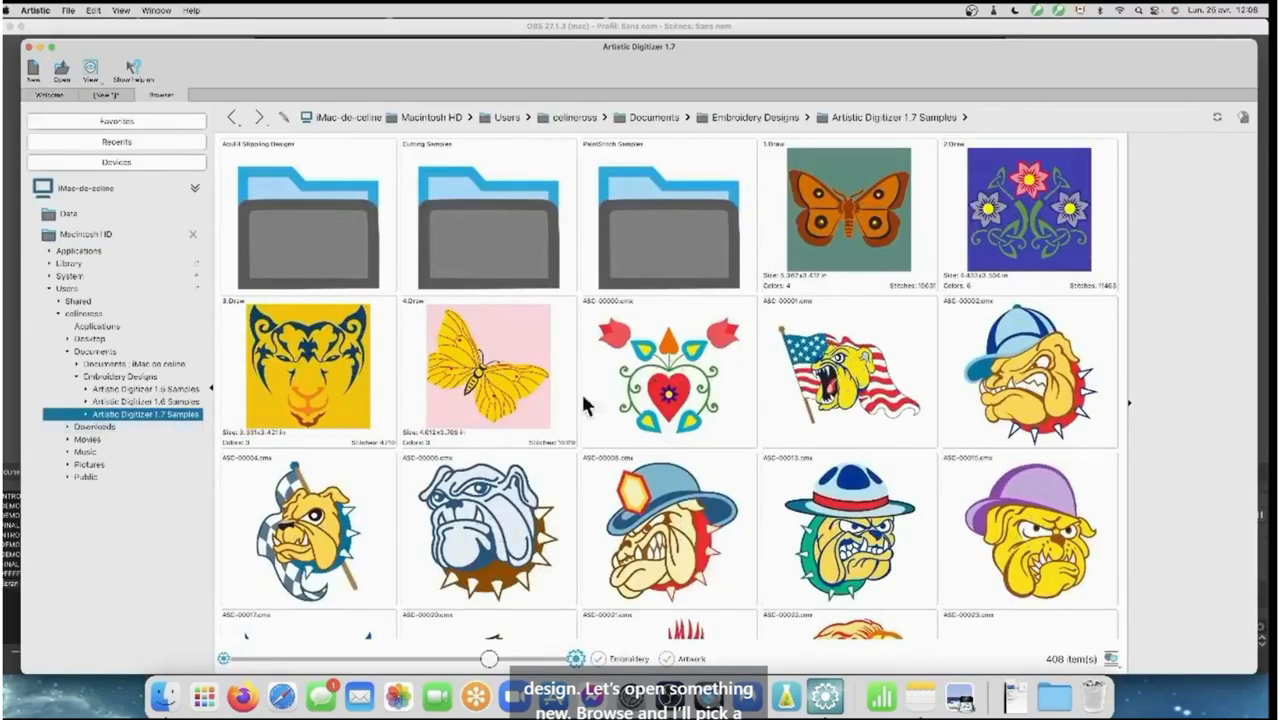
double_click(654, 396)
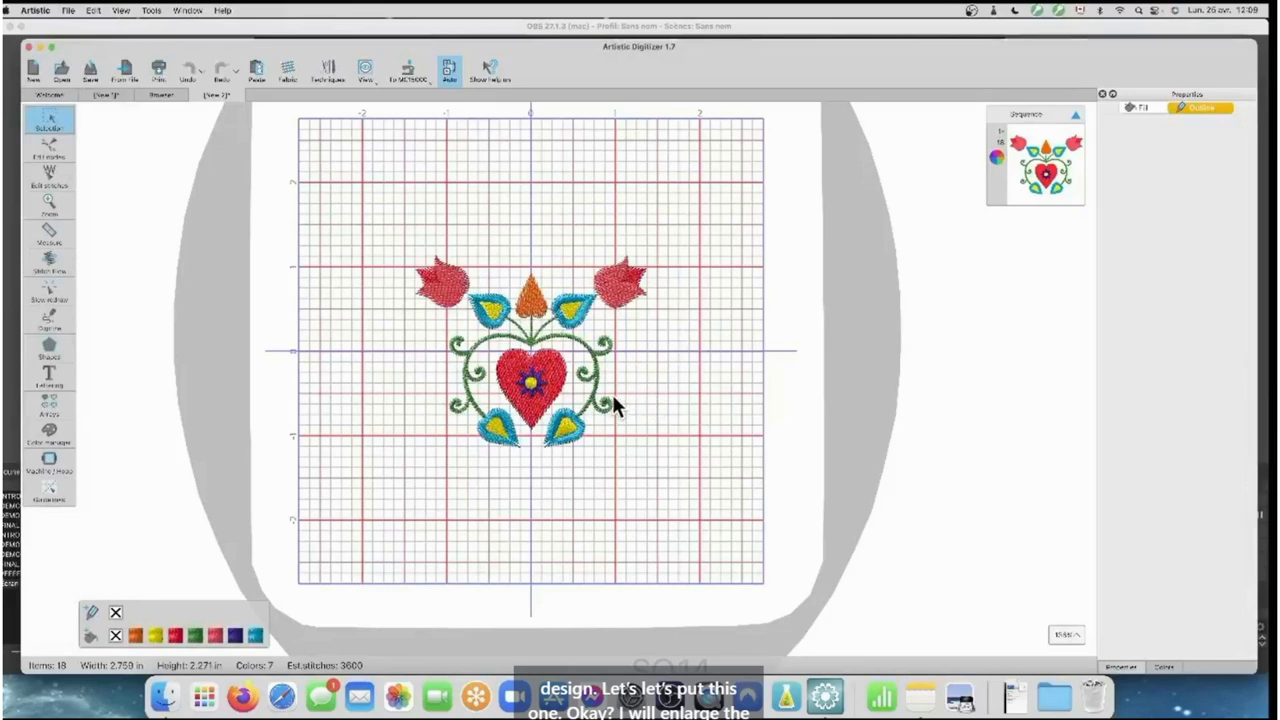
drag(728, 494, 324, 222)
Enlarge the design to about 4.67 × 3.85 in and centre it in the hoop
drag(412, 265, 326, 184)
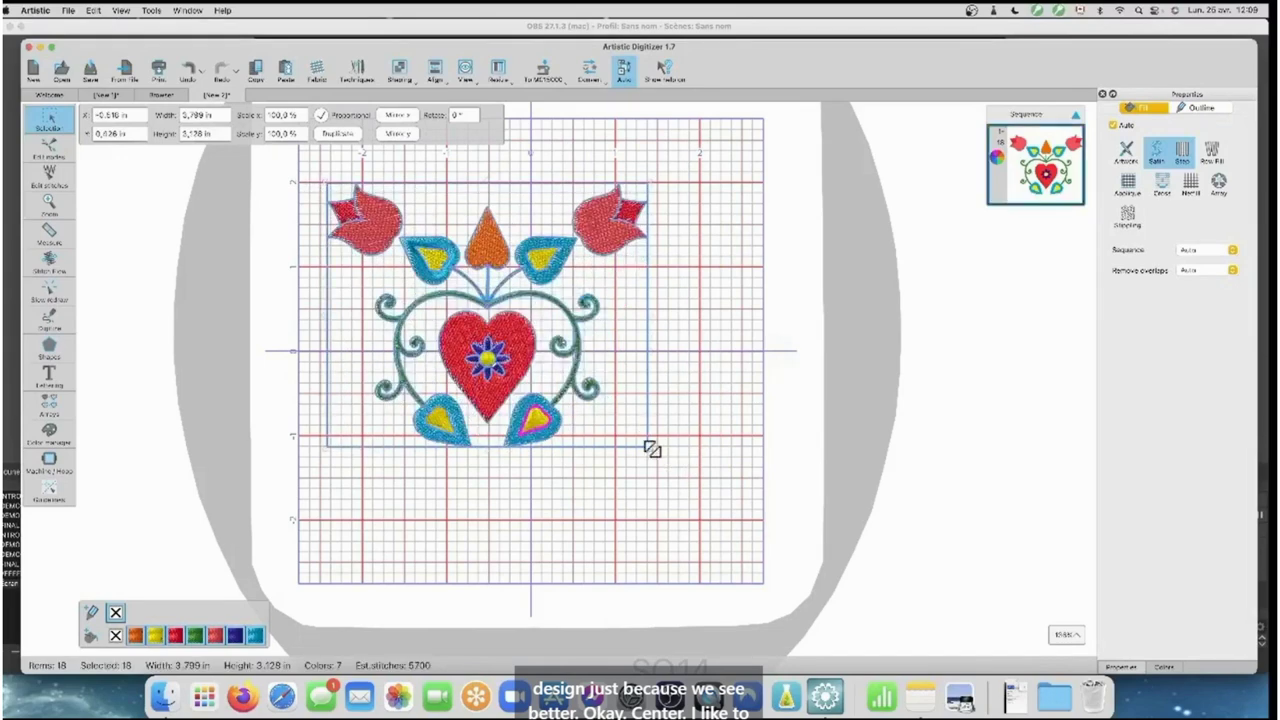
drag(651, 449, 720, 508)
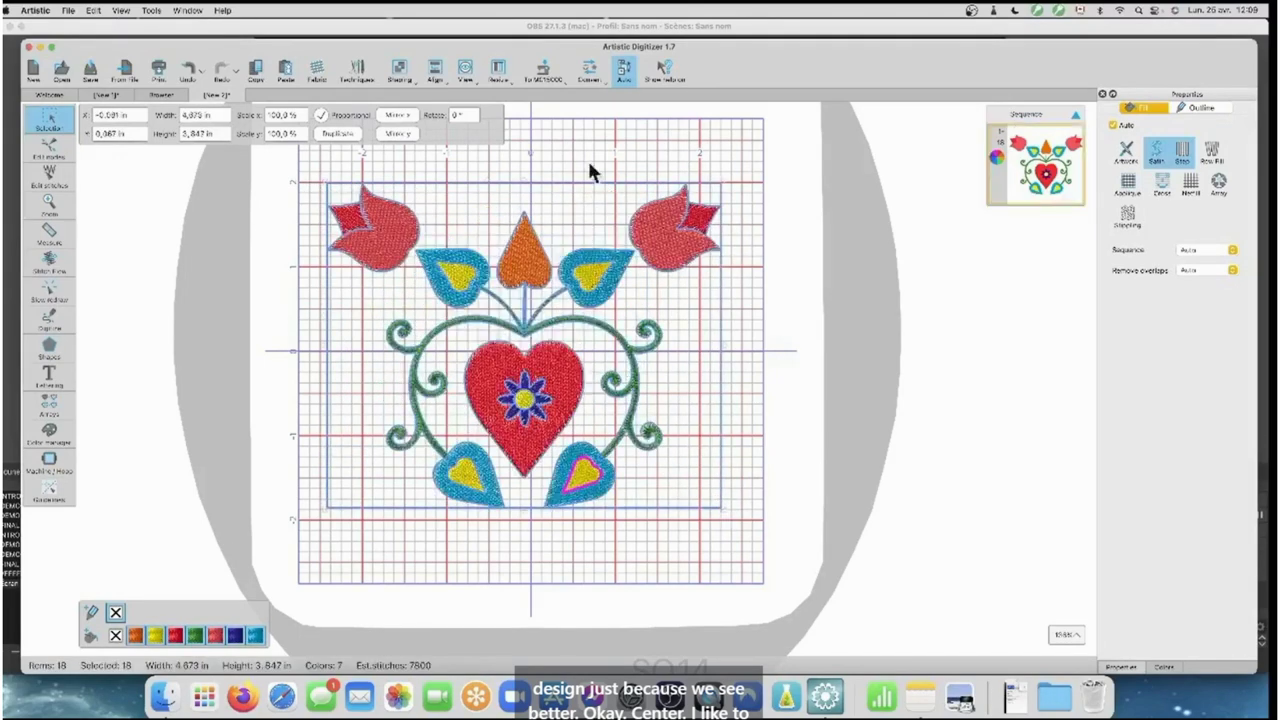
click(567, 85)
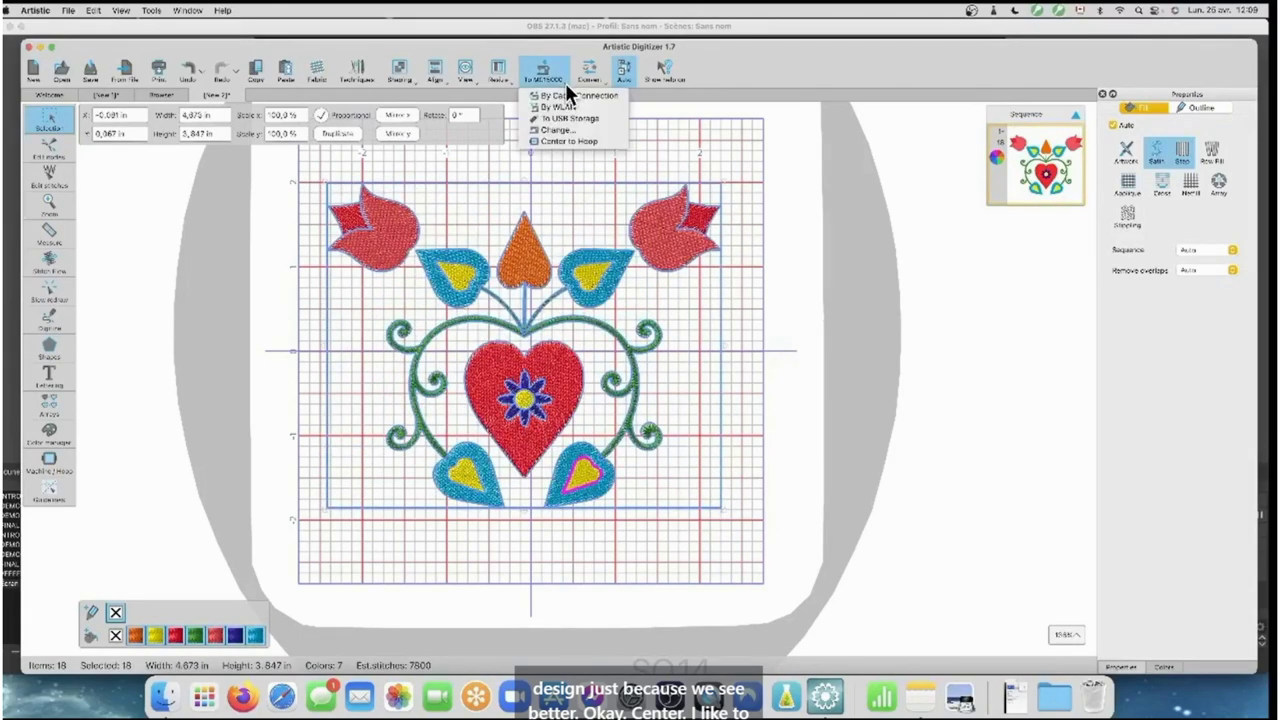
click(564, 141)
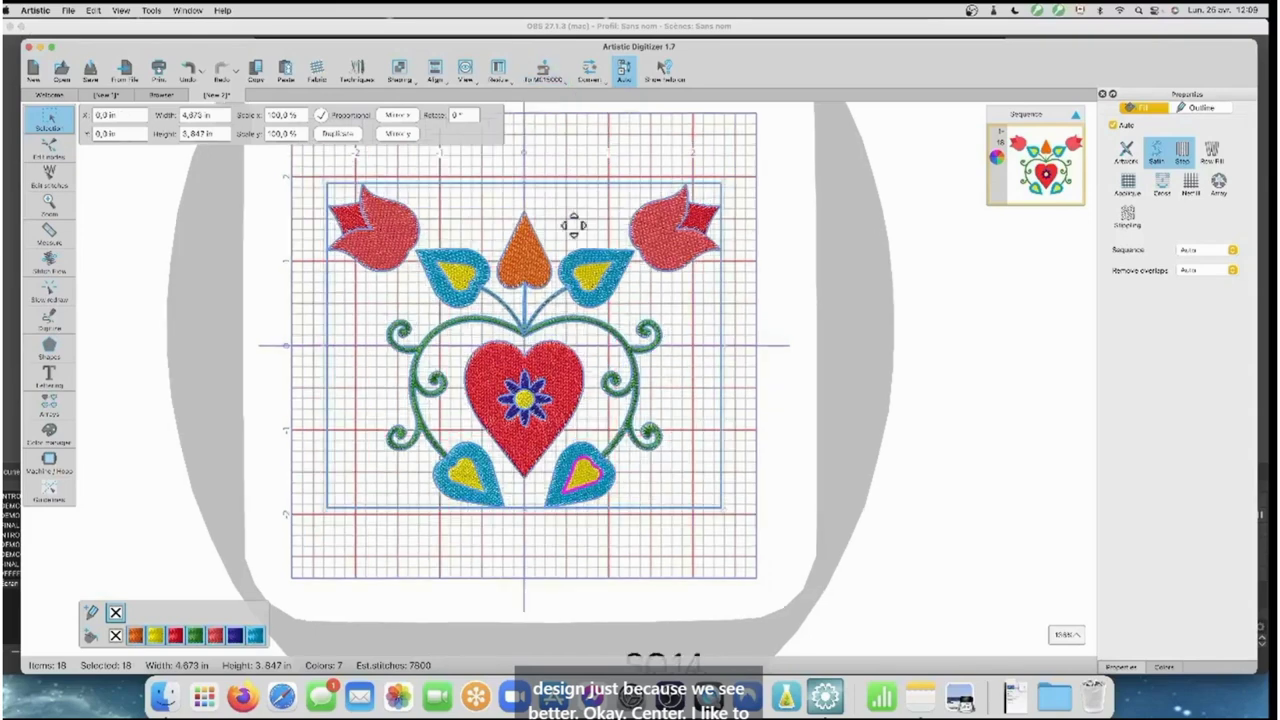
click(778, 487)
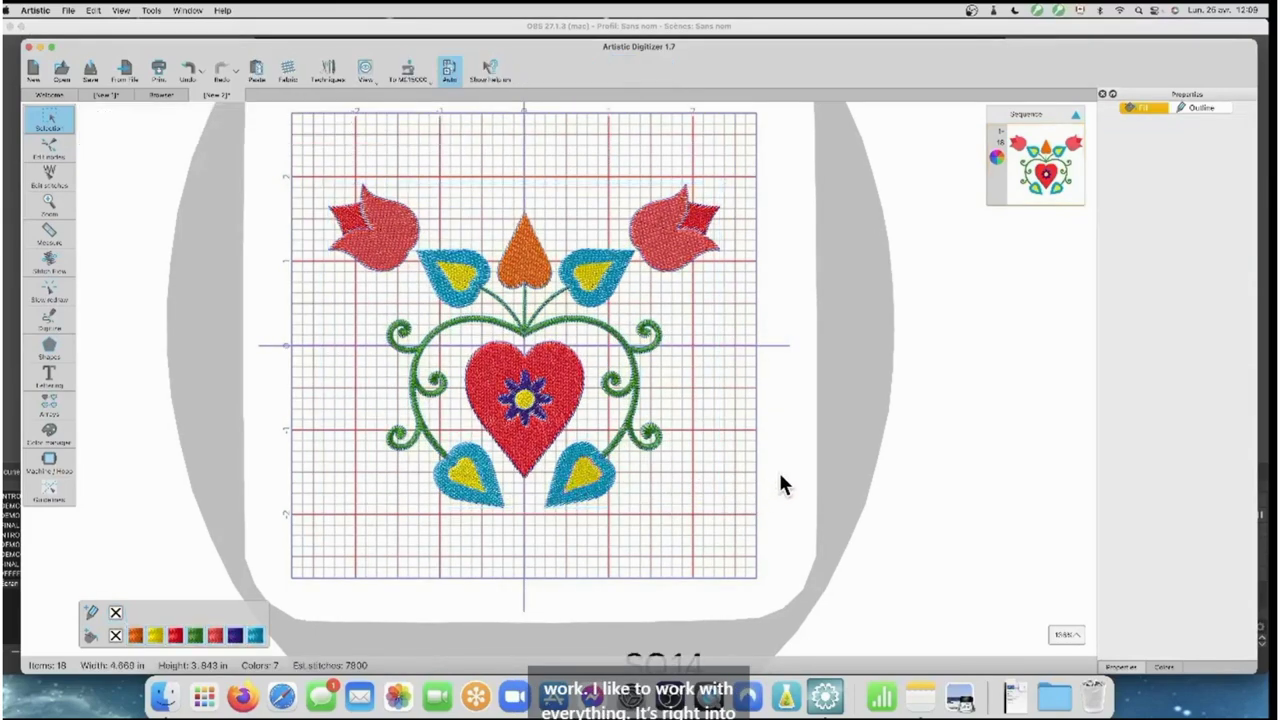
Add a running-stitch Autoborder to the outside of the red heart
click(574, 400)
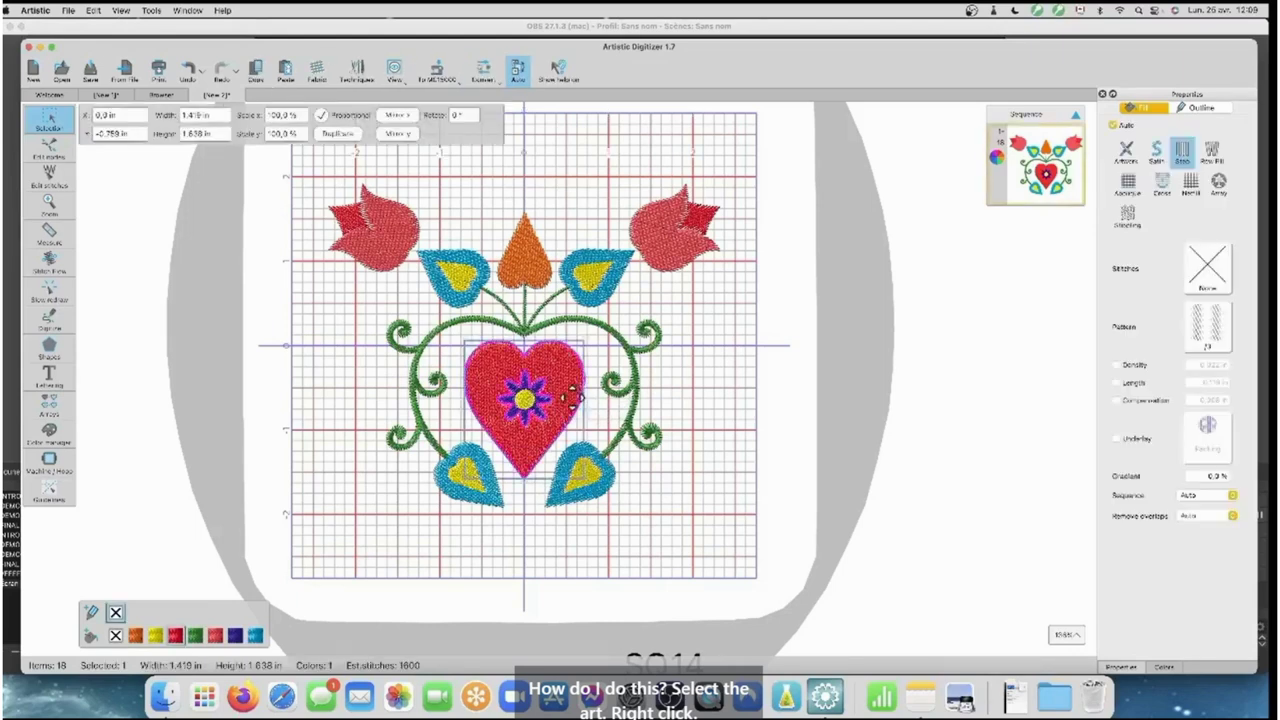
right_click(572, 398)
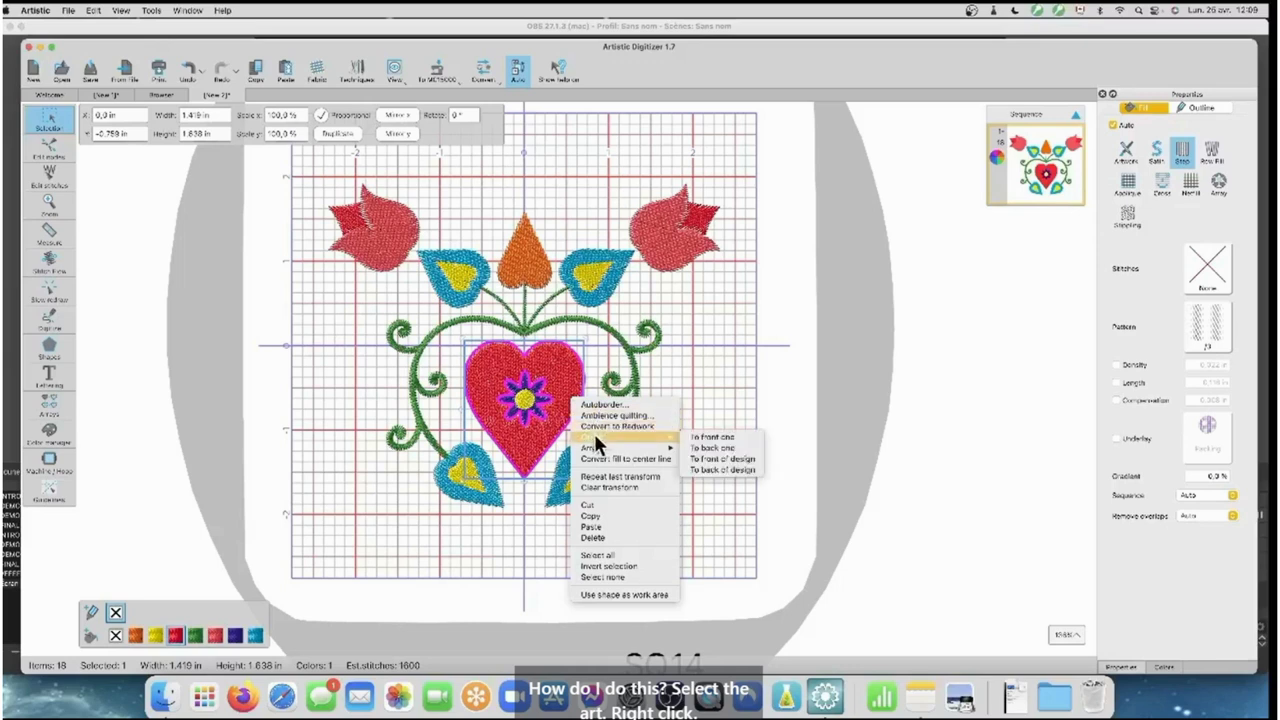
click(602, 405)
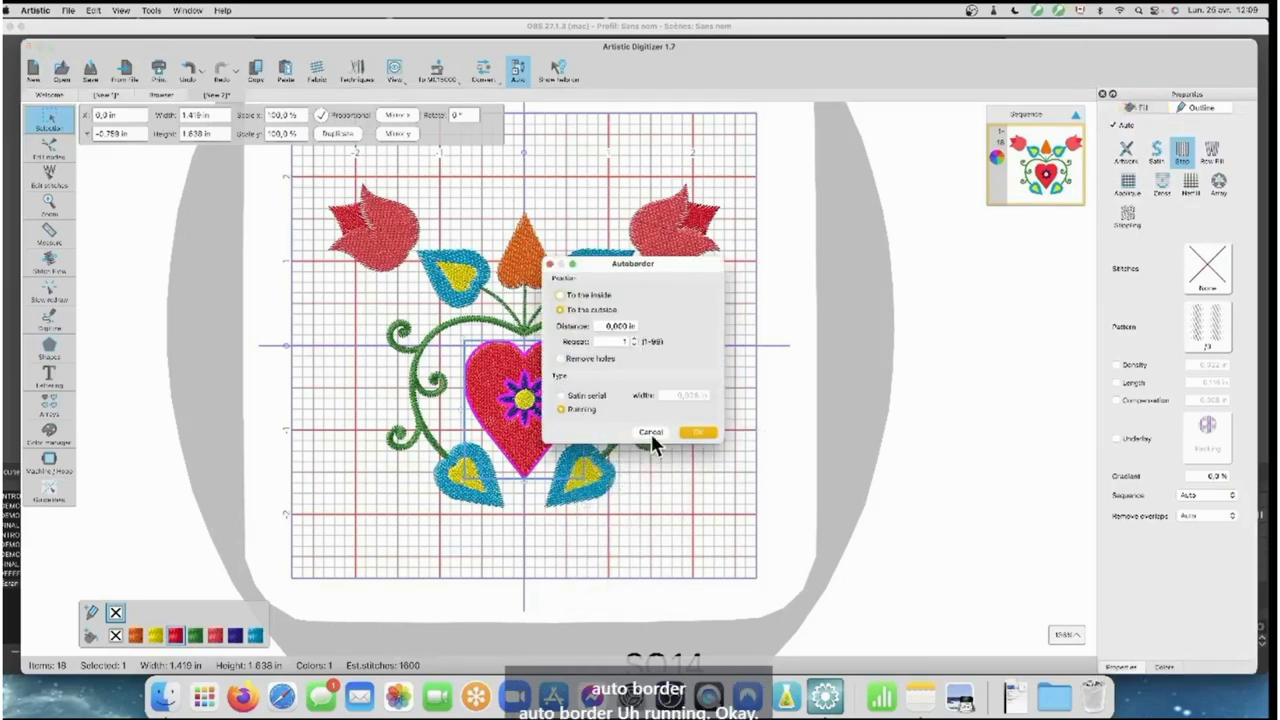
click(699, 432)
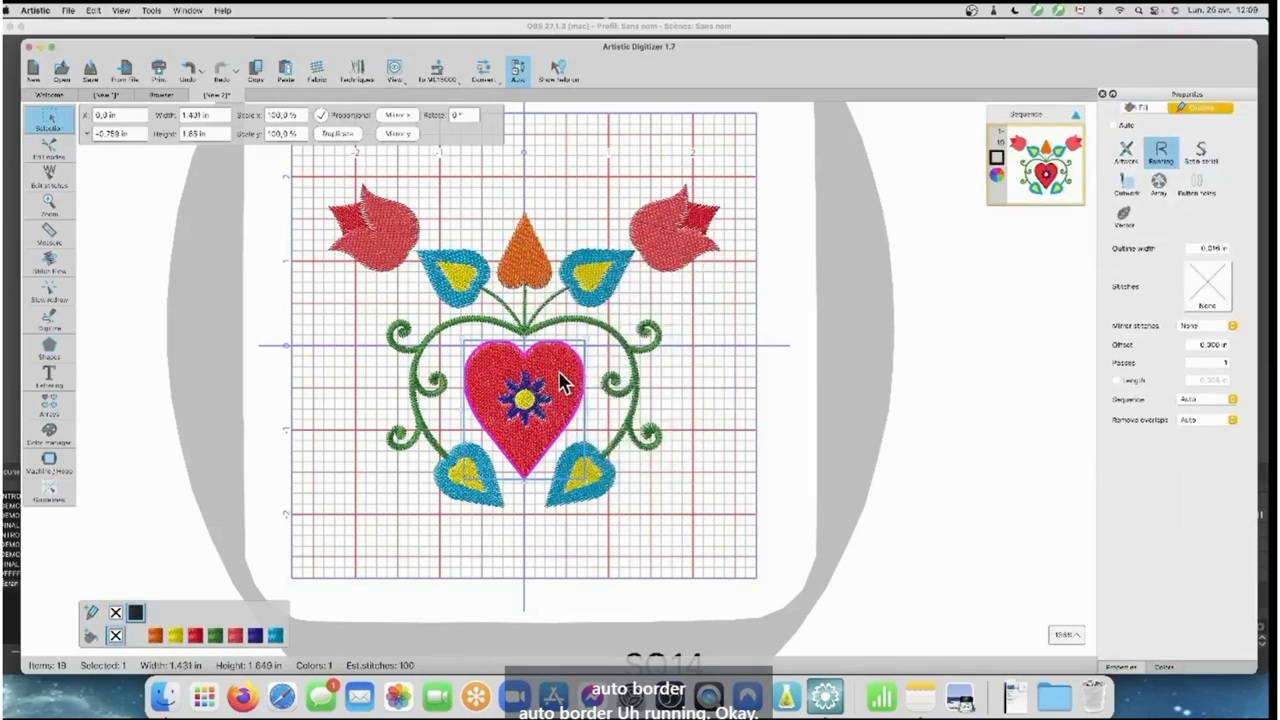
Drag the new heart outline aside, undo the move, and select the heart fill
drag(583, 400, 856, 398)
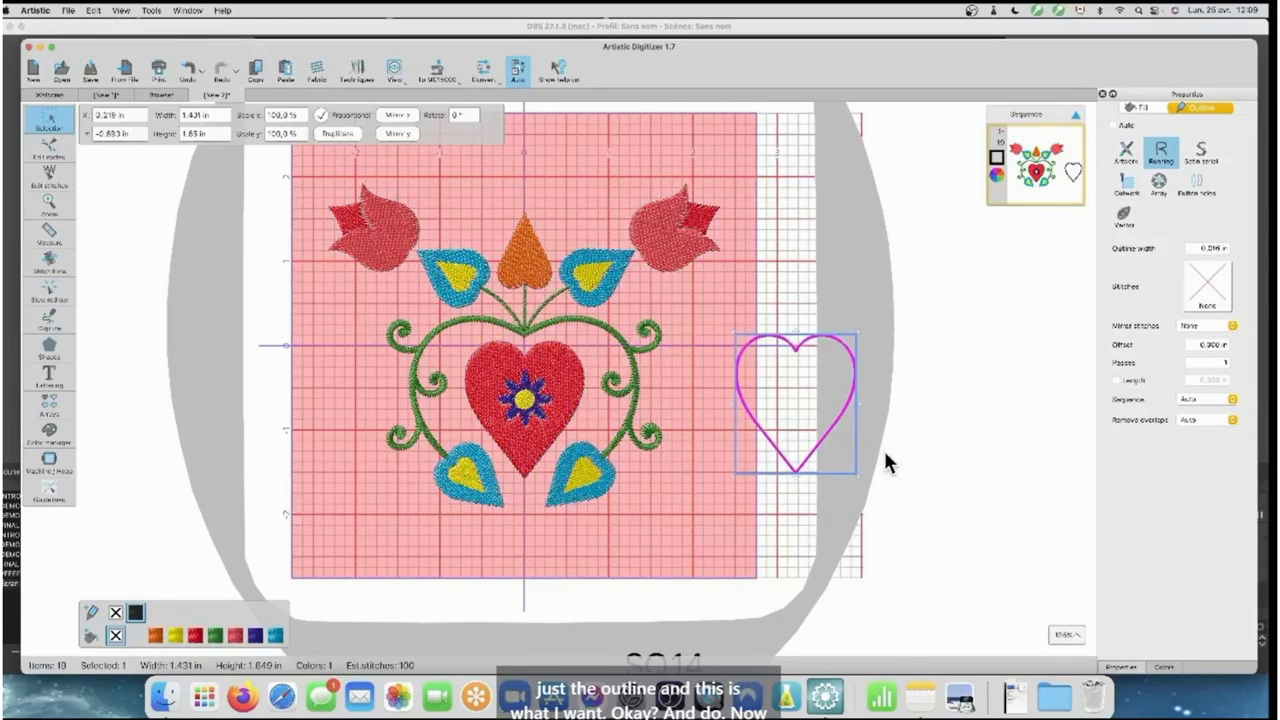
click(189, 72)
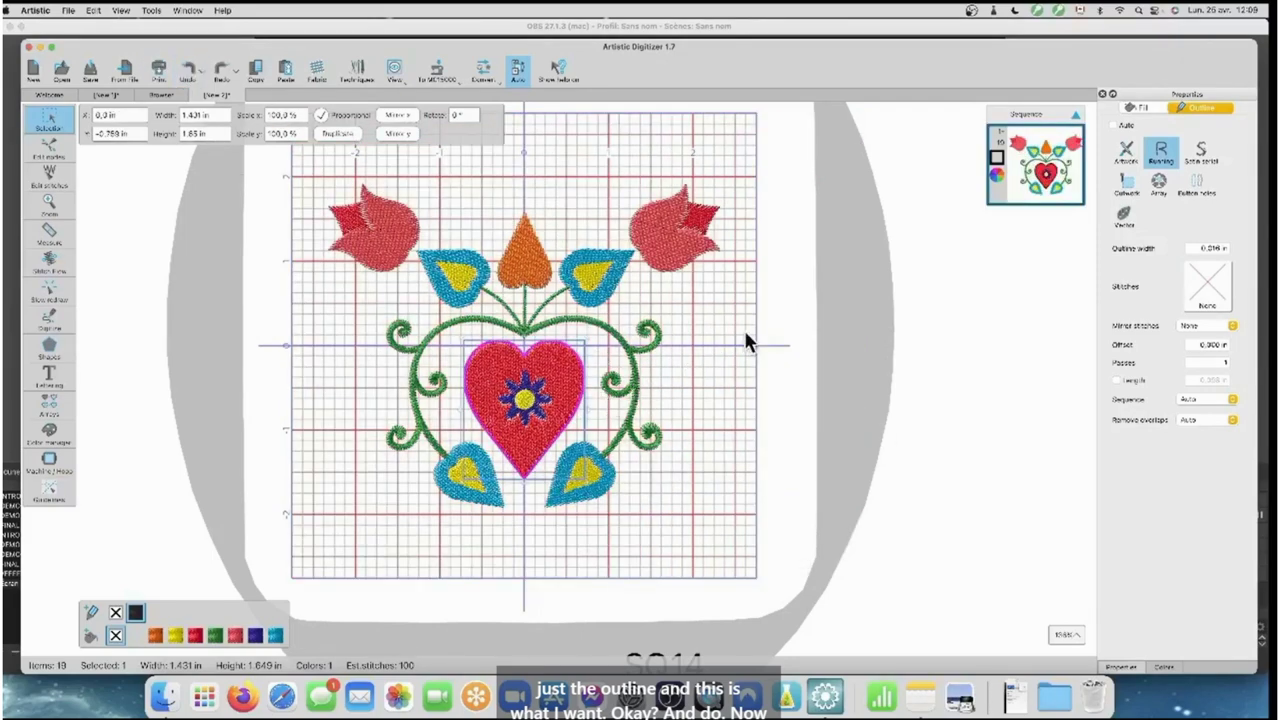
click(523, 447)
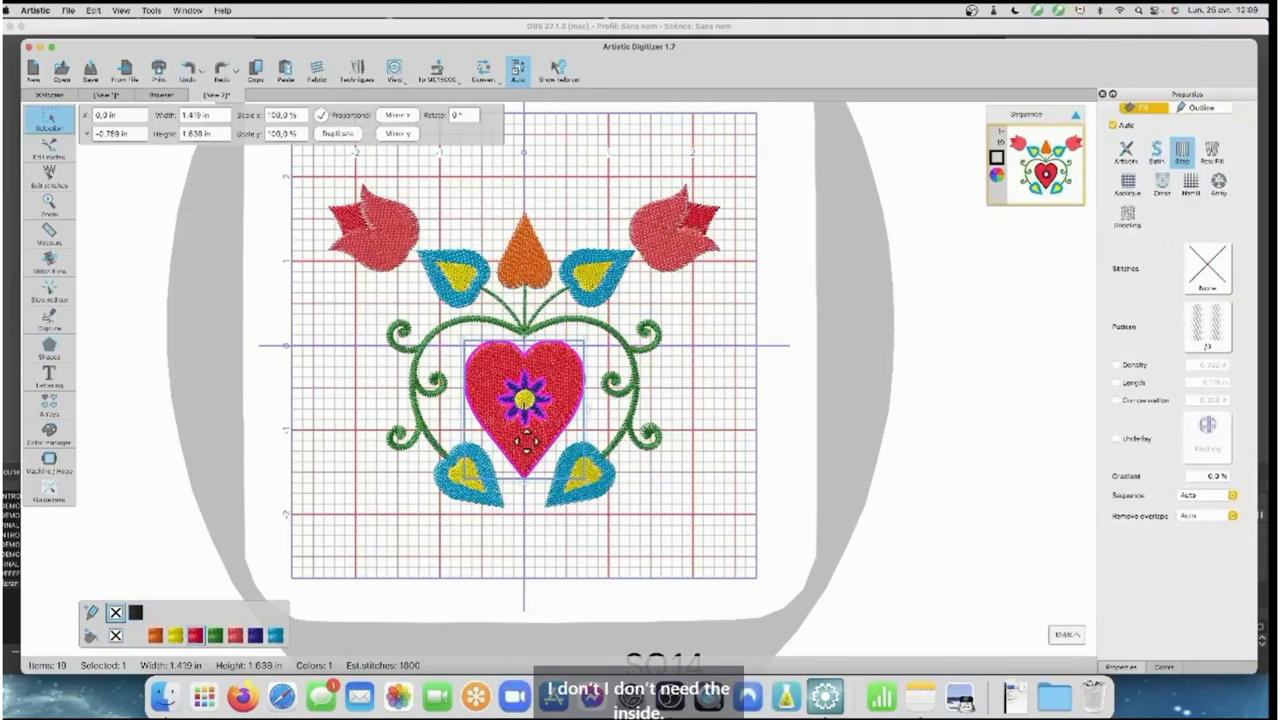
Remove the heart's red fill, then select the heart outline around the center flower
click(115, 638)
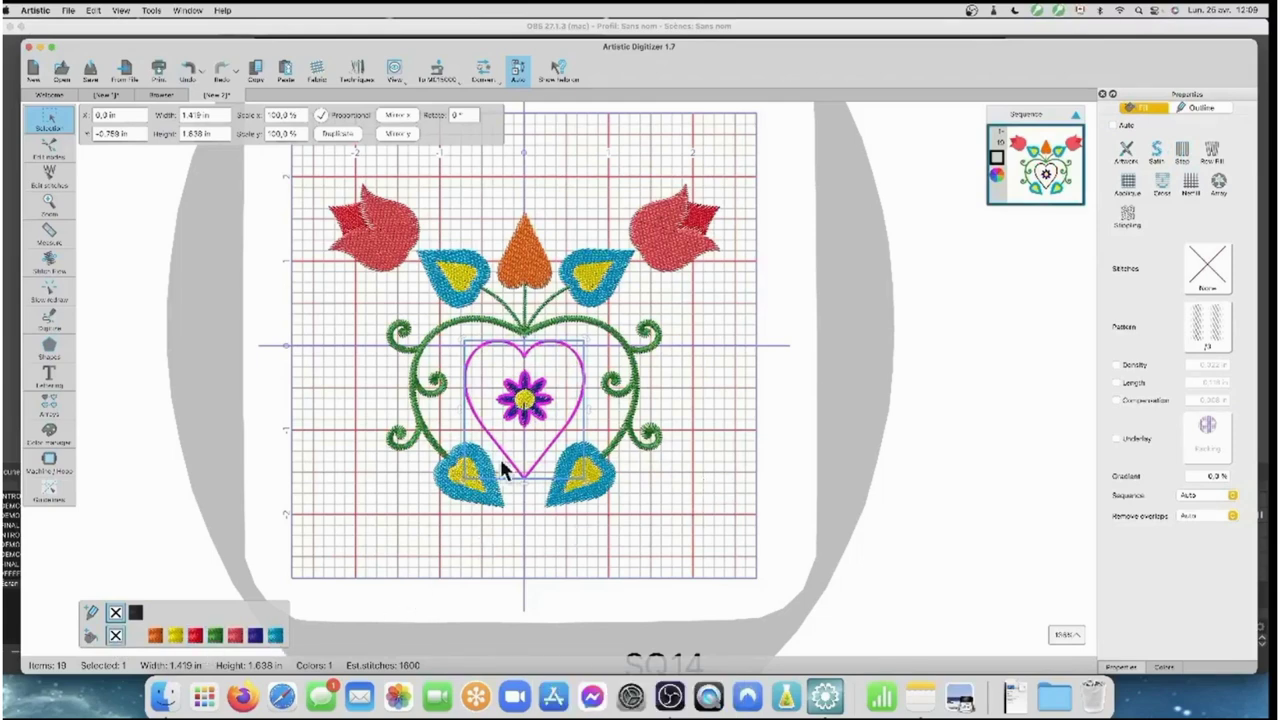
scroll(513, 422, down, 1)
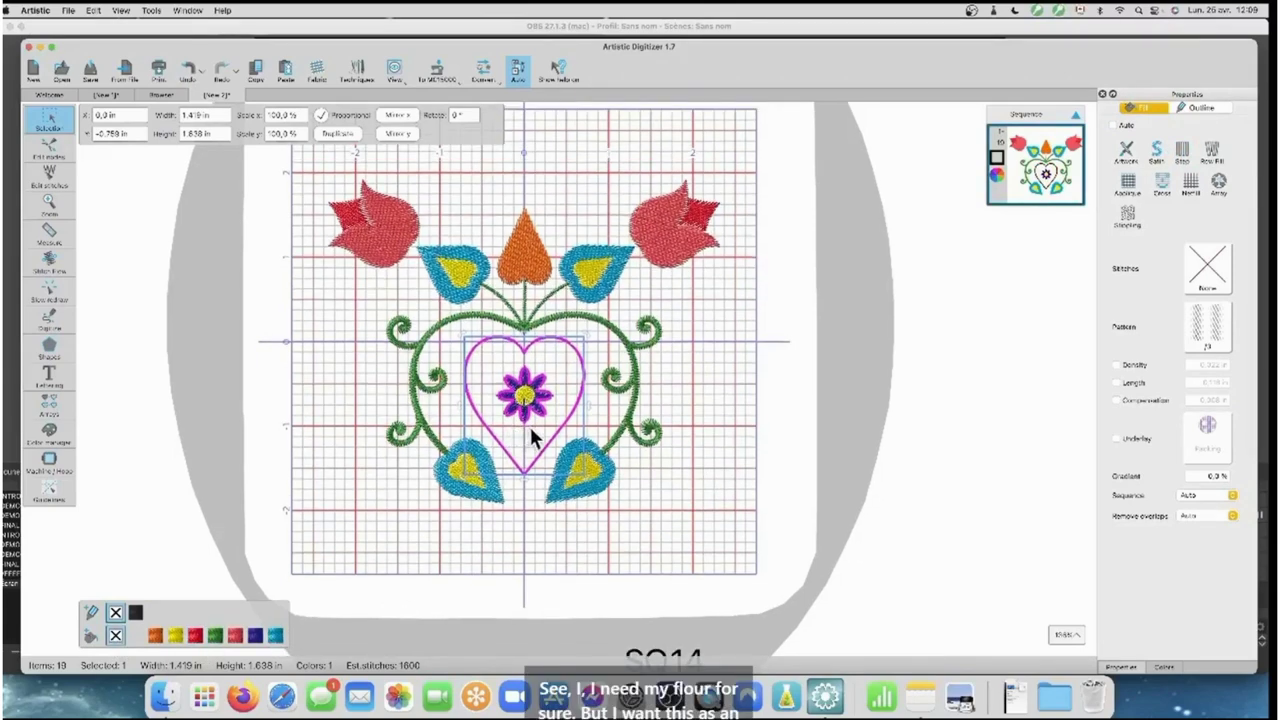
click(764, 452)
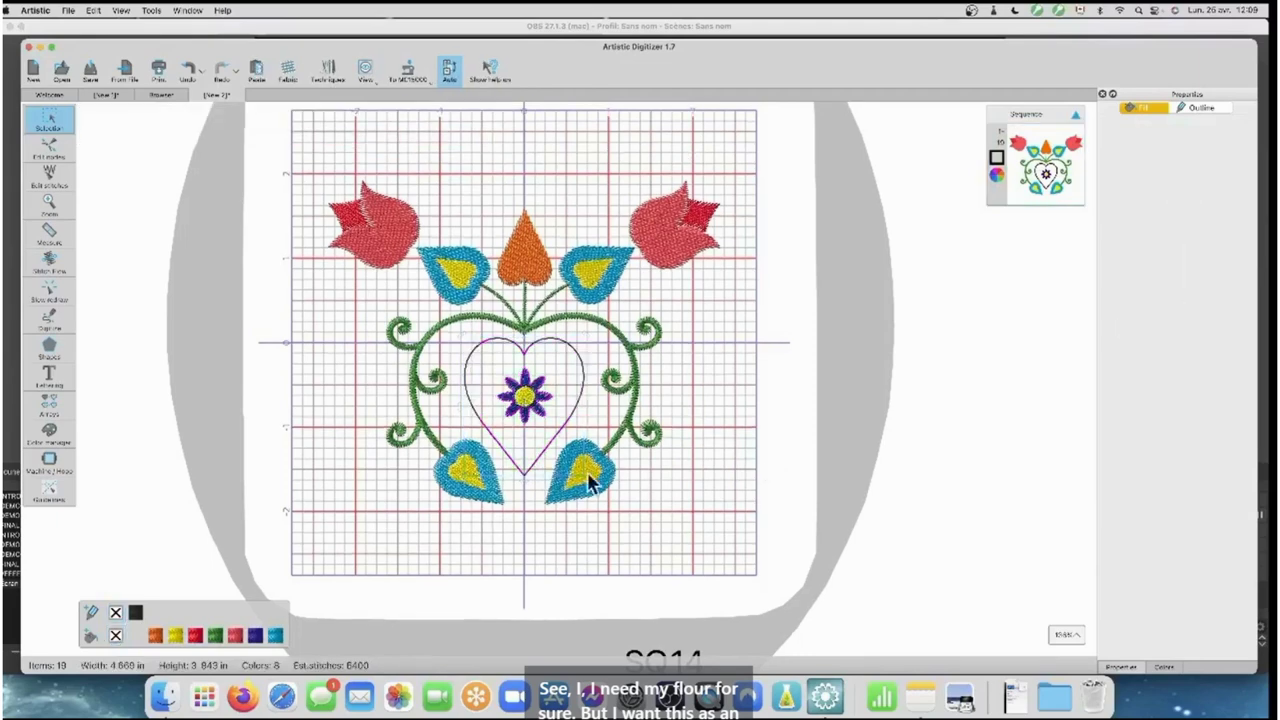
click(535, 468)
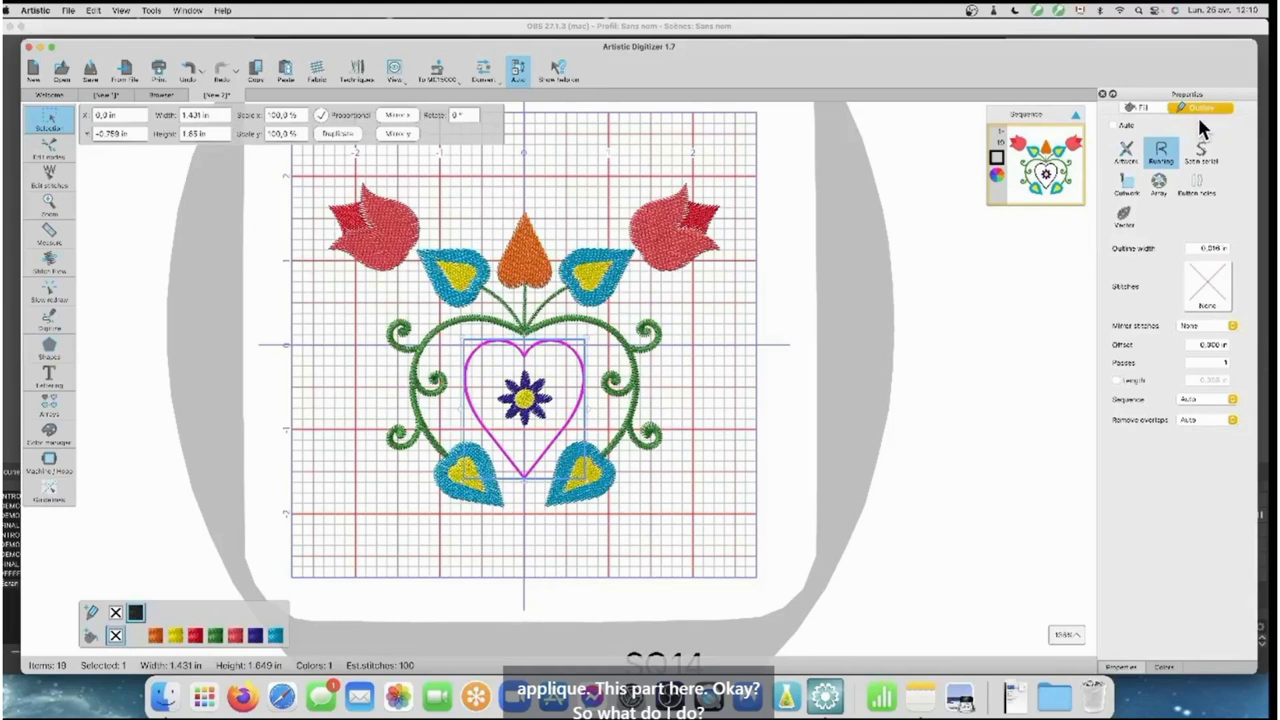
Give the heart an Applique fill, then set its fill to none
click(1146, 108)
click(1130, 179)
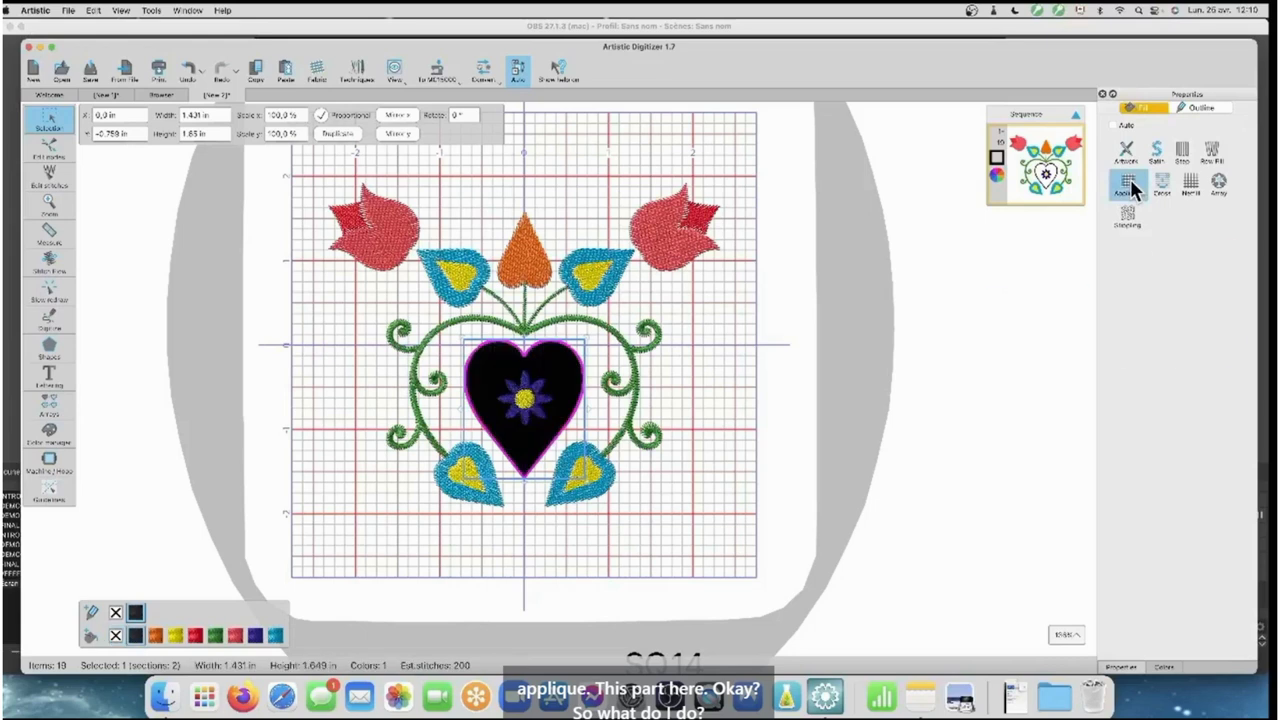
click(115, 636)
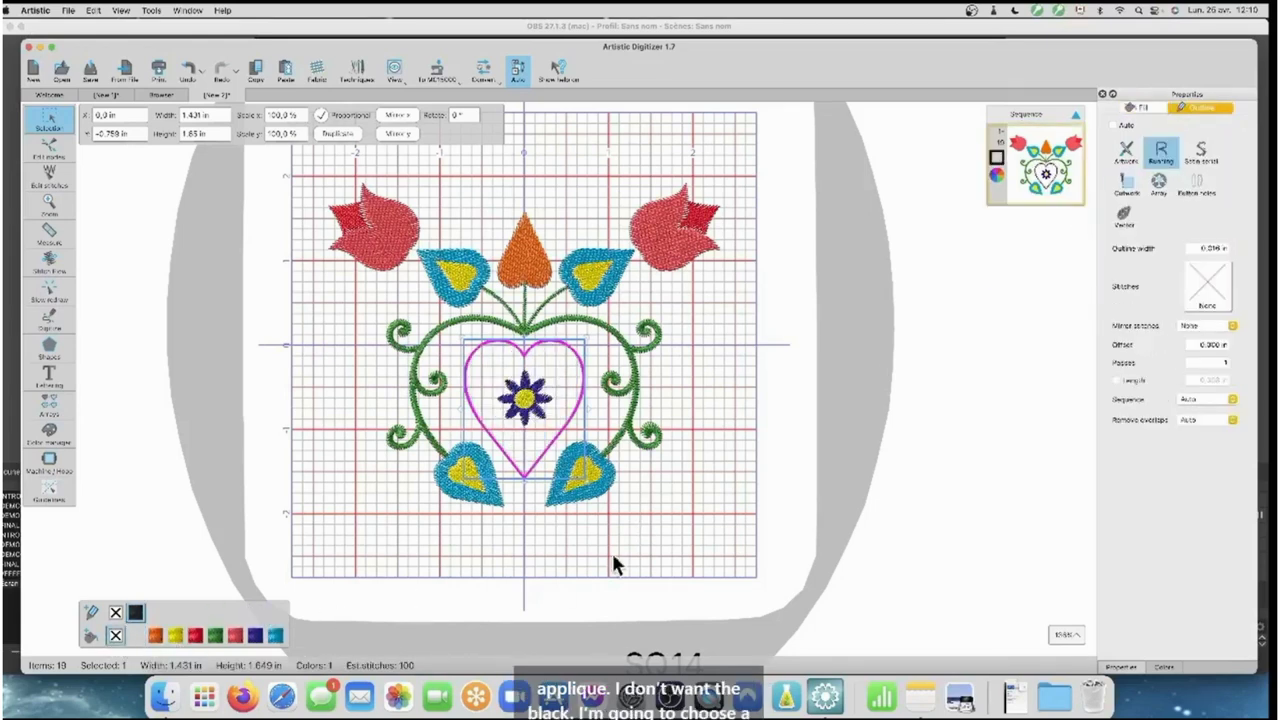
Set the heart outline stitch to Applique and preview it
click(1210, 280)
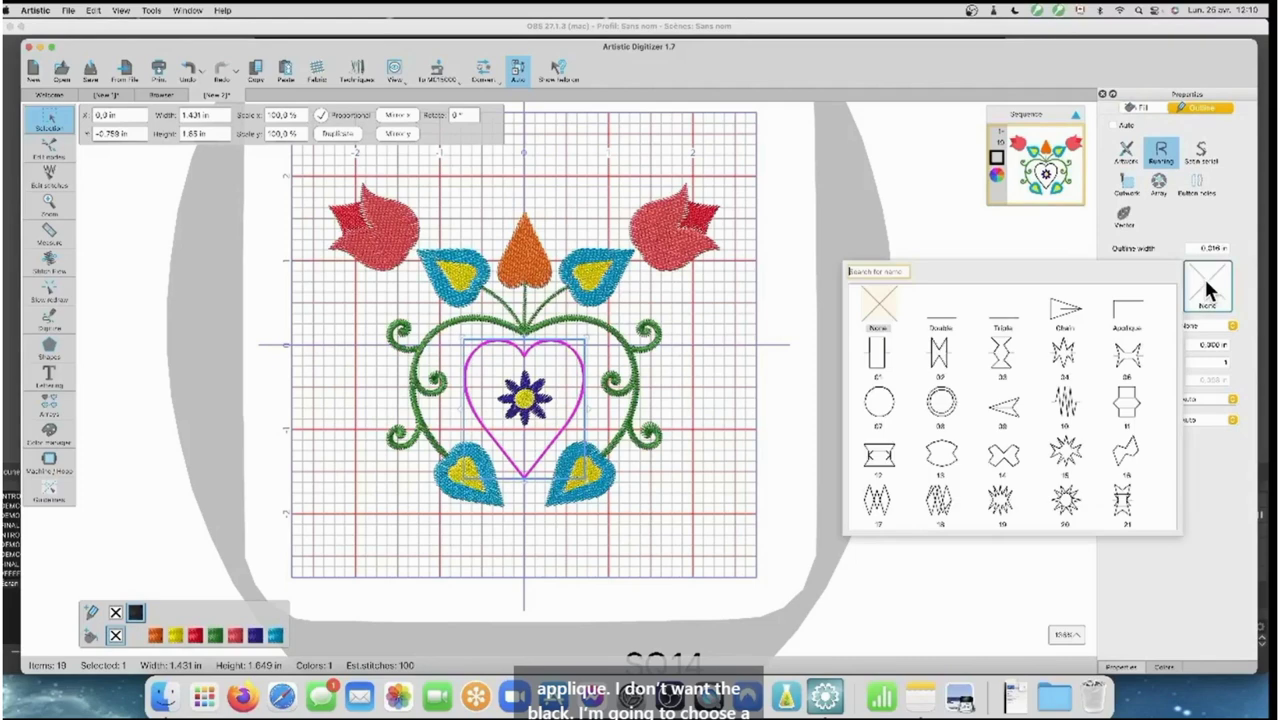
click(1128, 316)
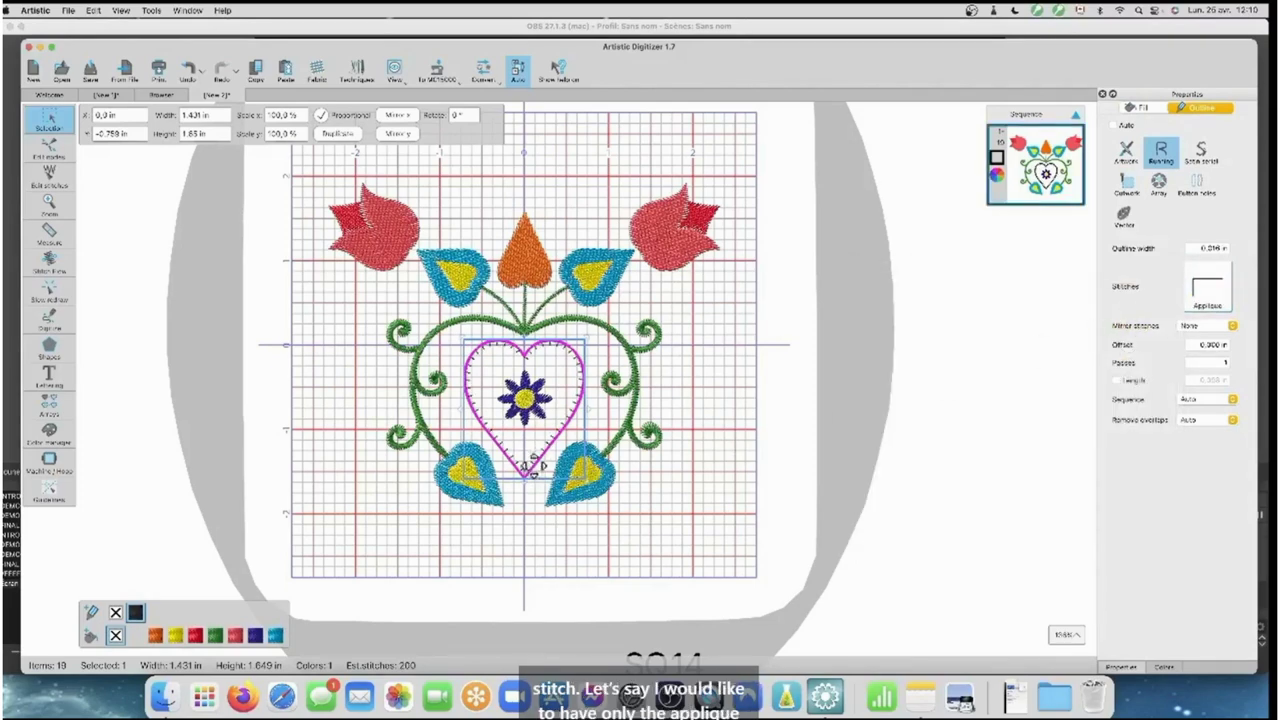
click(808, 402)
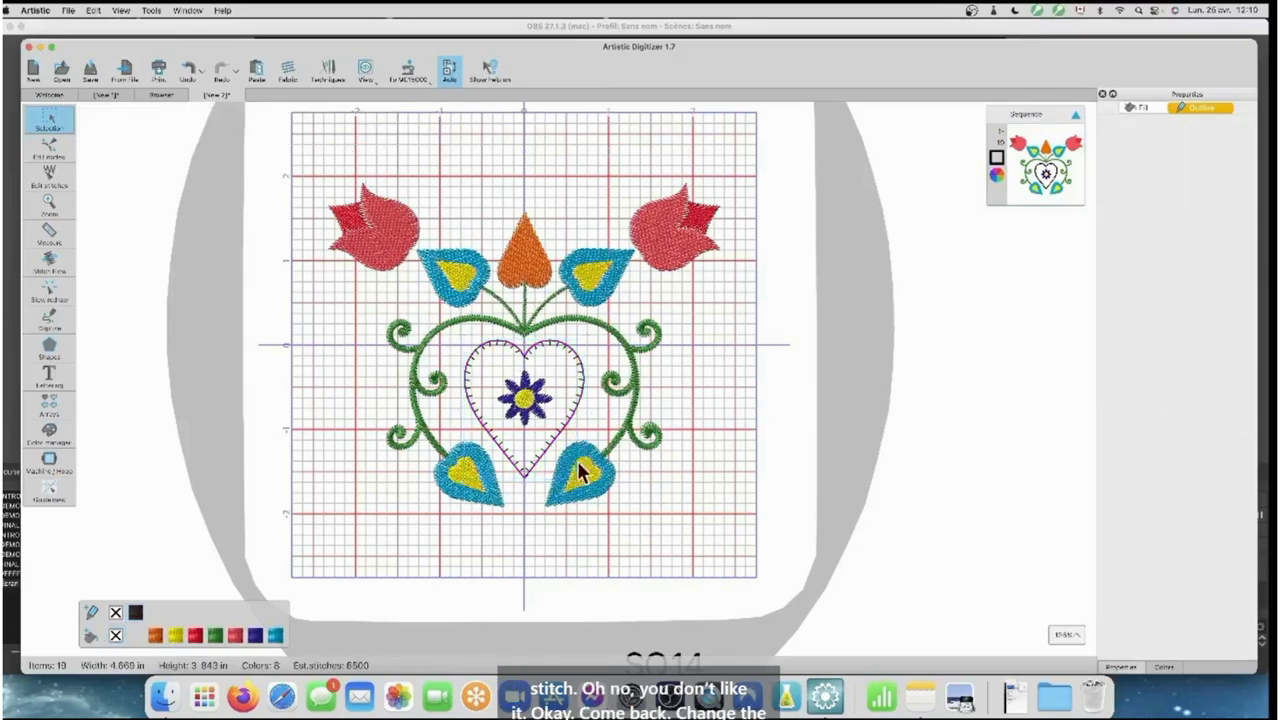
click(537, 453)
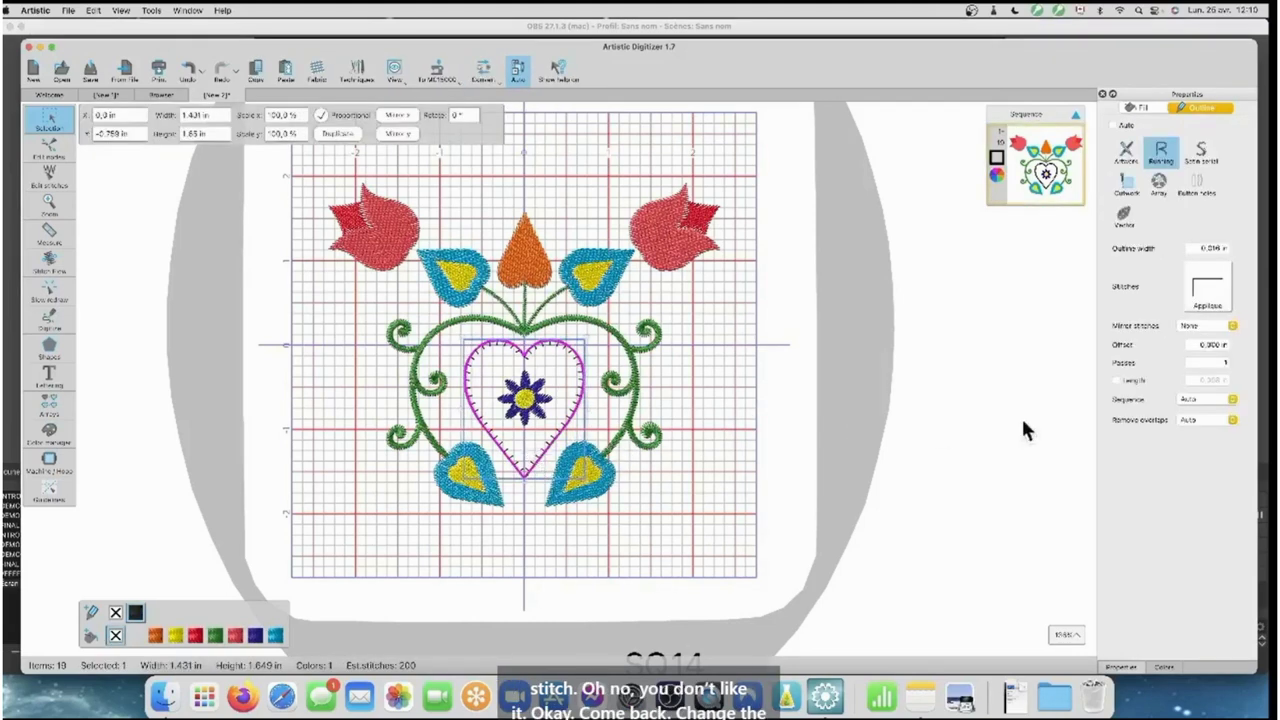
Try outline stitch pattern 21, undo it, and reopen the outline stitch choices
click(1210, 300)
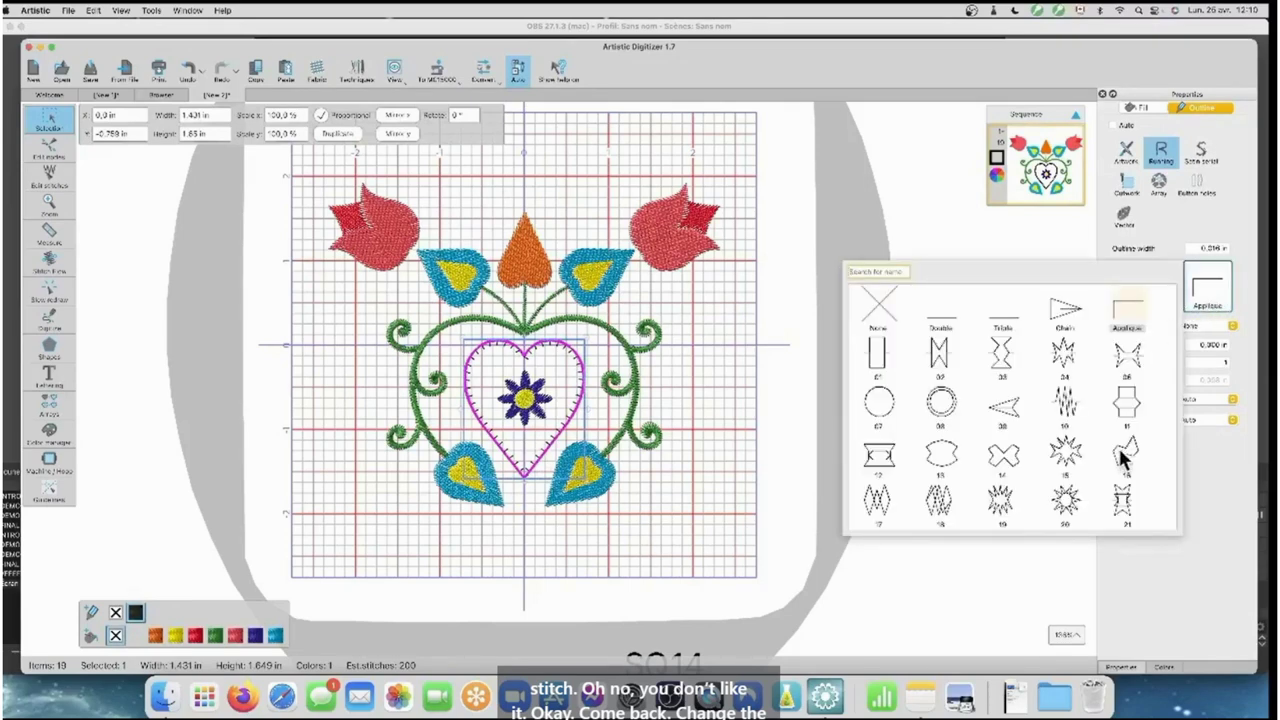
click(1125, 500)
click(868, 445)
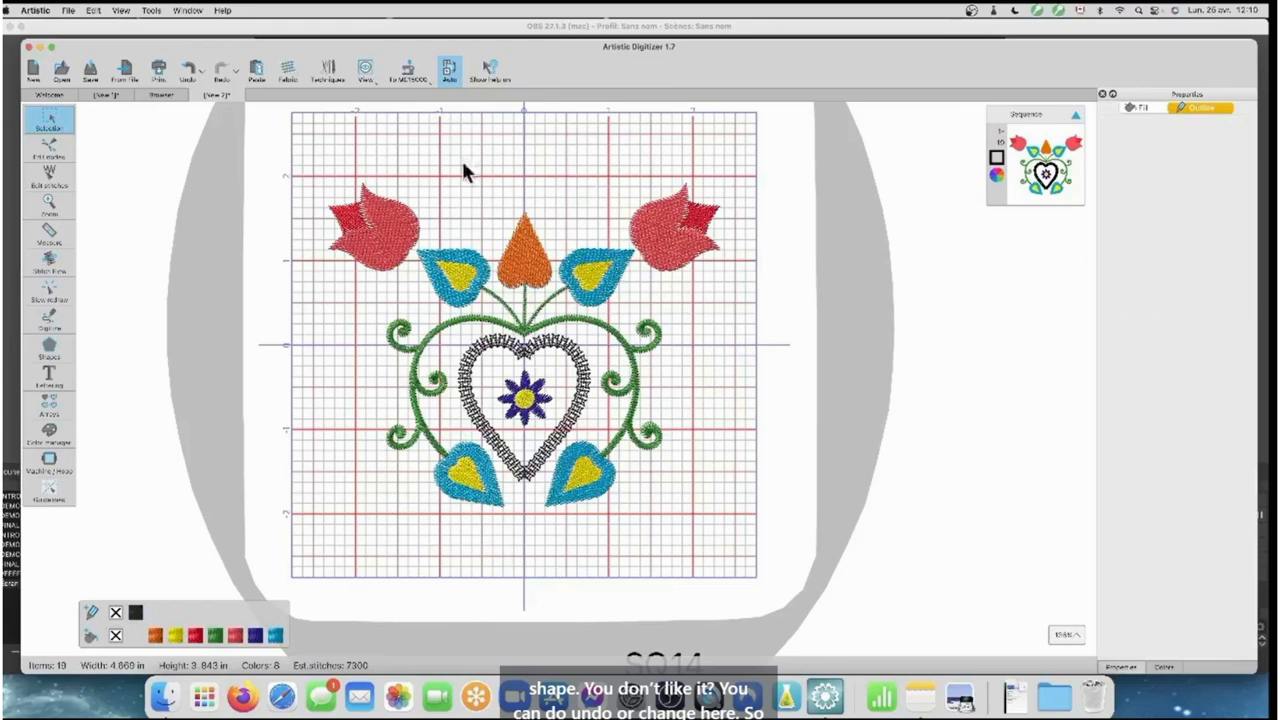
click(188, 66)
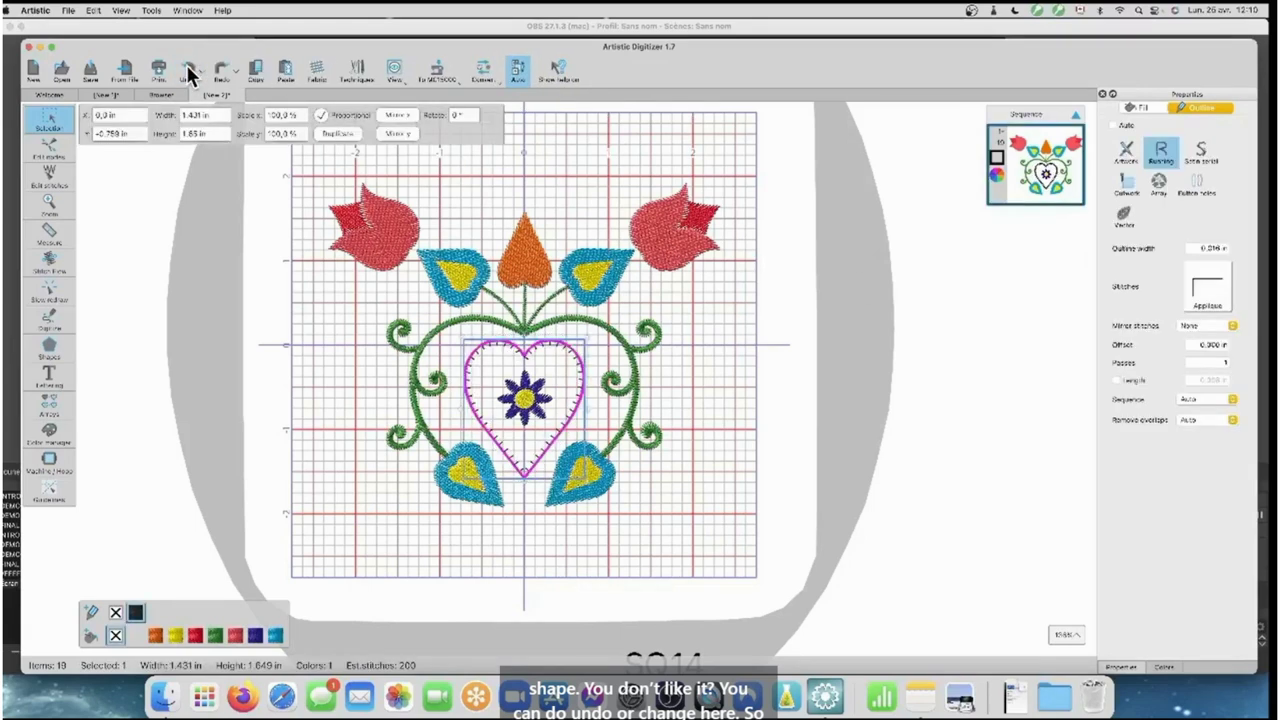
click(1210, 287)
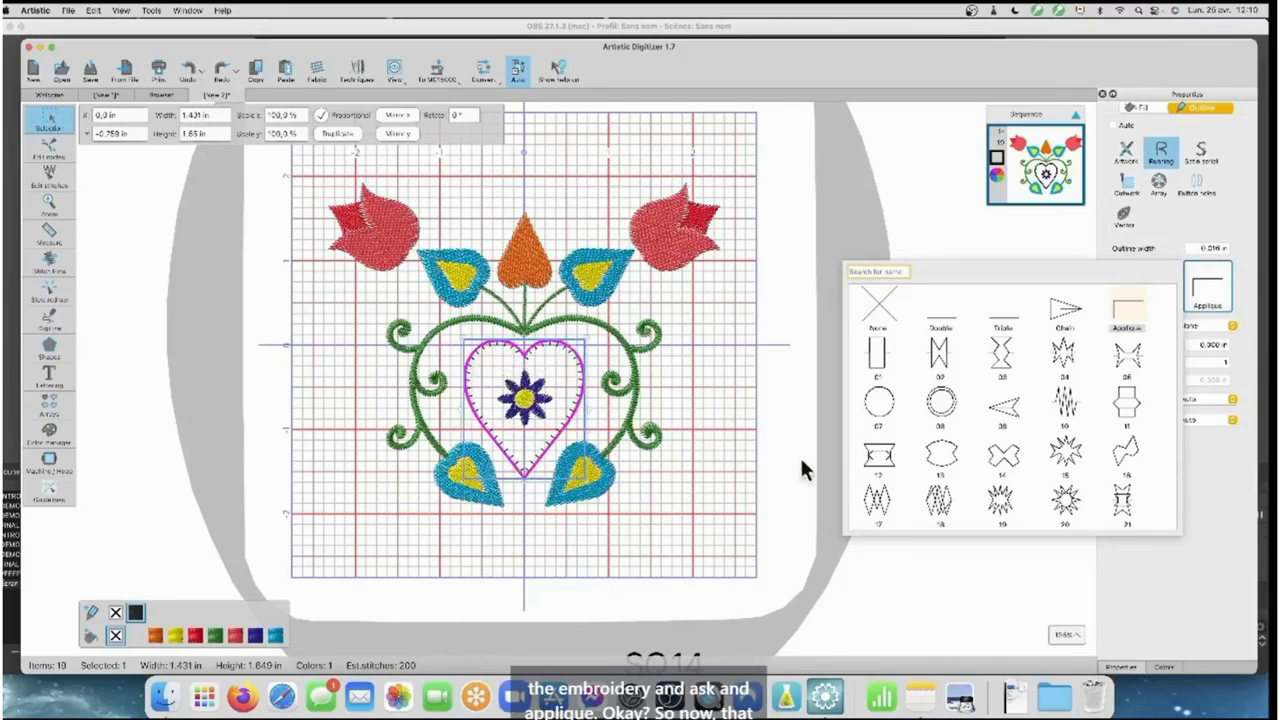
Close the stitch picker with Applique kept, then bring up the Techniques list
click(760, 398)
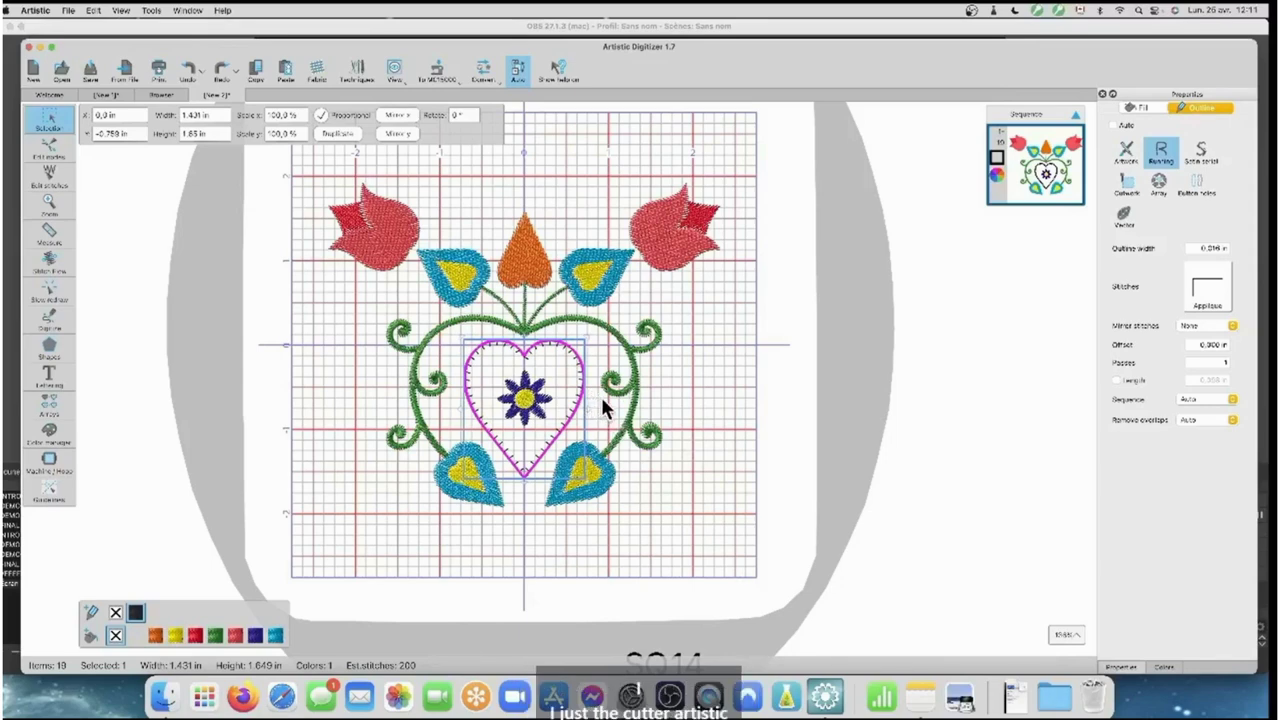
scroll(602, 400, down, 1)
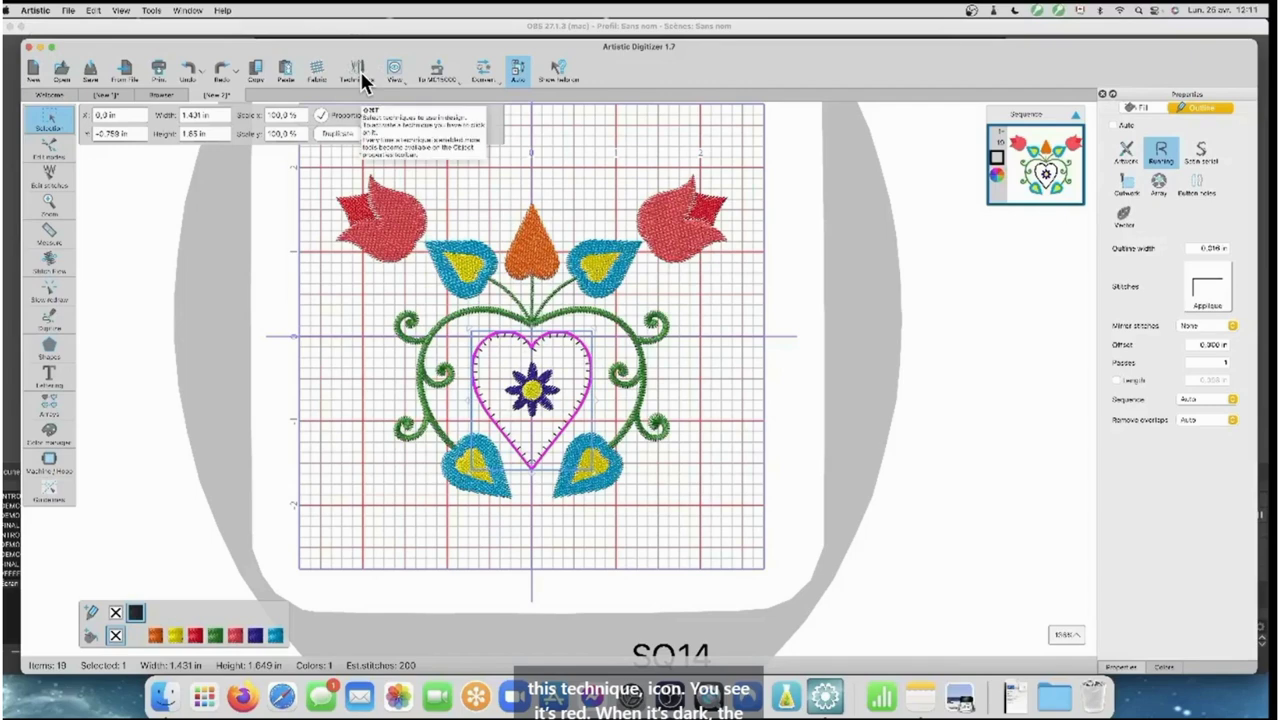
click(360, 71)
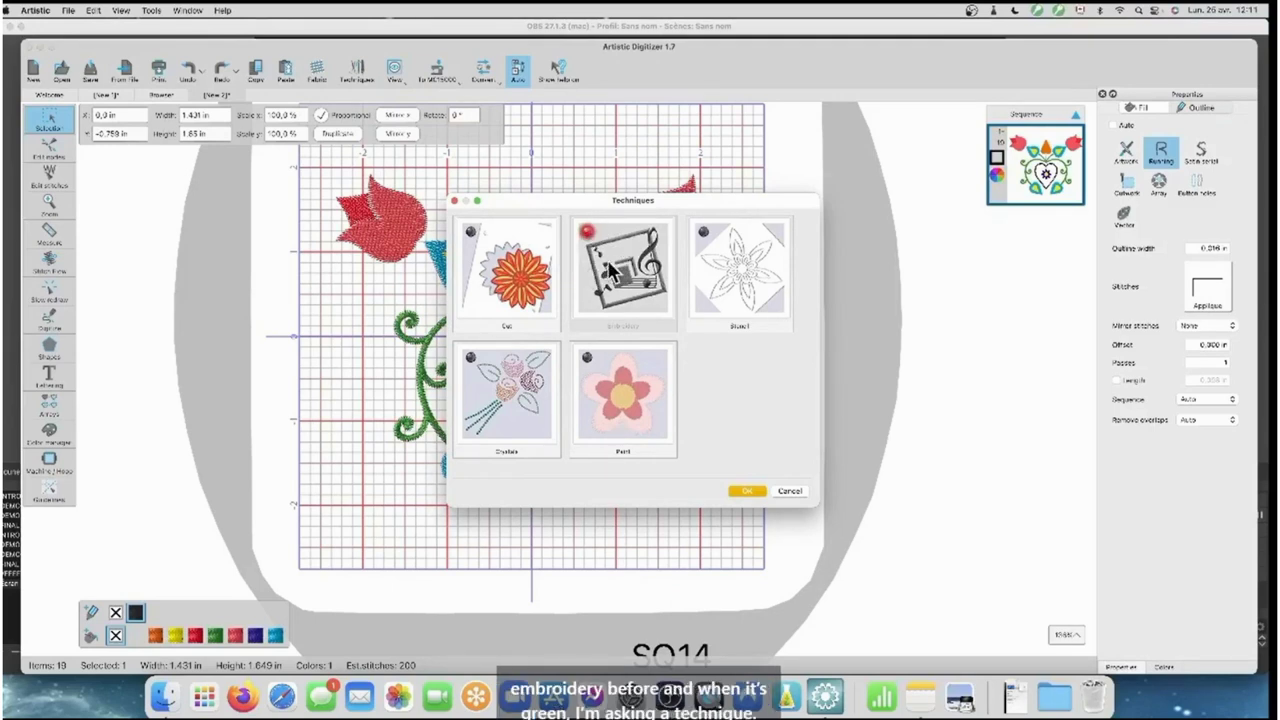
Enable the Cut technique and set the heart outline to Cut
click(472, 233)
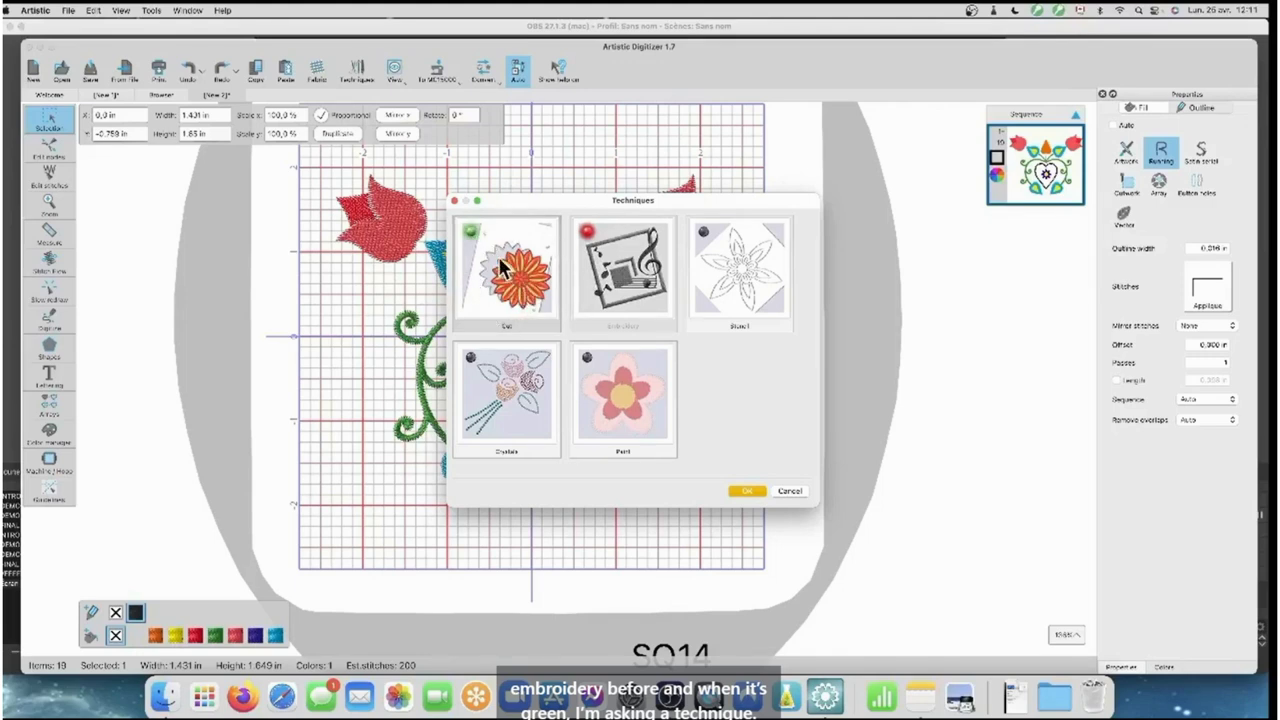
click(744, 491)
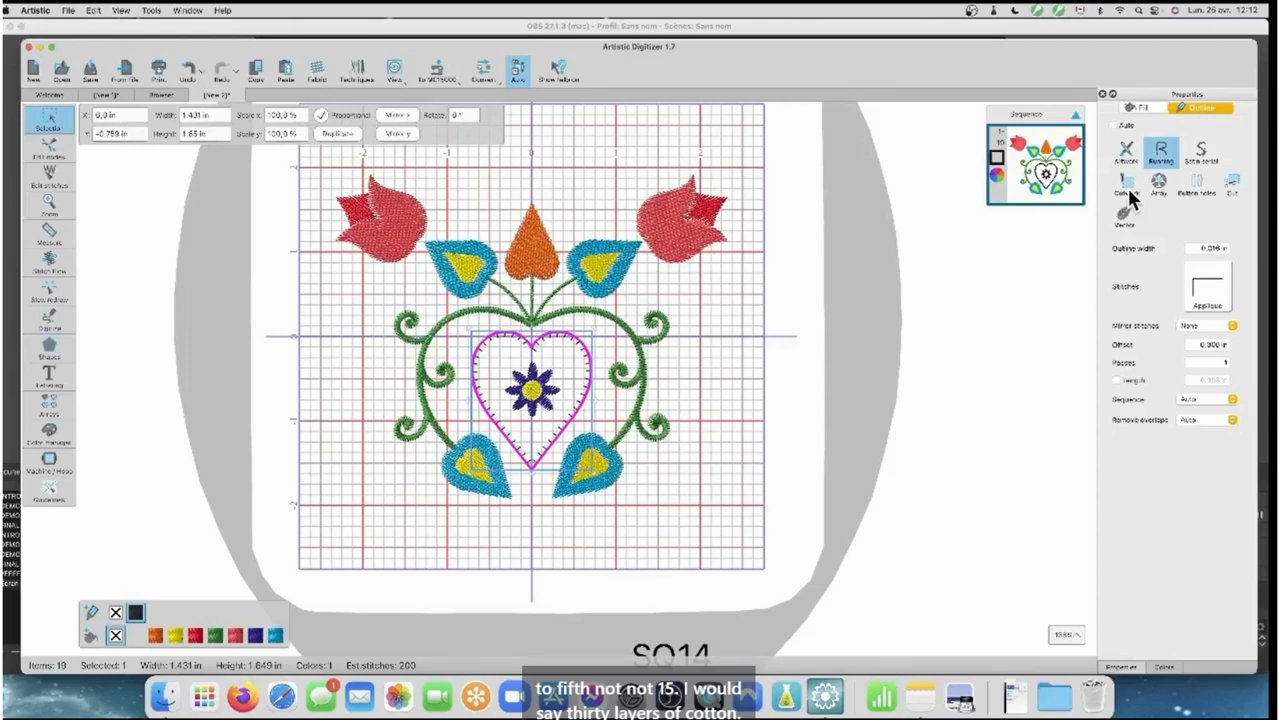
click(1234, 186)
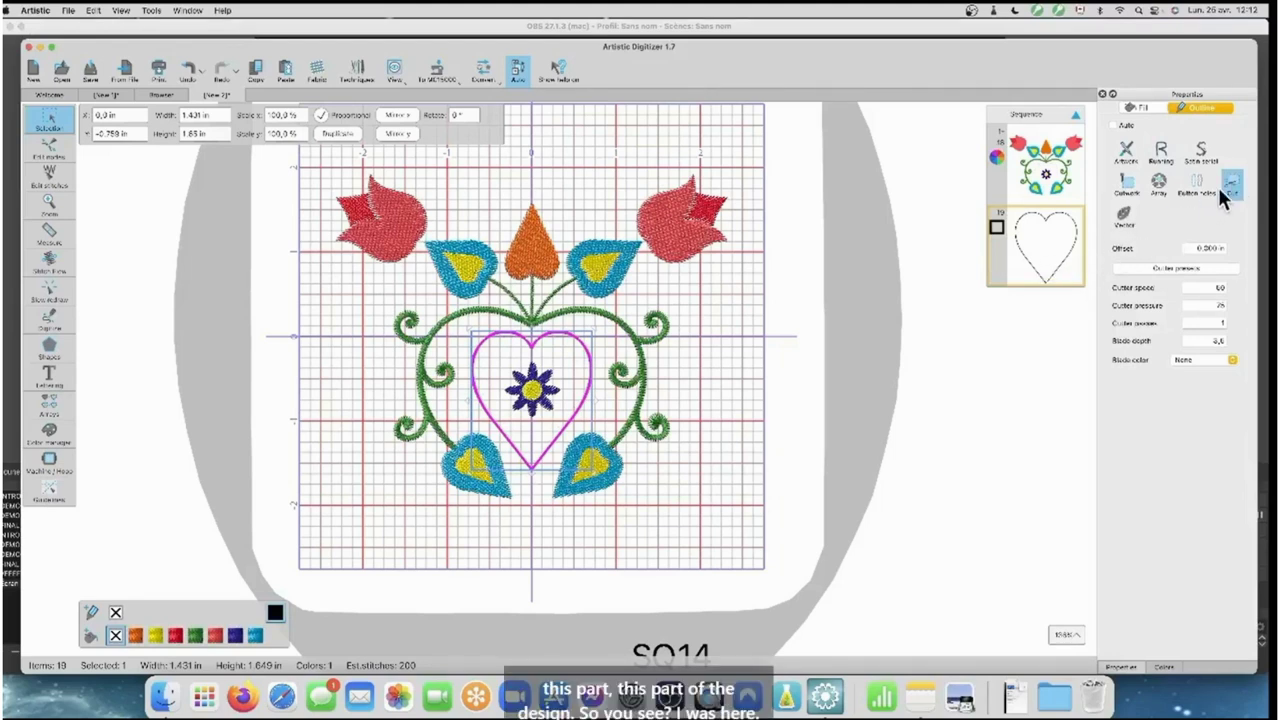
Set the heart cut line to the Fabric backed with Fusible Webbing preset with 1 cutter pass
click(1163, 158)
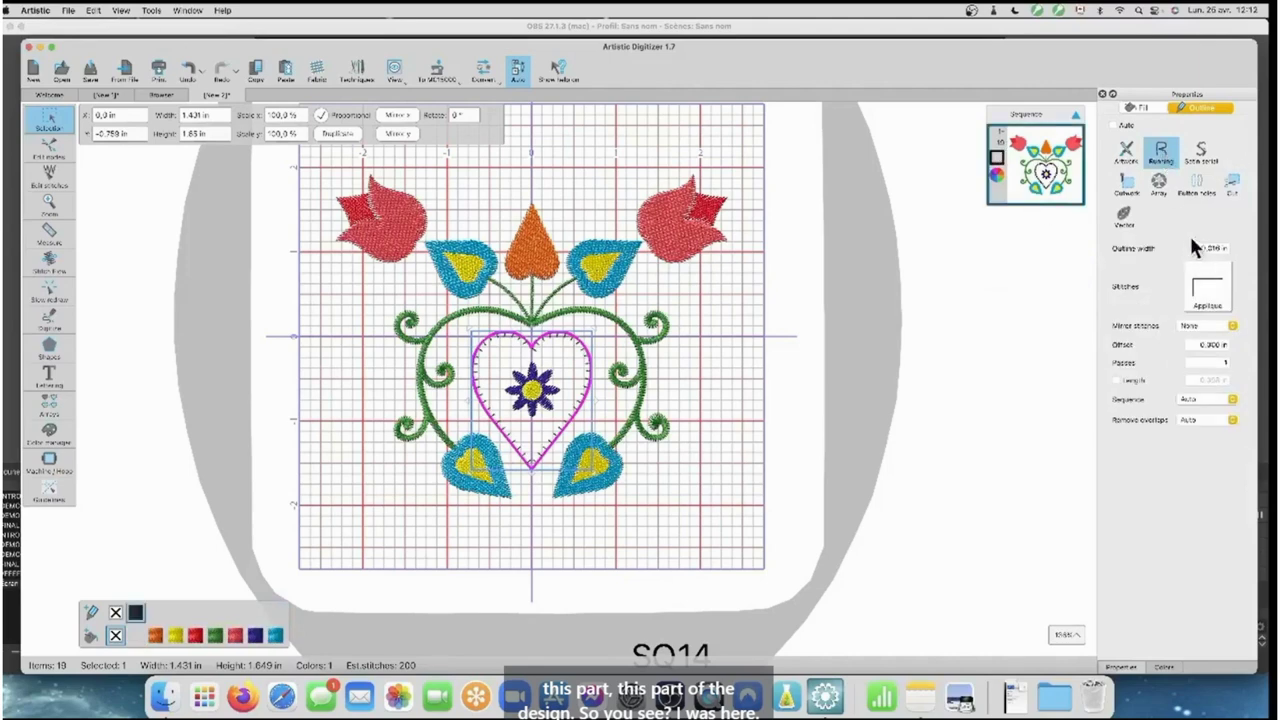
click(1234, 186)
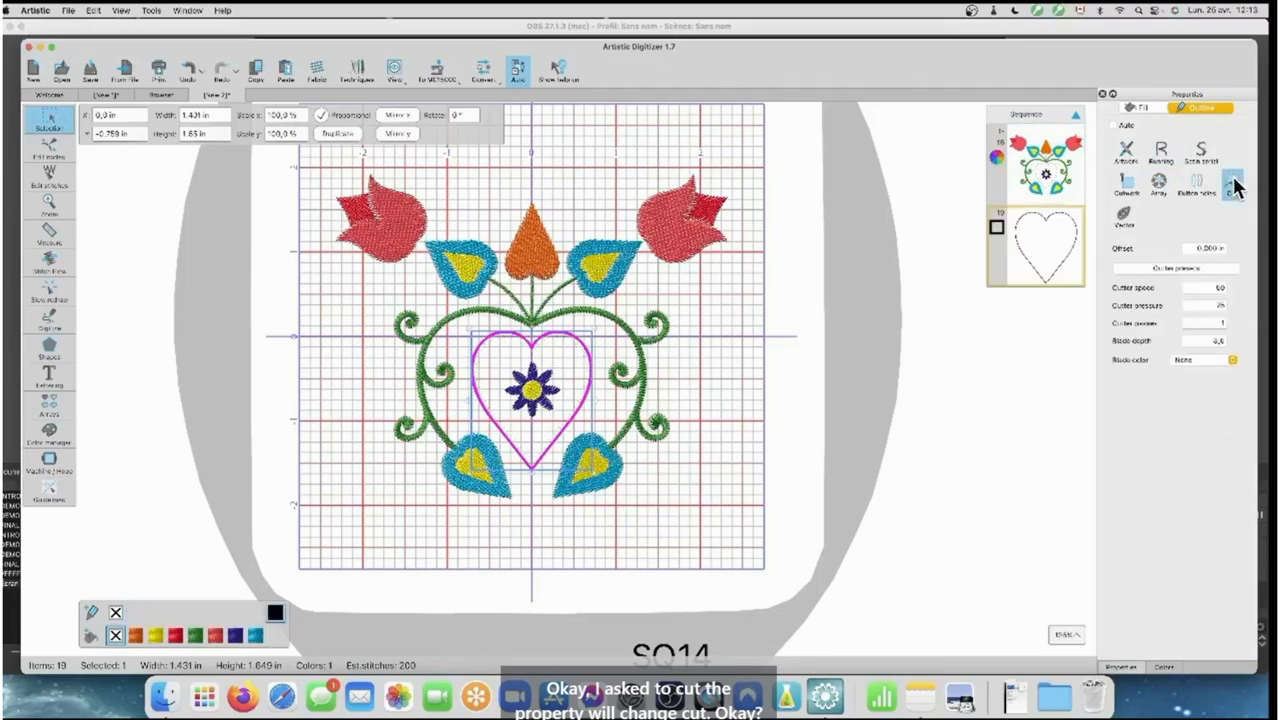
click(1179, 267)
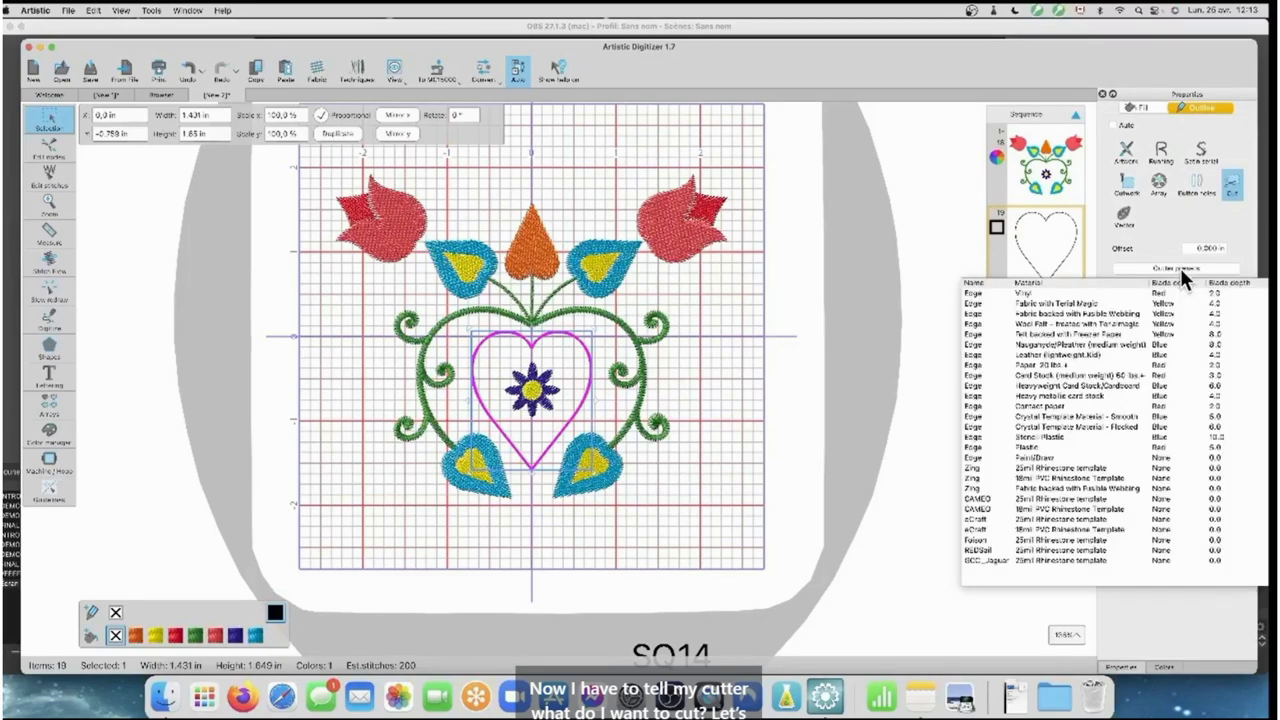
click(1112, 314)
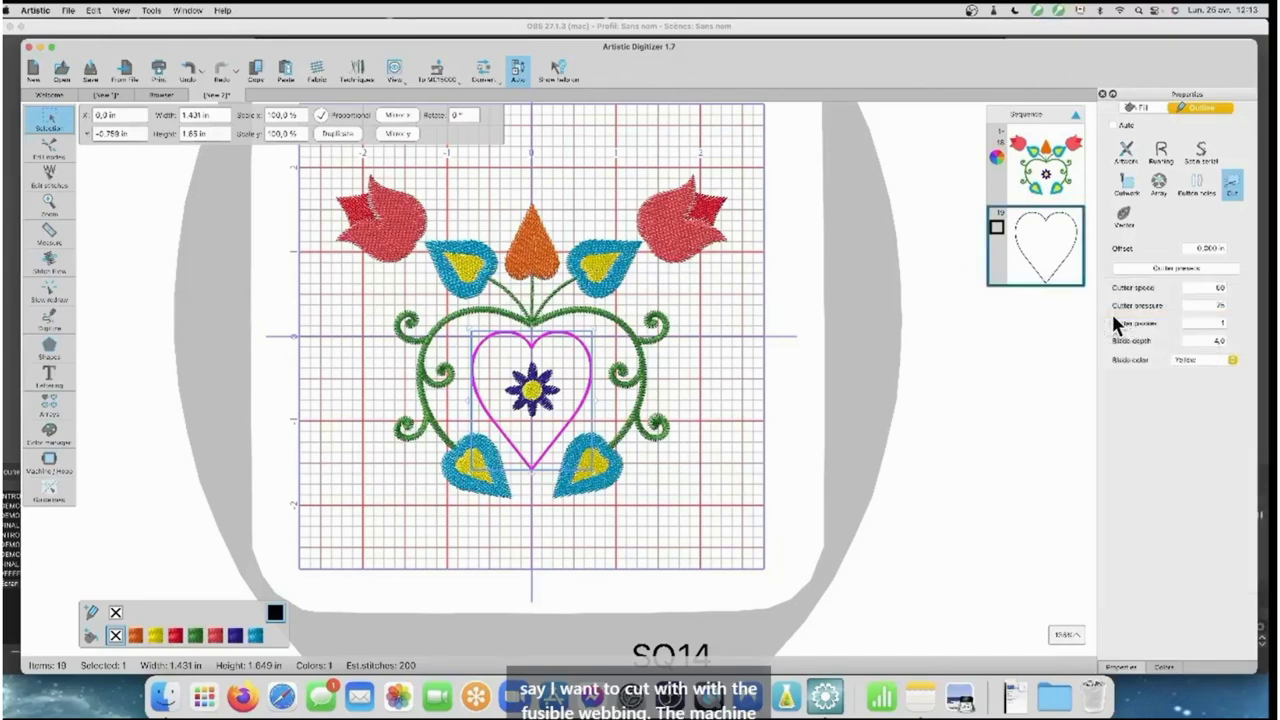
click(1219, 289)
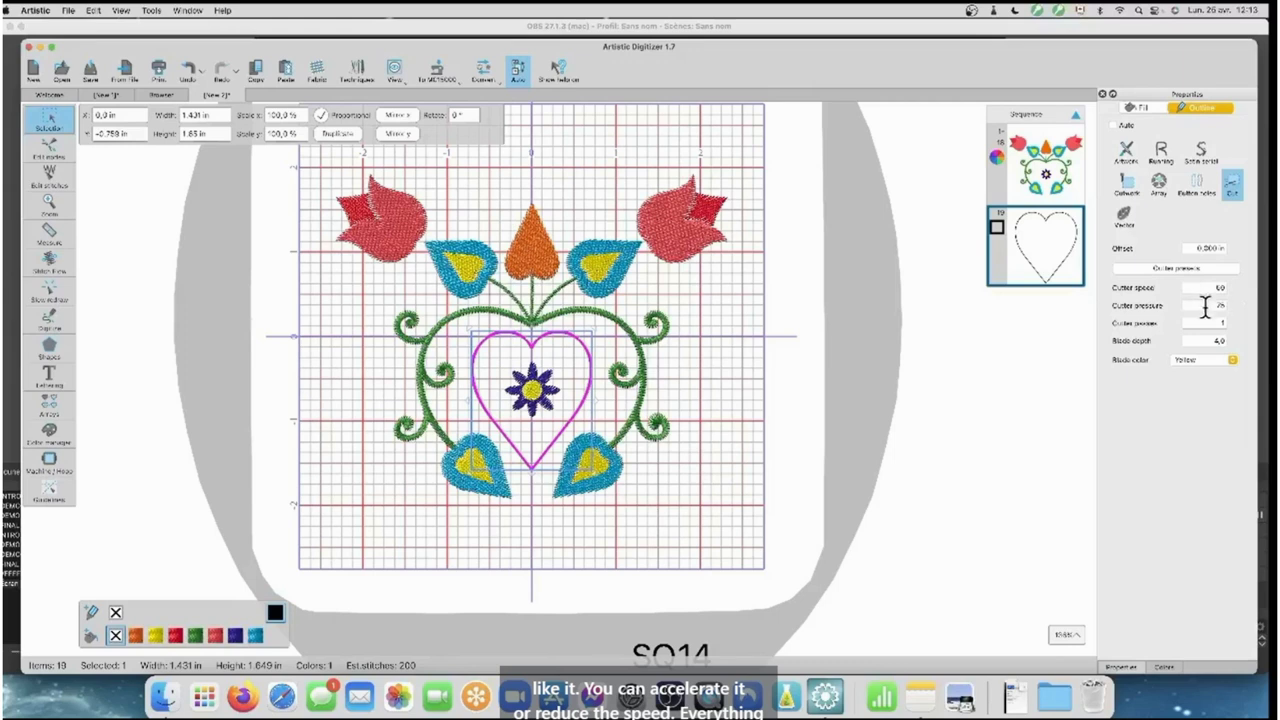
click(1222, 323)
text(1)
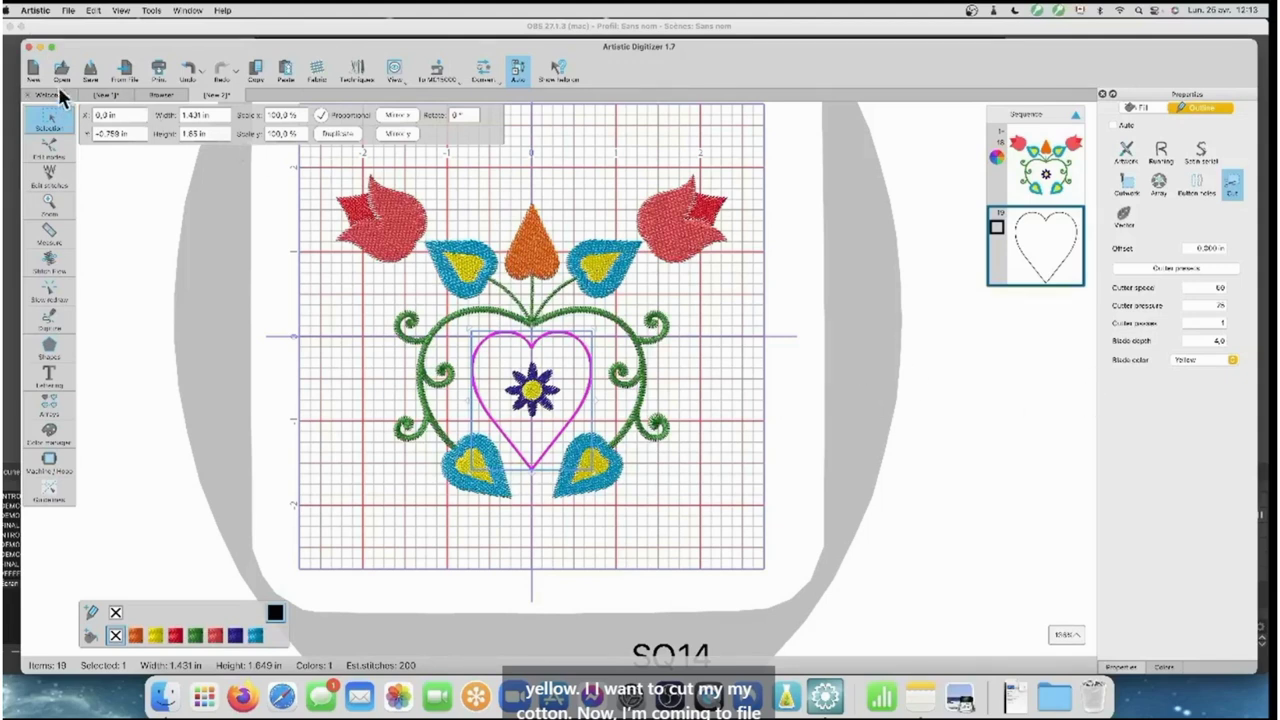
click(70, 14)
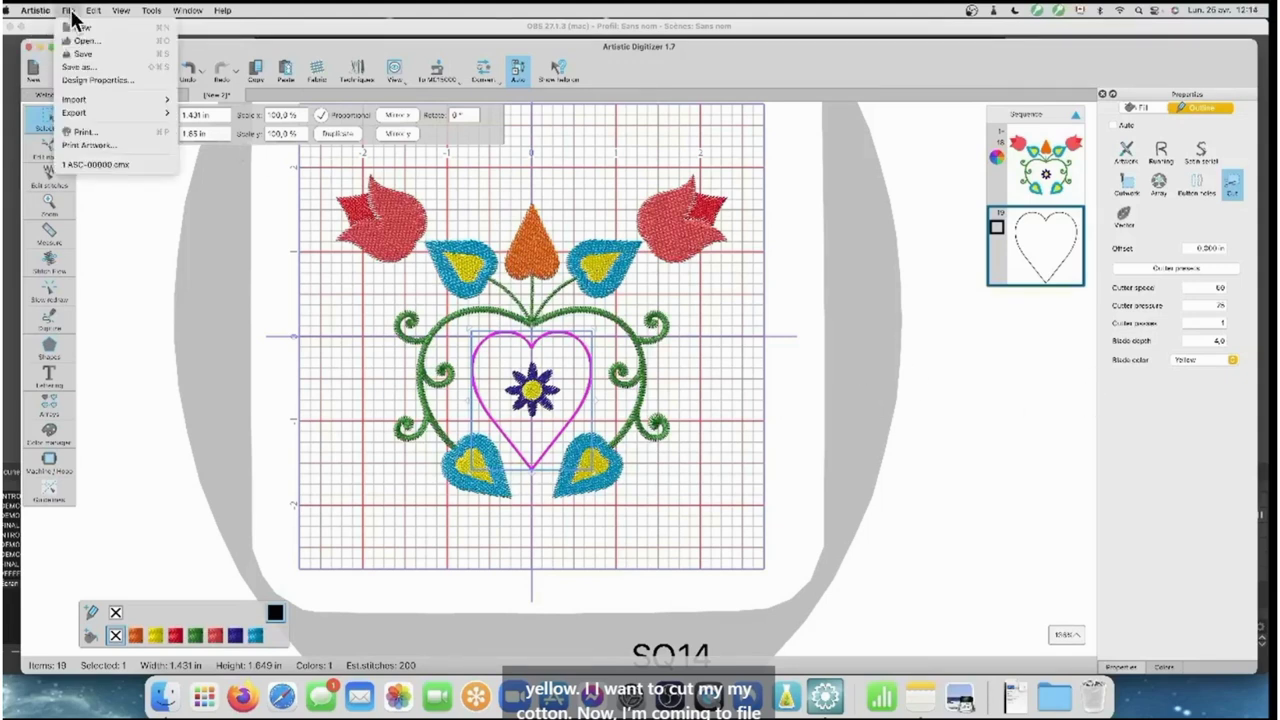
mouse_move(71, 110)
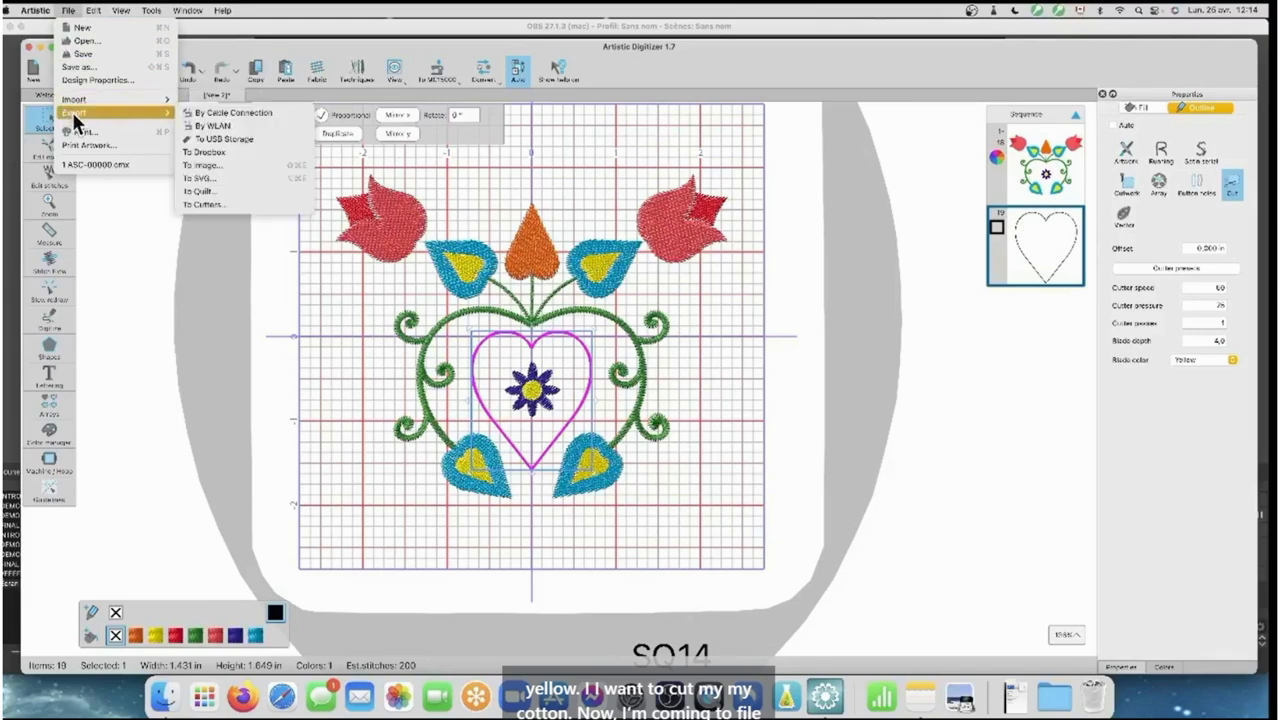
click(200, 204)
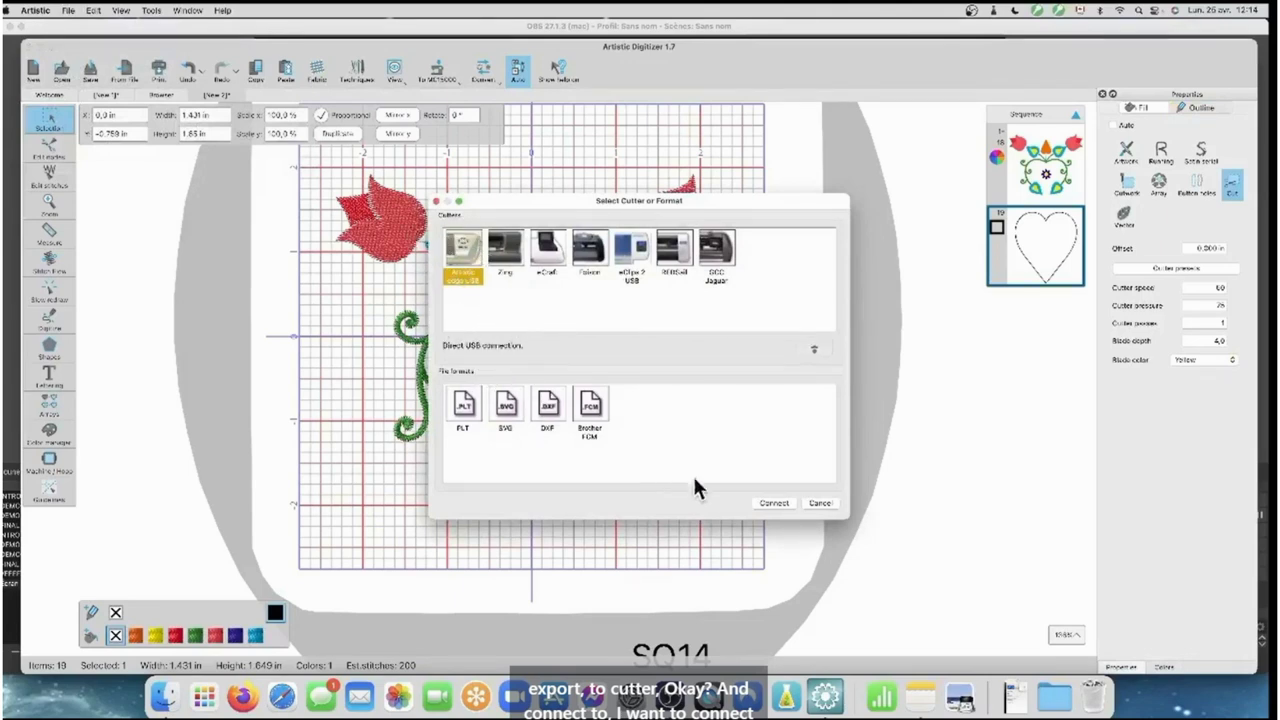
click(775, 501)
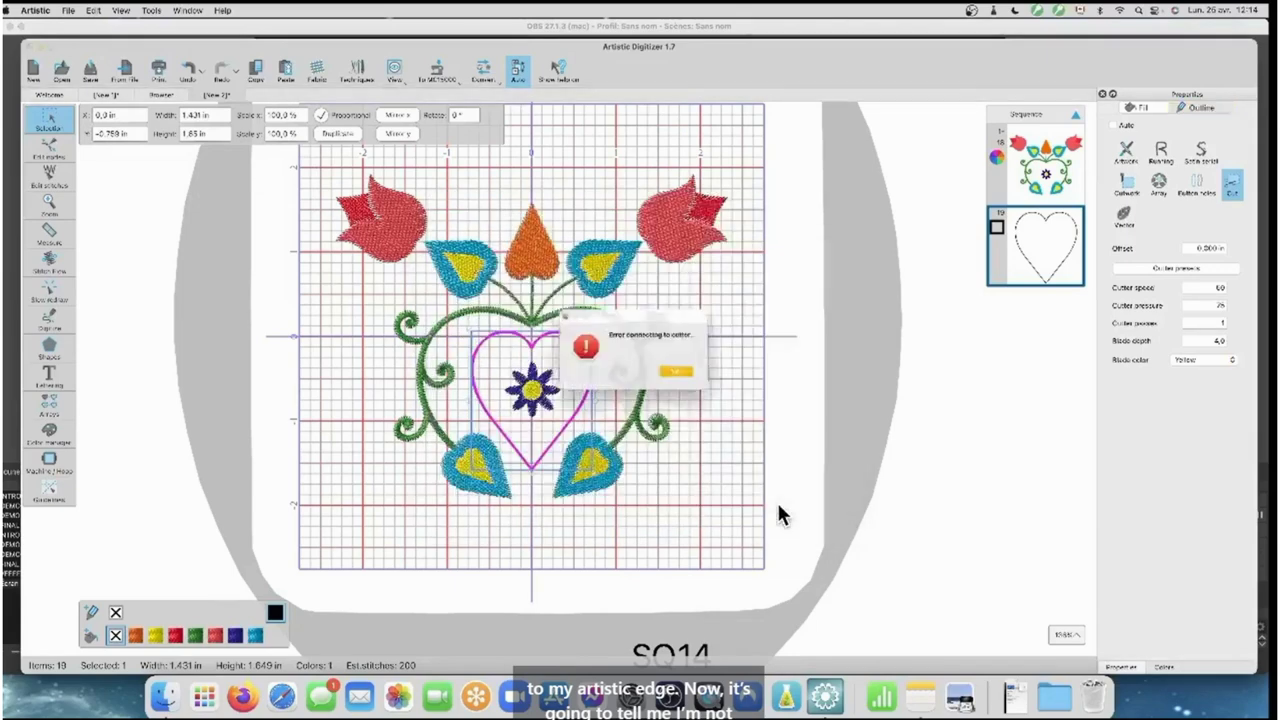
click(683, 375)
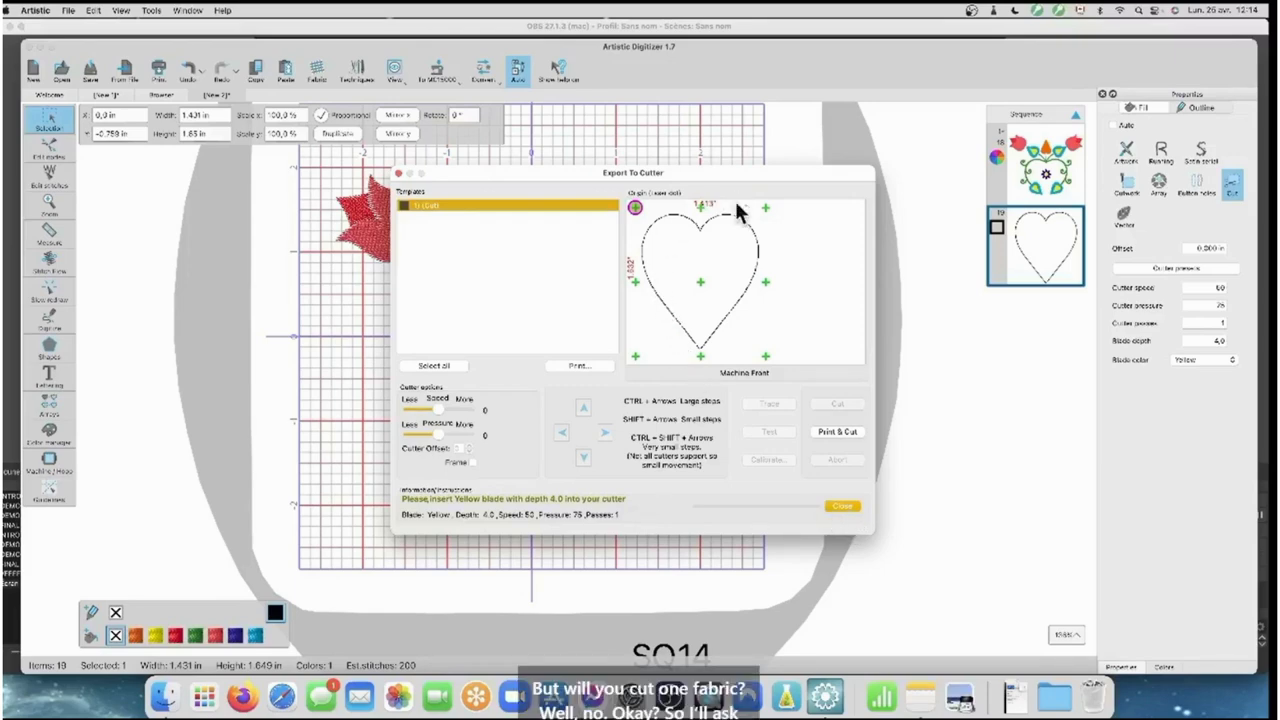
click(843, 506)
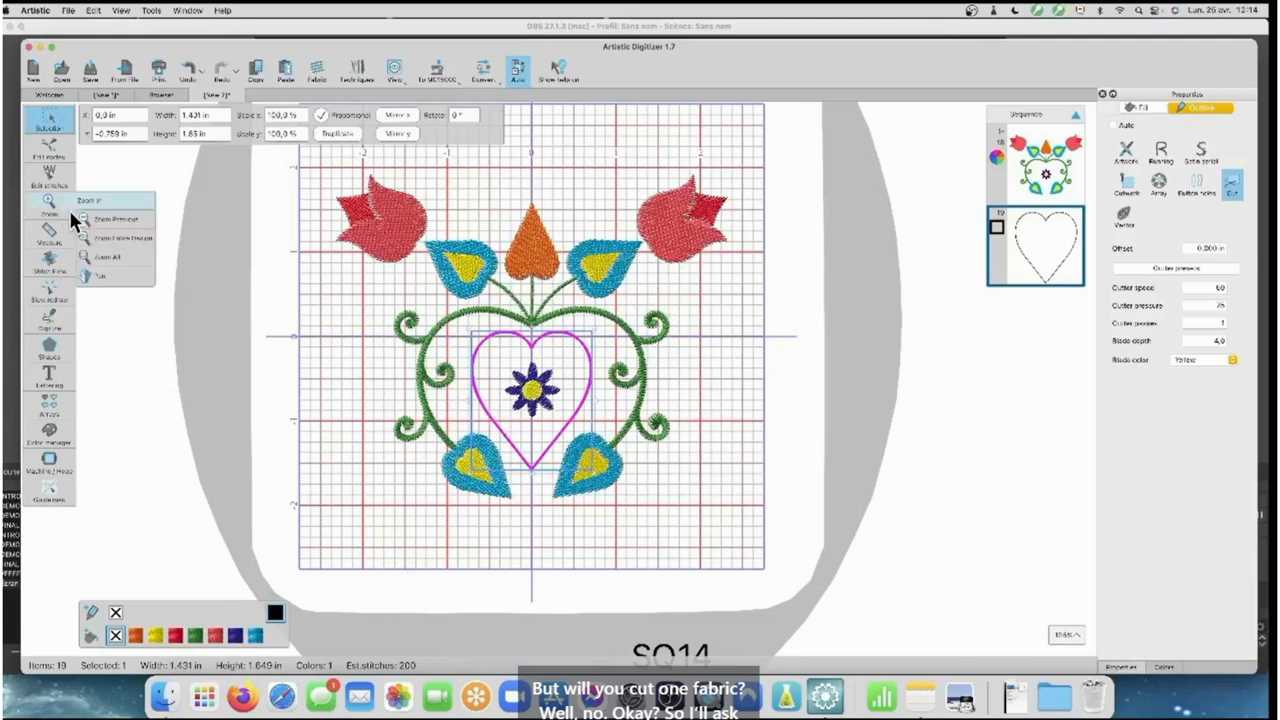
Start a new blank design and go back to the Welcome page
click(33, 72)
mouse_move(59, 121)
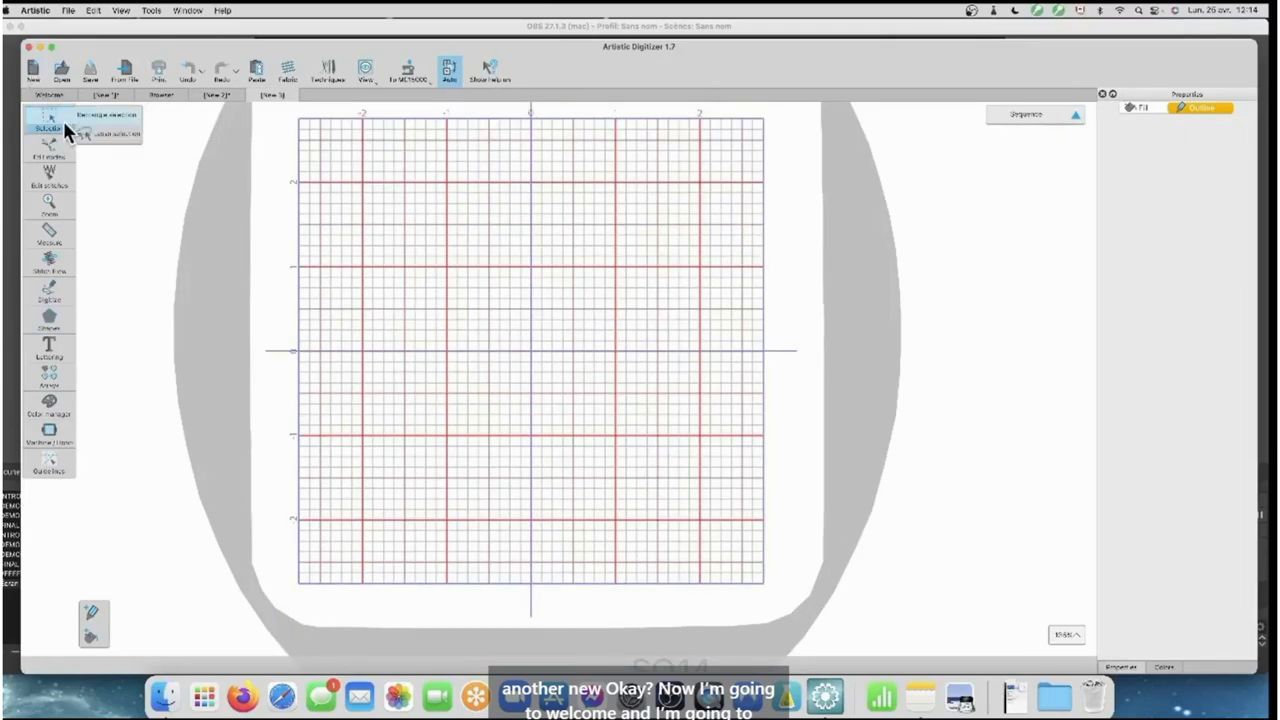
click(92, 133)
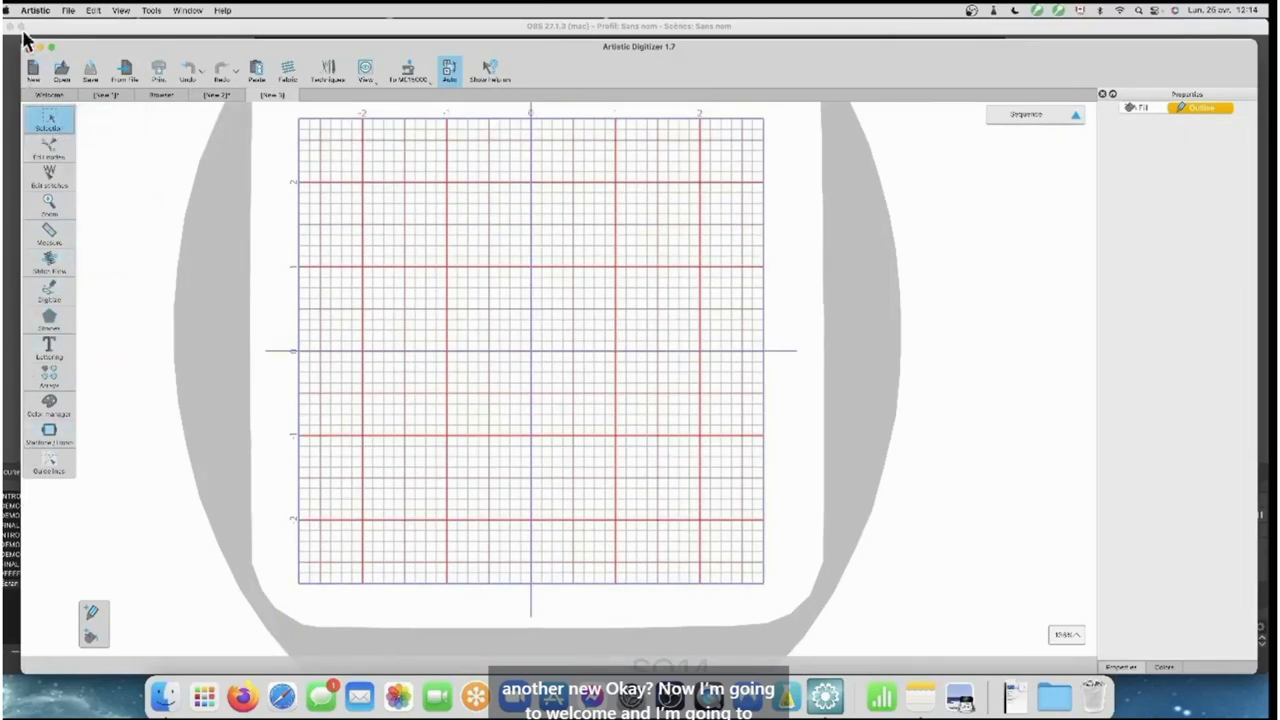
click(50, 94)
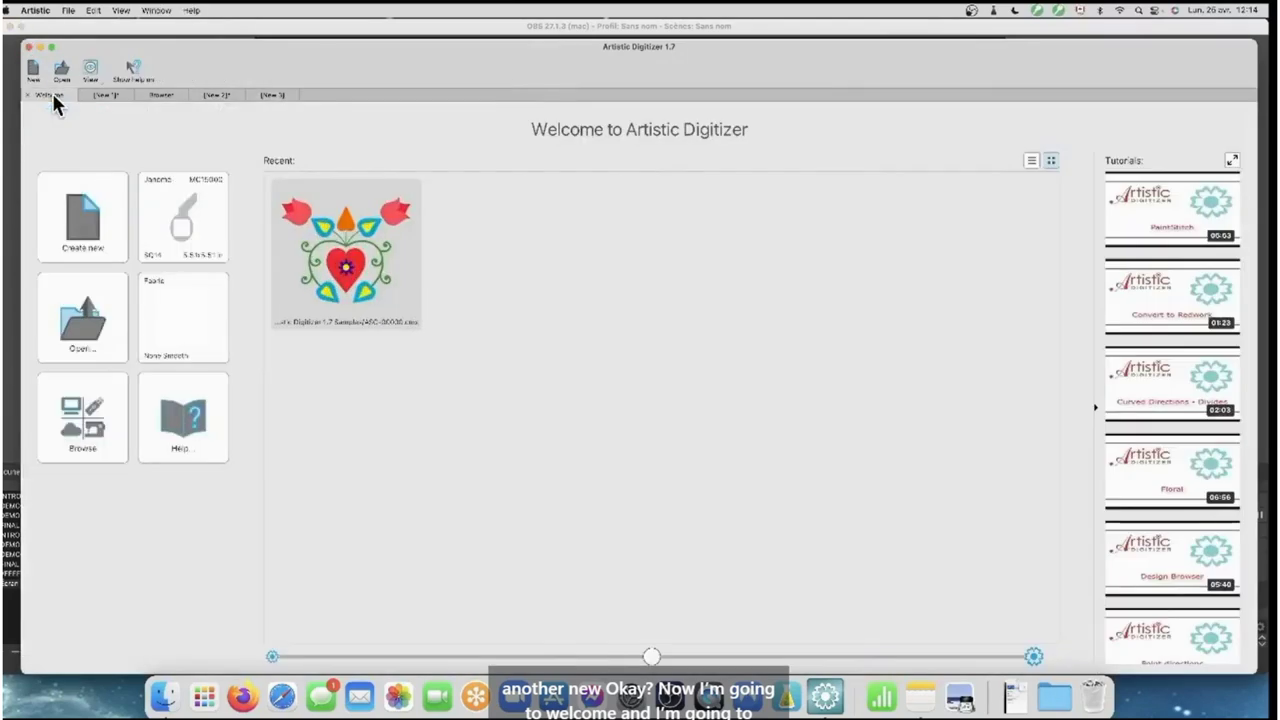
Choose the Cutters Edge 15 machine with Mat 15x15, then return to the heptagon design
click(188, 228)
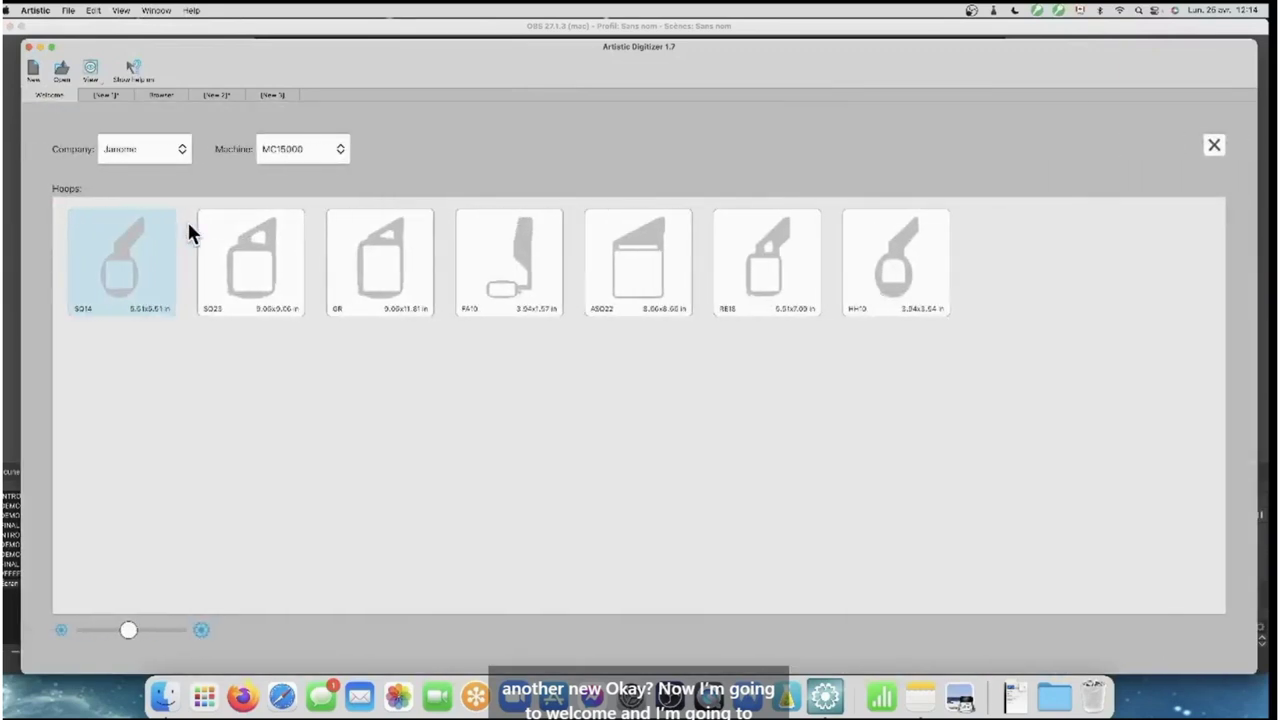
click(182, 149)
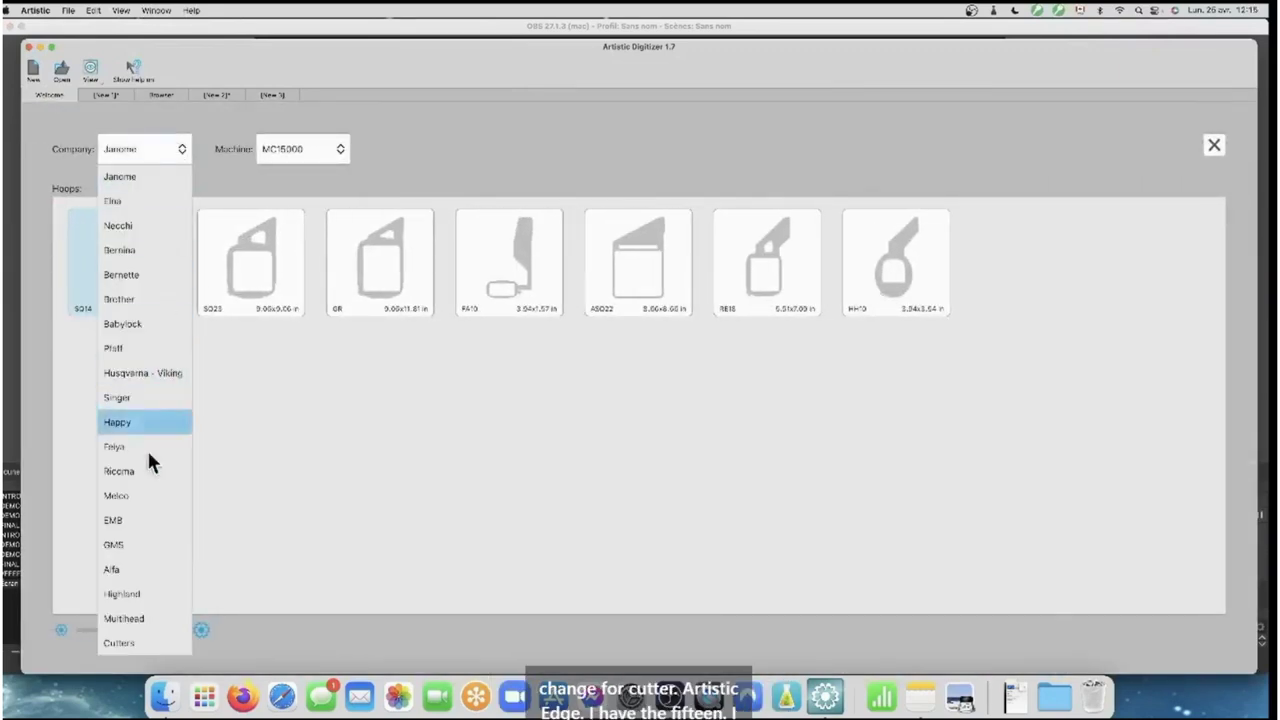
click(117, 646)
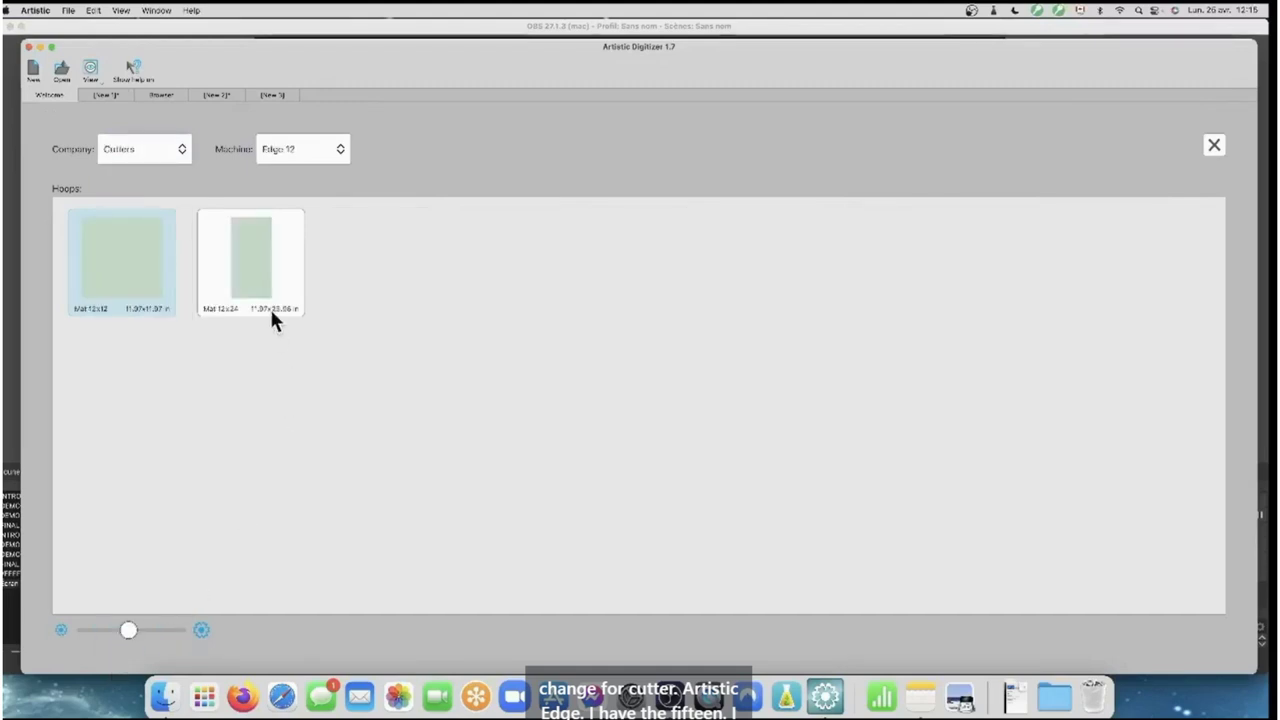
click(340, 149)
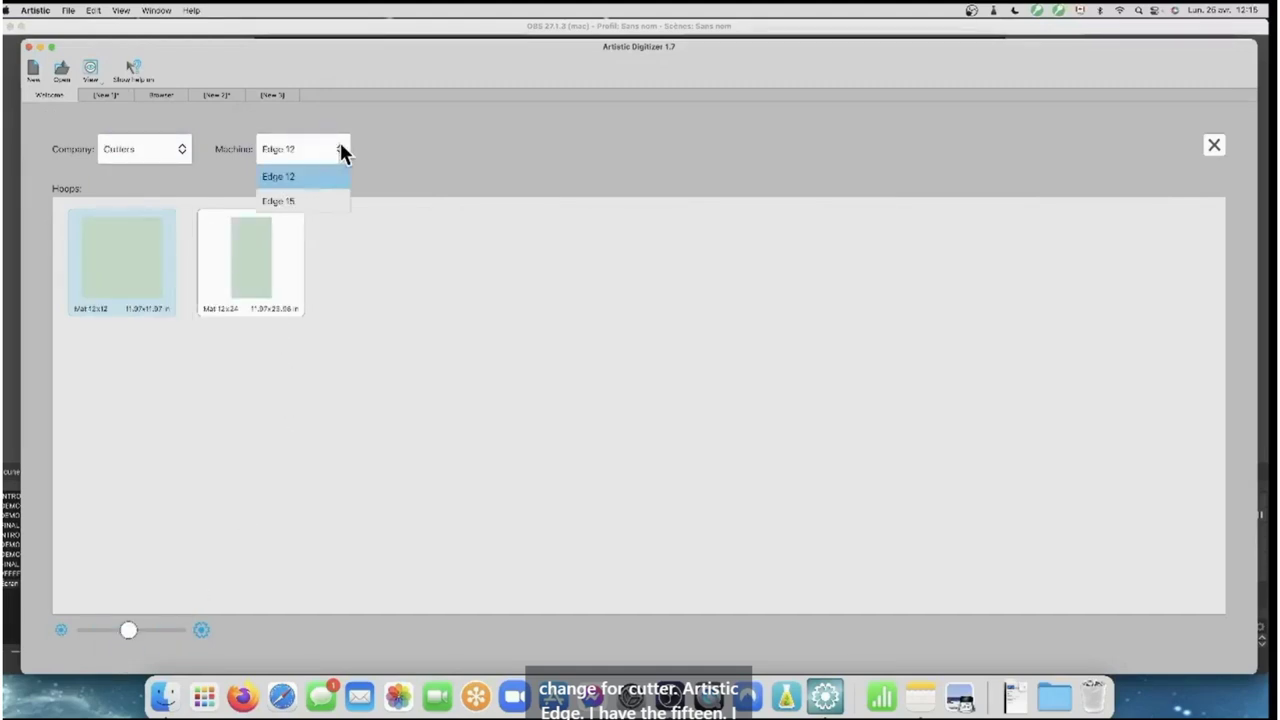
click(289, 201)
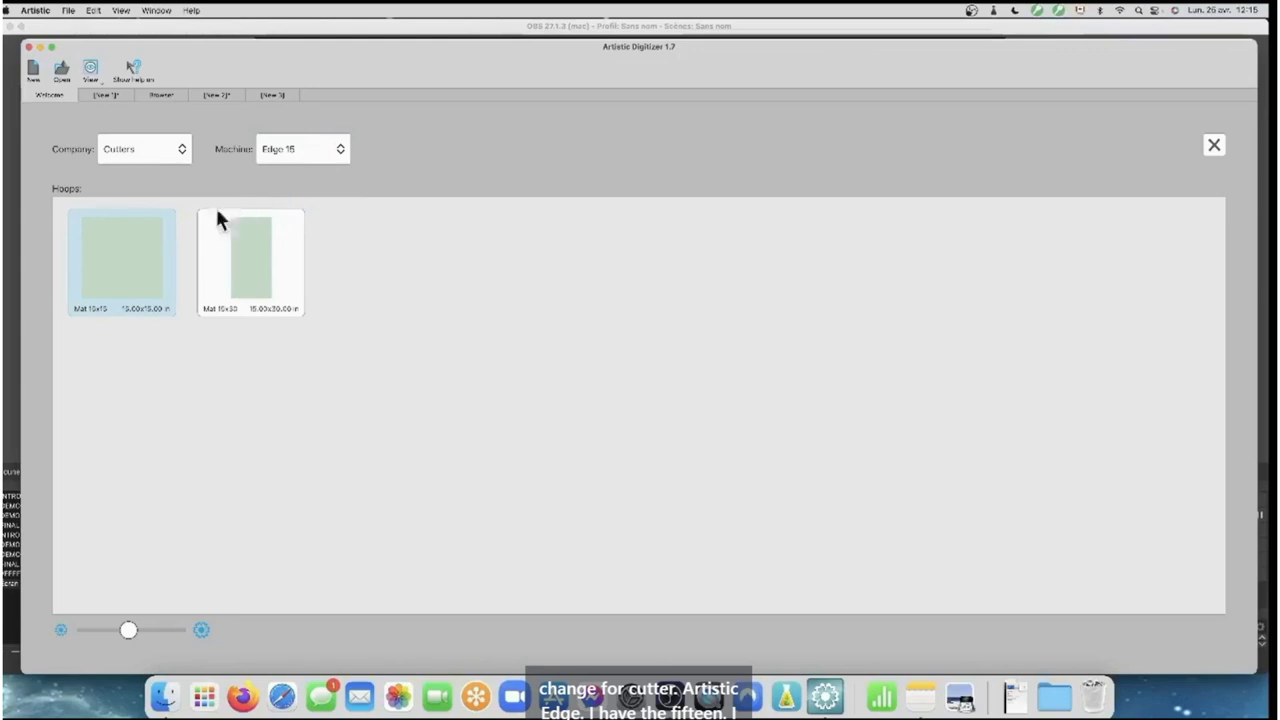
click(122, 265)
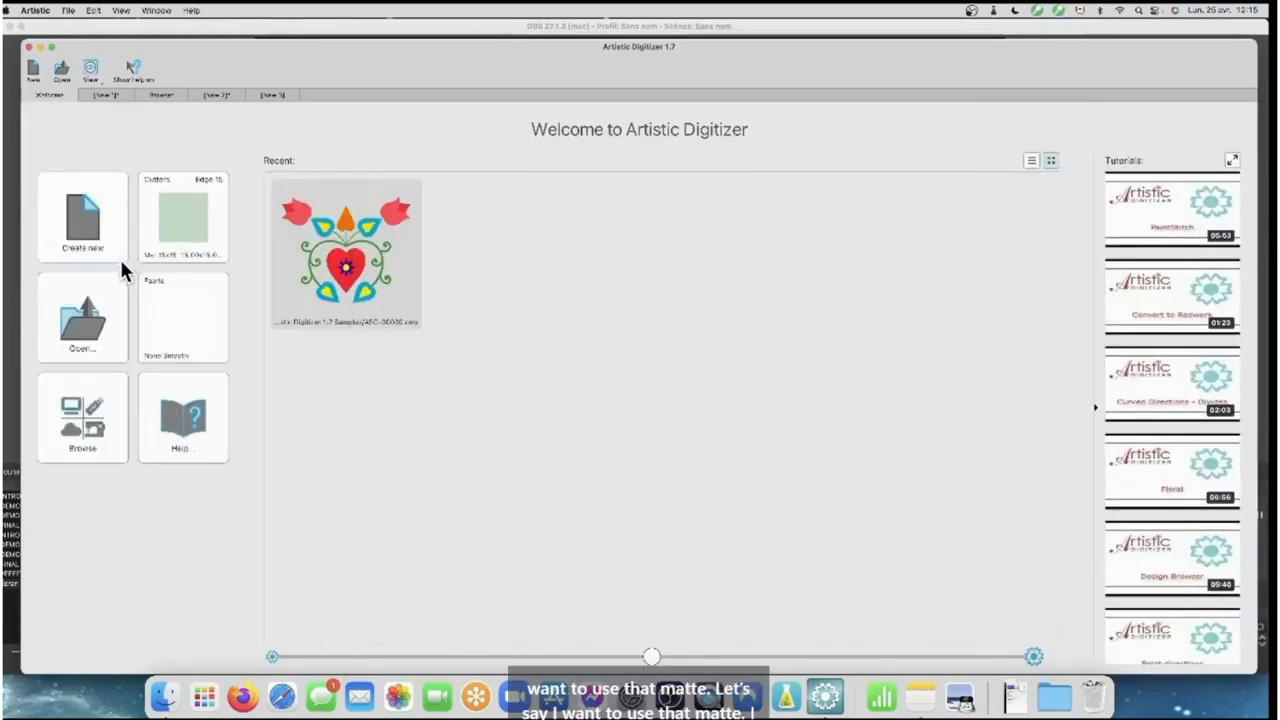
click(103, 93)
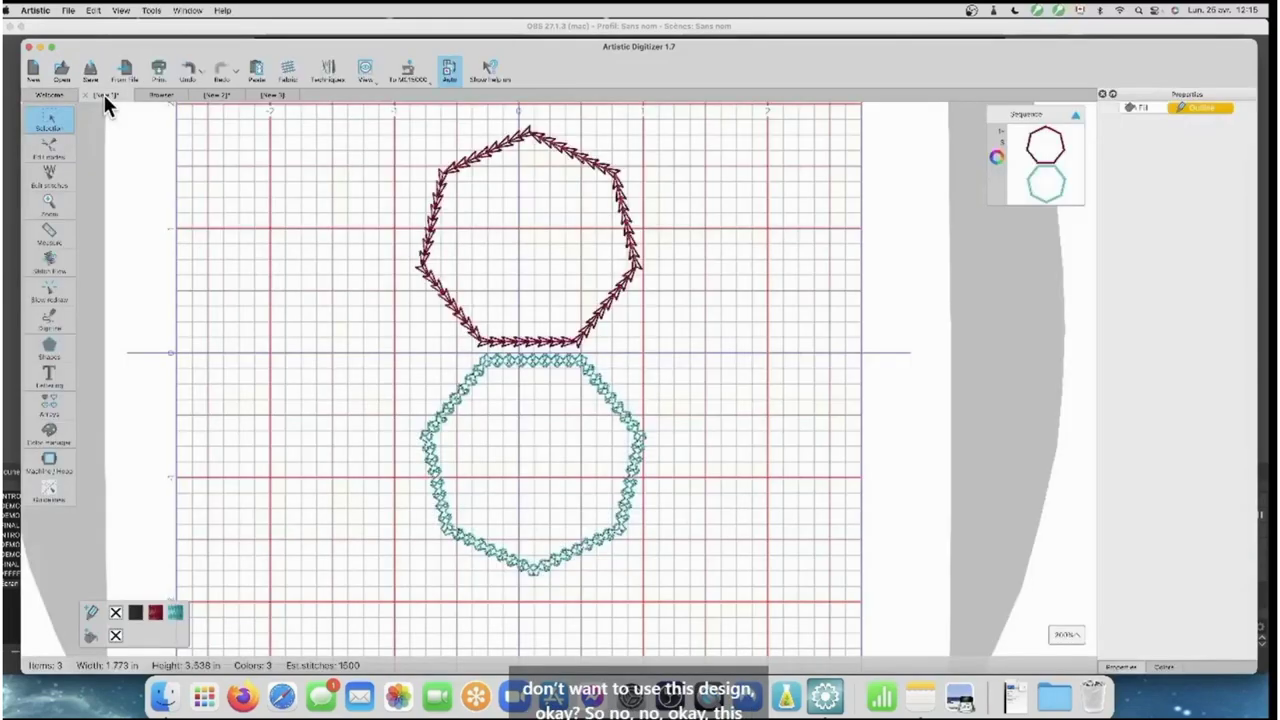
click(161, 96)
Copy the pink heart outline from the floral heart design
click(205, 94)
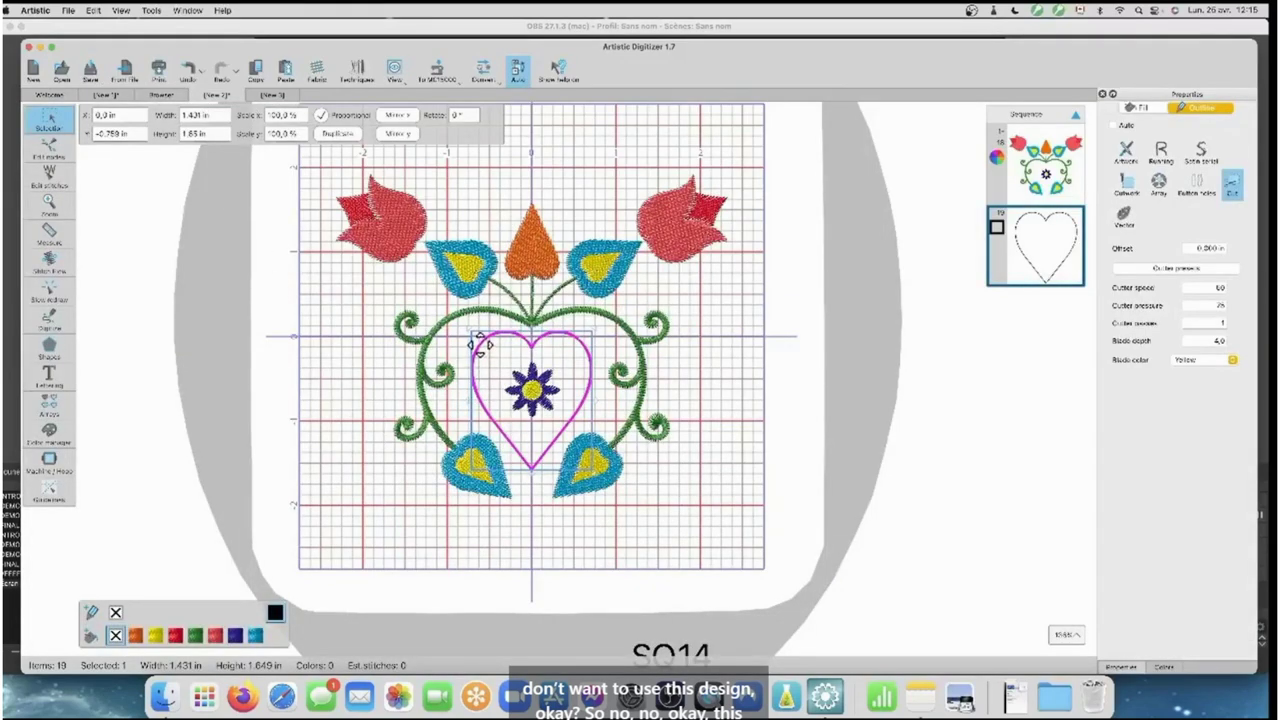
right_click(480, 346)
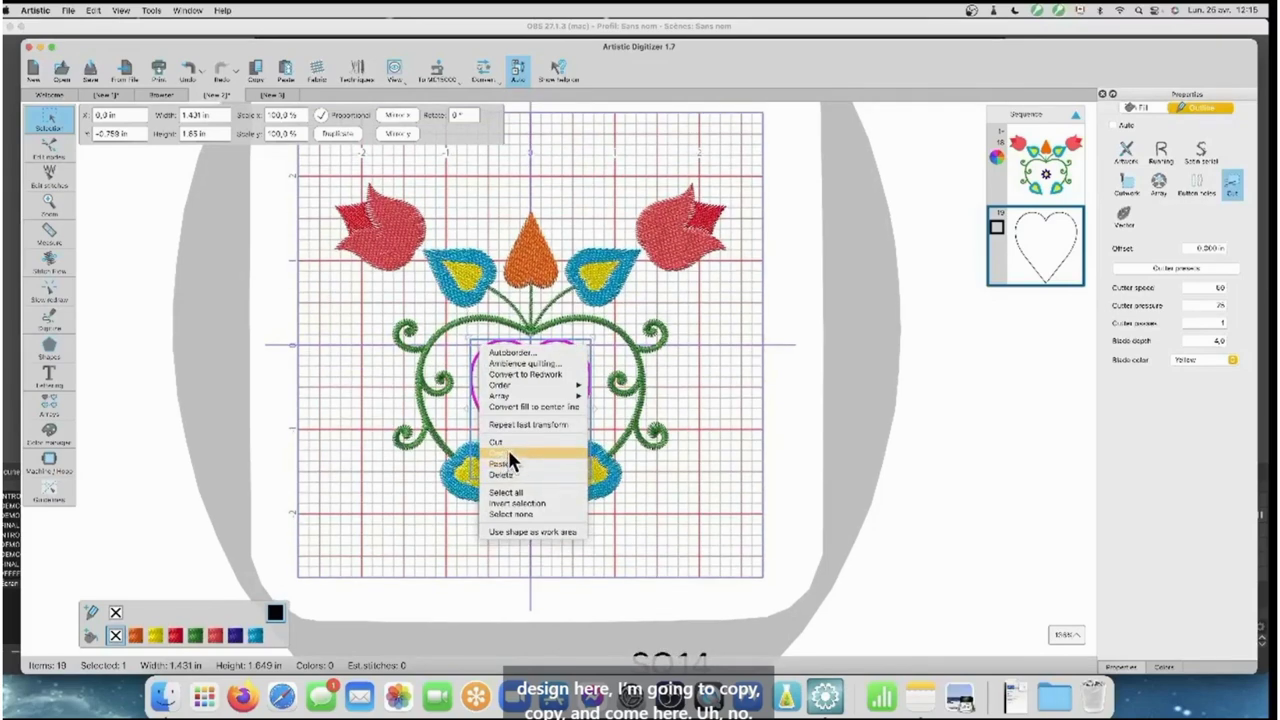
click(502, 462)
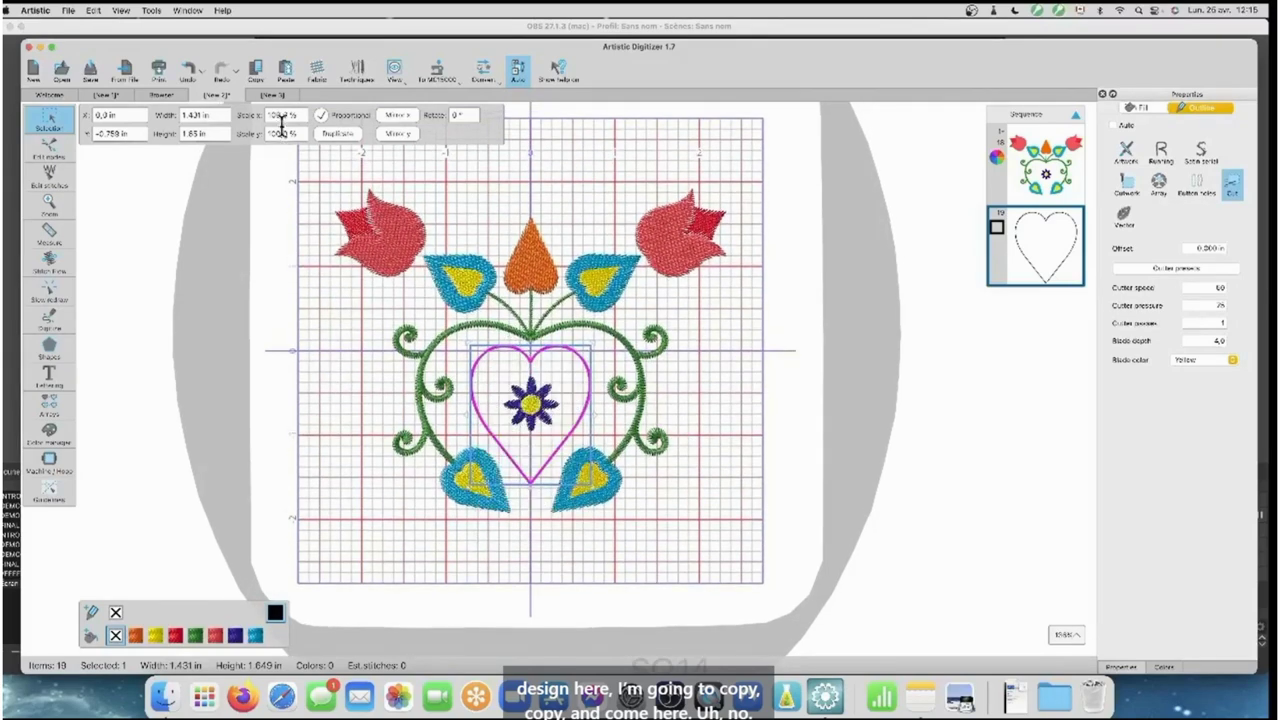
Switch between the open designs and show the hoop around the heptagon design
click(272, 94)
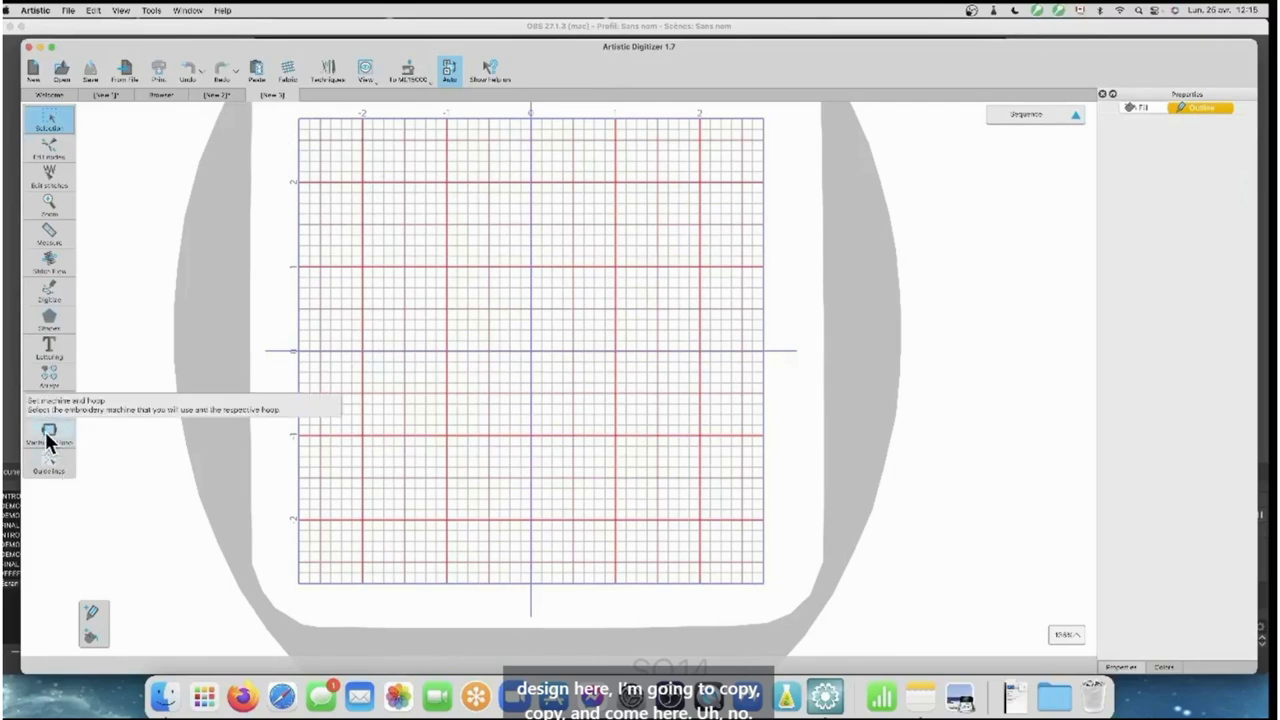
click(222, 94)
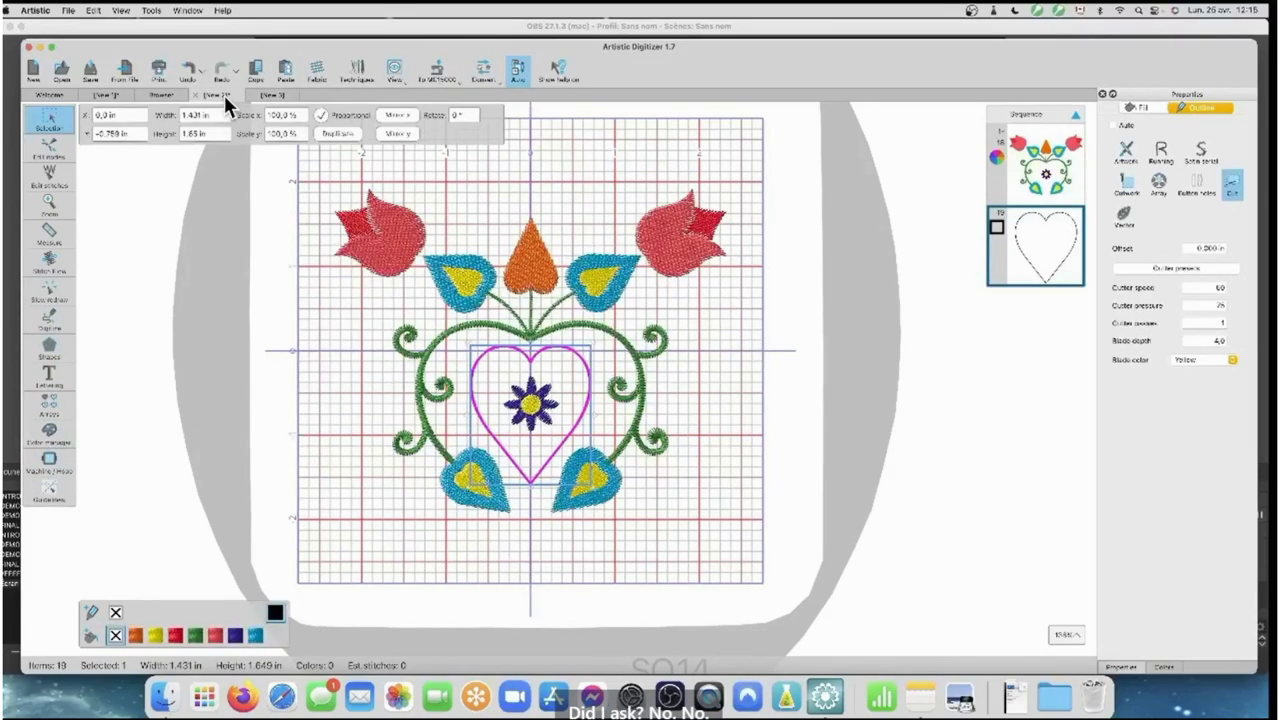
click(175, 96)
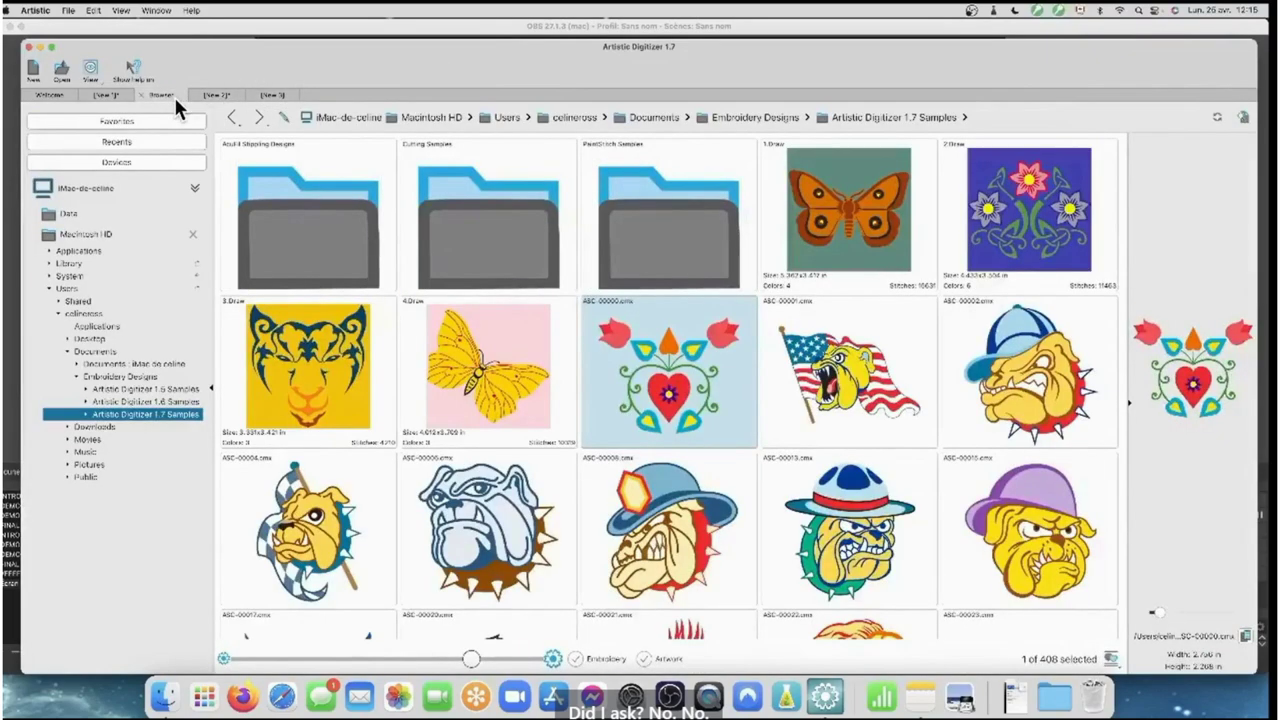
click(110, 94)
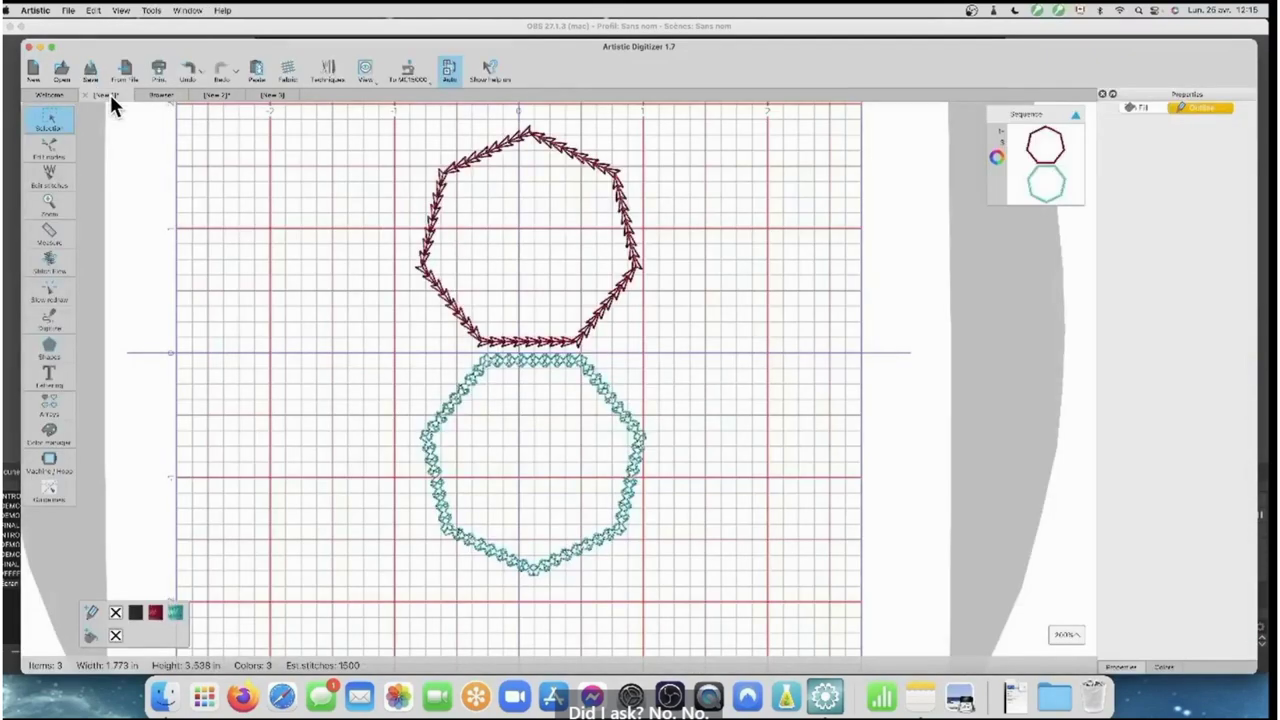
click(46, 470)
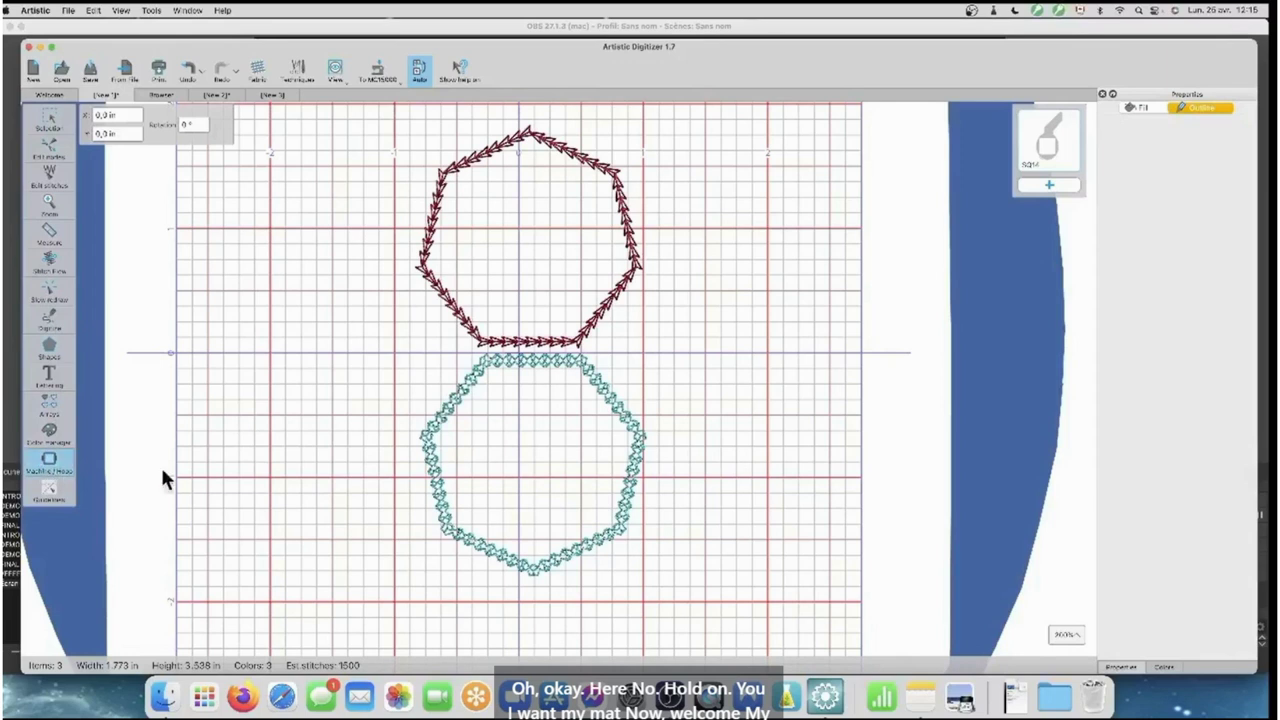
Start a new design and confirm Edge 15 as the cutter in the hoop chooser
click(33, 76)
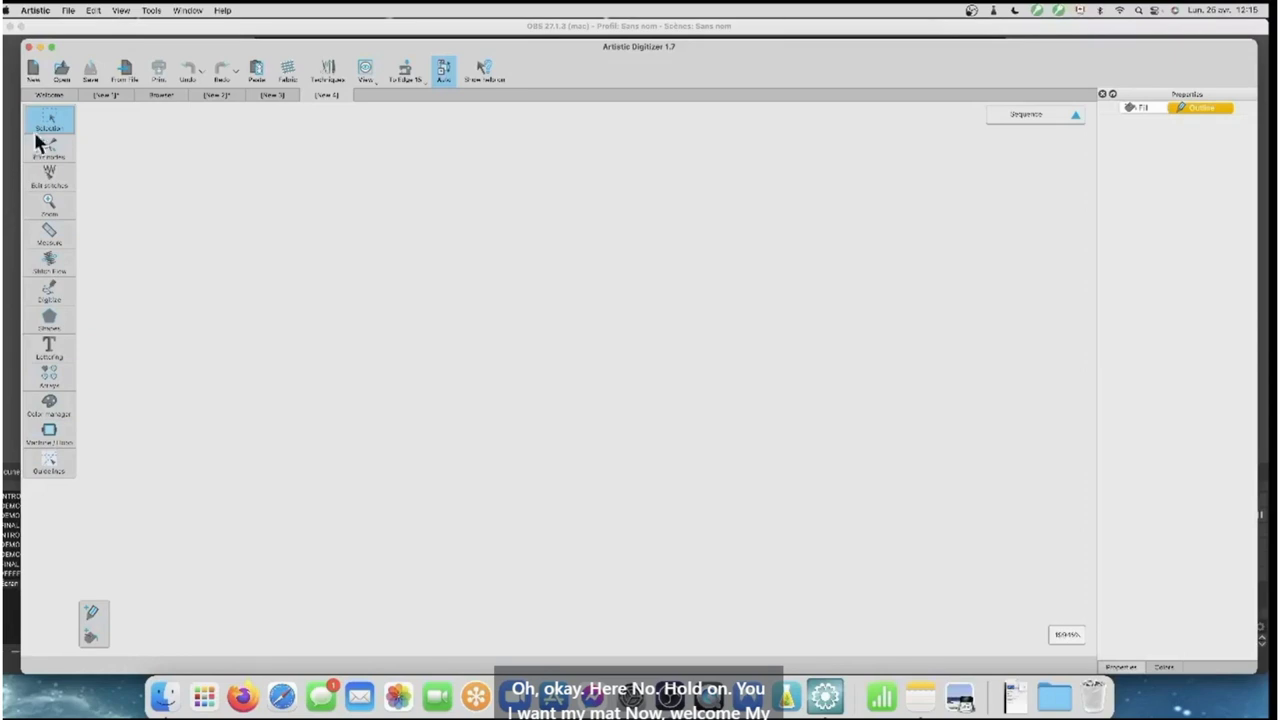
click(51, 94)
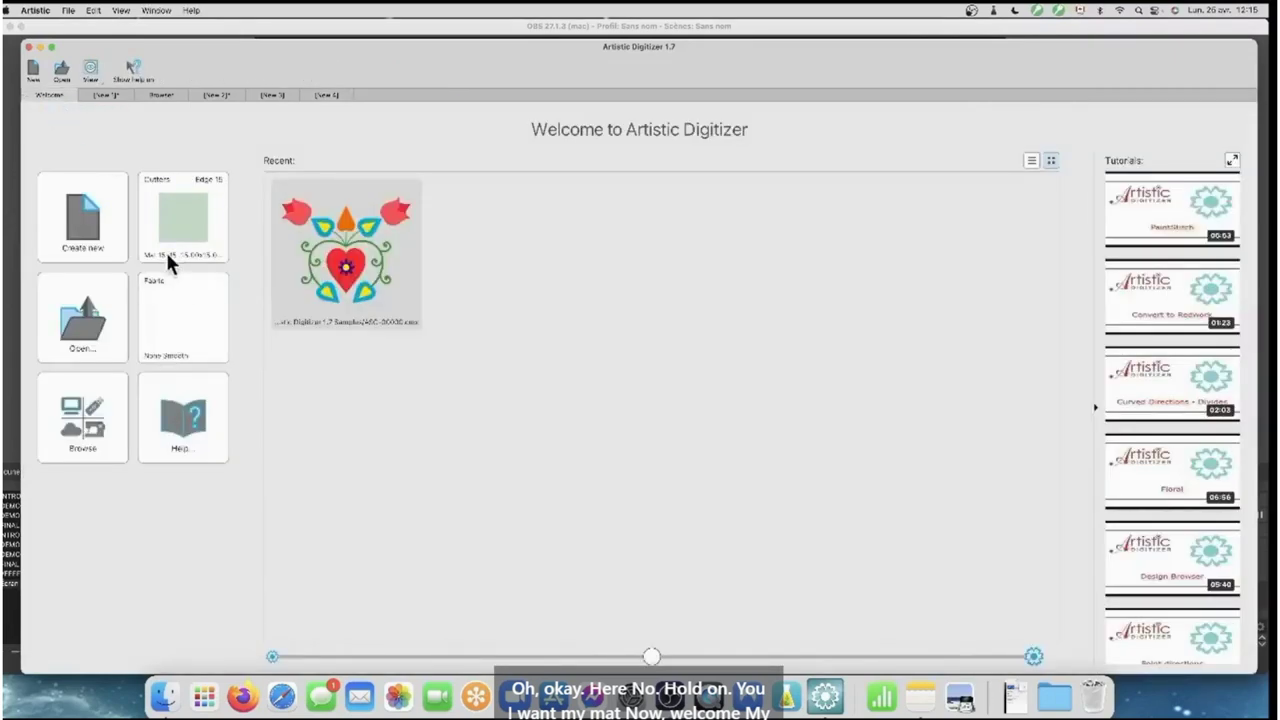
click(186, 219)
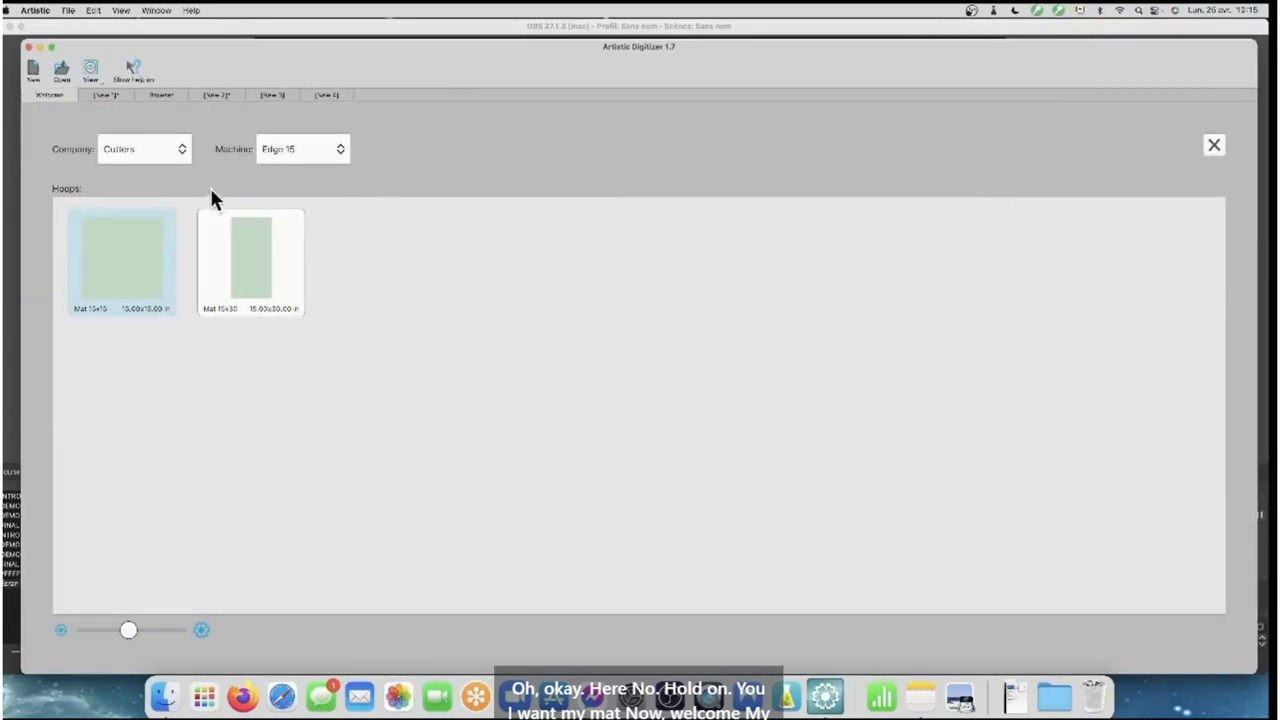
click(292, 155)
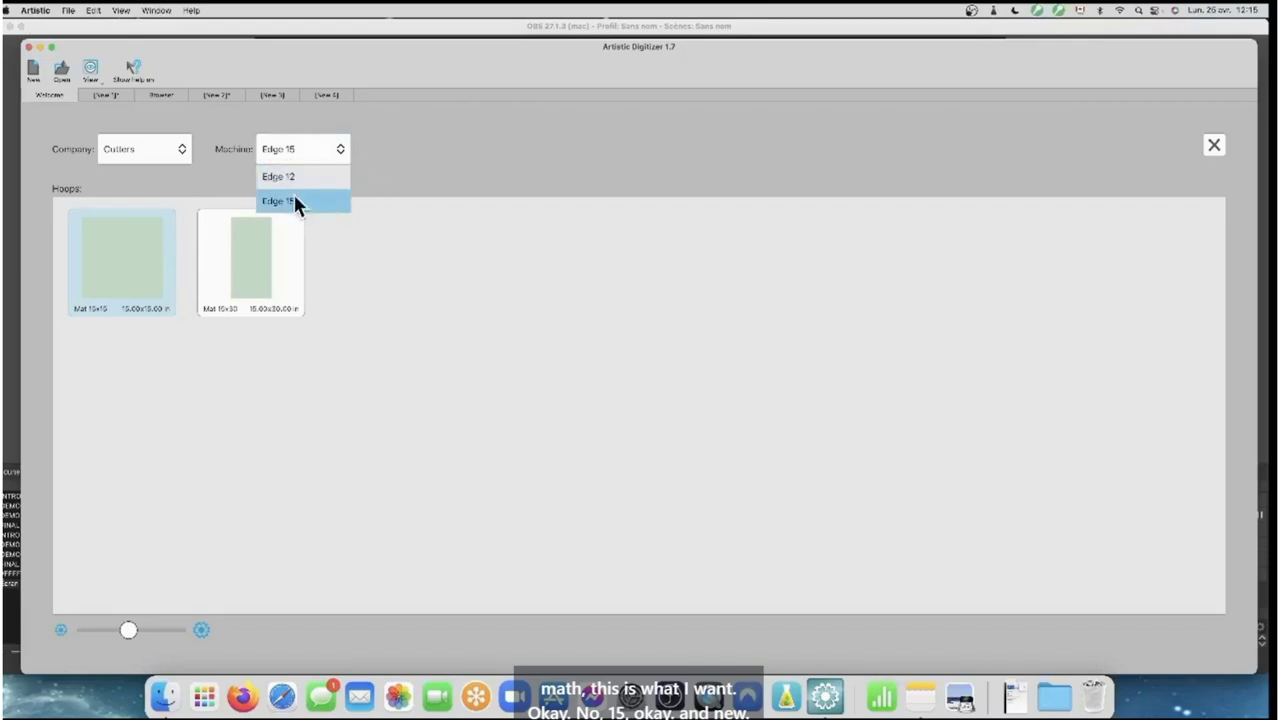
click(294, 201)
click(1213, 145)
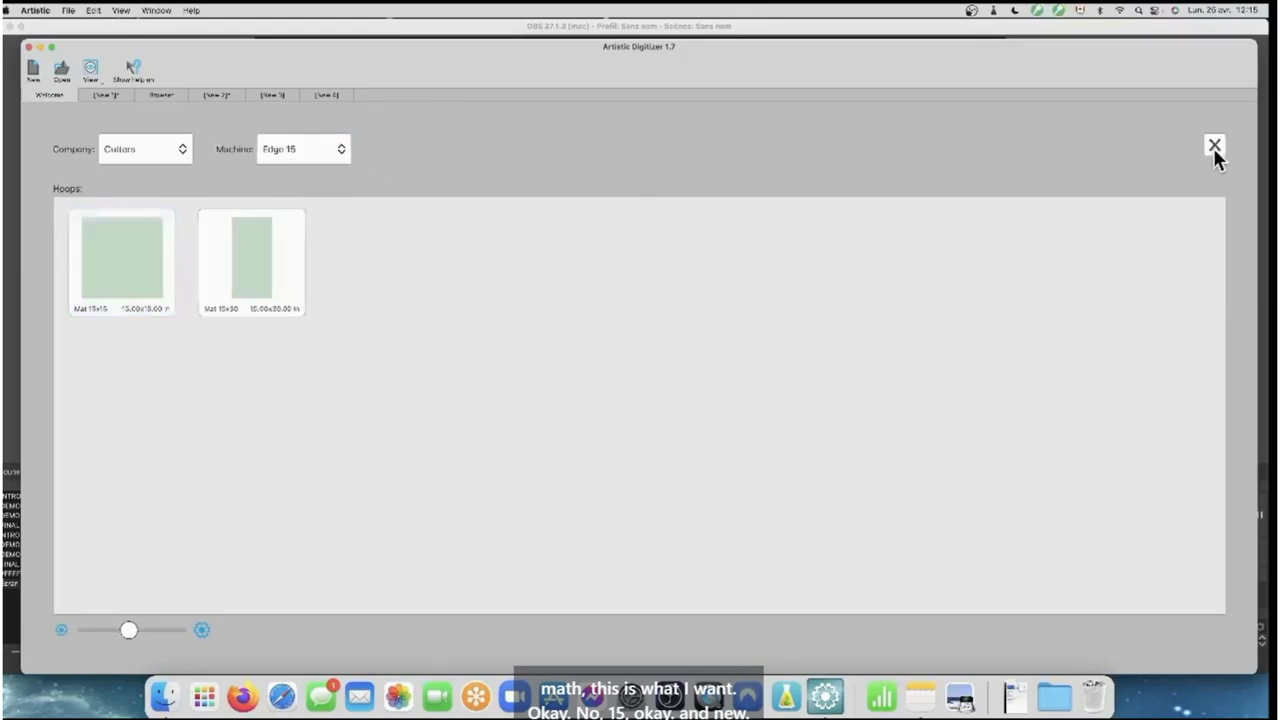
Start another blank design, show its 15x15 mat, and close the display options unchanged
click(33, 75)
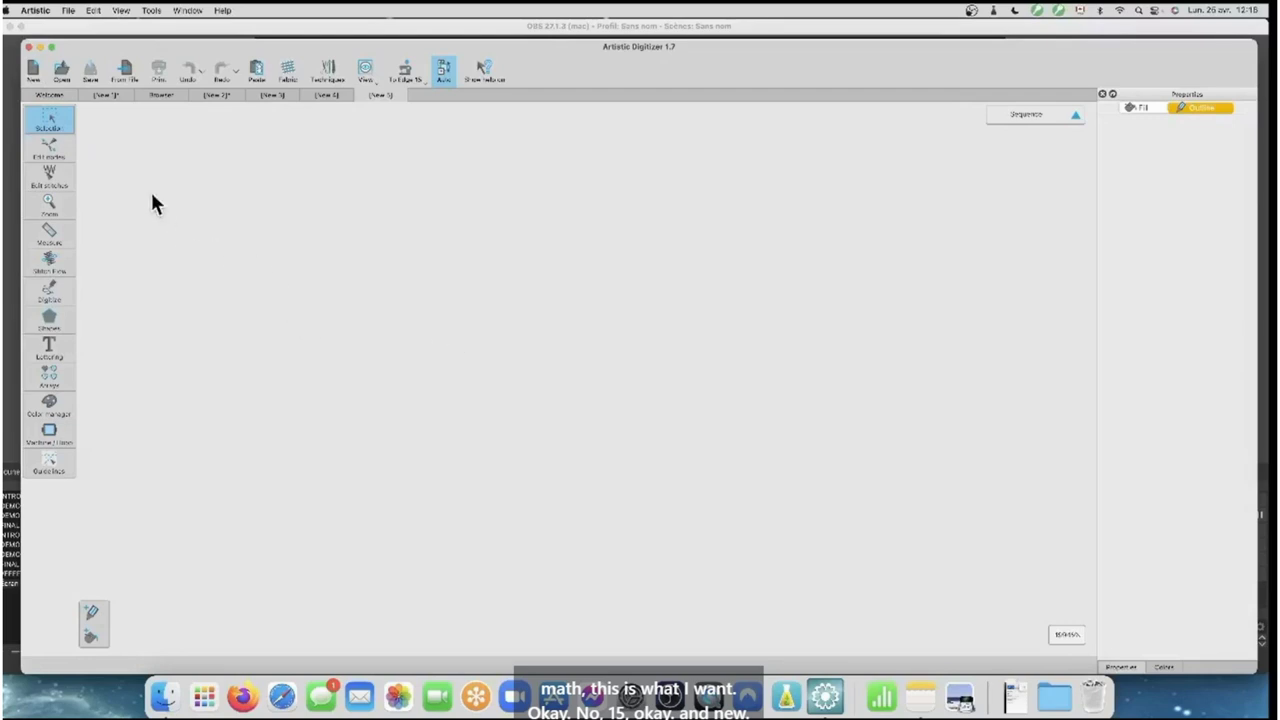
click(48, 434)
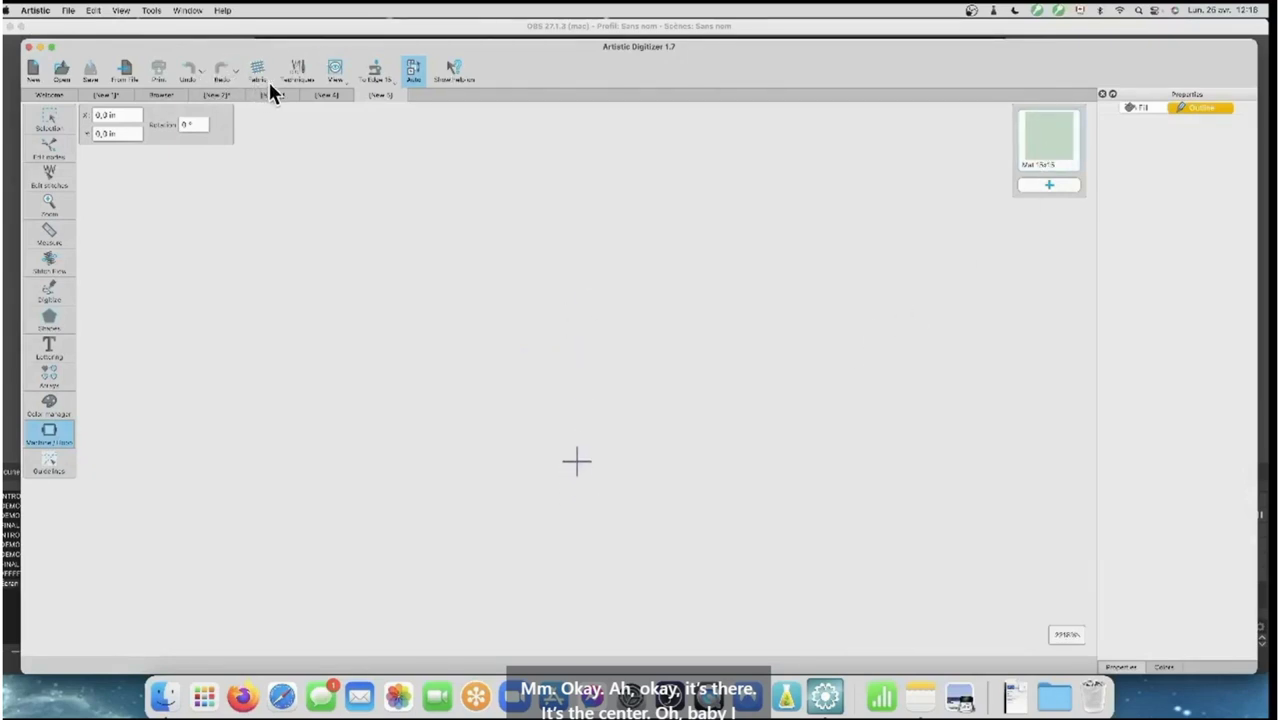
click(124, 15)
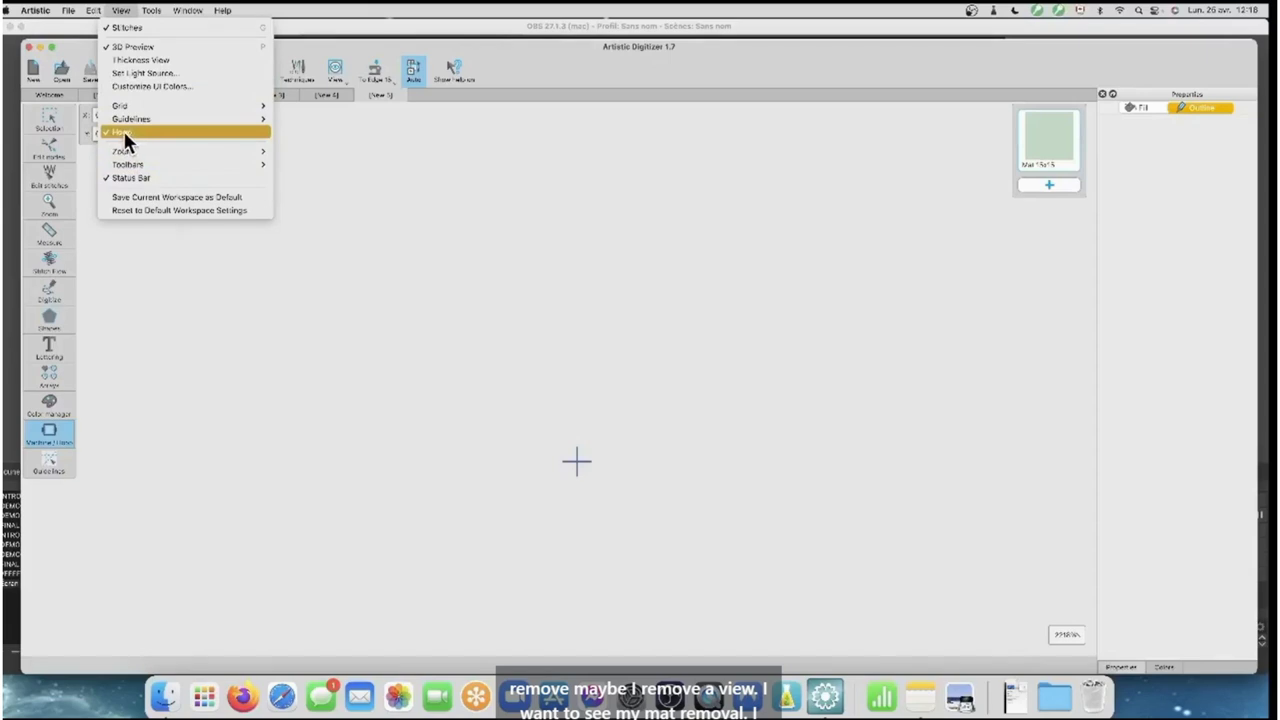
mouse_move(127, 121)
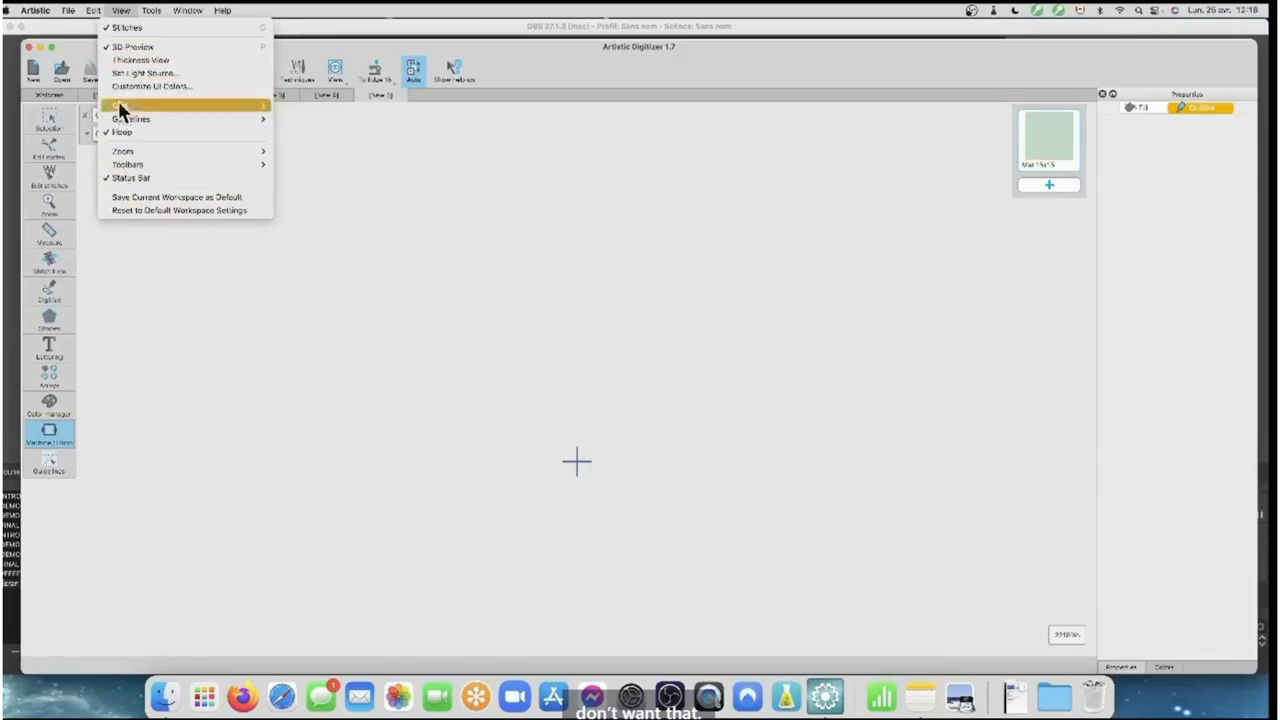
click(418, 245)
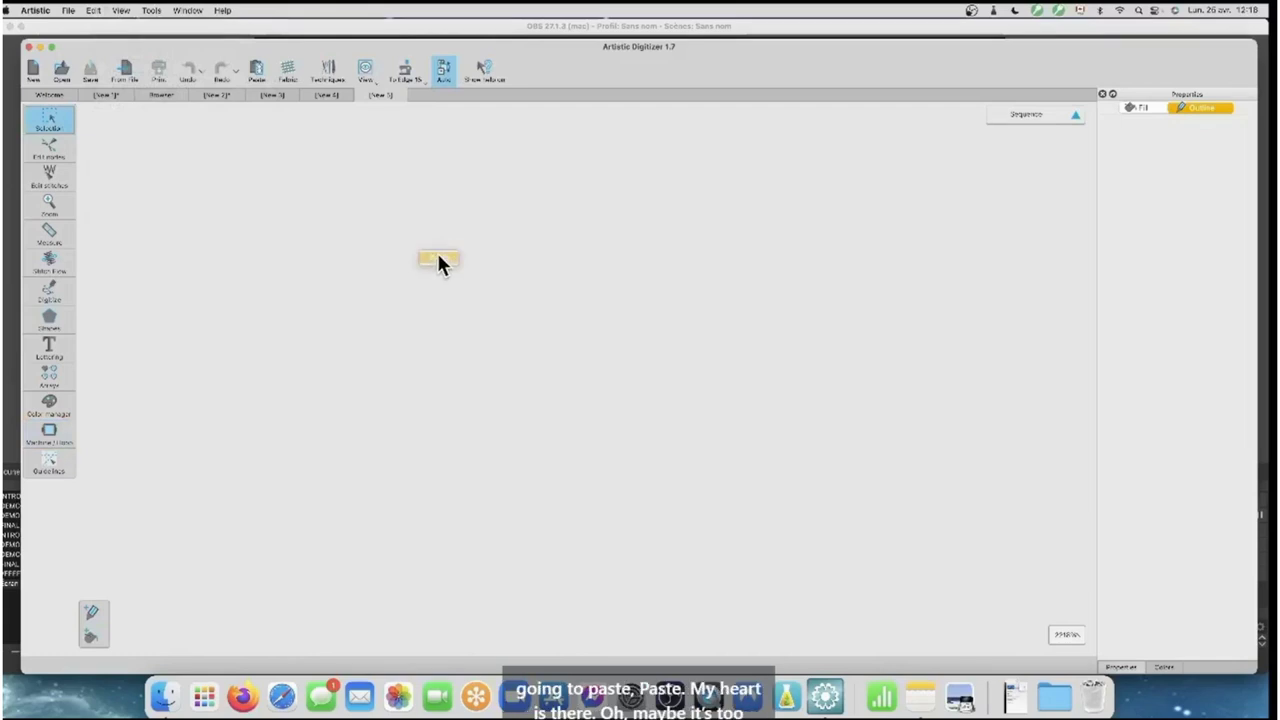
Paste the heart outline into the new design and zoom to 50% to see the whole mat
key(super+v)
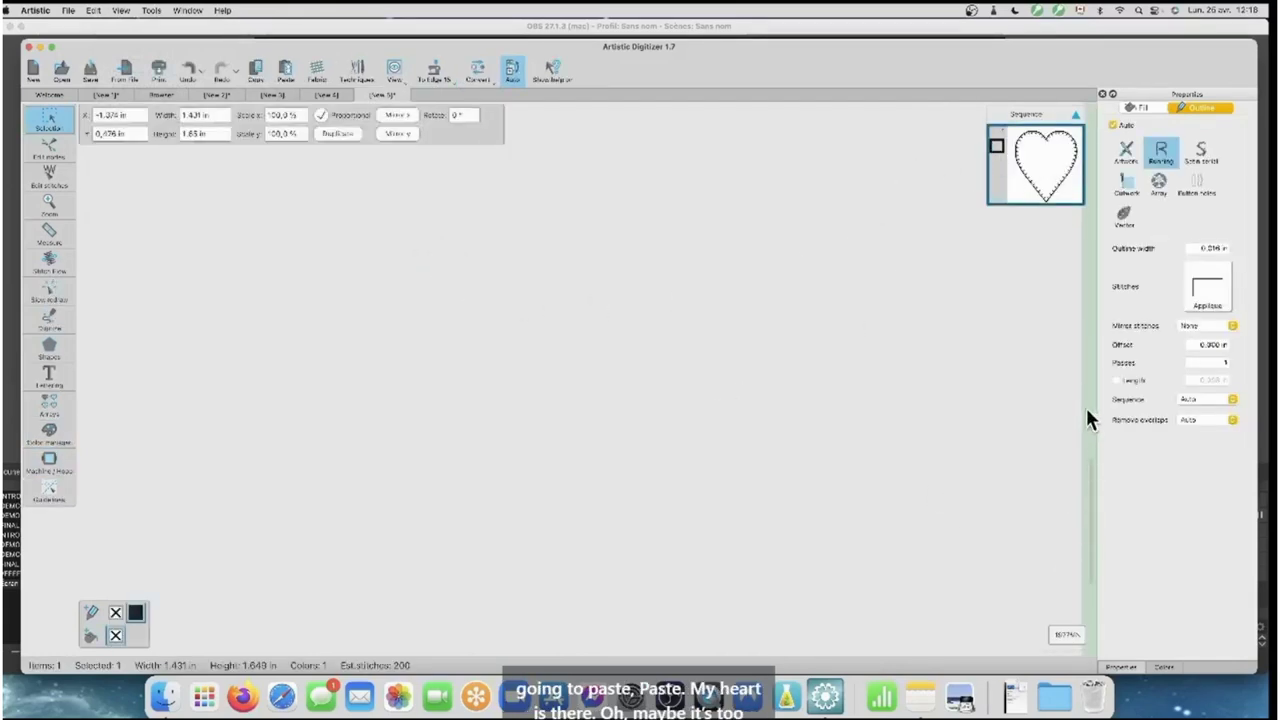
click(1065, 636)
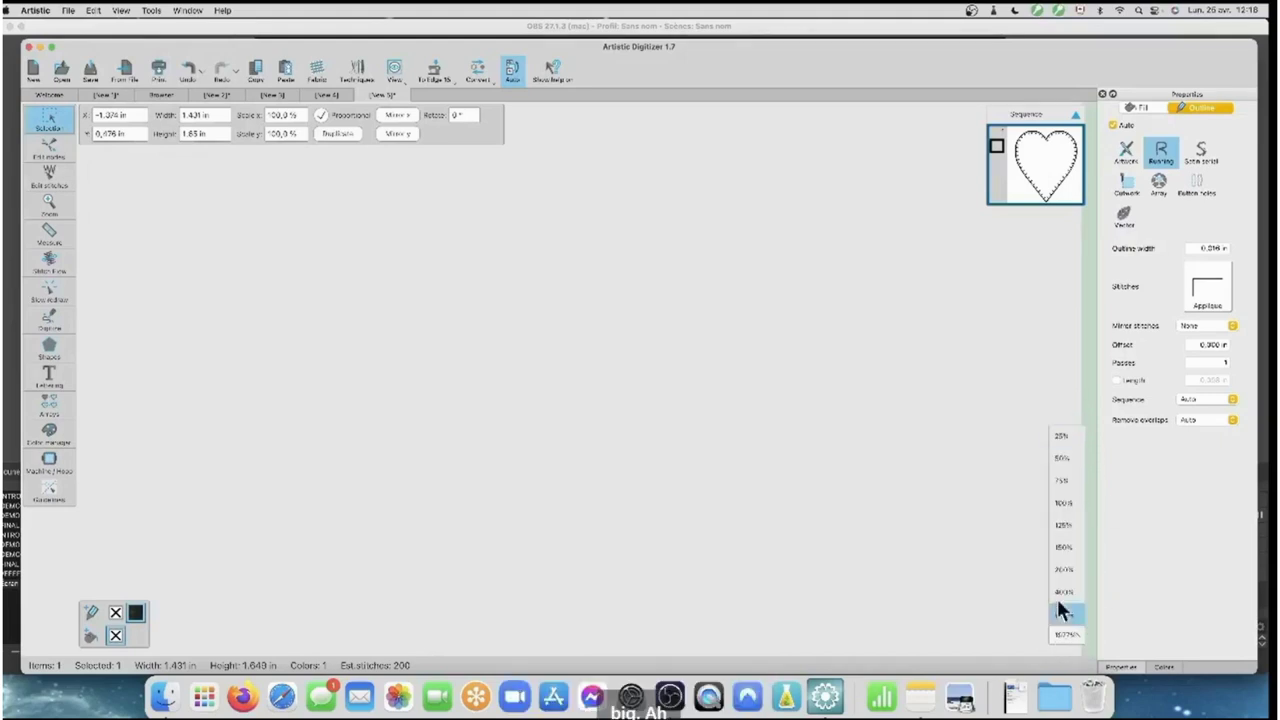
click(1060, 460)
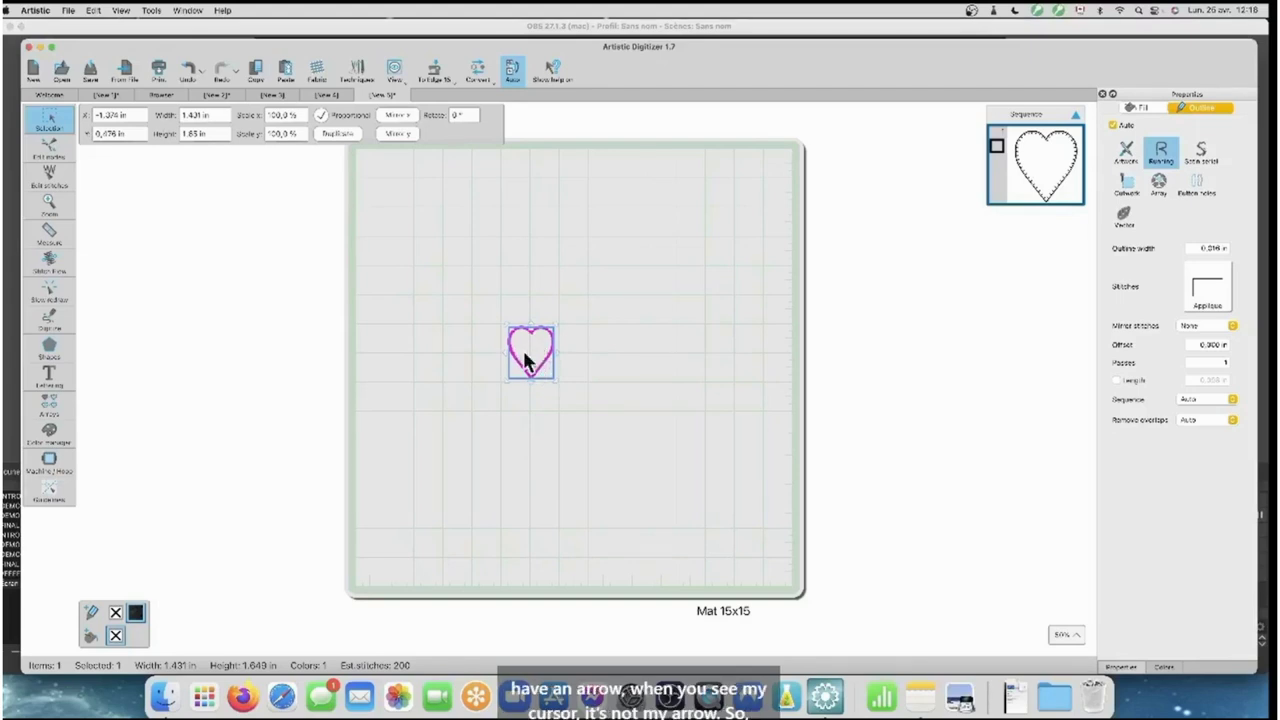
Place the heart at the mat's upper-left and paste copies beside it to make four hearts
drag(530, 352, 386, 180)
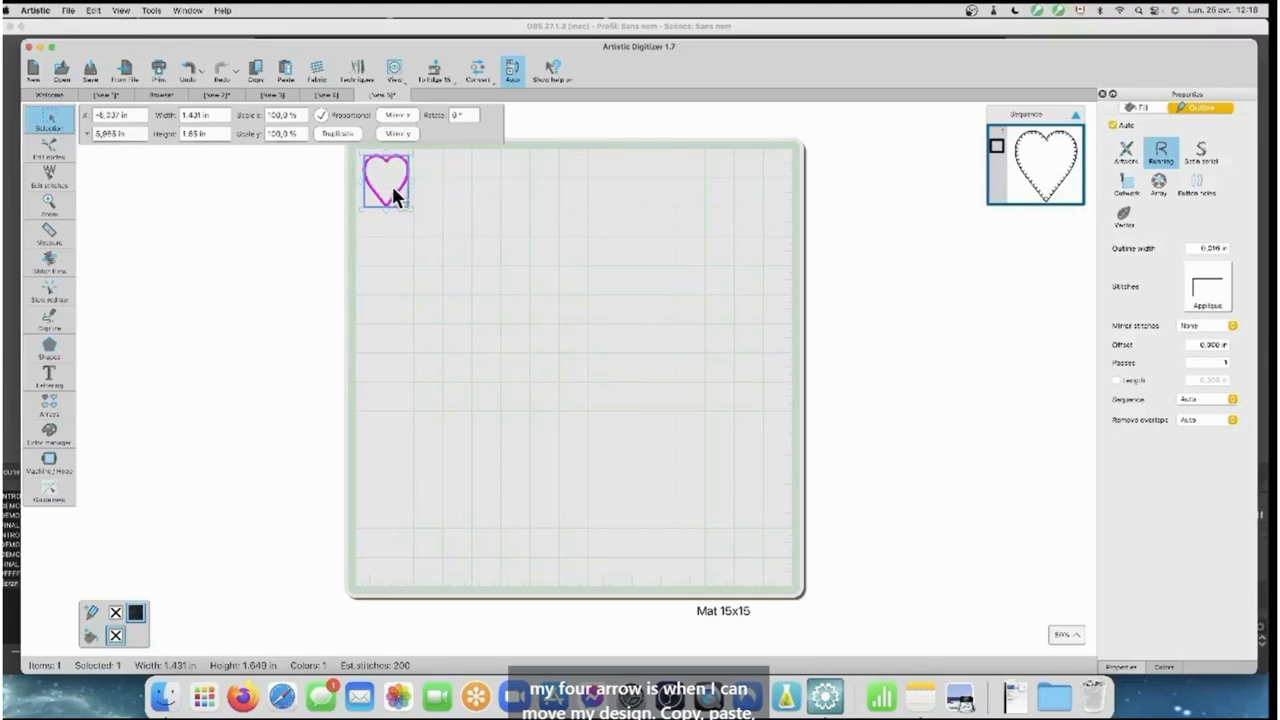
click(286, 70)
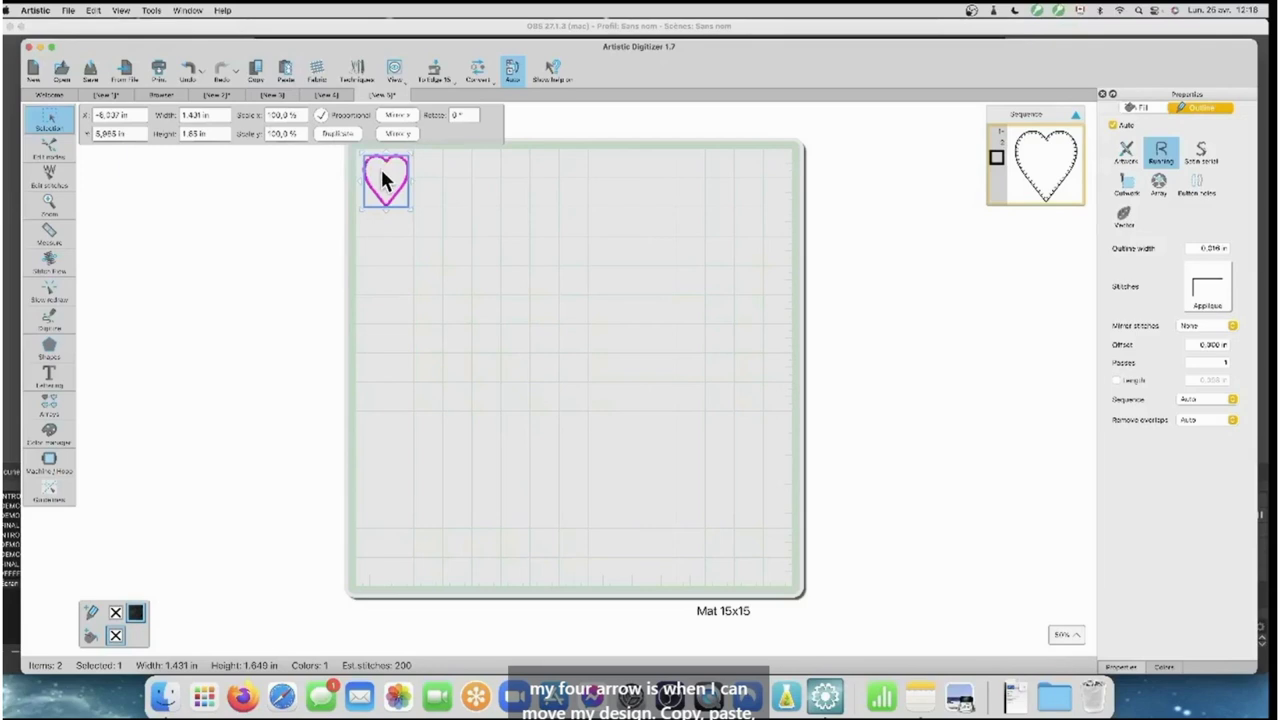
drag(376, 163, 425, 163)
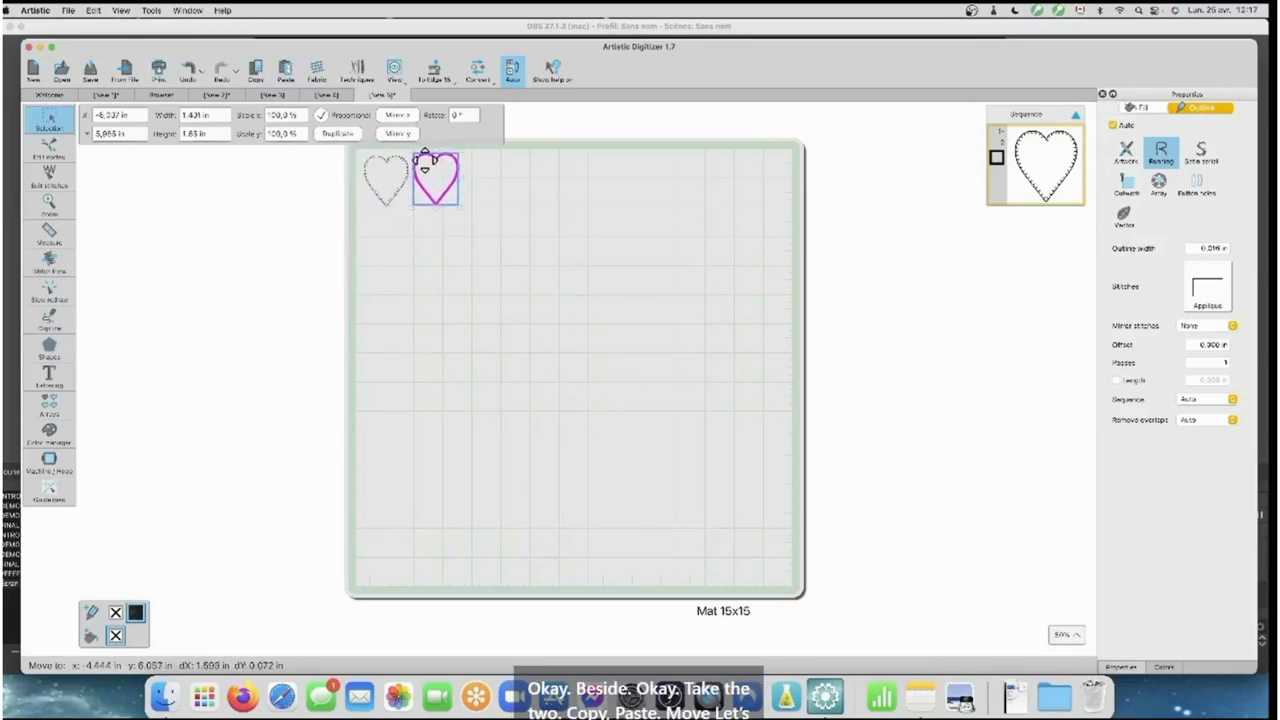
click(472, 228)
drag(472, 220, 341, 134)
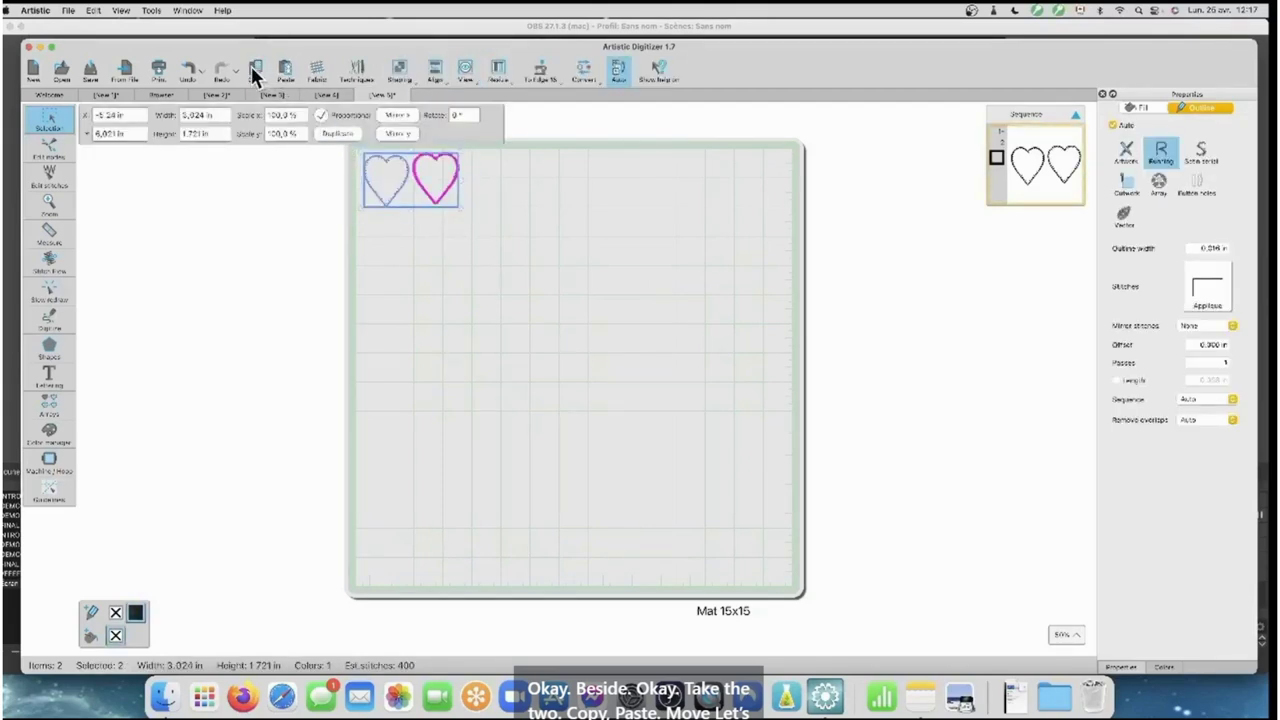
click(287, 65)
drag(400, 167, 498, 166)
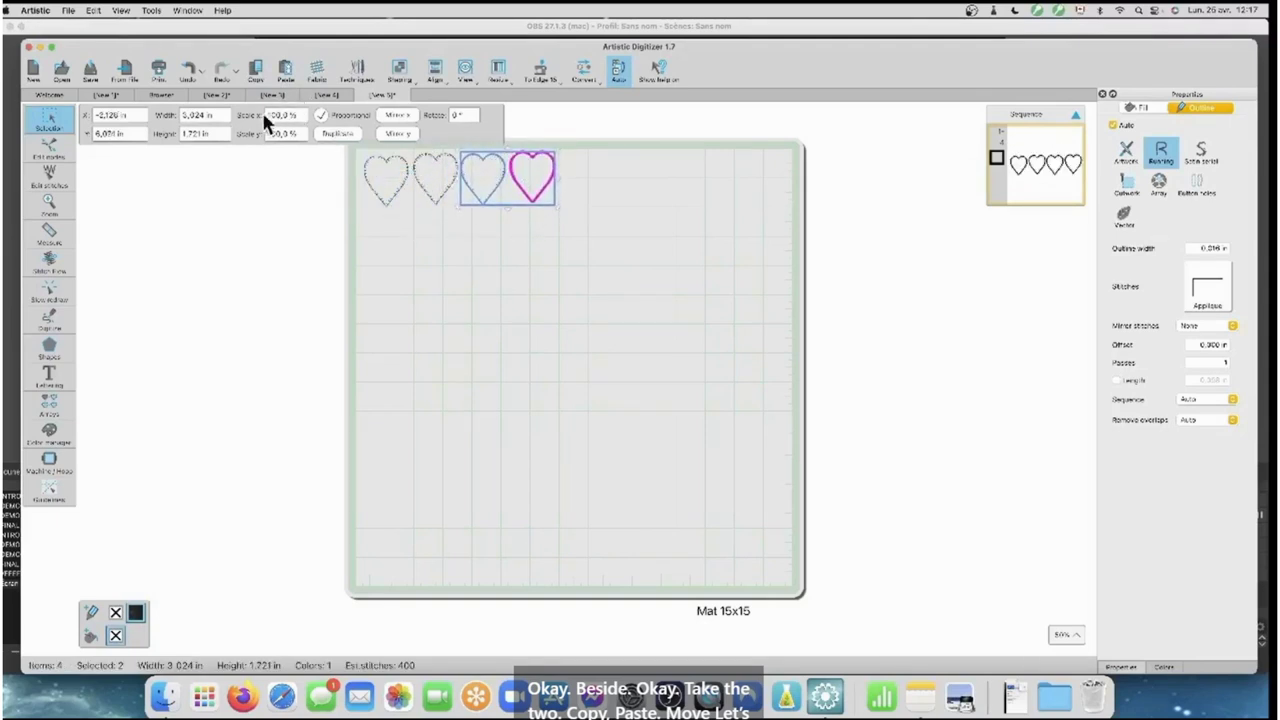
click(558, 240)
Copy the four hearts into a row of eight, then paste that row below it
drag(569, 211, 342, 148)
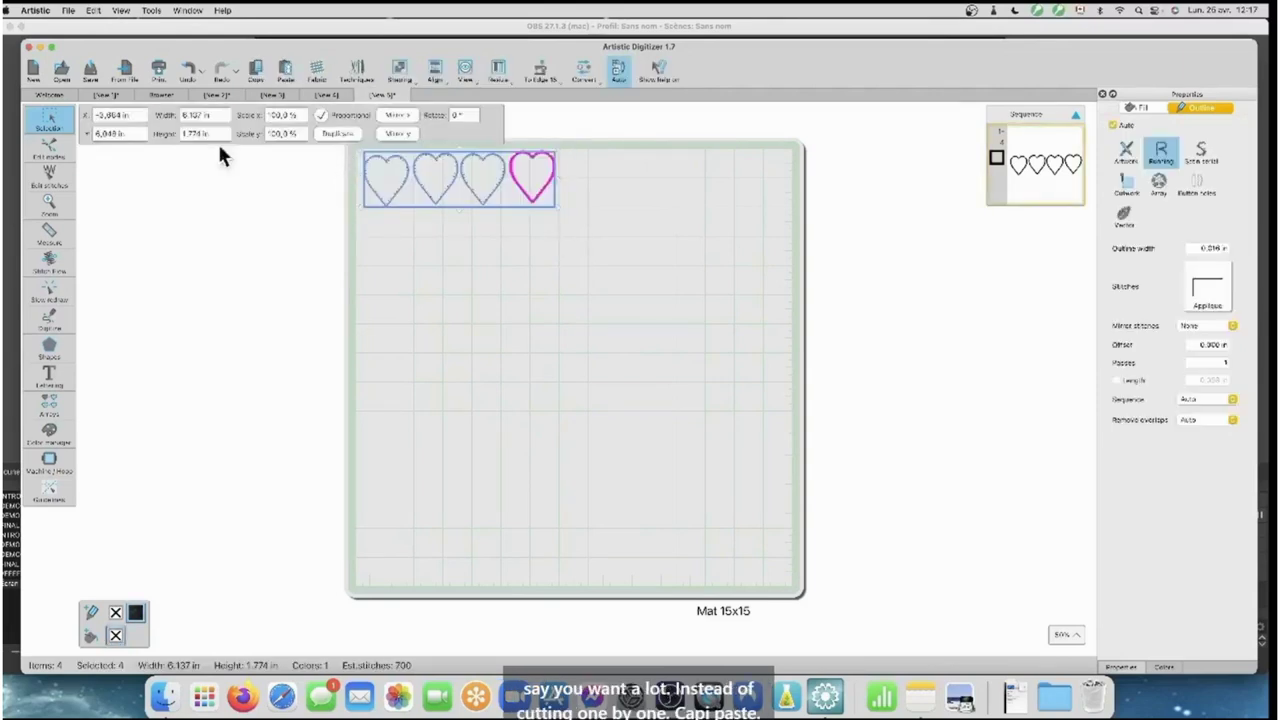
click(258, 70)
click(285, 70)
drag(412, 180, 603, 178)
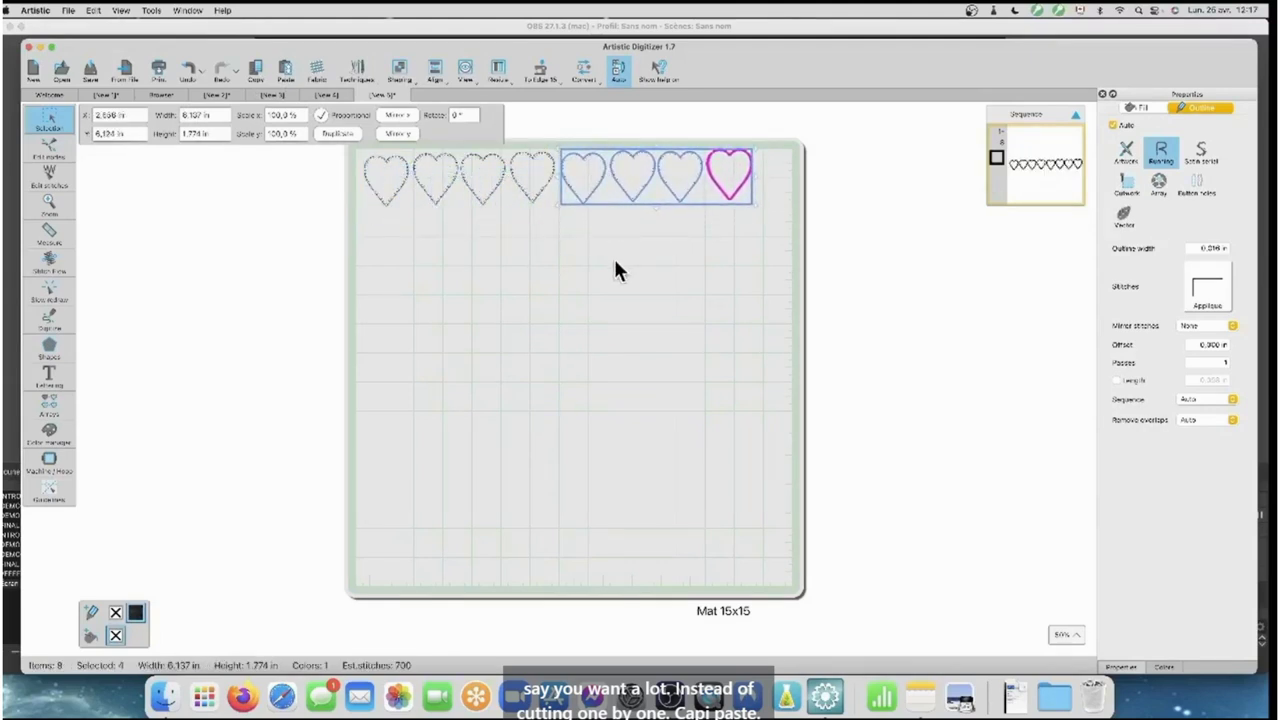
click(613, 256)
drag(782, 221, 333, 141)
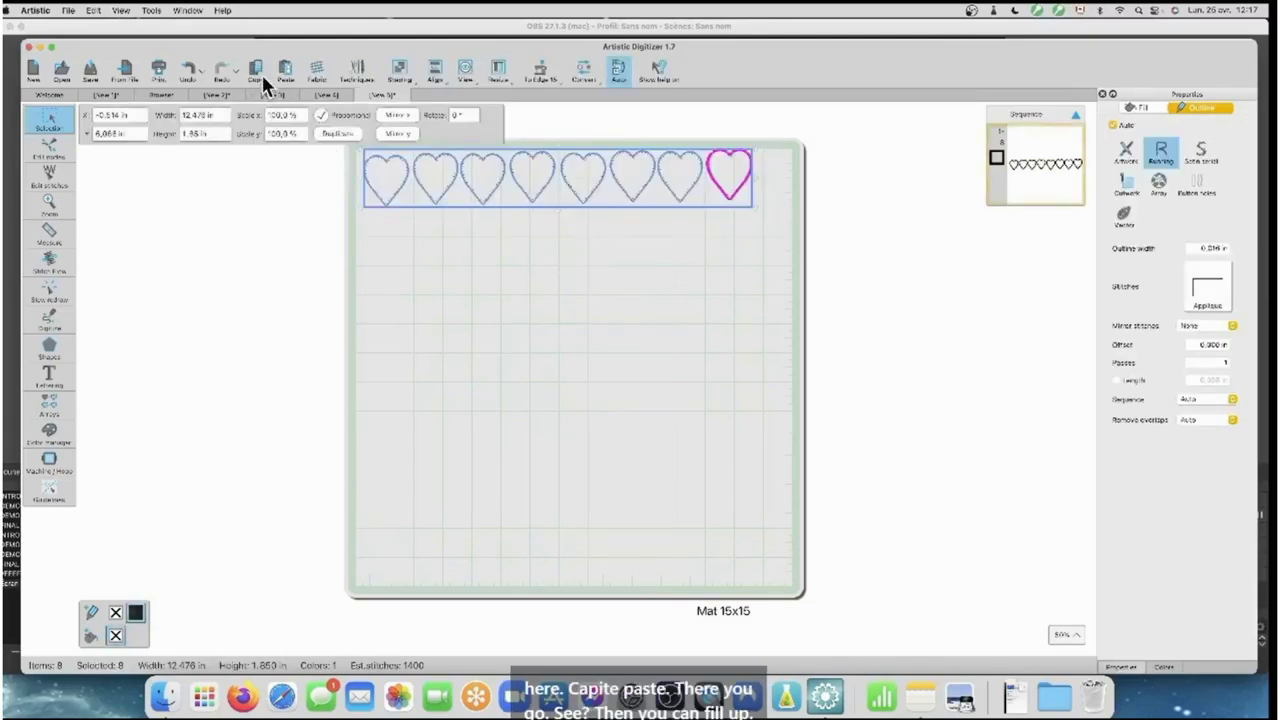
click(286, 74)
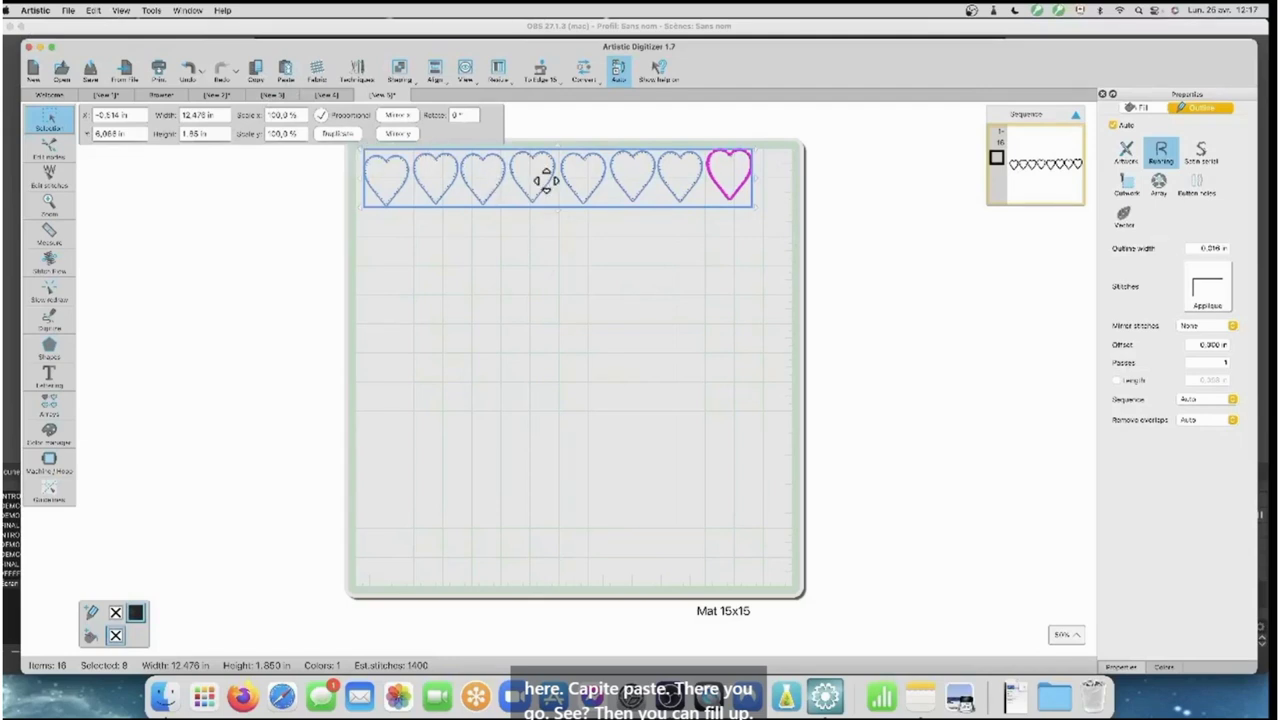
drag(551, 174, 548, 236)
click(645, 330)
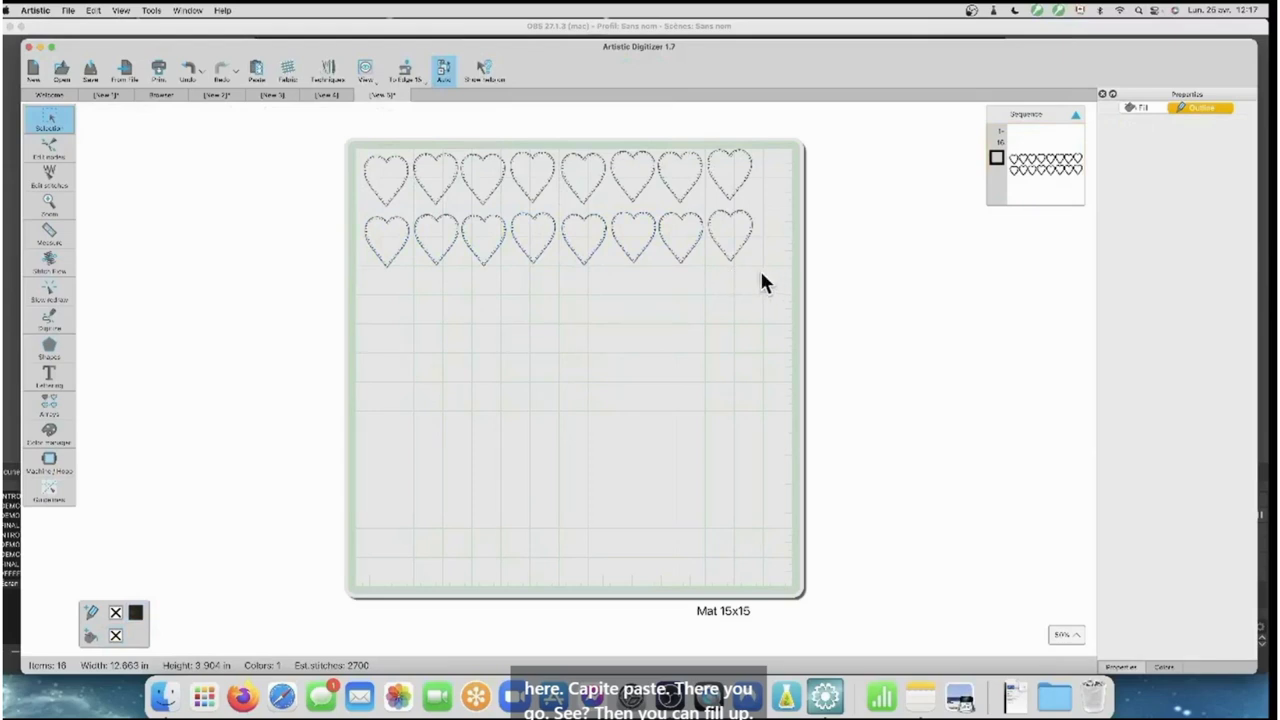
Paste a copy of both heart rows and move it down as the third and fourth rows
drag(763, 274, 322, 138)
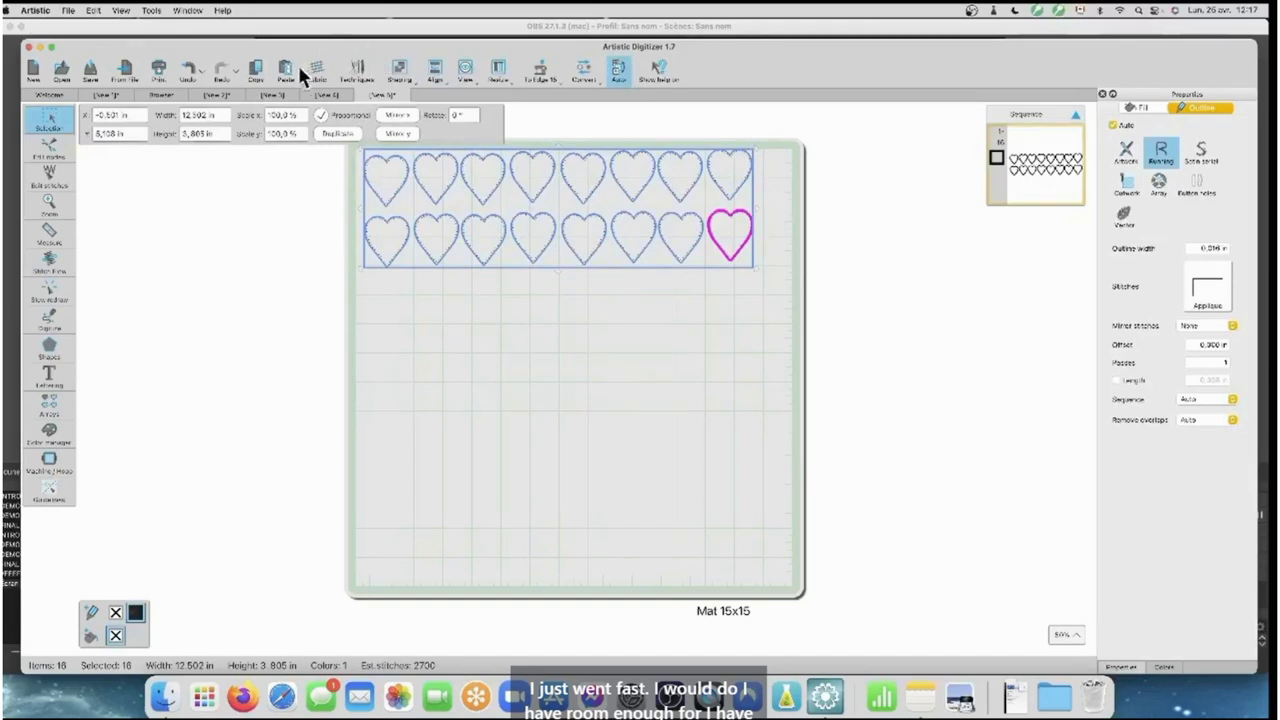
click(286, 68)
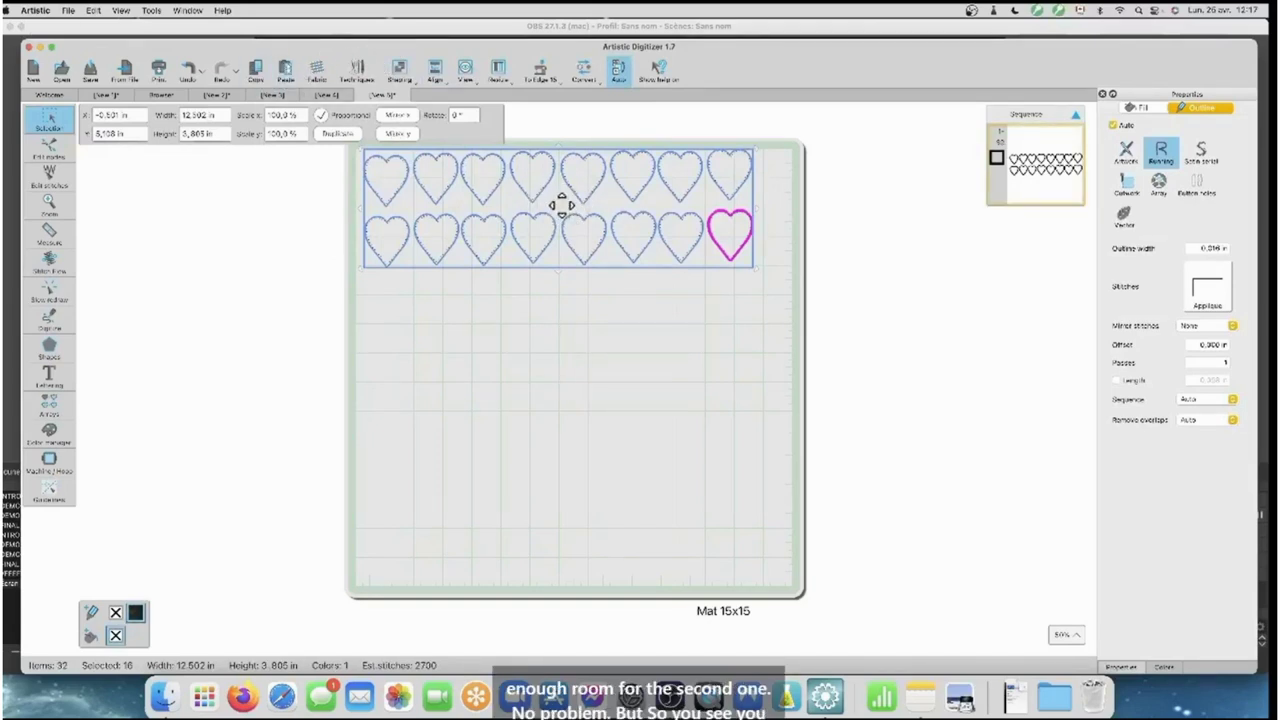
drag(561, 205, 563, 324)
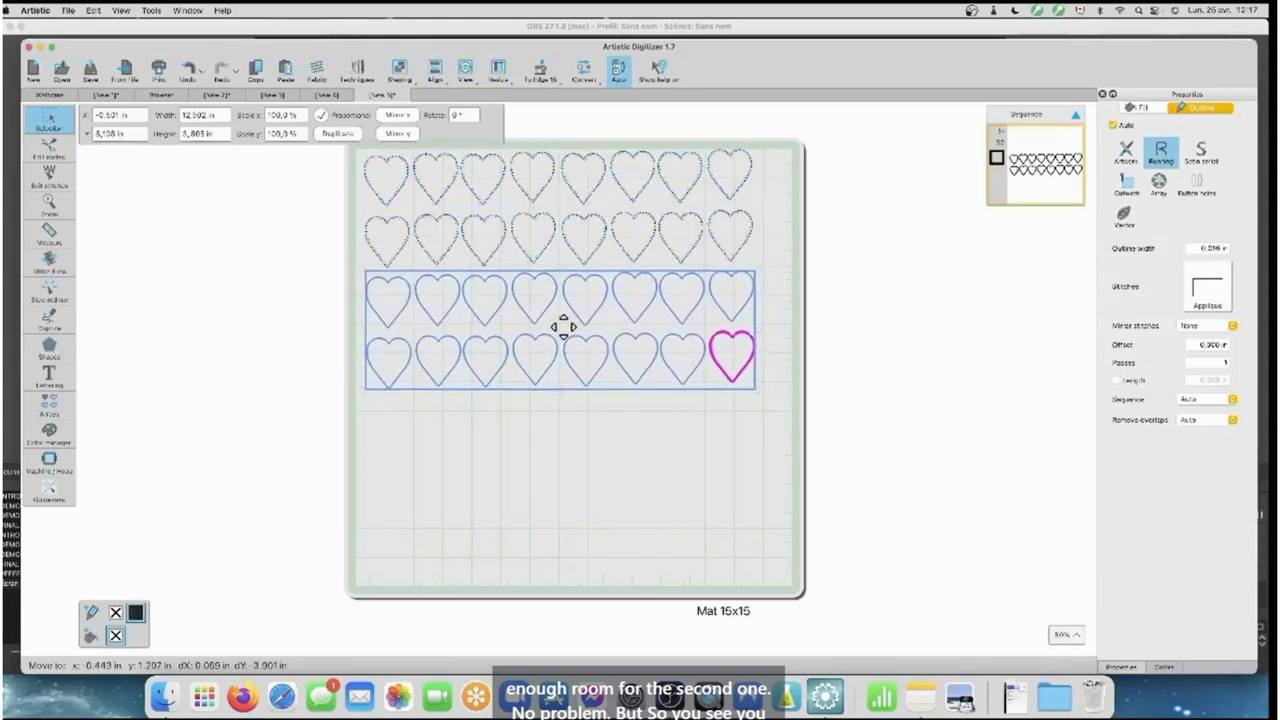
click(784, 466)
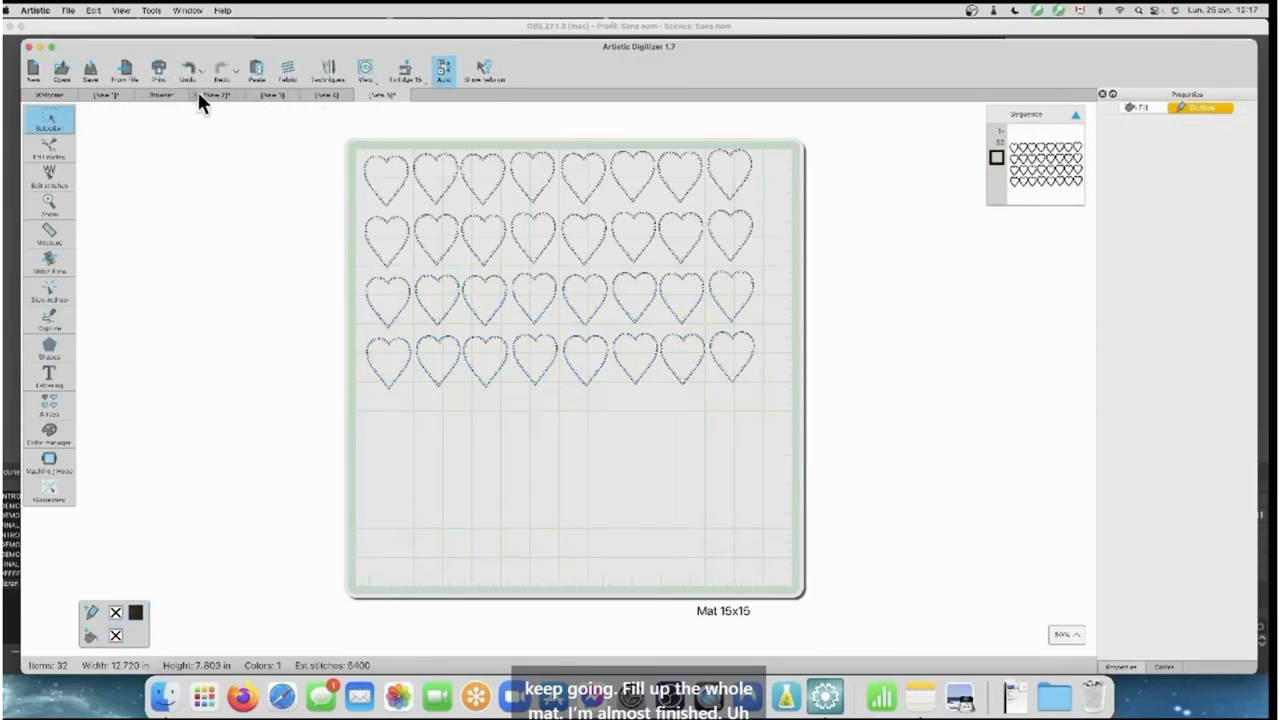
Copy all 32 hearts, paste them into the mat's lower half, then delete the overhanging rows
drag(788, 396, 322, 152)
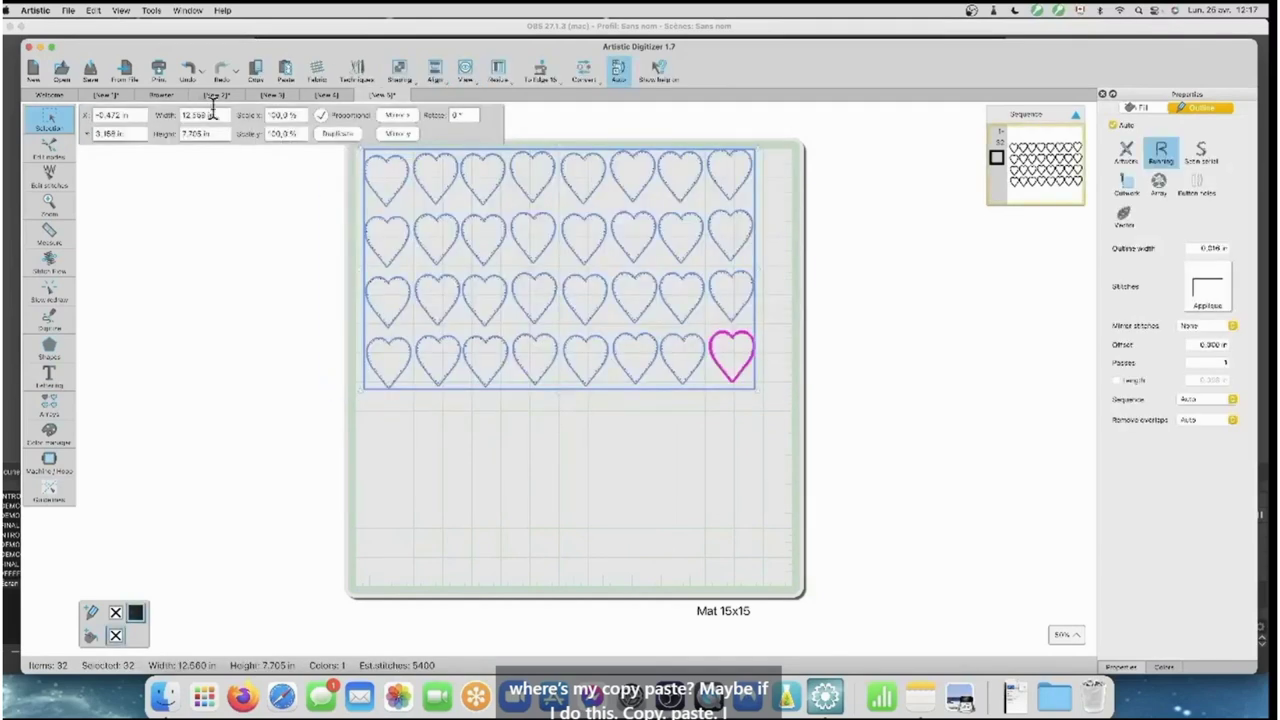
click(265, 70)
click(286, 70)
drag(553, 265, 563, 506)
click(816, 450)
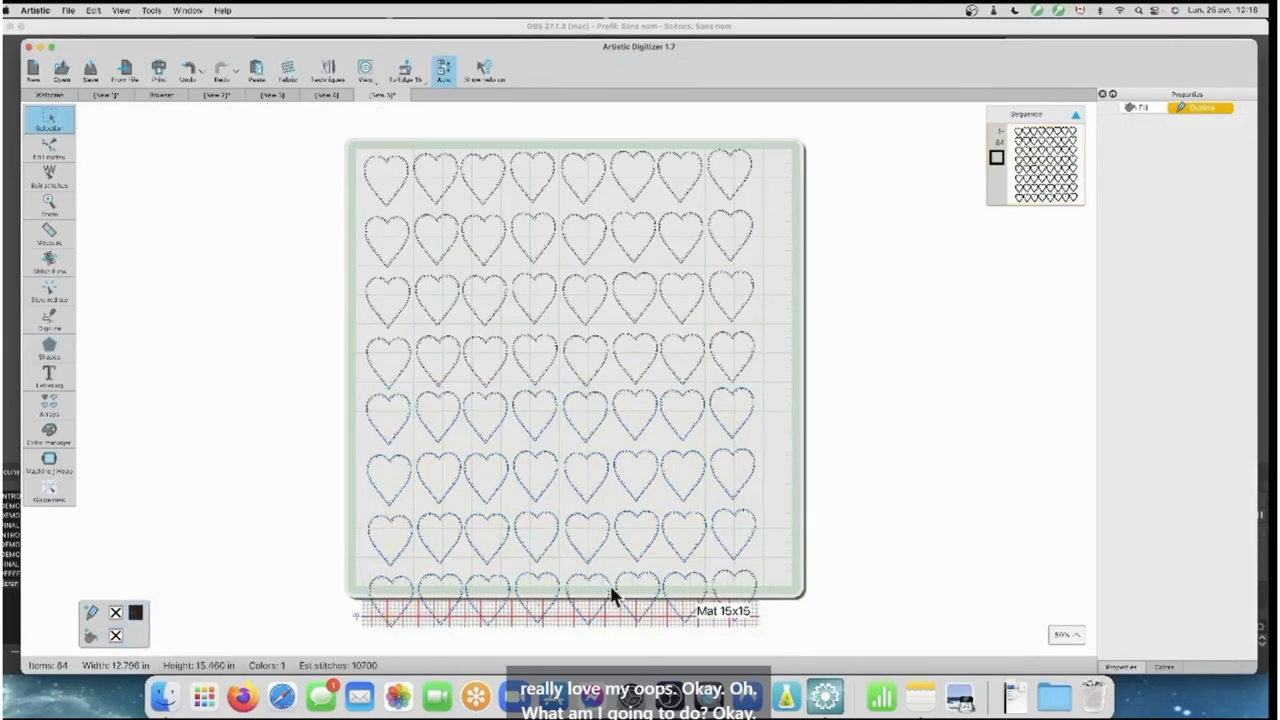
drag(355, 575, 789, 532)
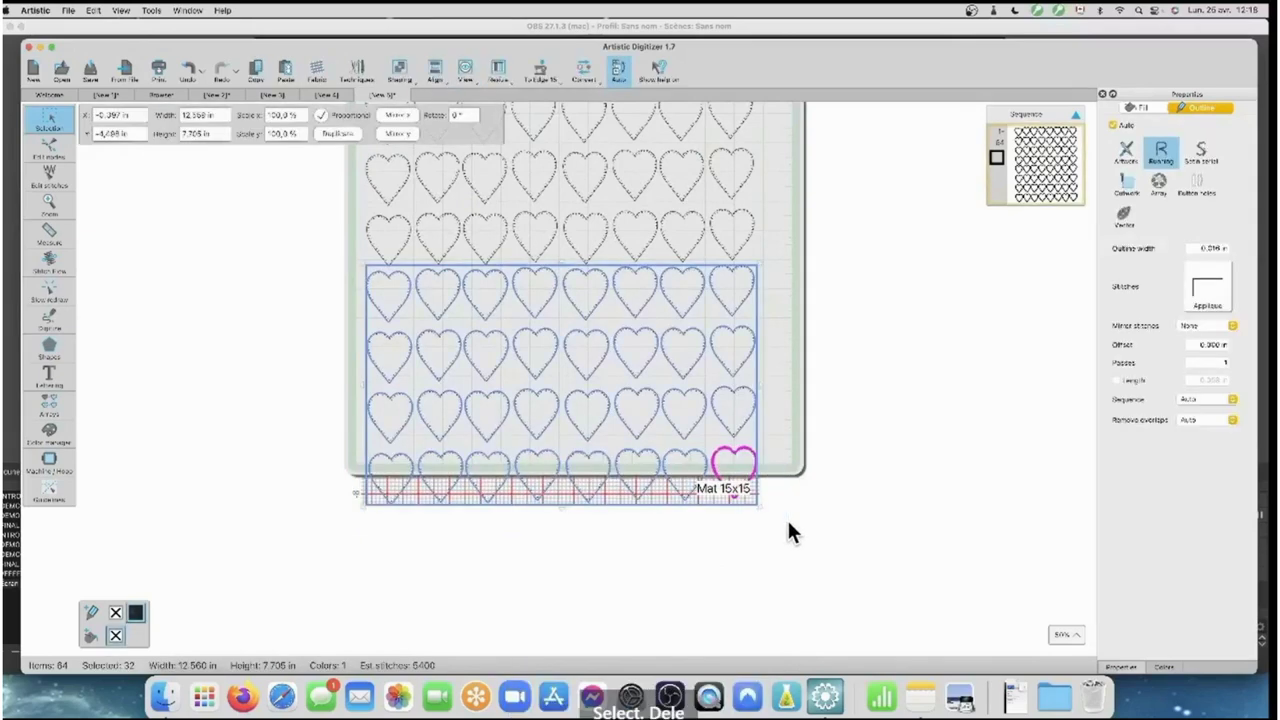
key(Delete)
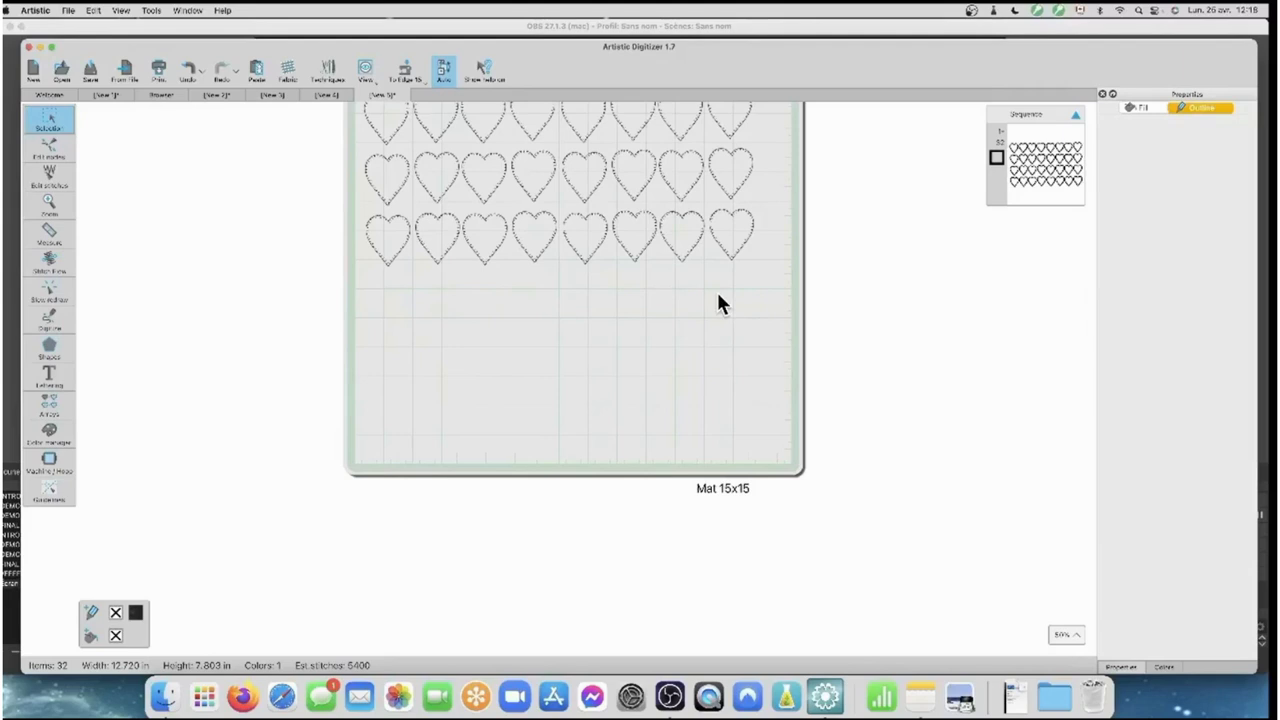
Undo the deletion, then select and delete the lower block of 32 hearts
click(190, 68)
click(440, 547)
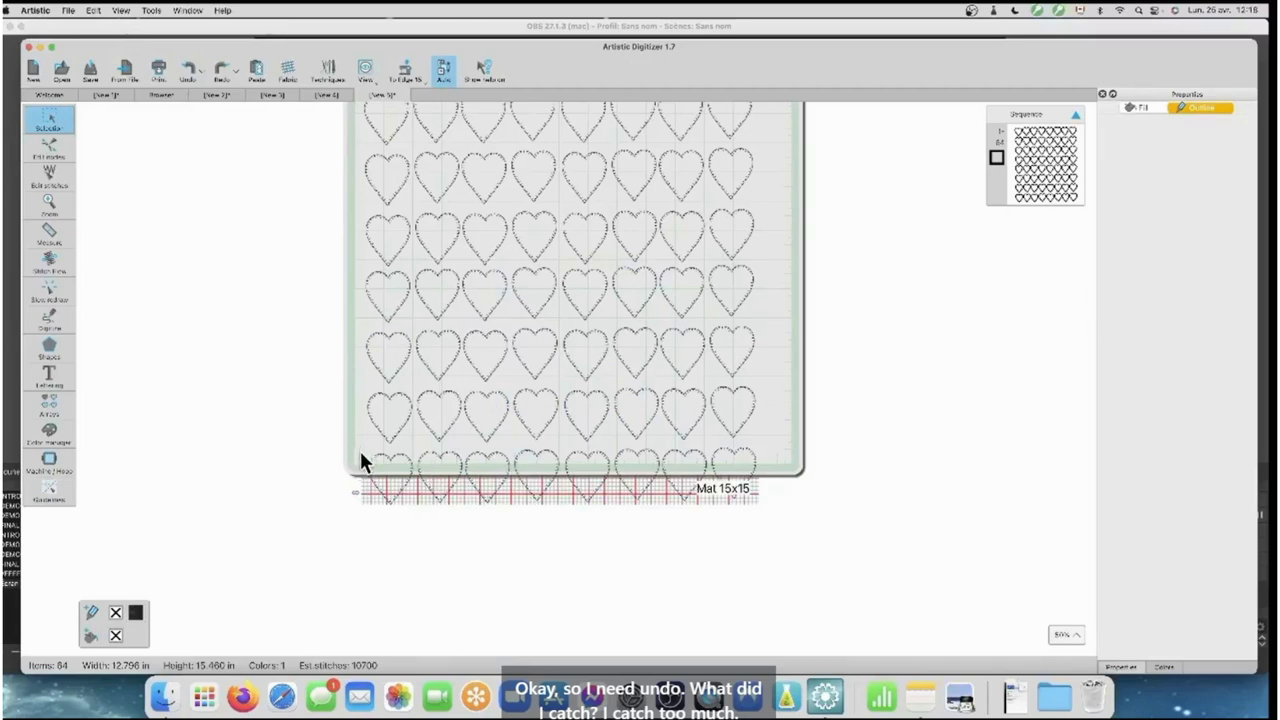
drag(362, 459, 279, 452)
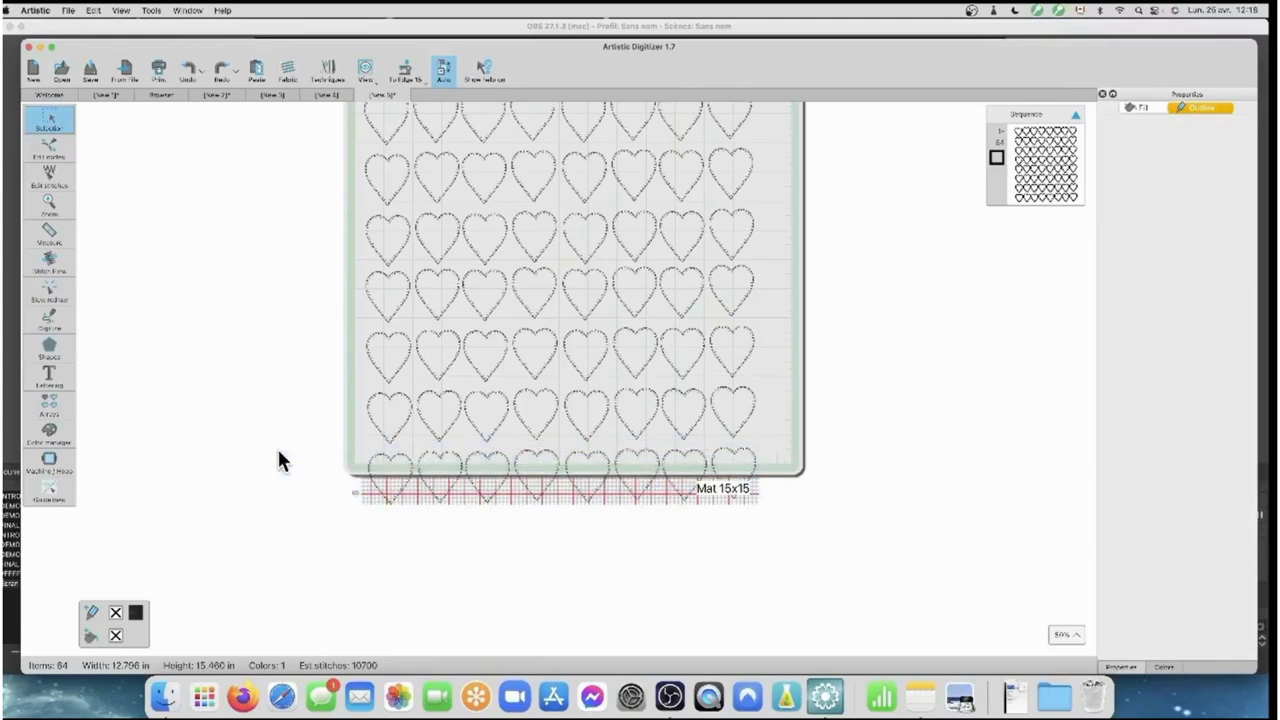
drag(817, 513, 307, 457)
click(417, 505)
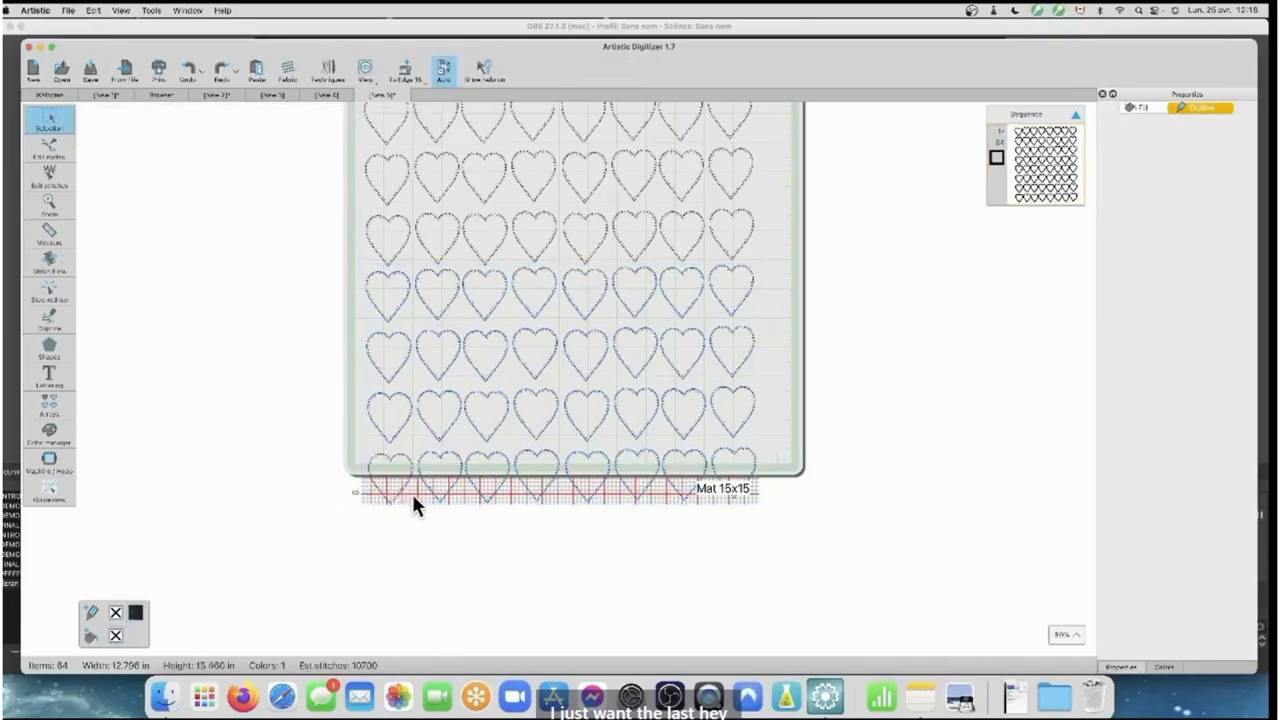
click(406, 462)
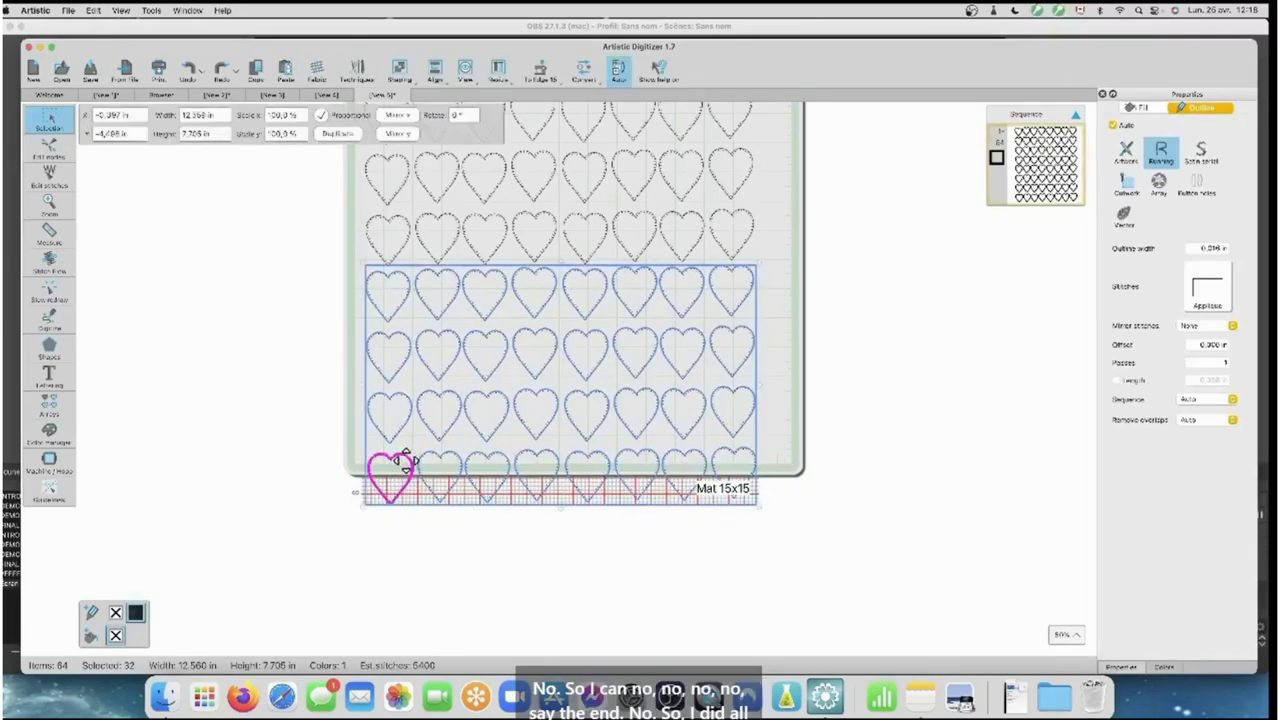
key(Delete)
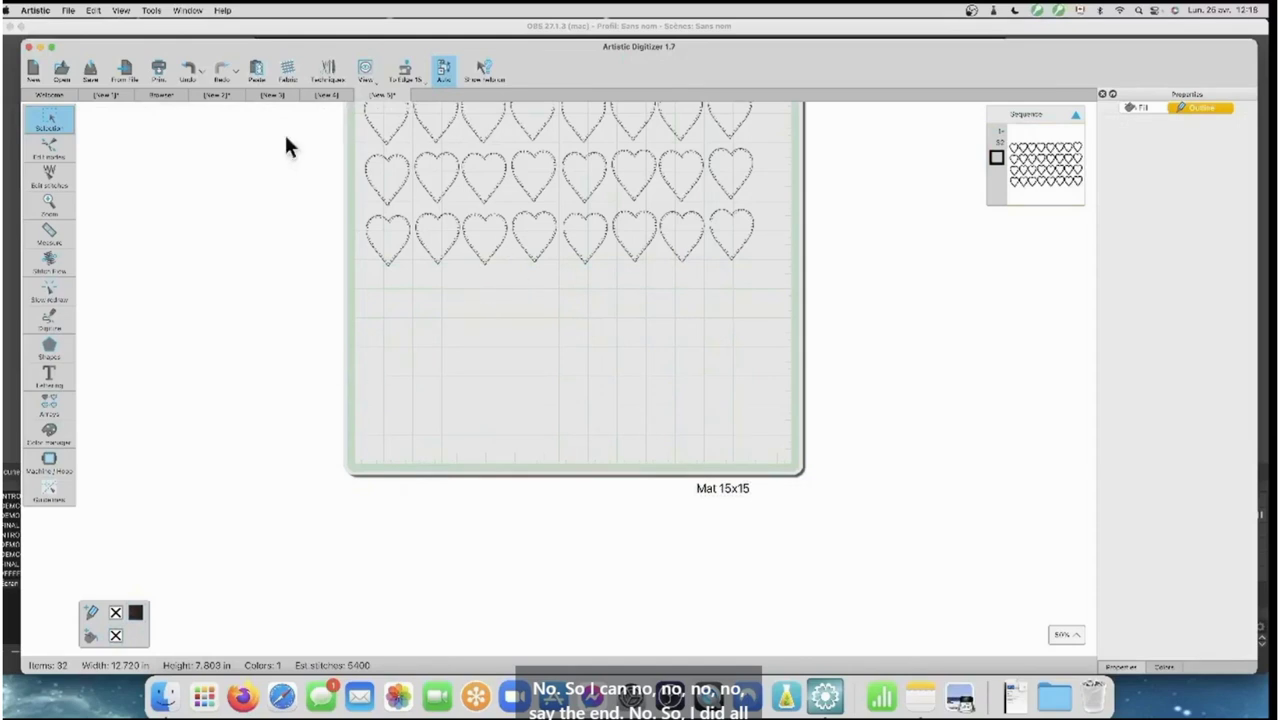
Undo that deletion and the earlier move, then select the bottom two heart rows
click(190, 70)
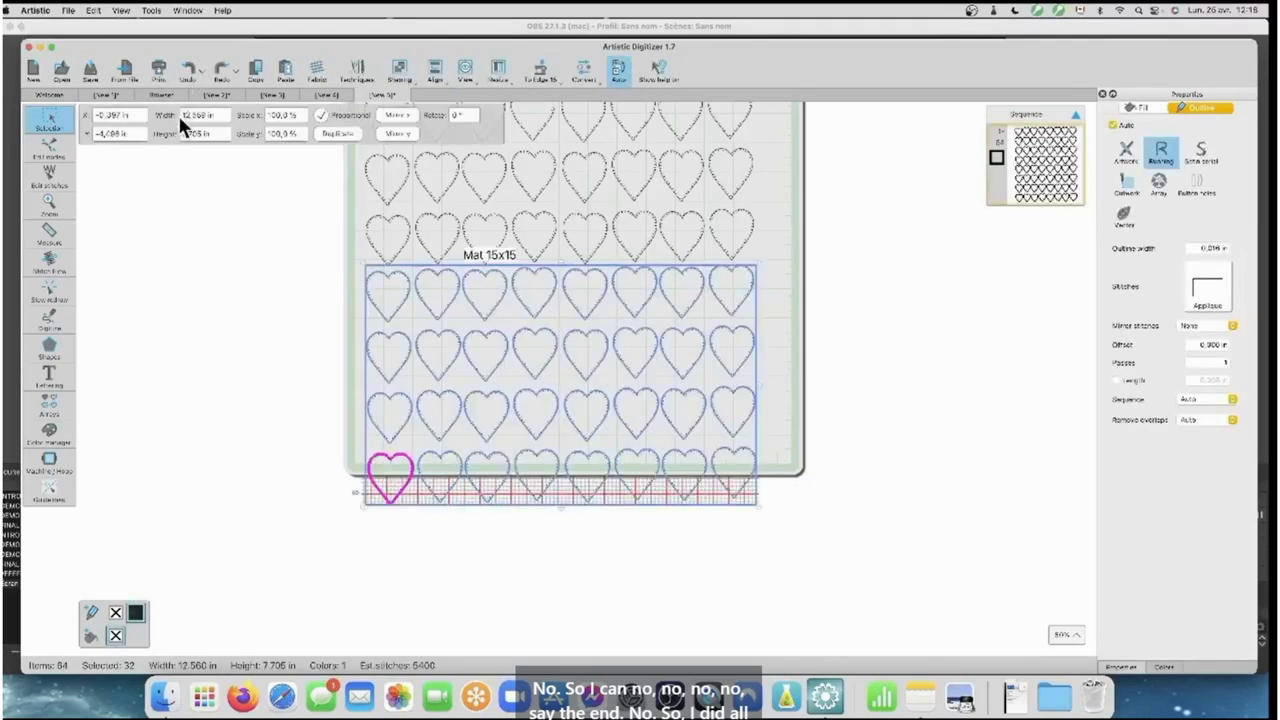
click(190, 70)
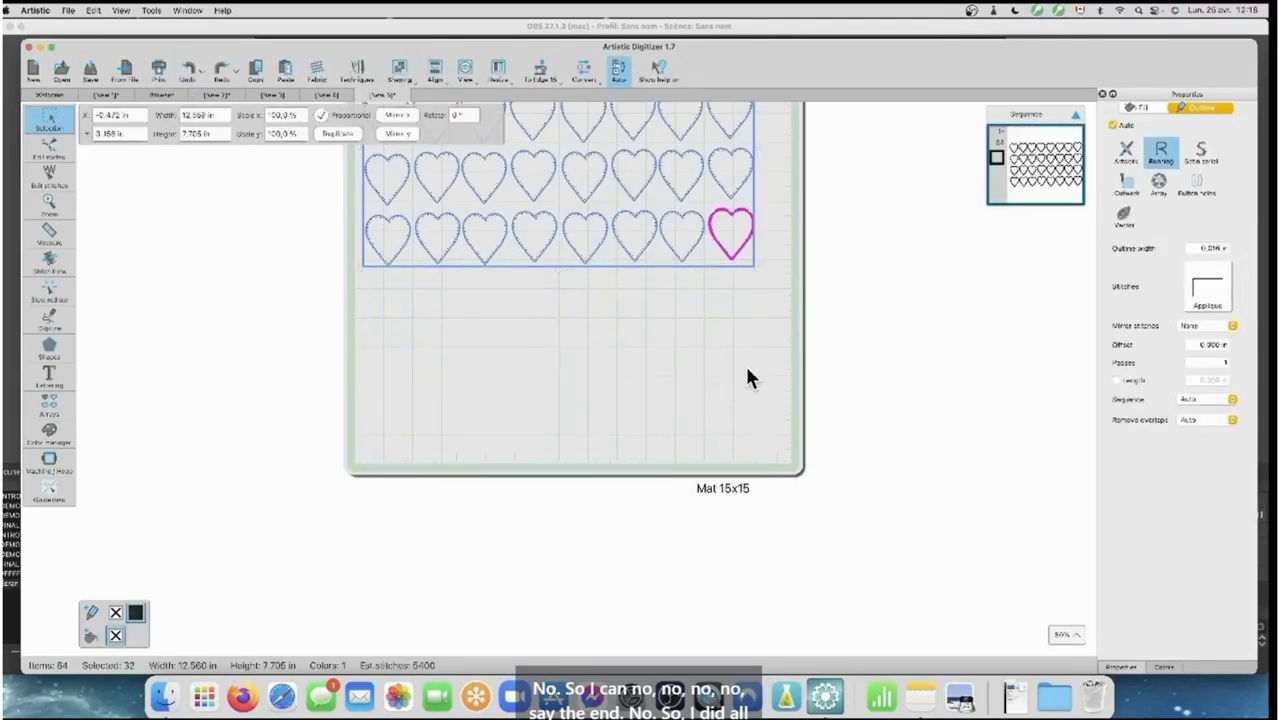
scroll(748, 378, up, 5)
click(681, 485)
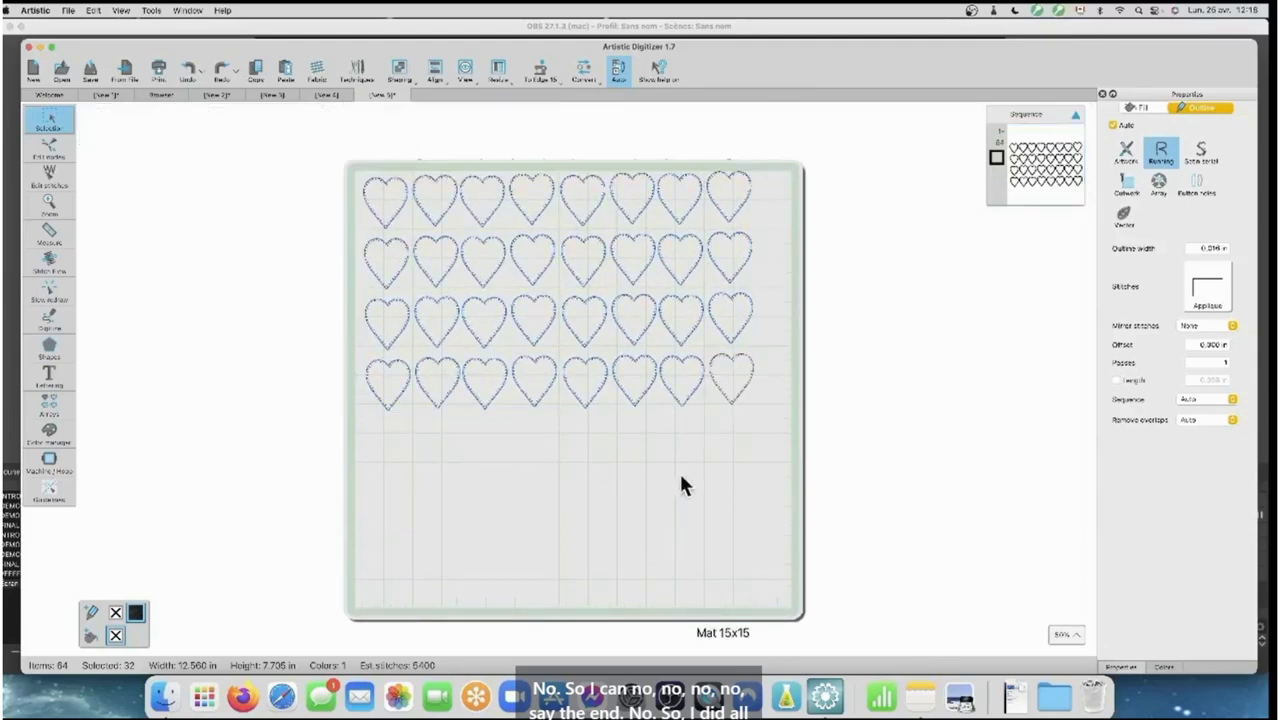
drag(777, 413, 337, 251)
click(557, 471)
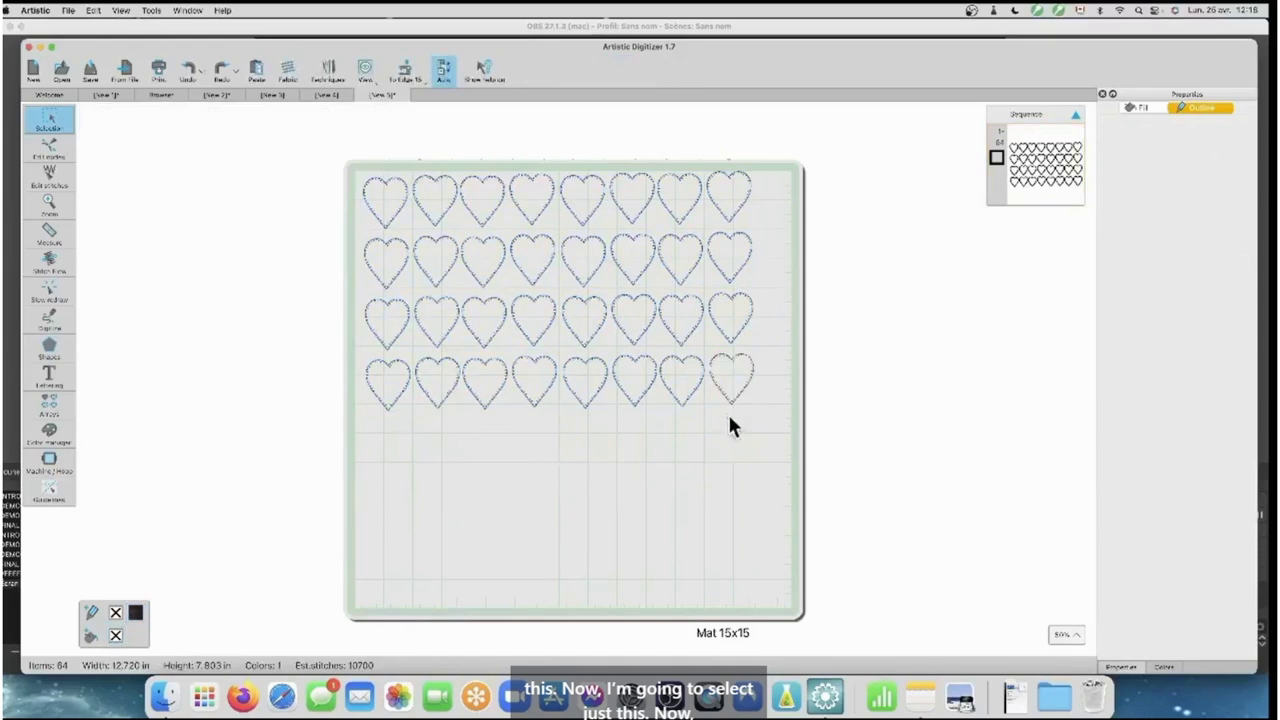
drag(784, 431, 334, 270)
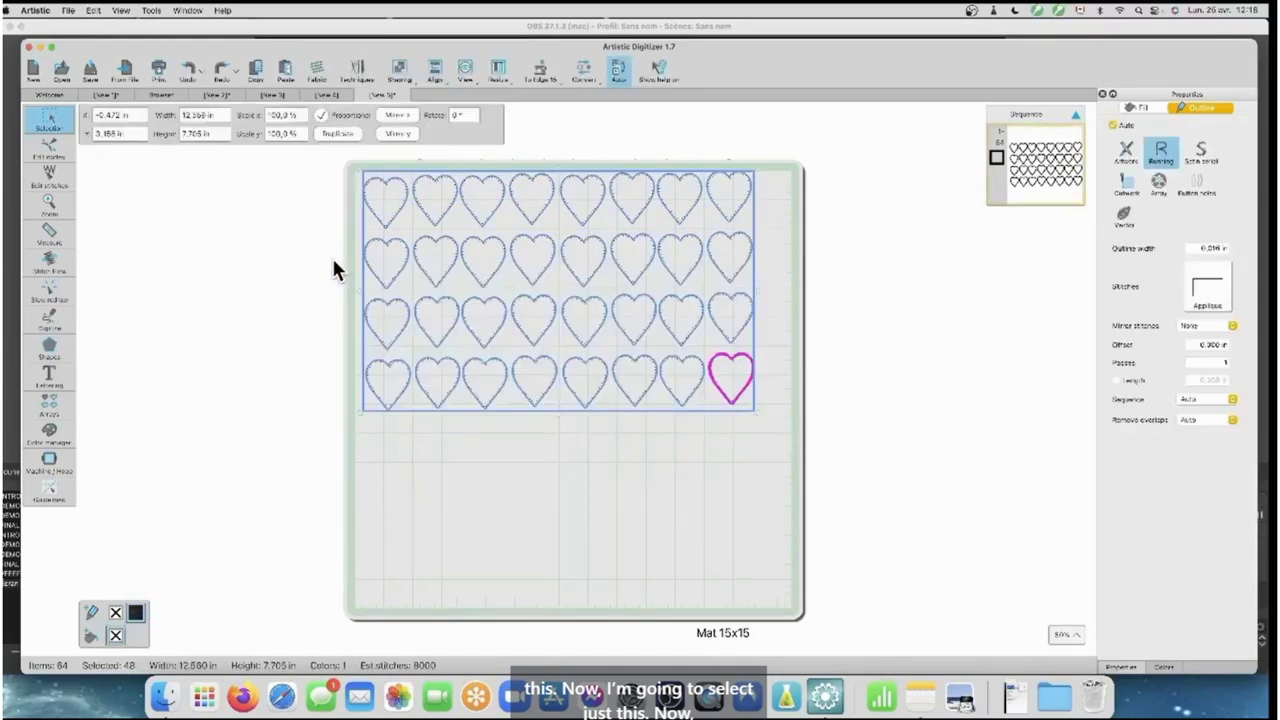
Ungroup the selected hearts and marquee-select the bottom two rows
right_click(418, 313)
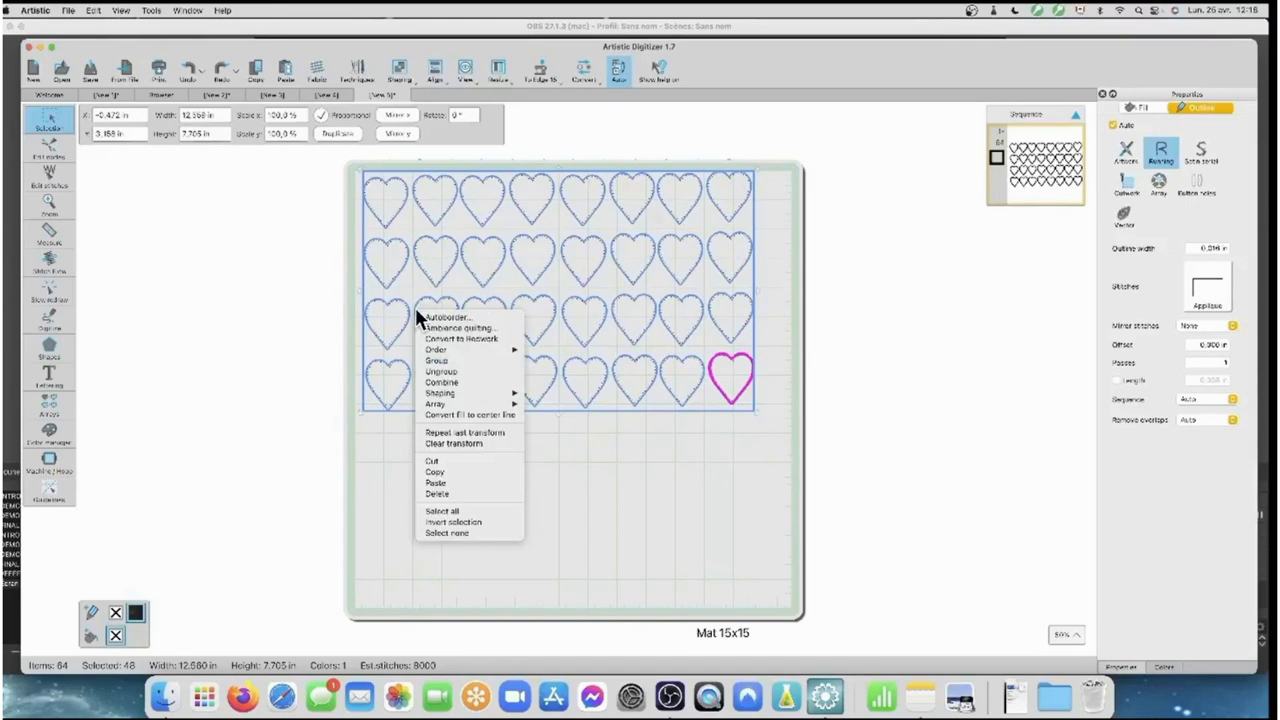
click(440, 372)
click(759, 425)
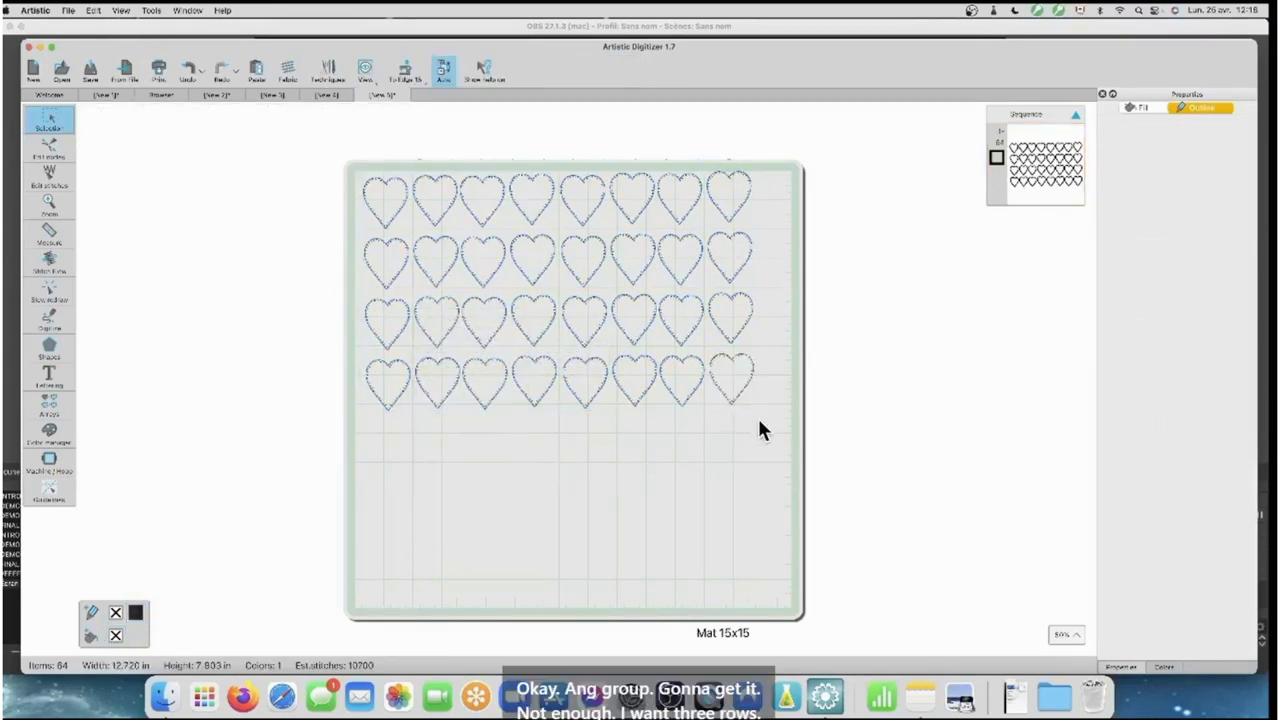
drag(760, 416, 336, 248)
click(414, 486)
drag(798, 435, 338, 248)
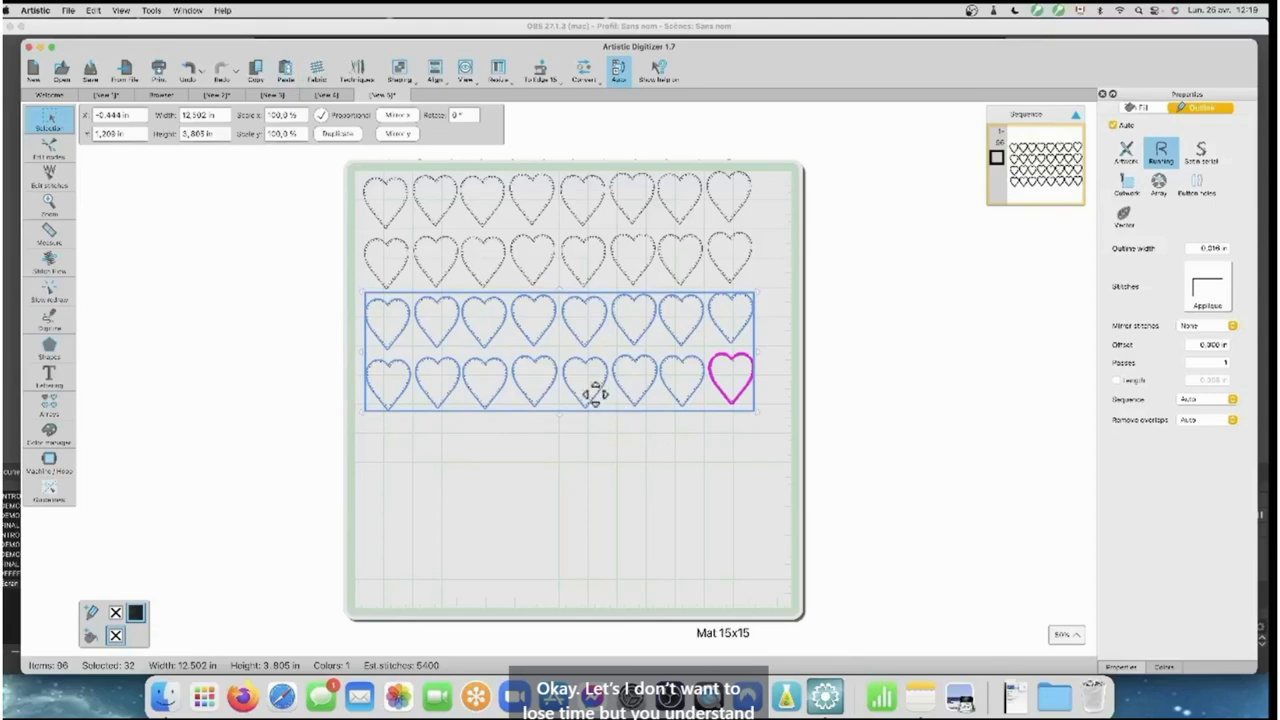
Drag the copied rows below the existing ones, then close the New 5 document
drag(598, 393, 598, 512)
click(803, 553)
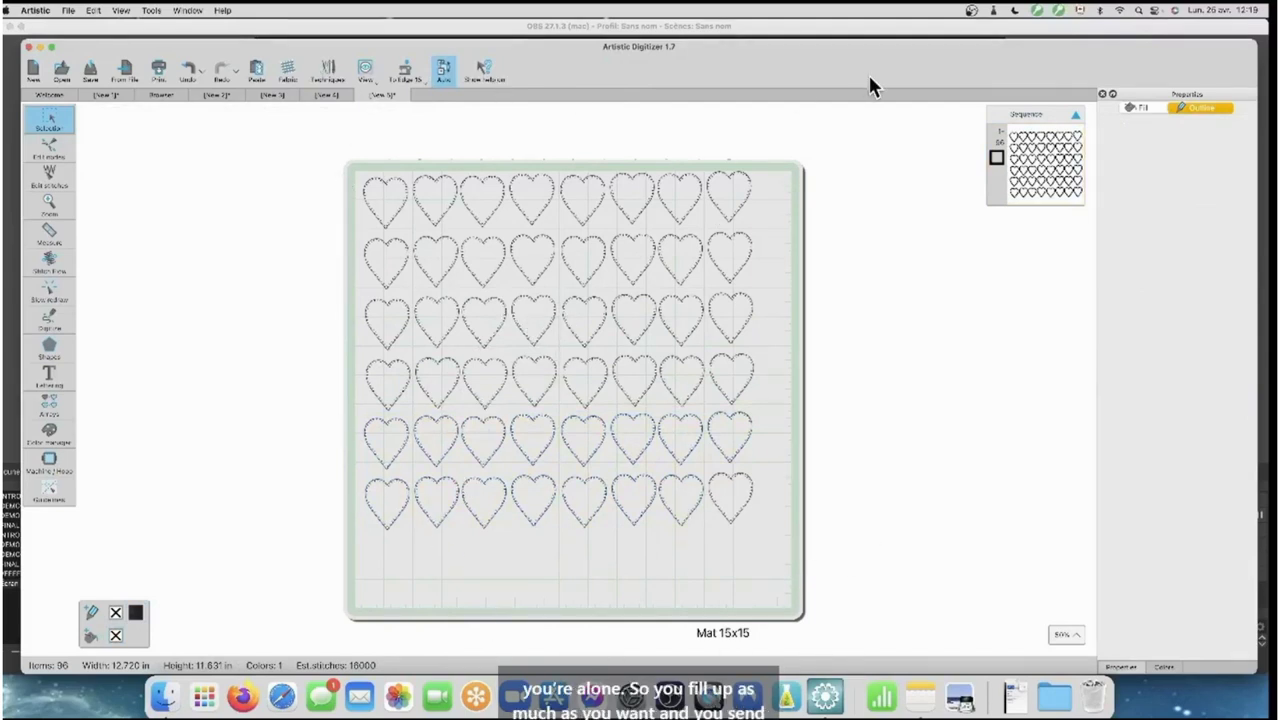
click(361, 96)
Close New 5 and New 1 without saving, then select the center heart's cut outline
click(614, 372)
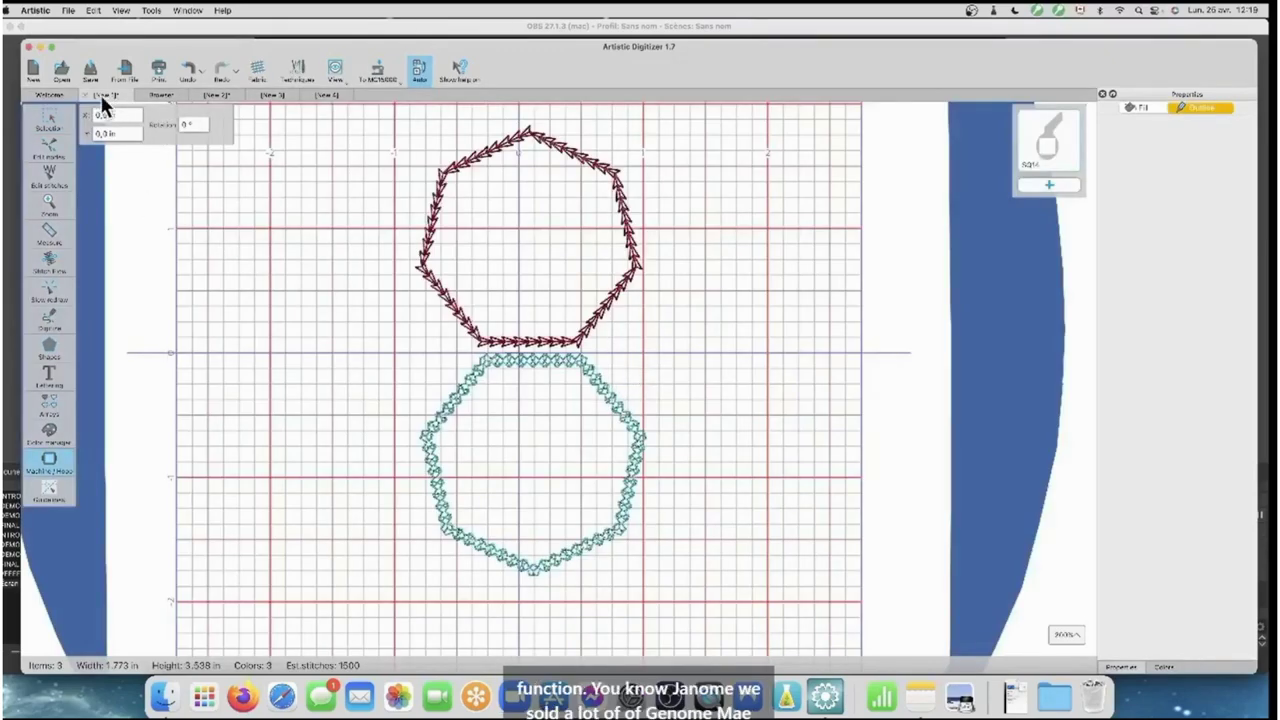
click(87, 95)
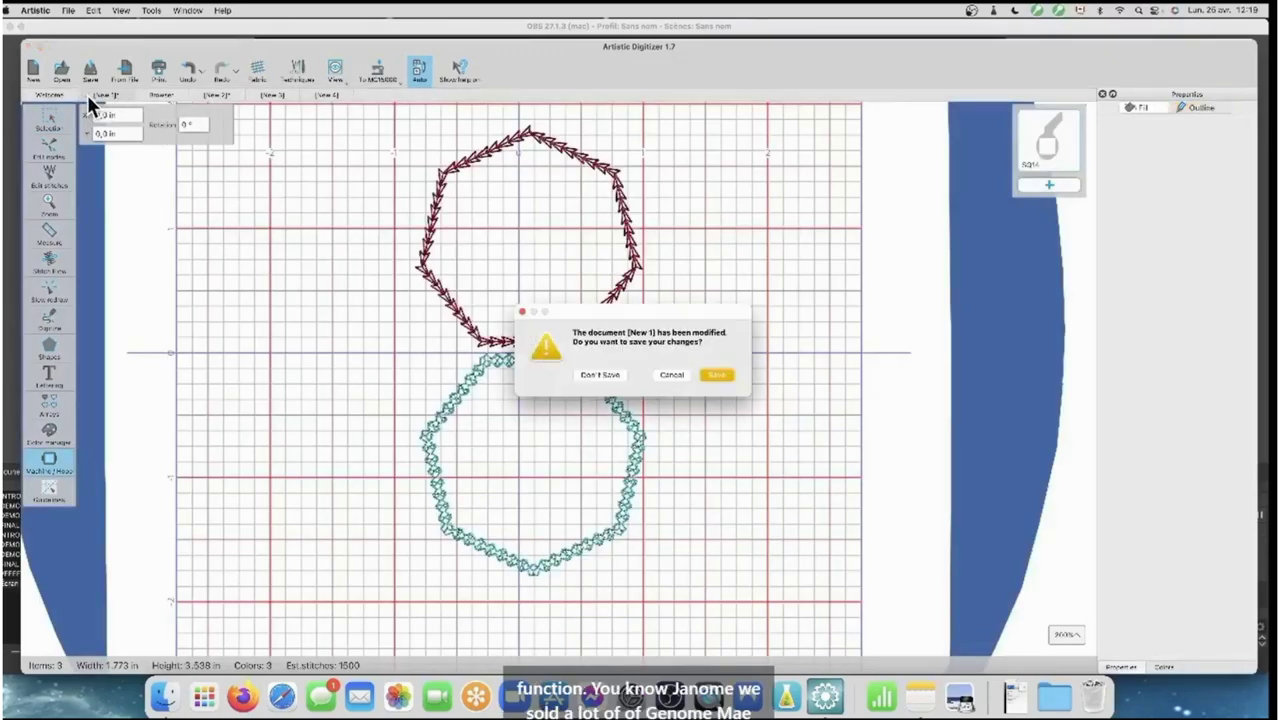
click(597, 374)
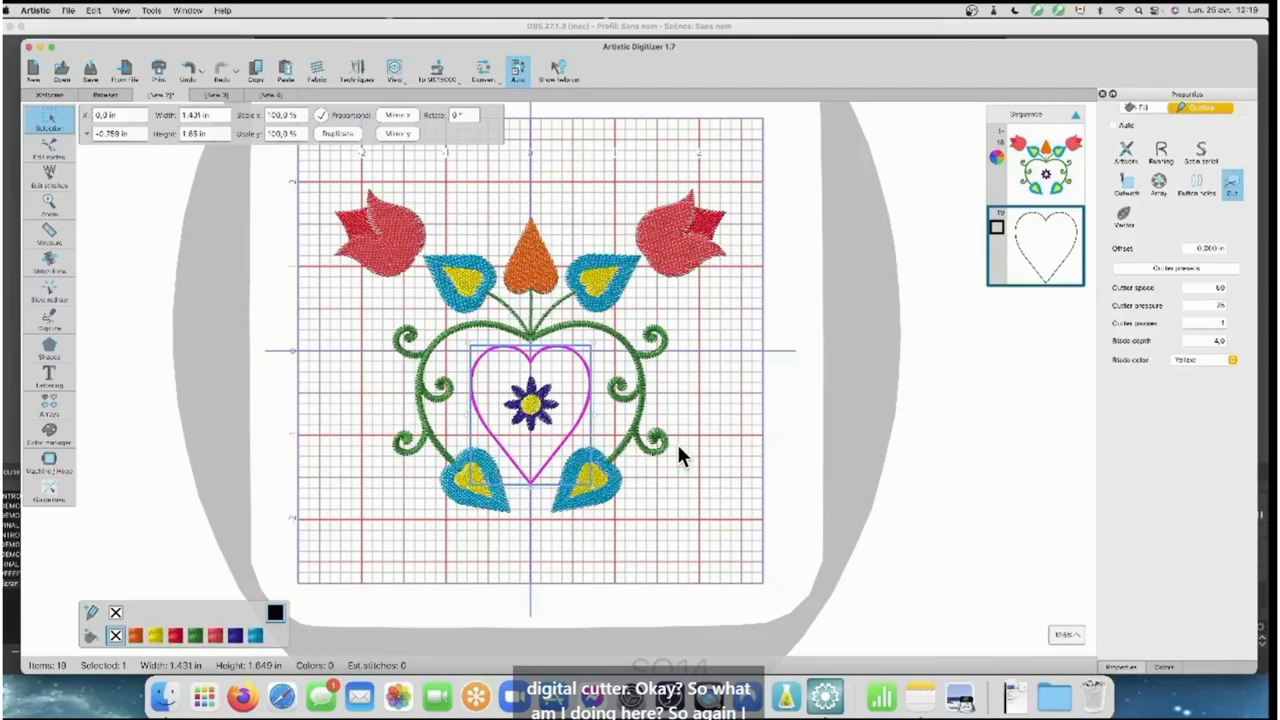
click(548, 451)
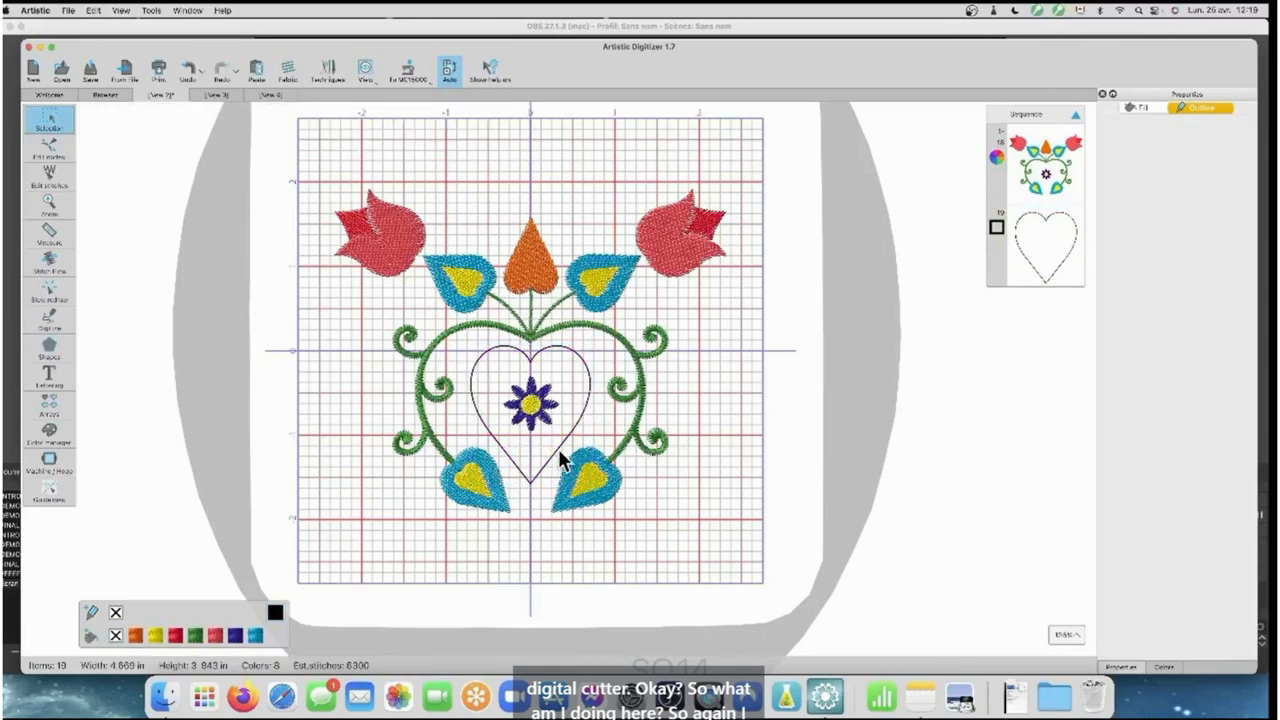
click(556, 449)
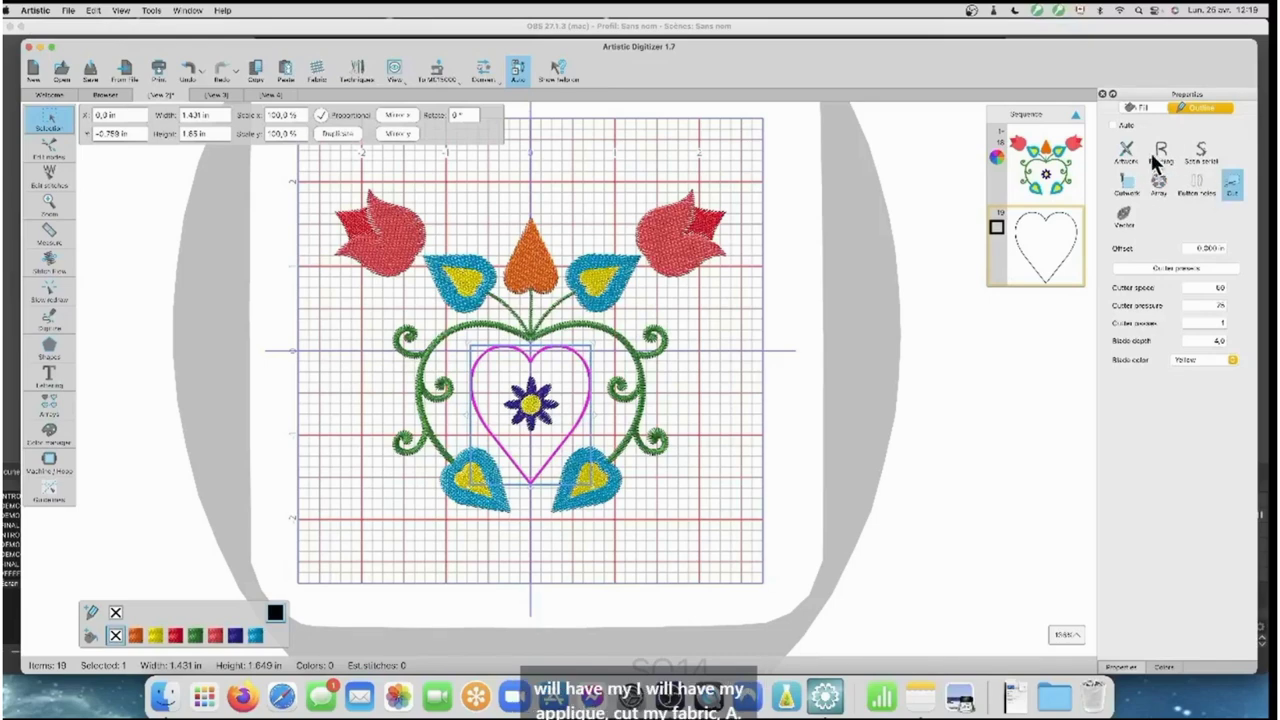
click(1146, 107)
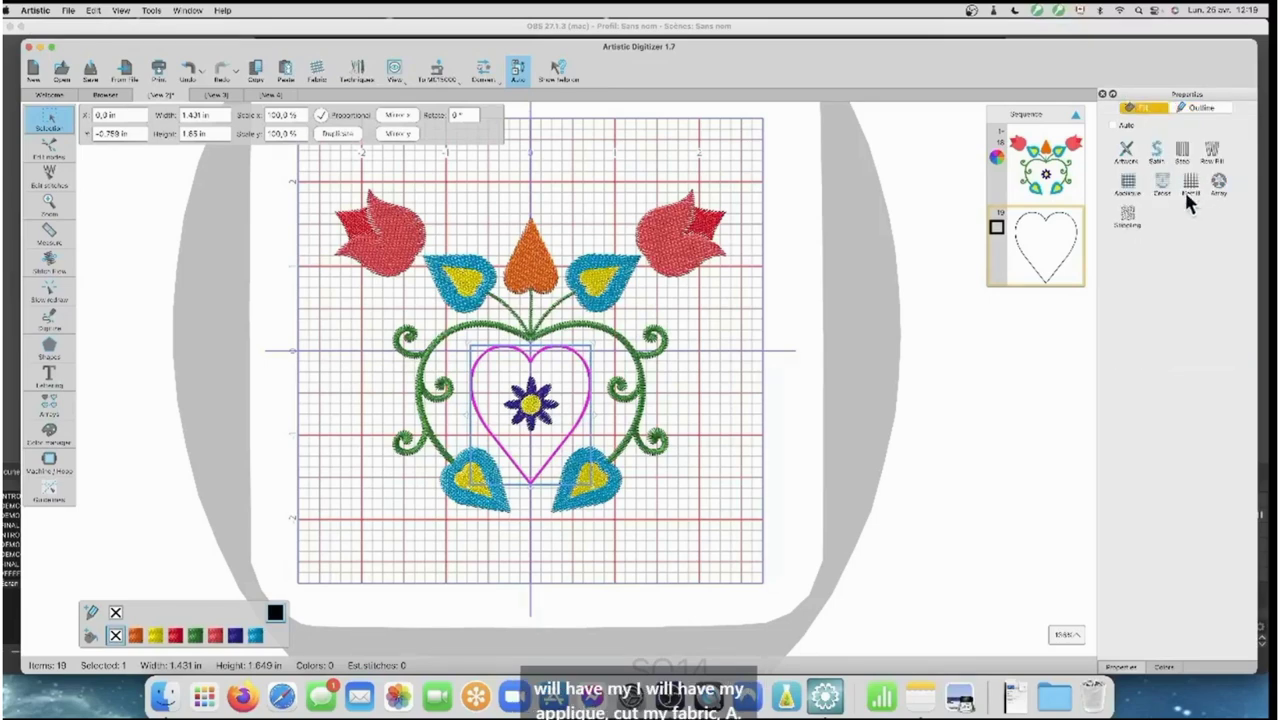
click(1128, 181)
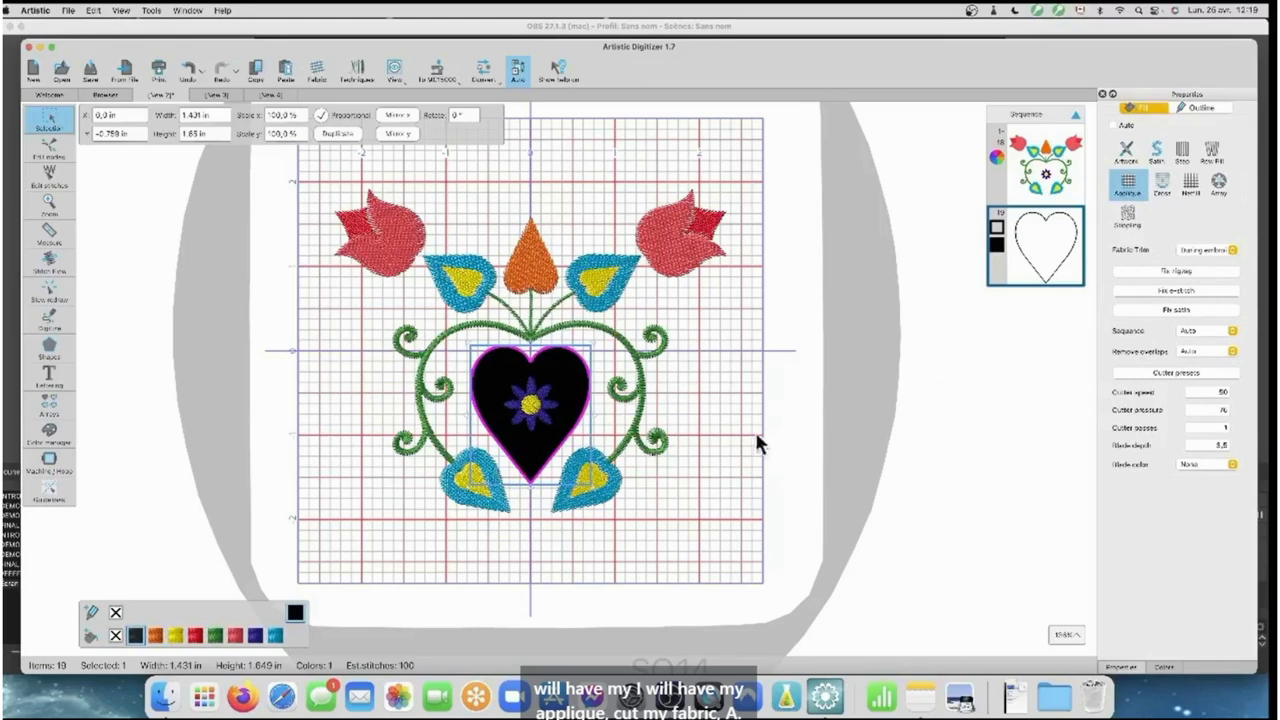
click(135, 636)
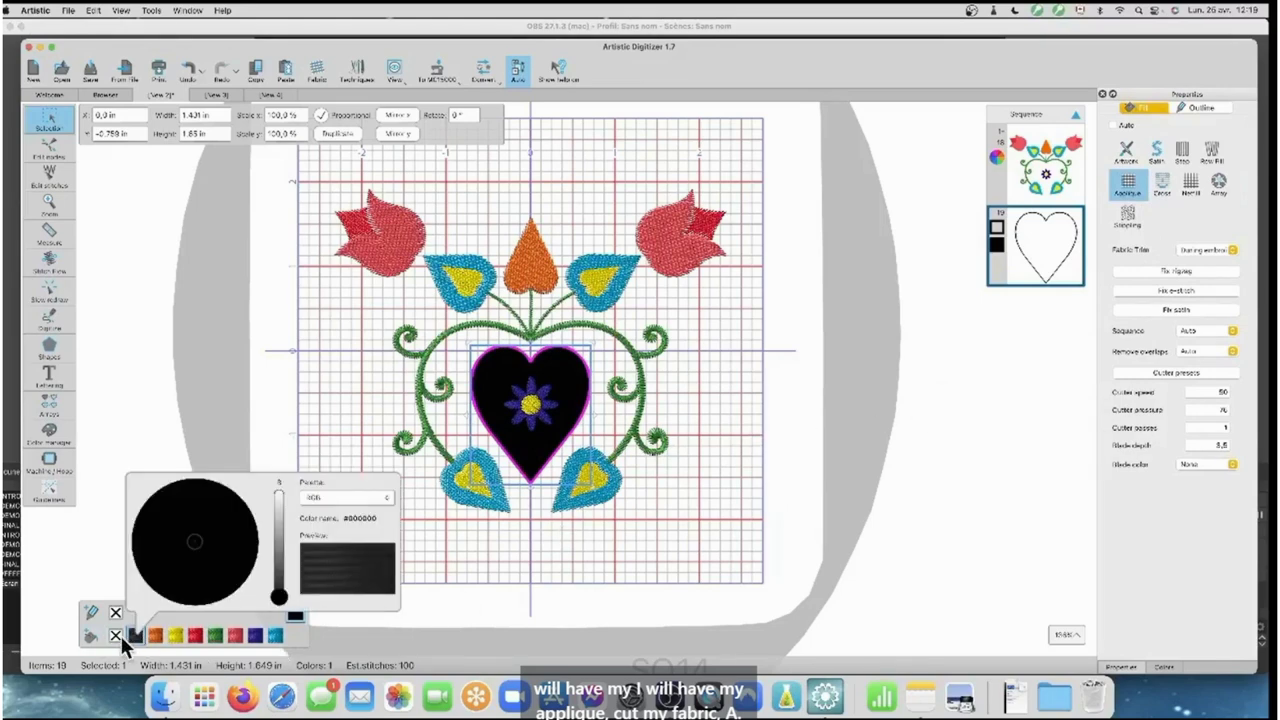
click(120, 636)
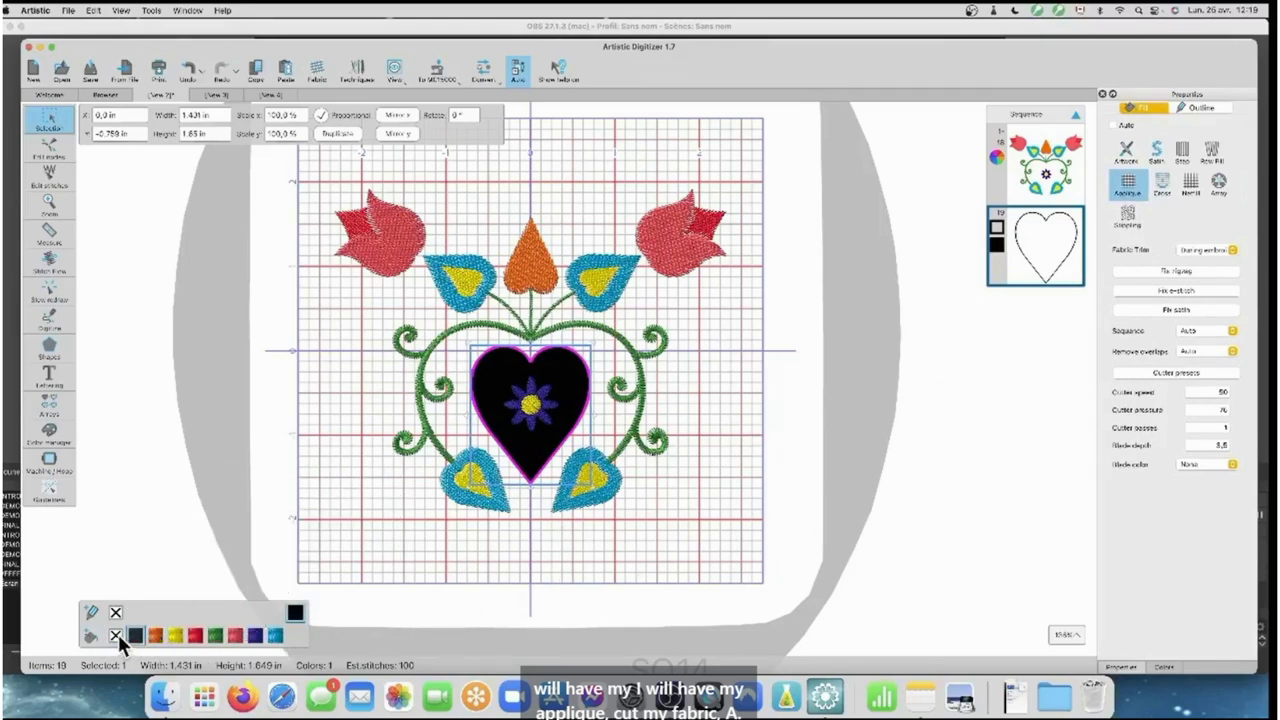
click(116, 636)
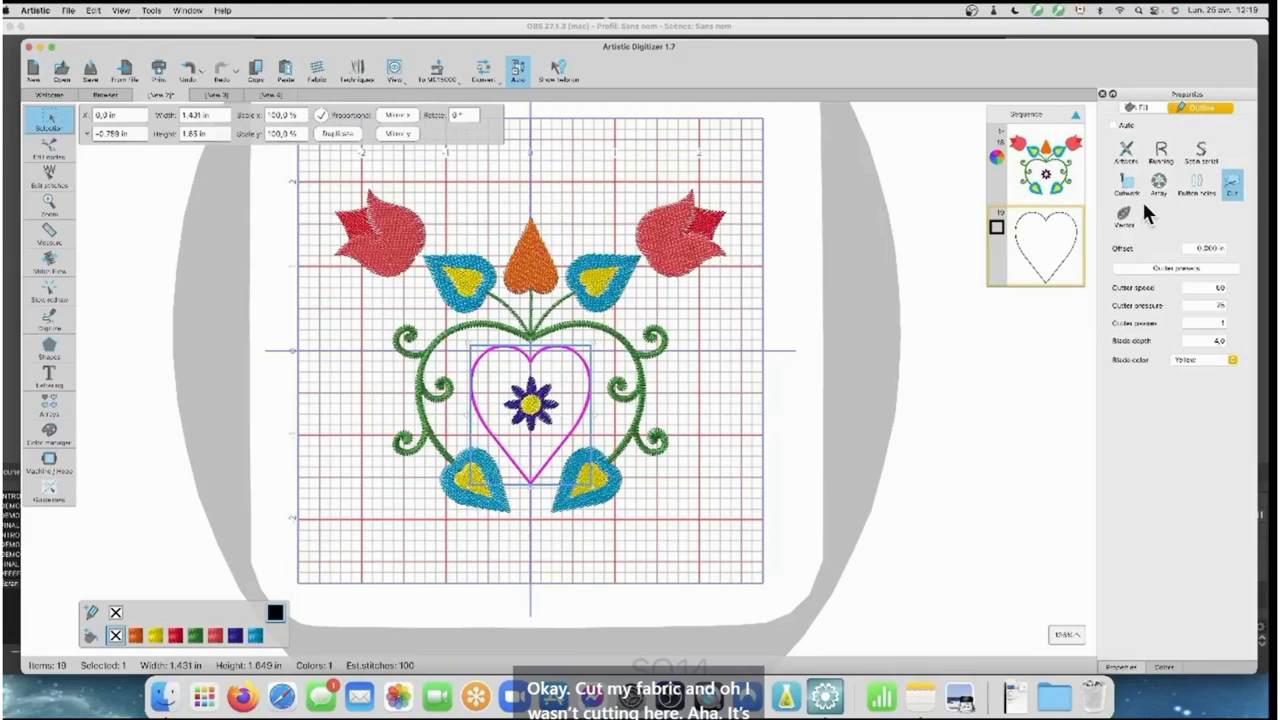
click(1140, 106)
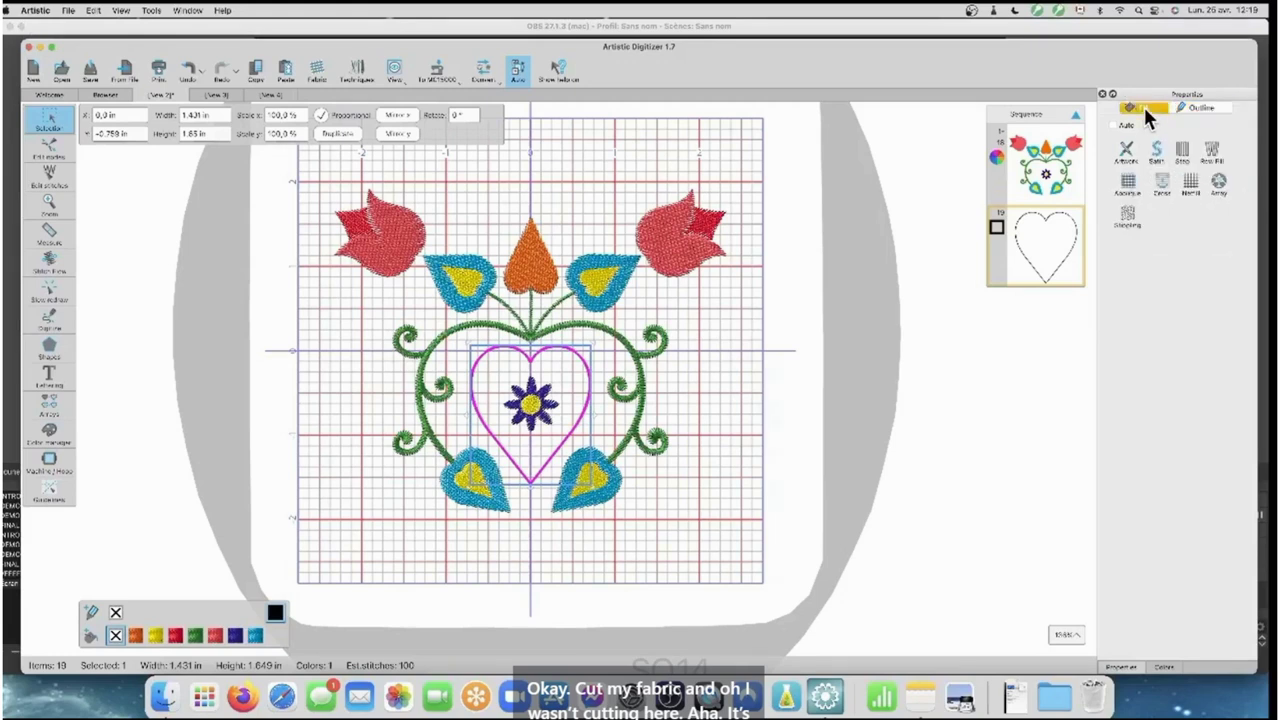
click(1129, 183)
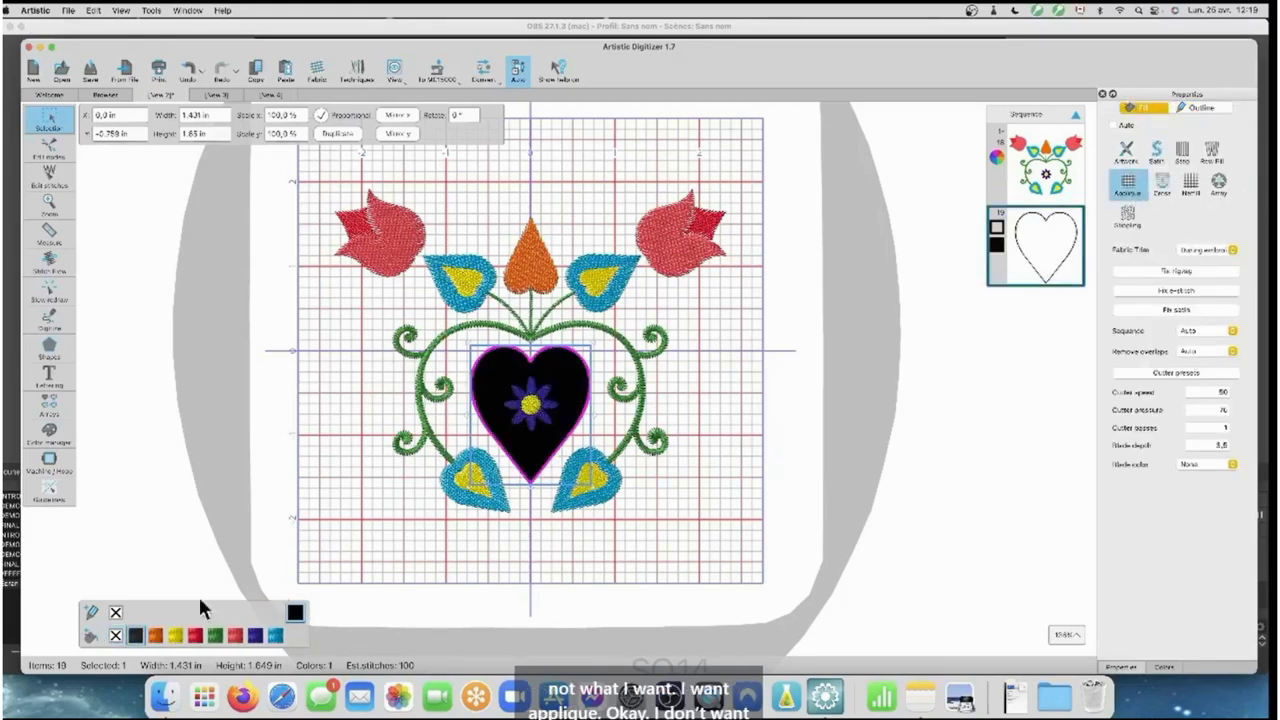
click(115, 635)
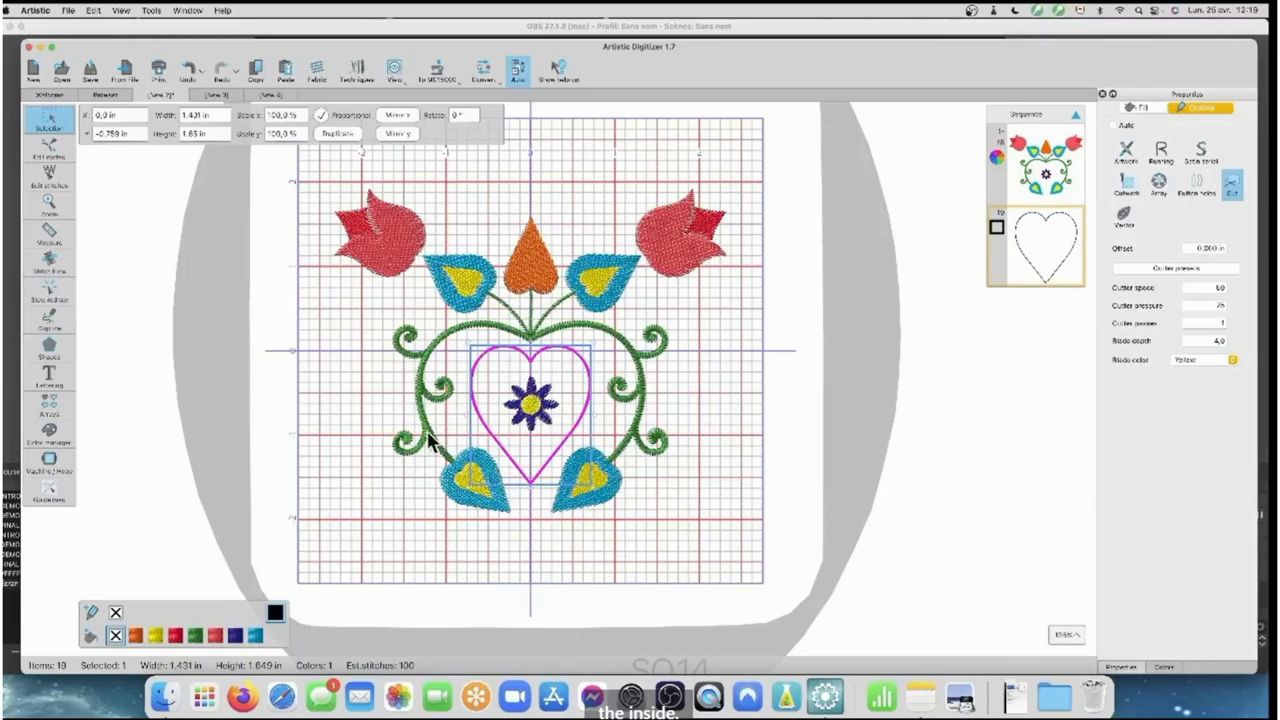
Autoborder the center heart with an Applique stitch, then select the right red tulip
right_click(571, 360)
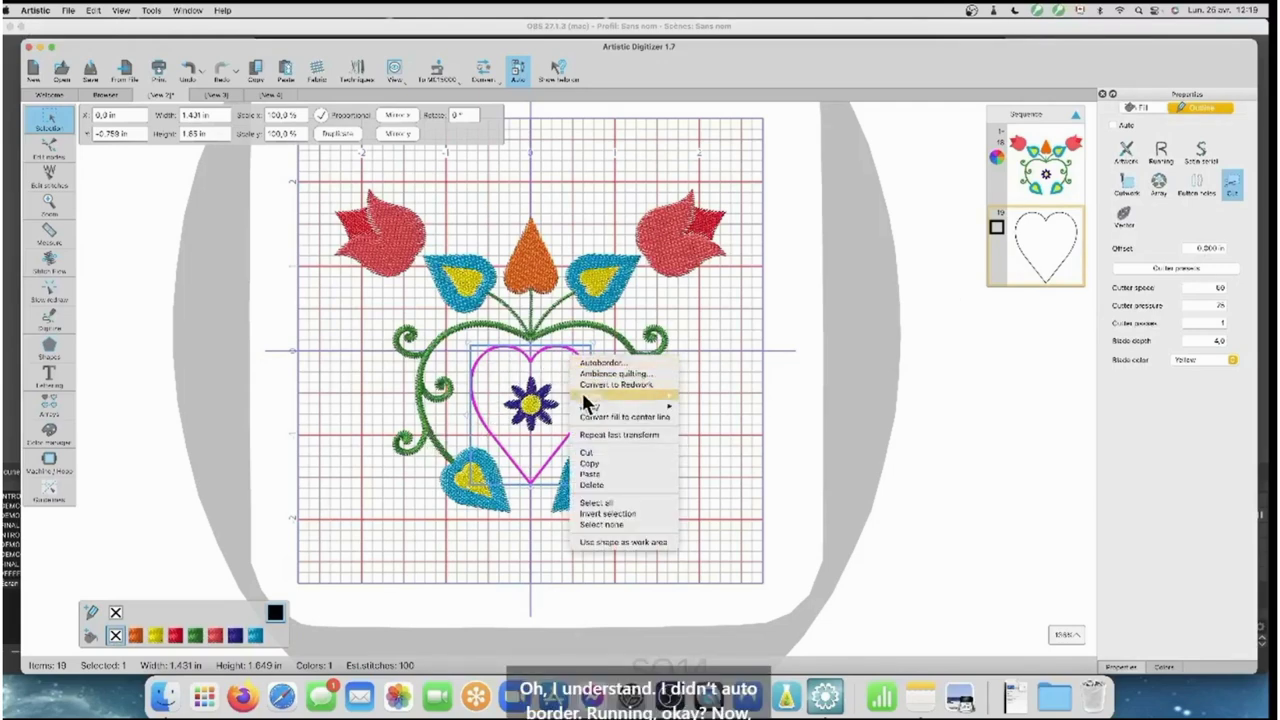
click(605, 361)
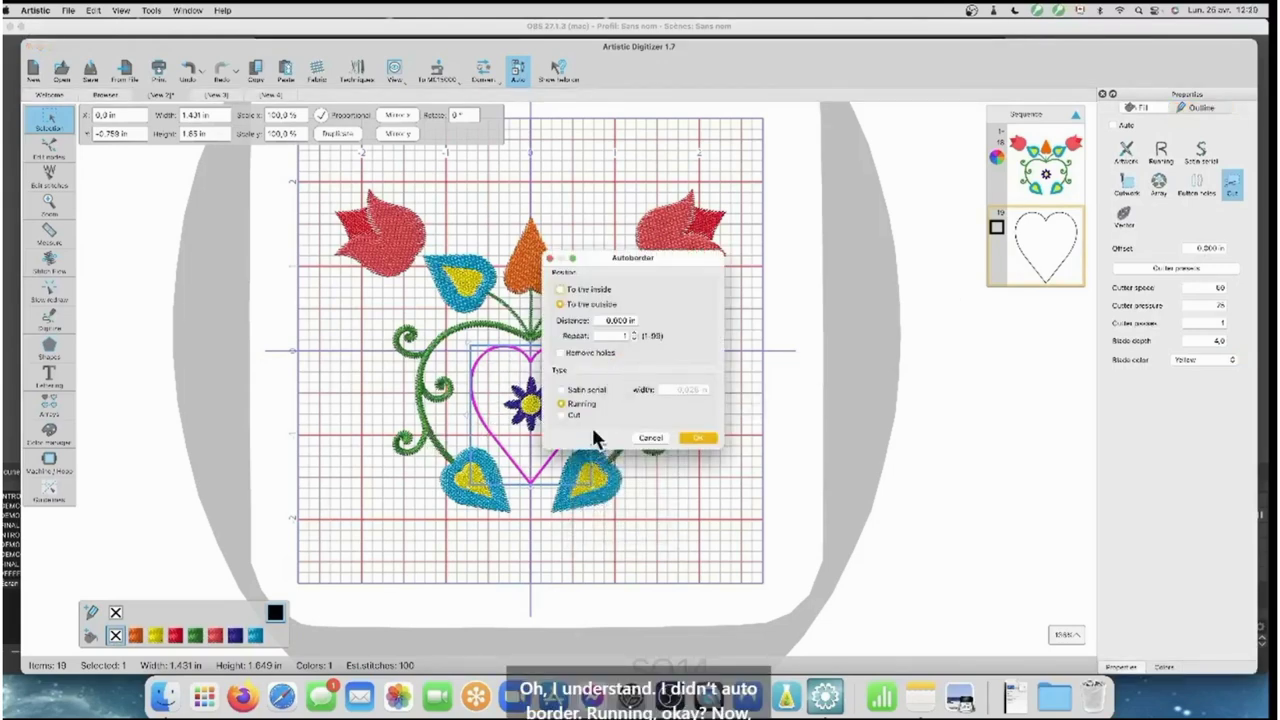
click(702, 438)
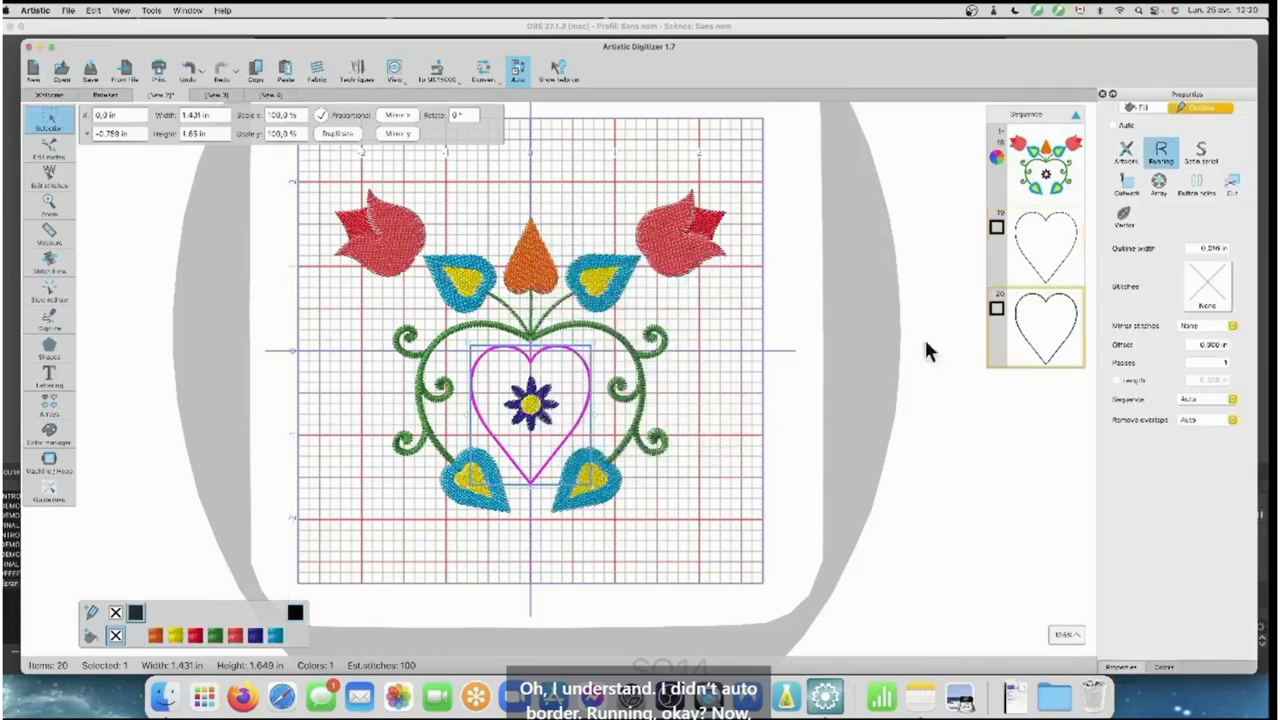
click(1208, 276)
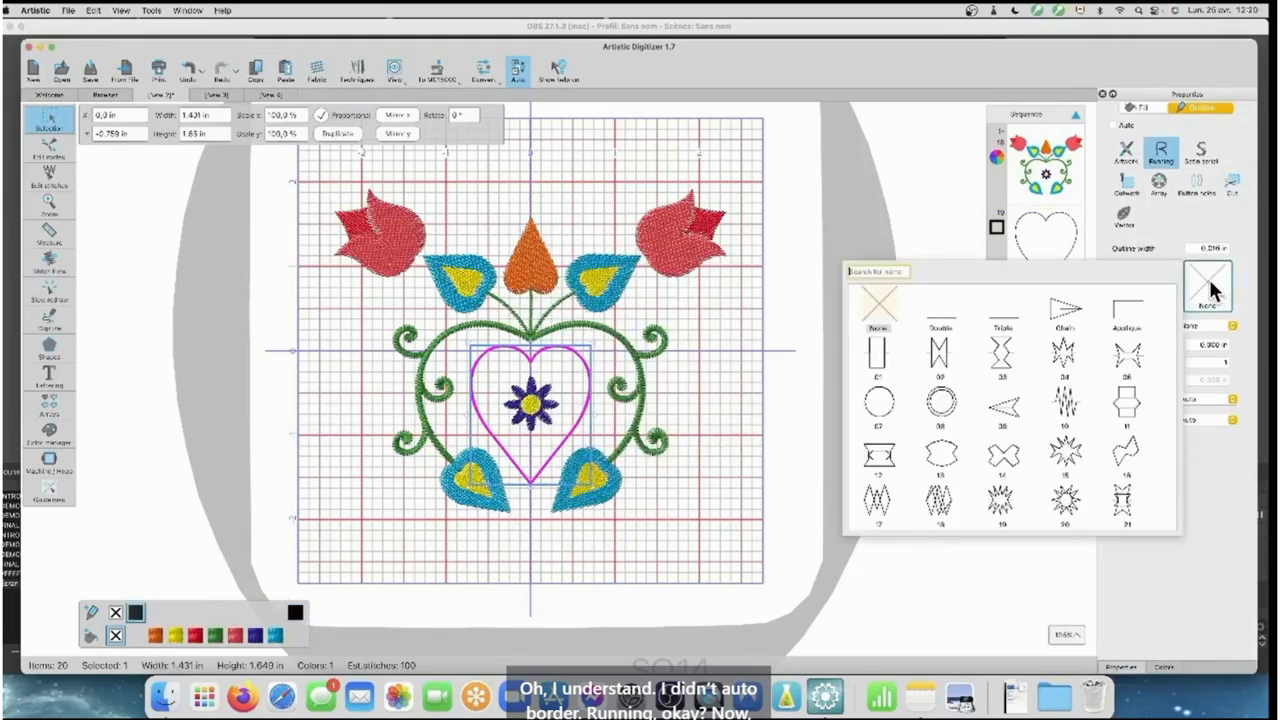
click(1127, 314)
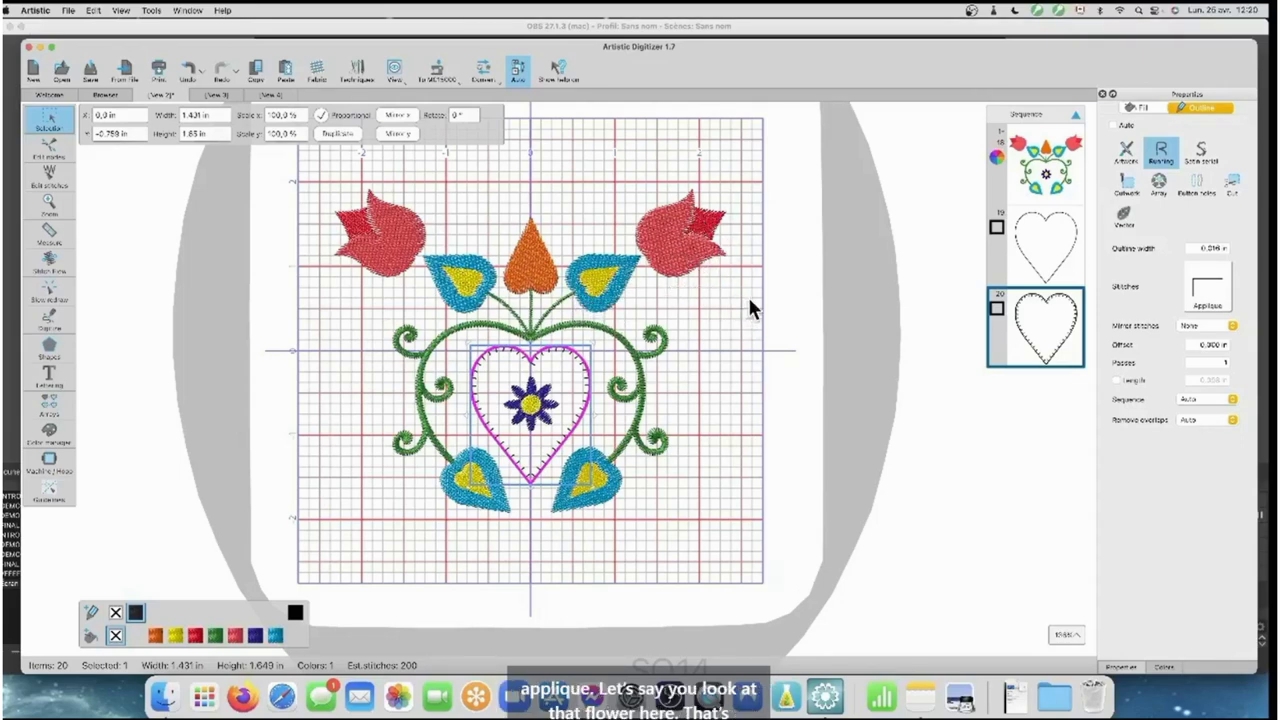
drag(748, 298, 634, 183)
Add a running-stitch Autoborder around the right red tulip, redoing it after an undo
right_click(678, 235)
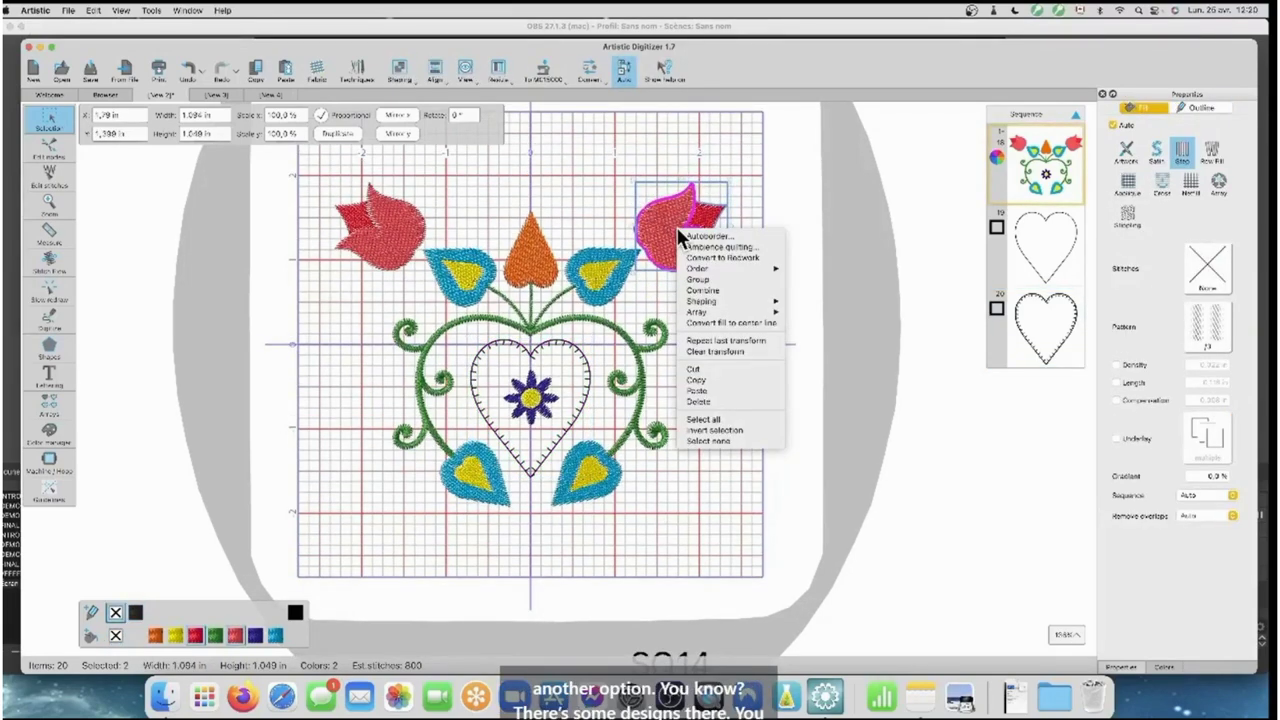
click(691, 236)
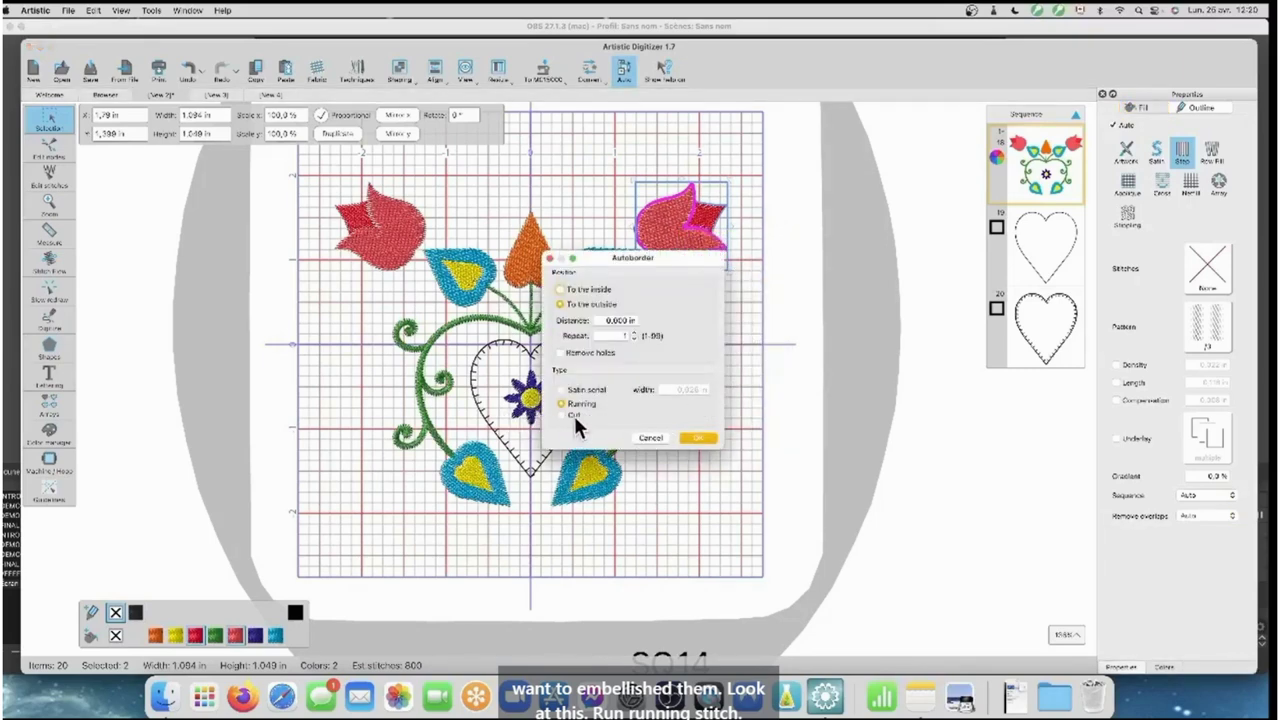
click(710, 437)
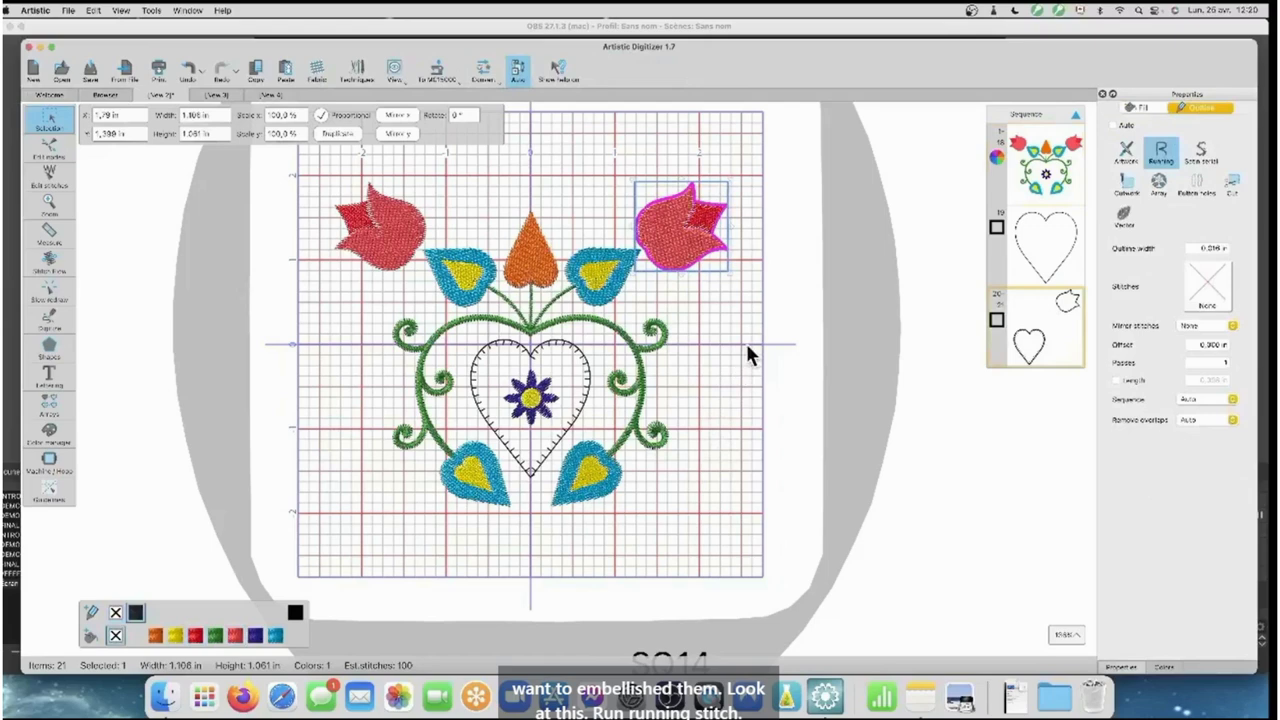
click(745, 340)
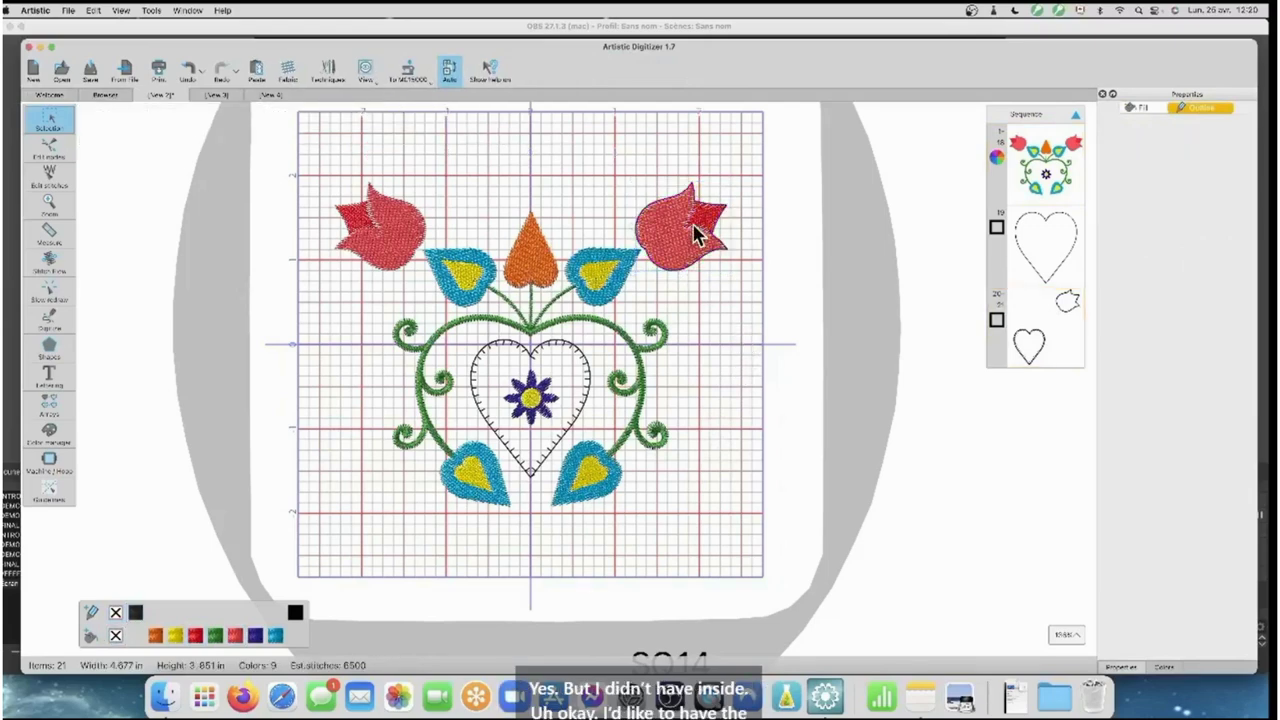
click(184, 68)
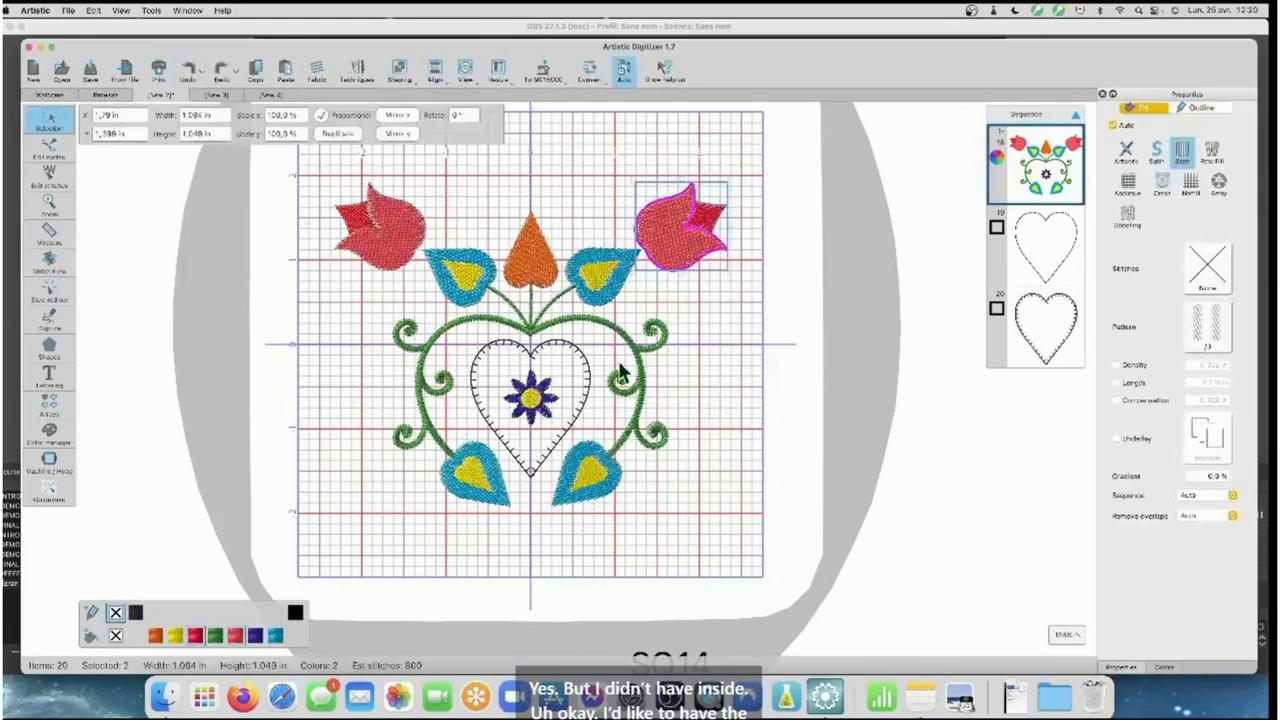
right_click(686, 240)
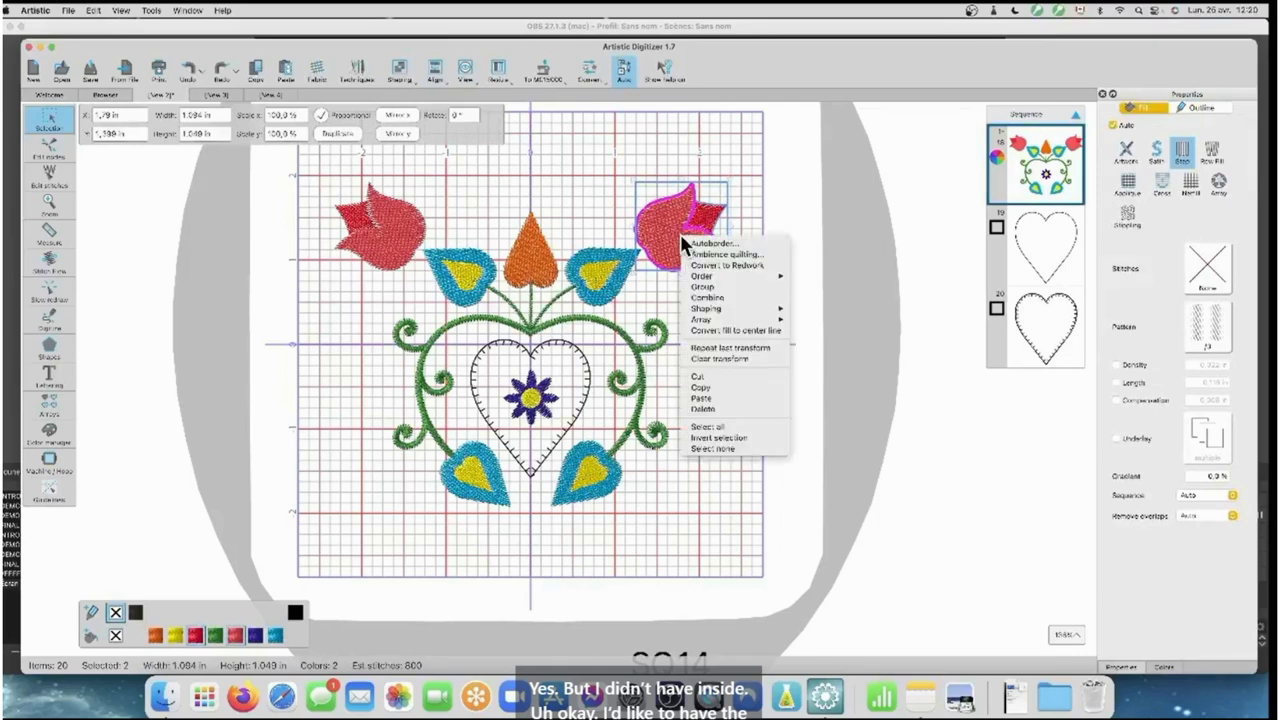
click(714, 243)
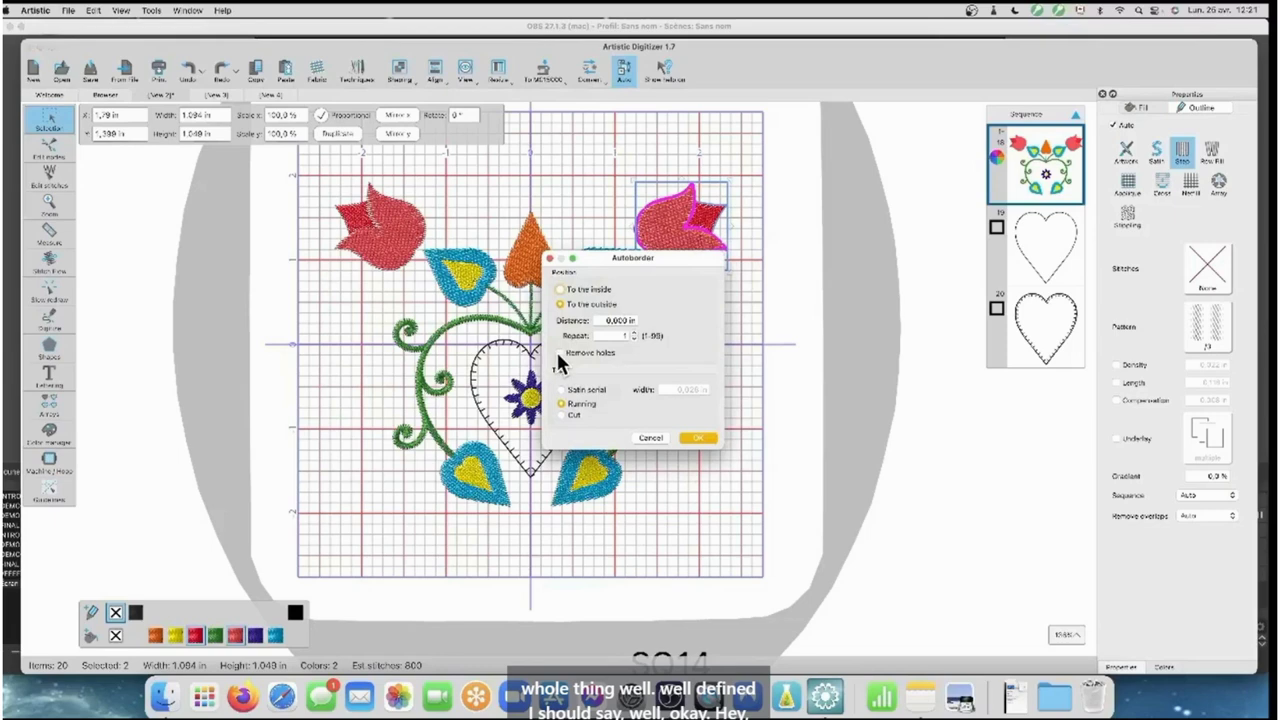
click(697, 438)
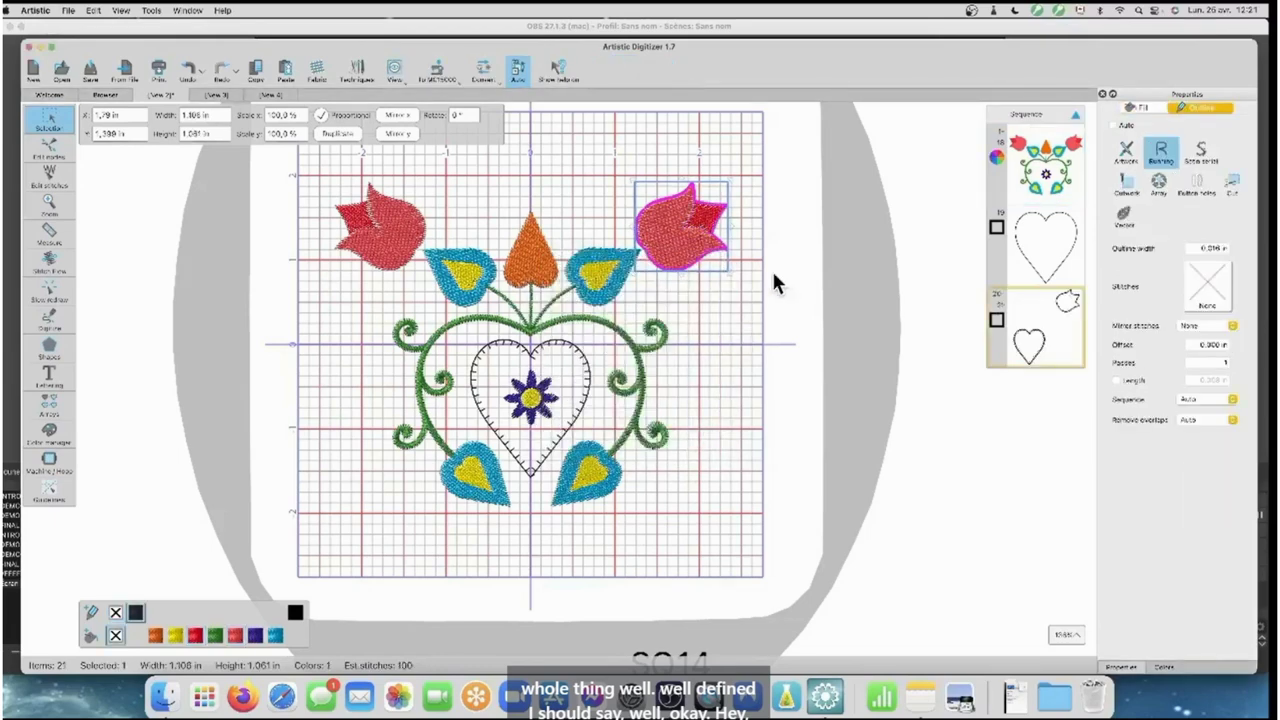
click(699, 247)
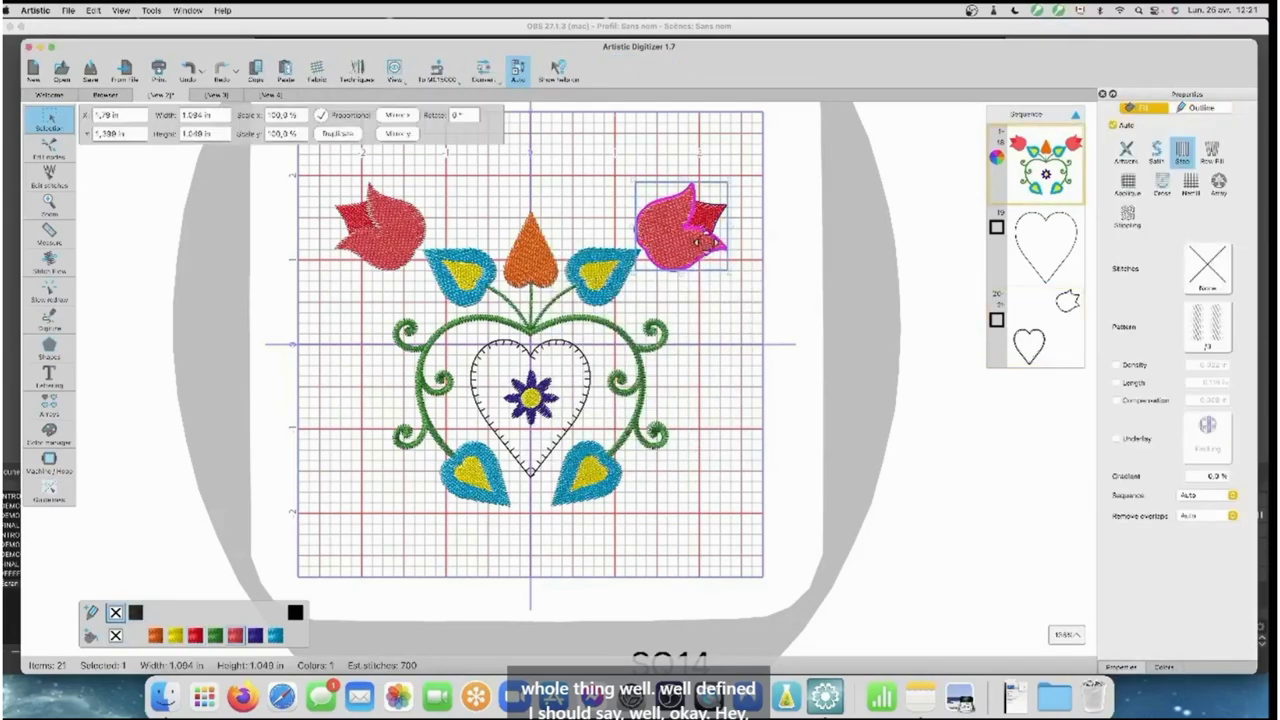
Autoborder the tulip's small inner petal and shrink that petal border slightly
click(706, 218)
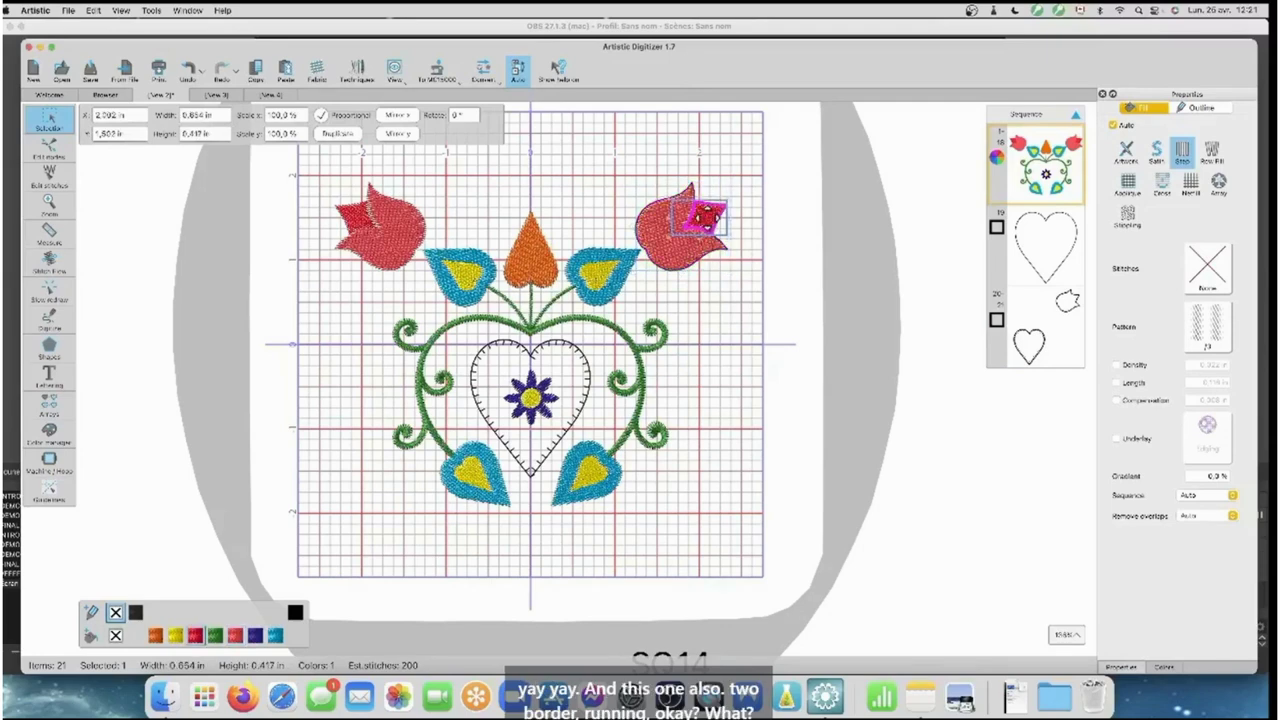
right_click(706, 216)
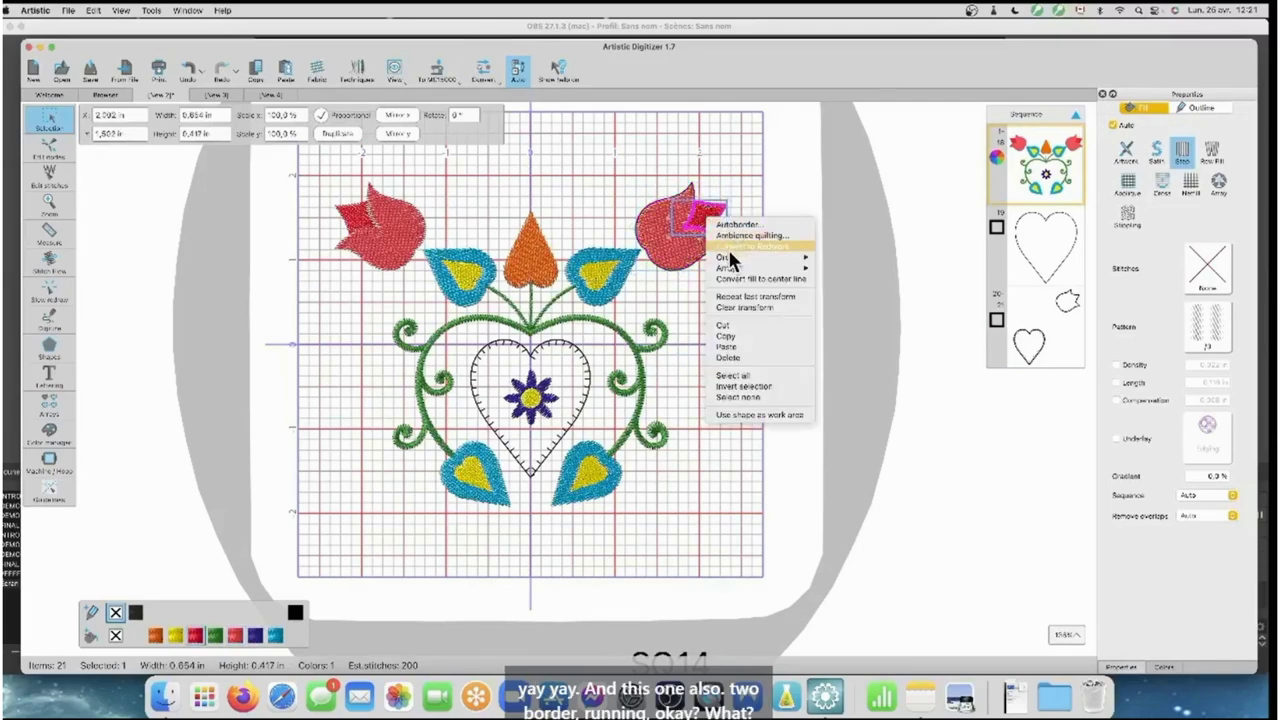
click(737, 224)
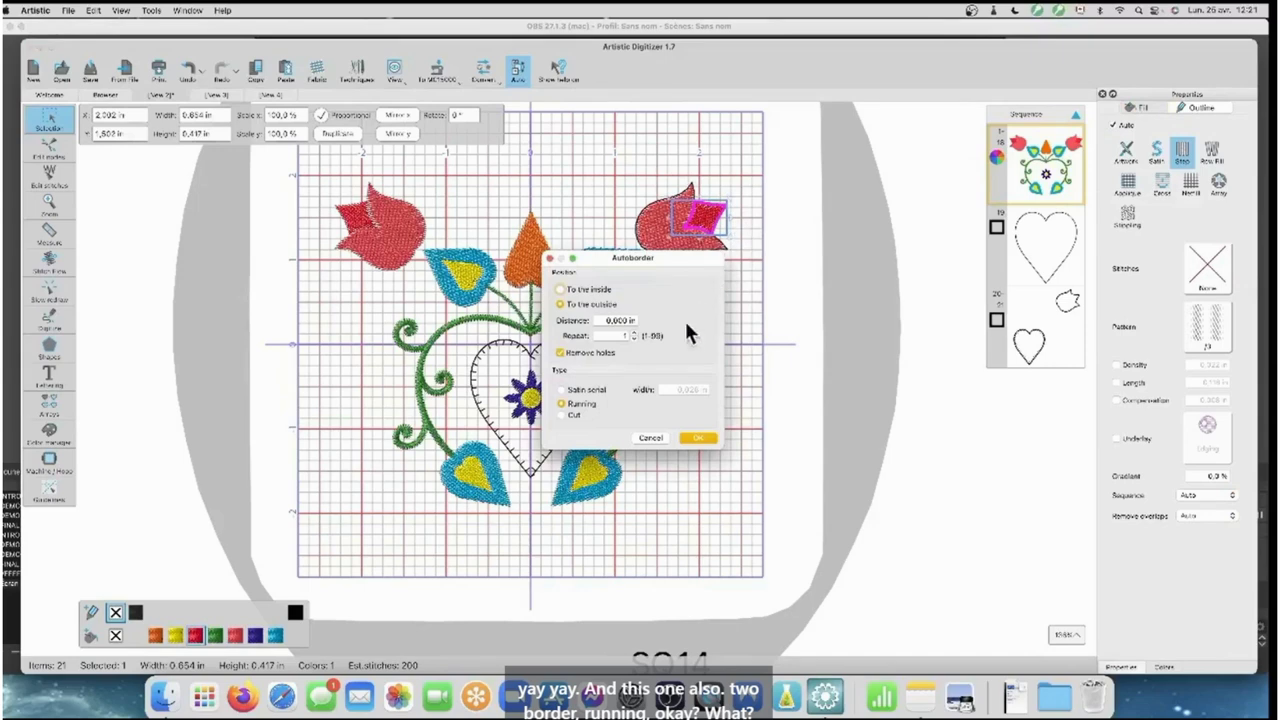
click(701, 441)
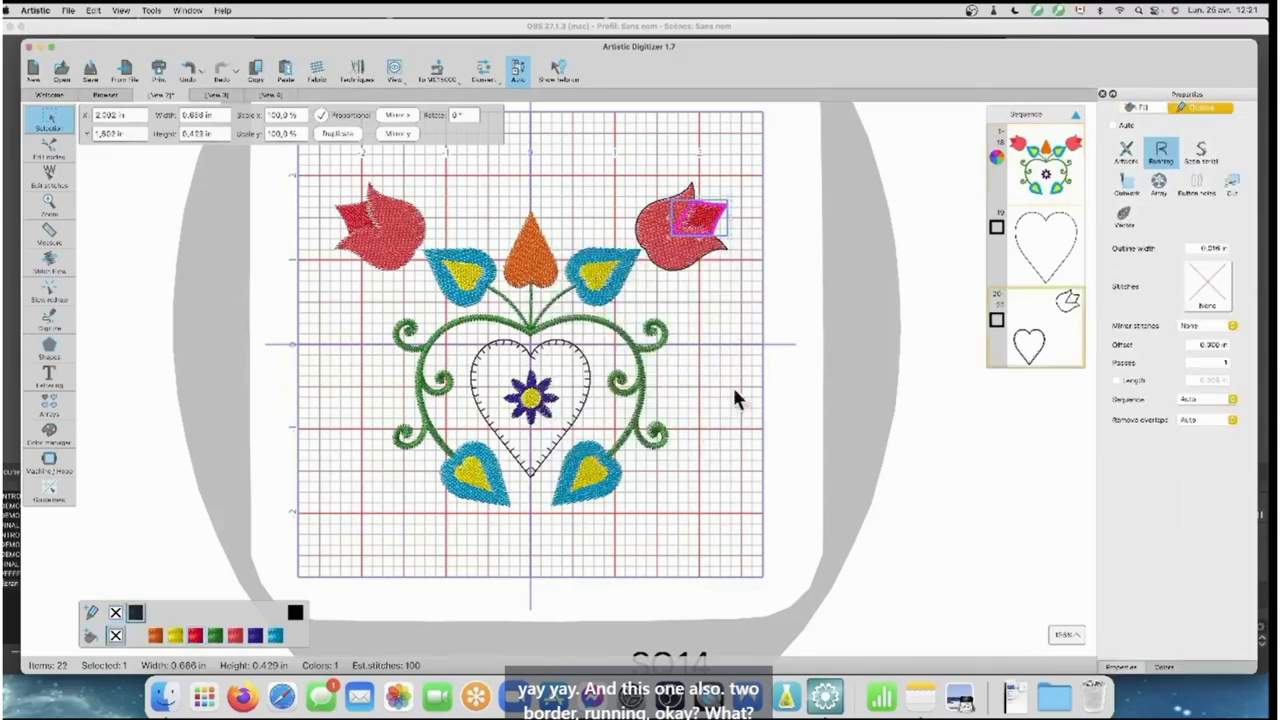
click(668, 240)
click(737, 320)
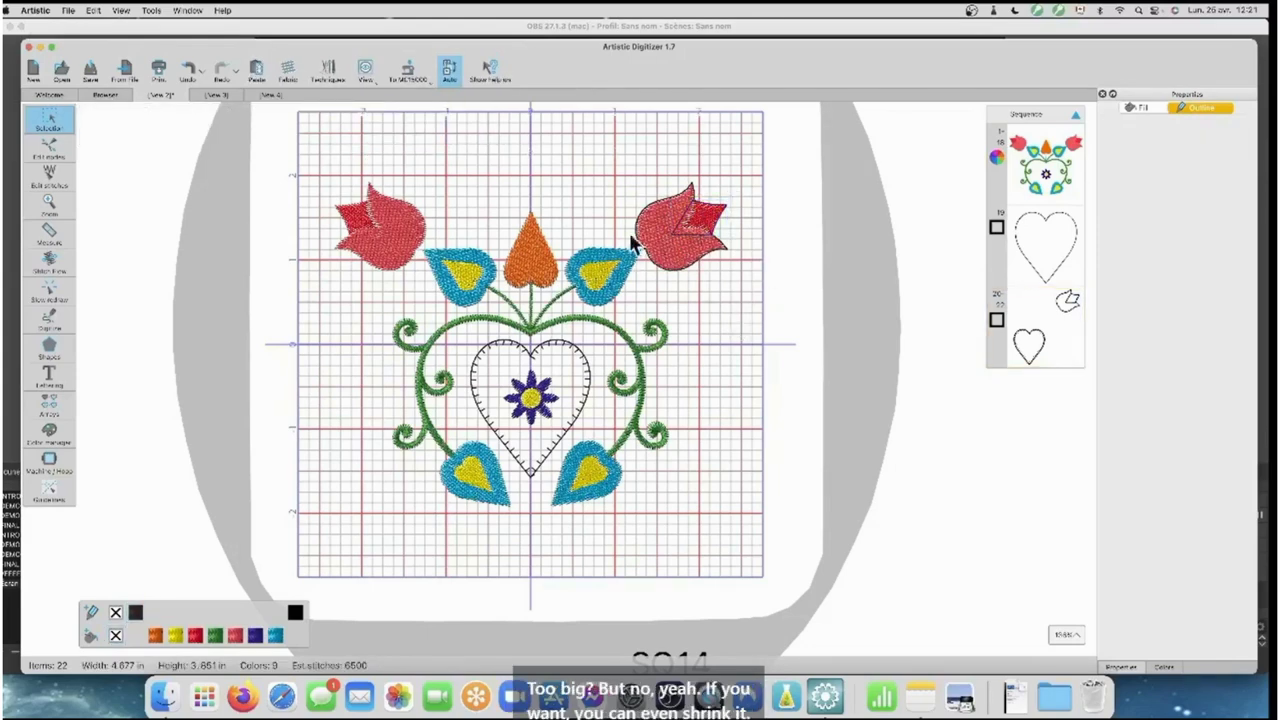
click(676, 245)
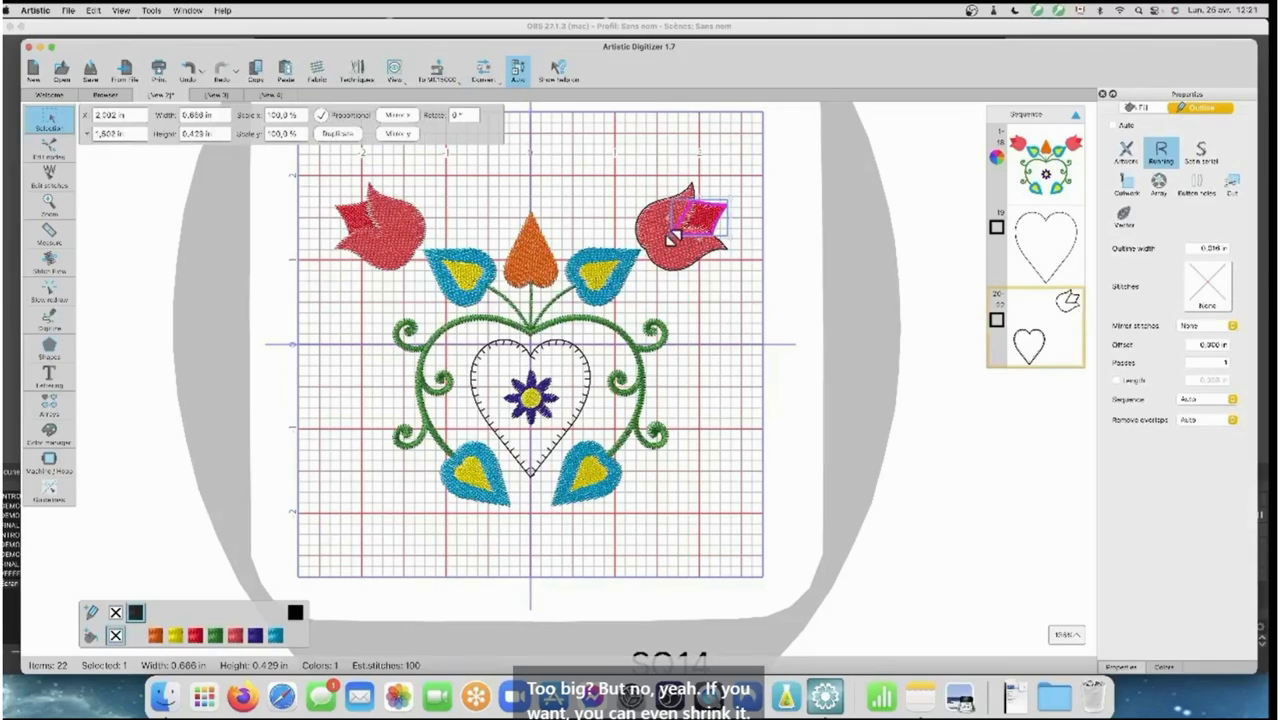
drag(674, 234, 692, 226)
click(746, 322)
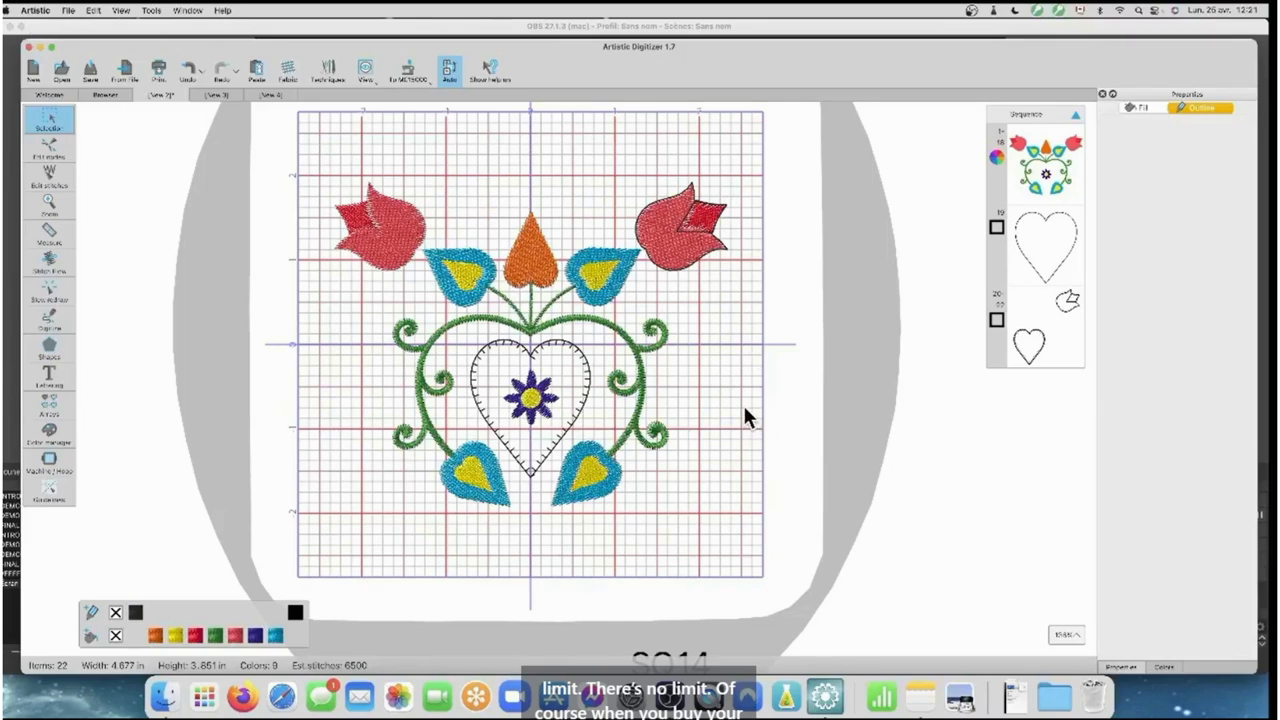
scroll(745, 413, left, 5)
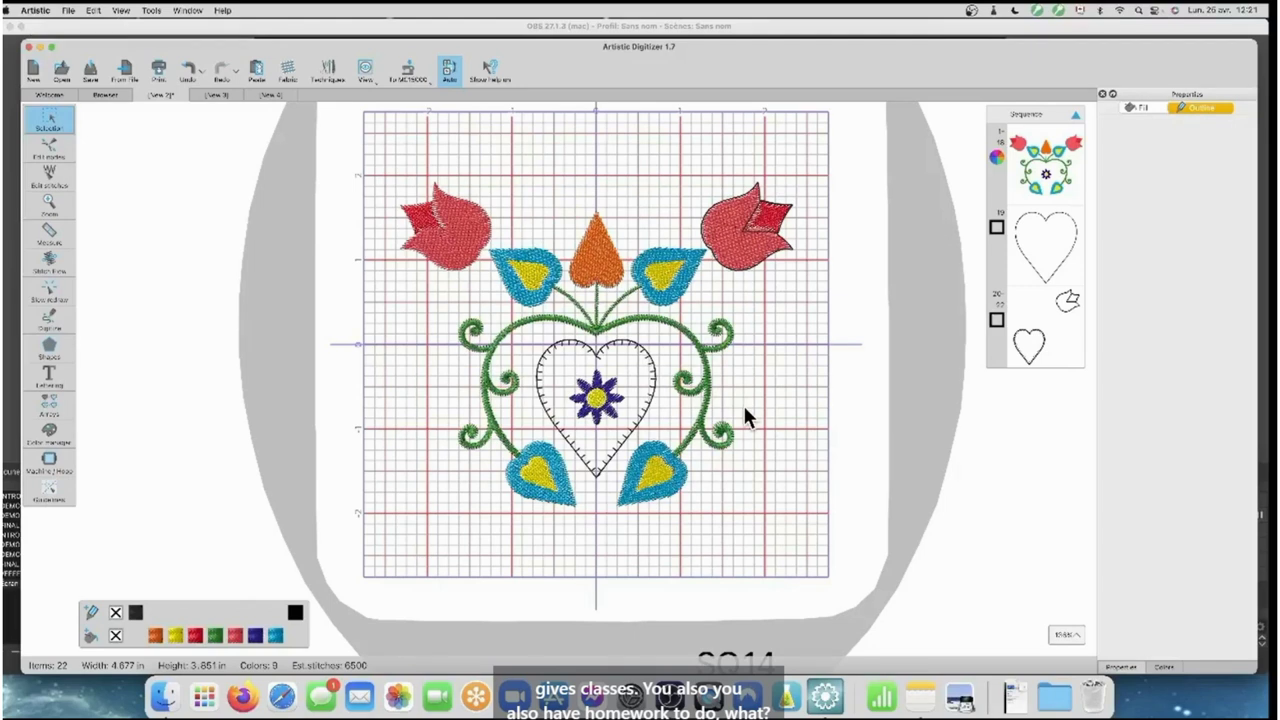
scroll(766, 409, right, 1)
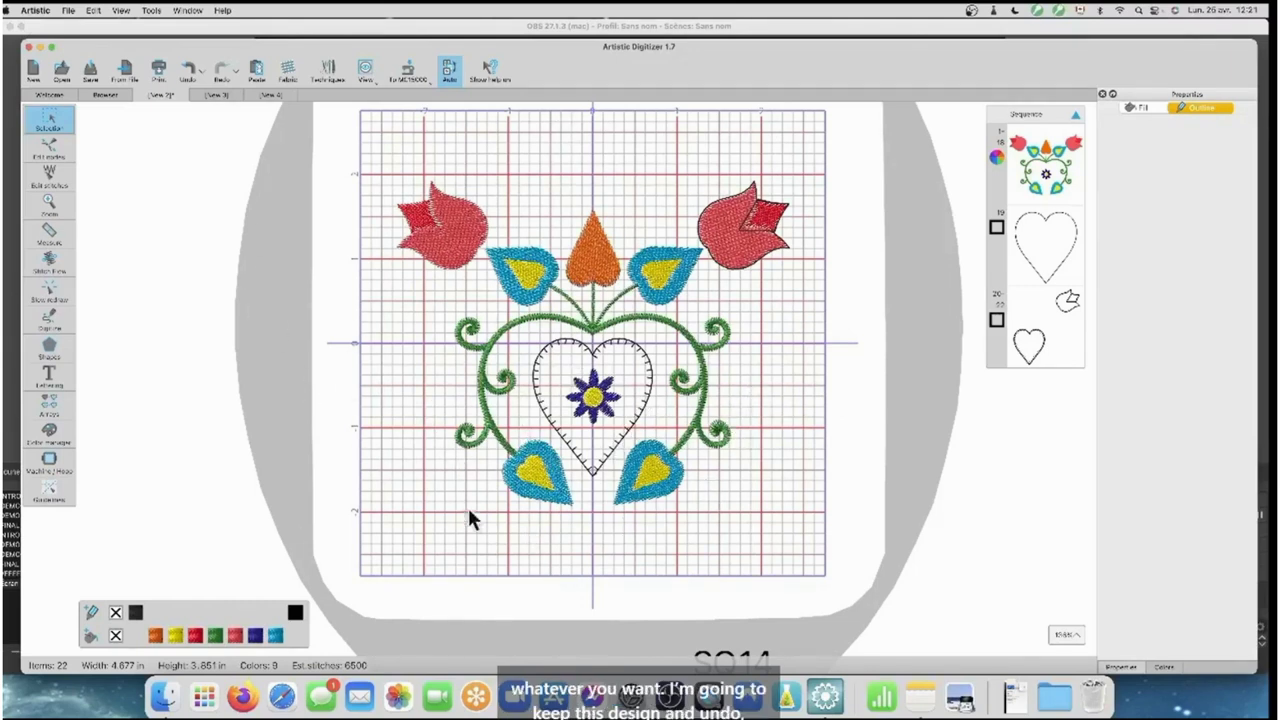
Undo four edits back to the plain heart outline and open the Techniques dialog
click(187, 66)
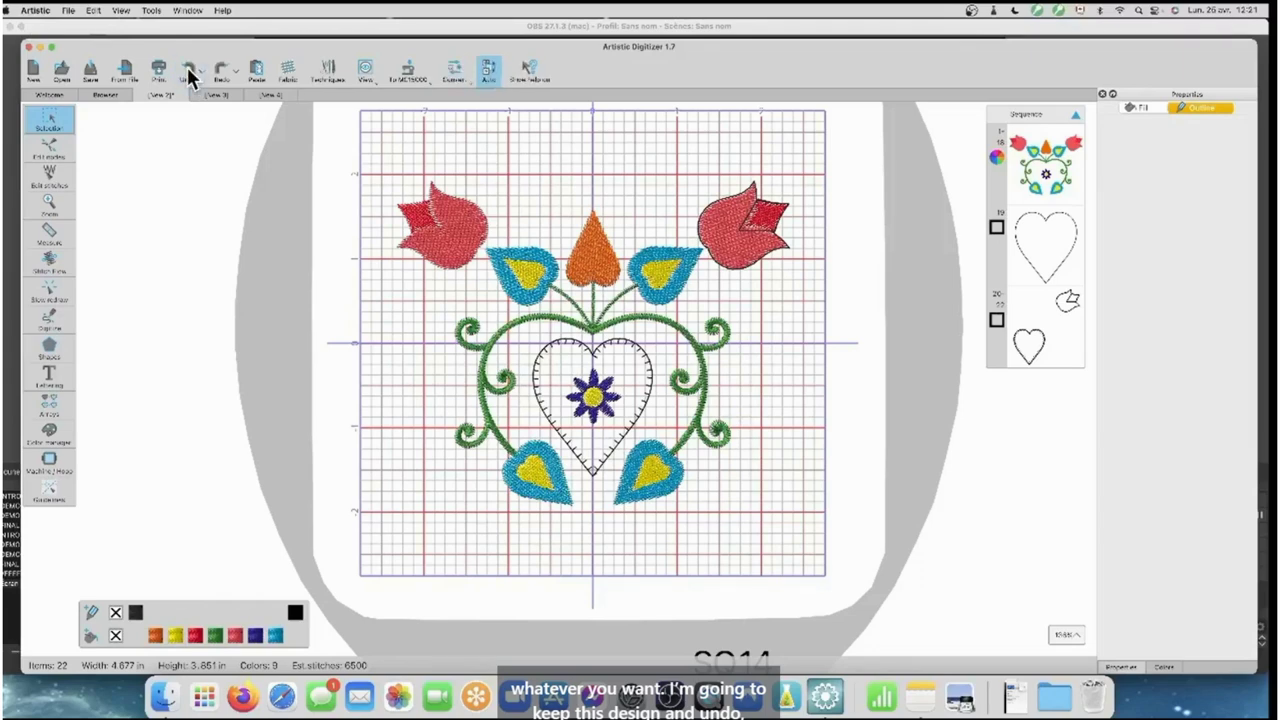
click(187, 67)
click(187, 67)
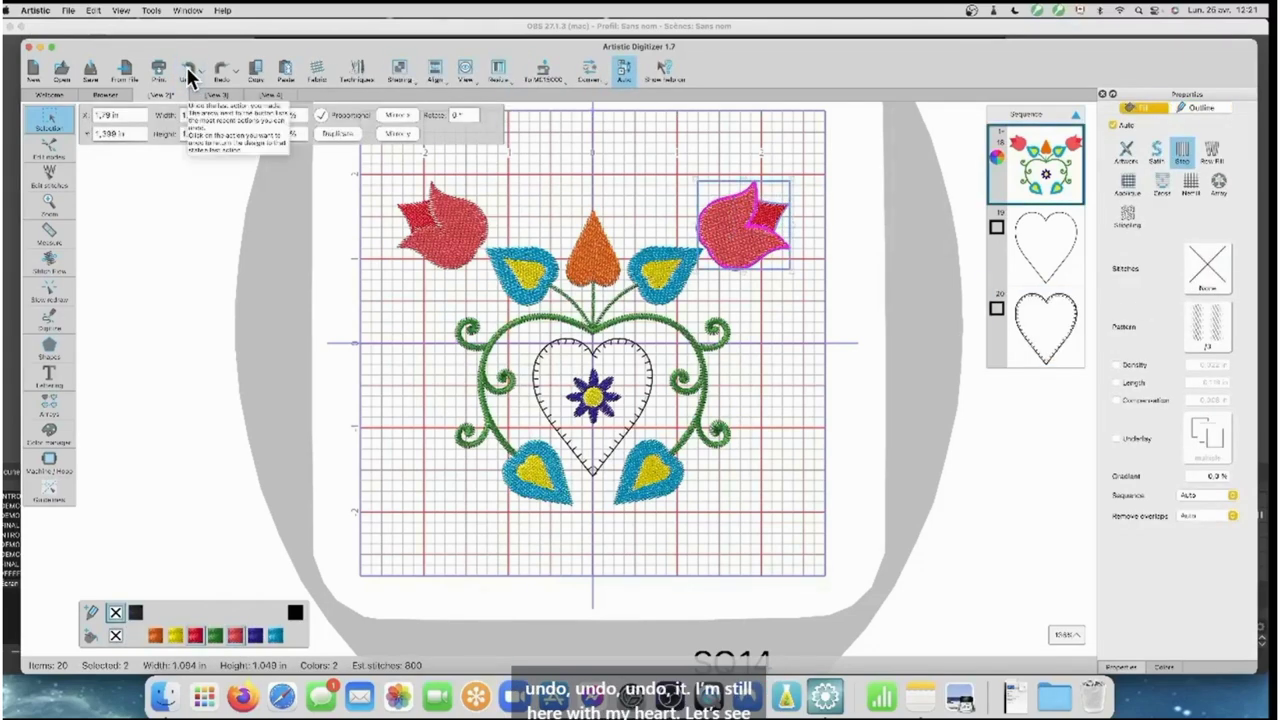
click(186, 66)
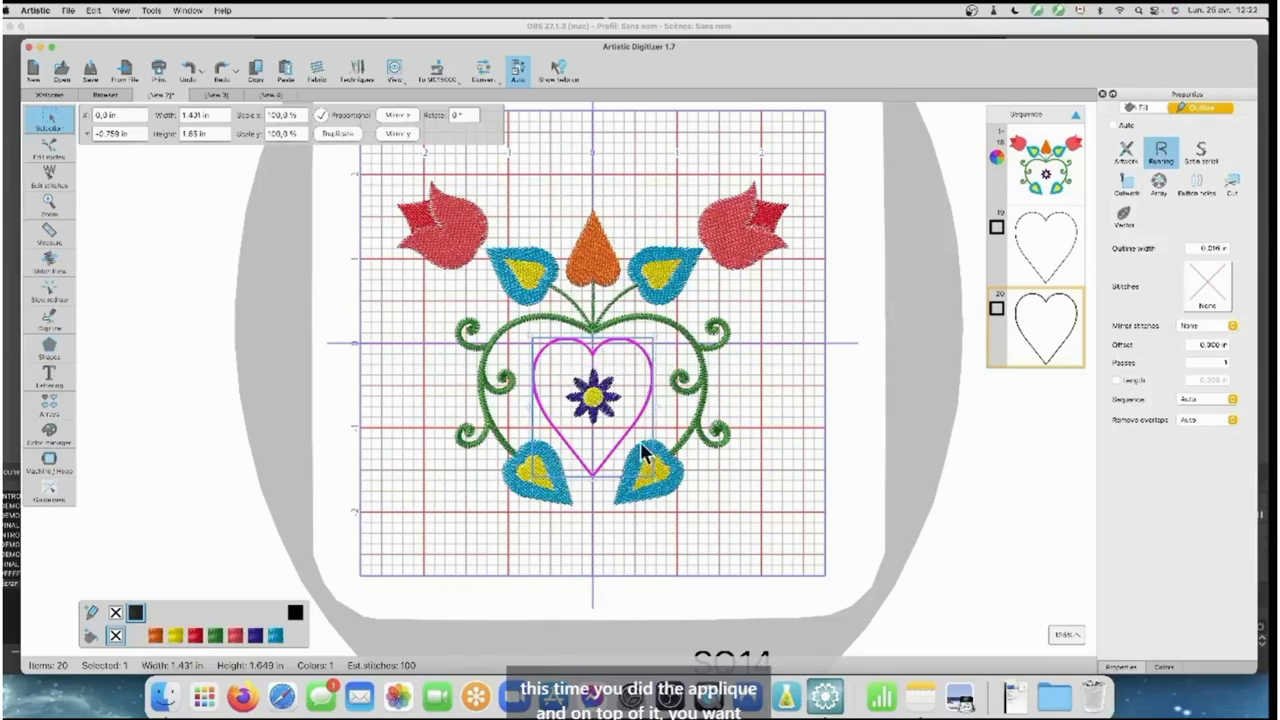
click(357, 77)
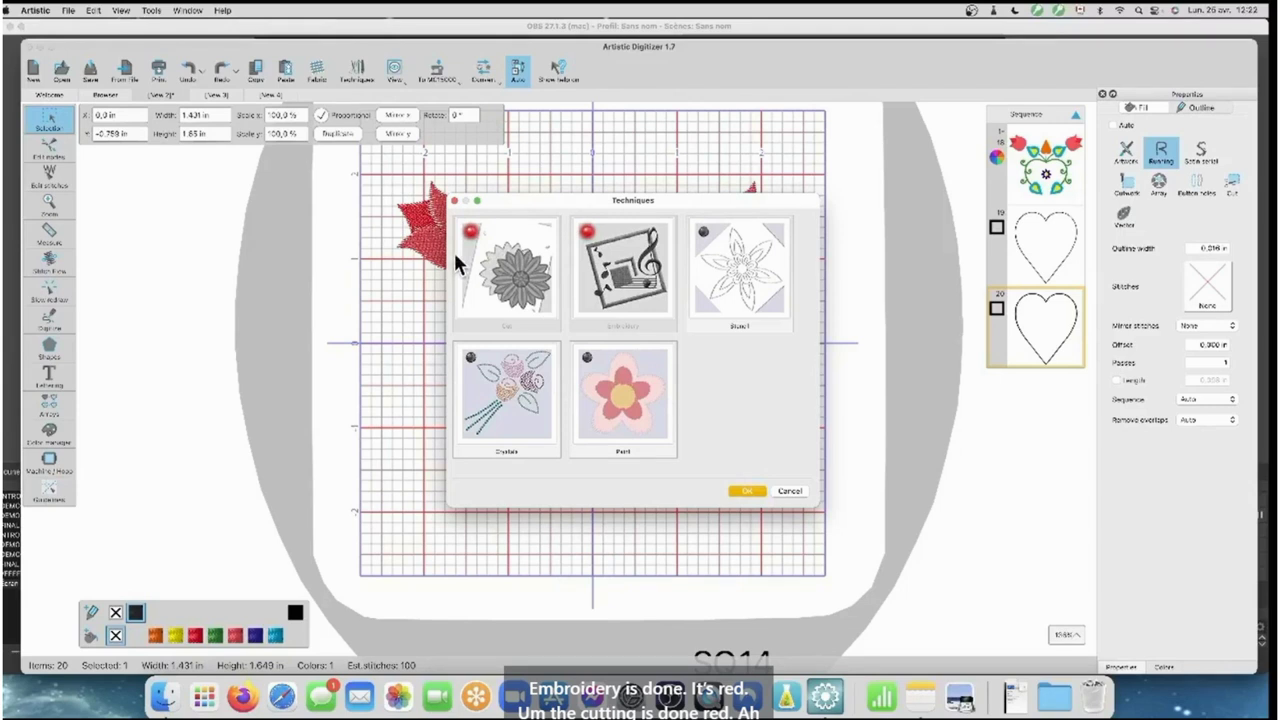
Turn on the Crystals technique tile and confirm with OK
click(468, 372)
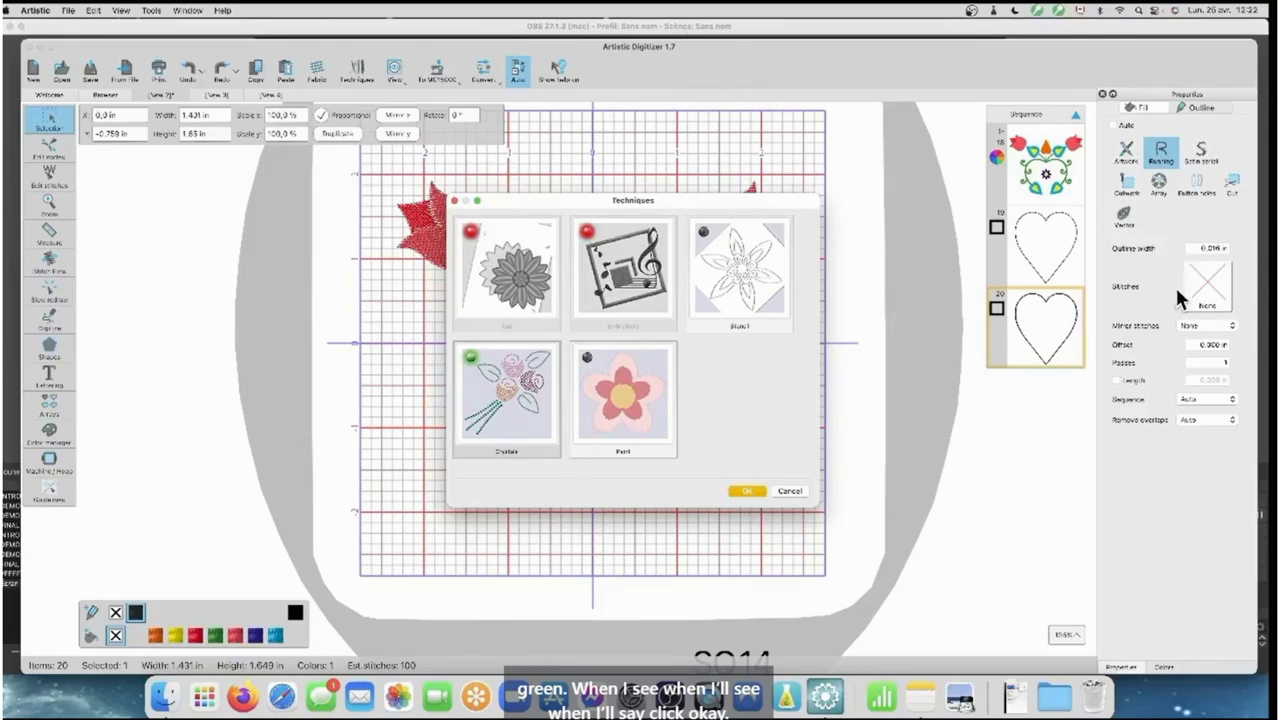
click(742, 490)
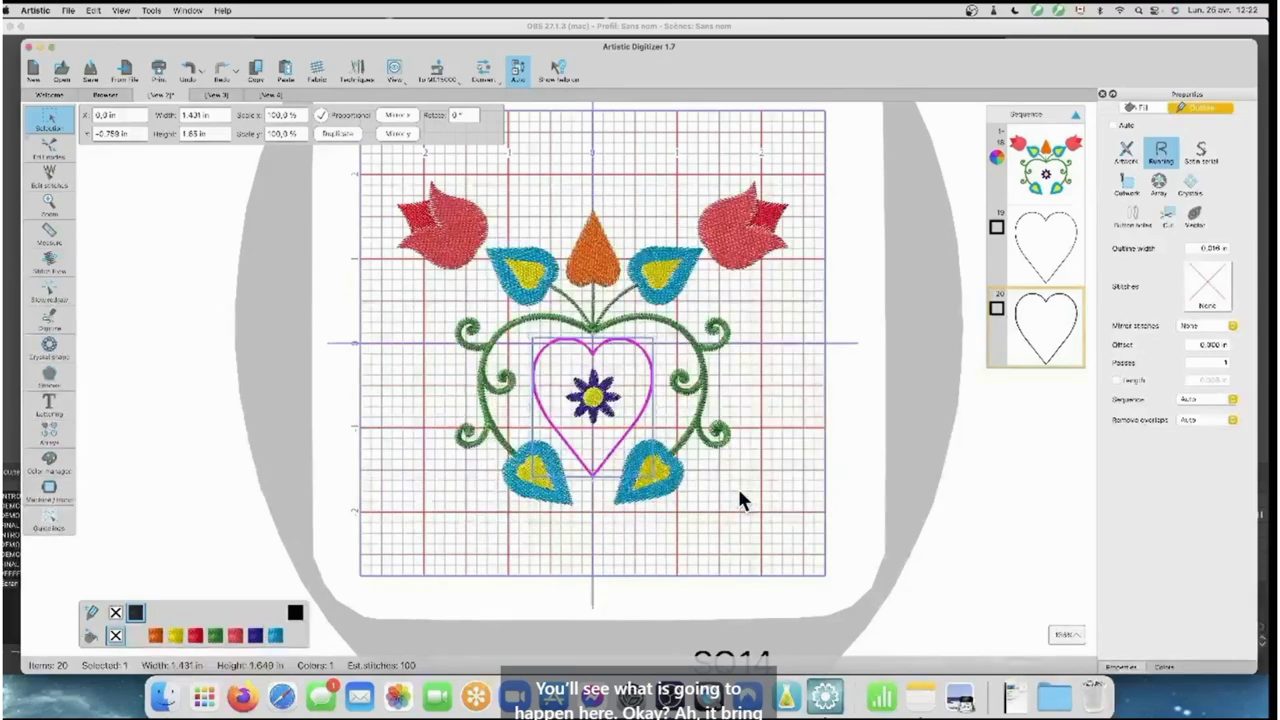
Make the heart outline Swarovski Round crystals in the smaller 6/14 size
click(1190, 186)
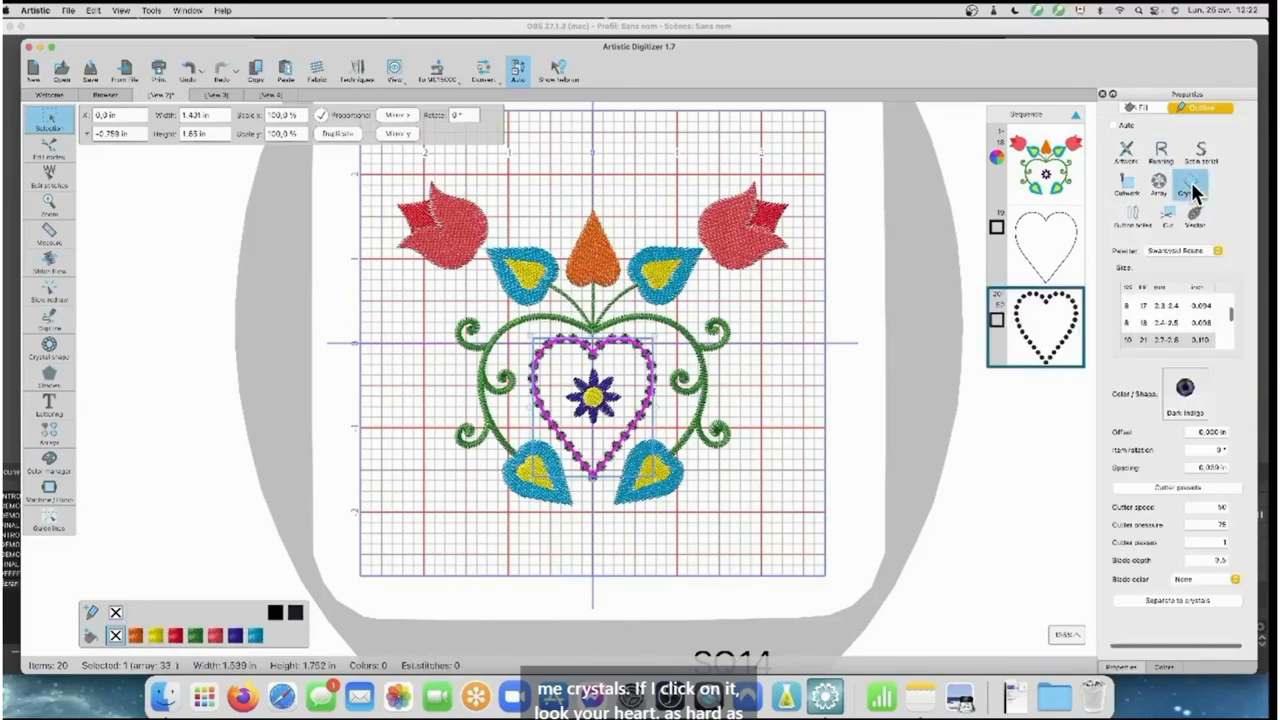
click(1003, 530)
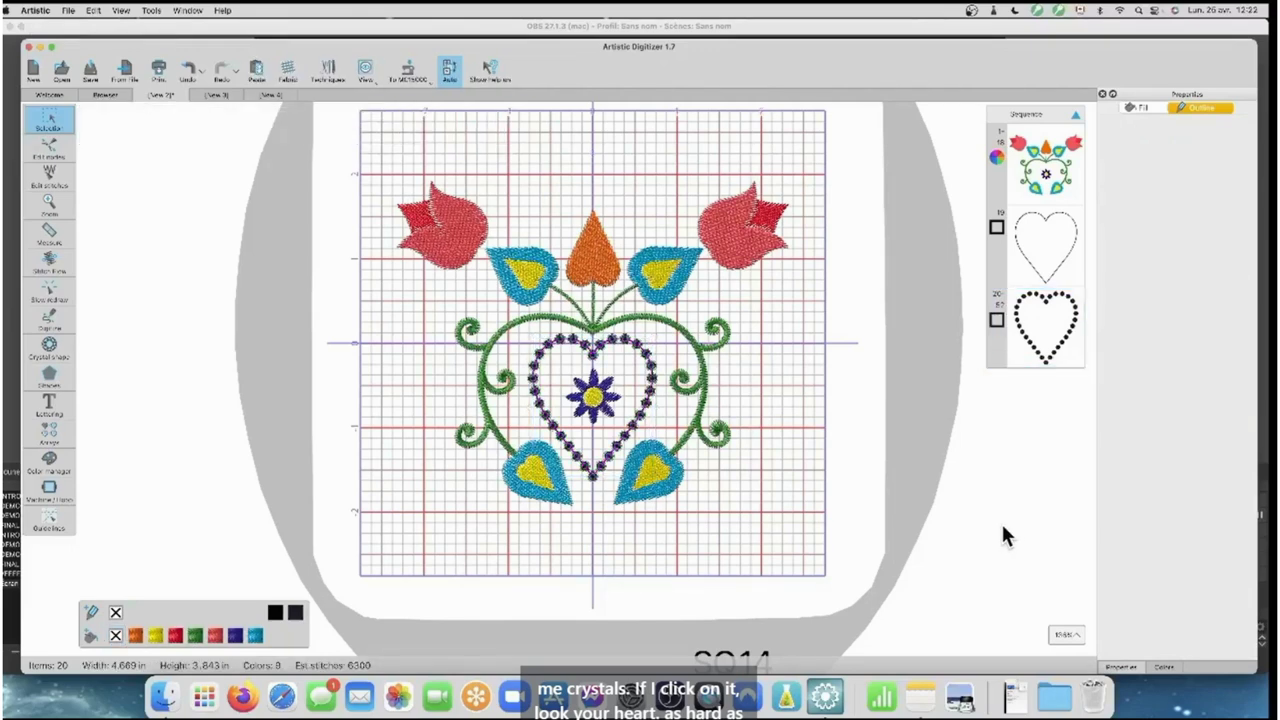
click(640, 350)
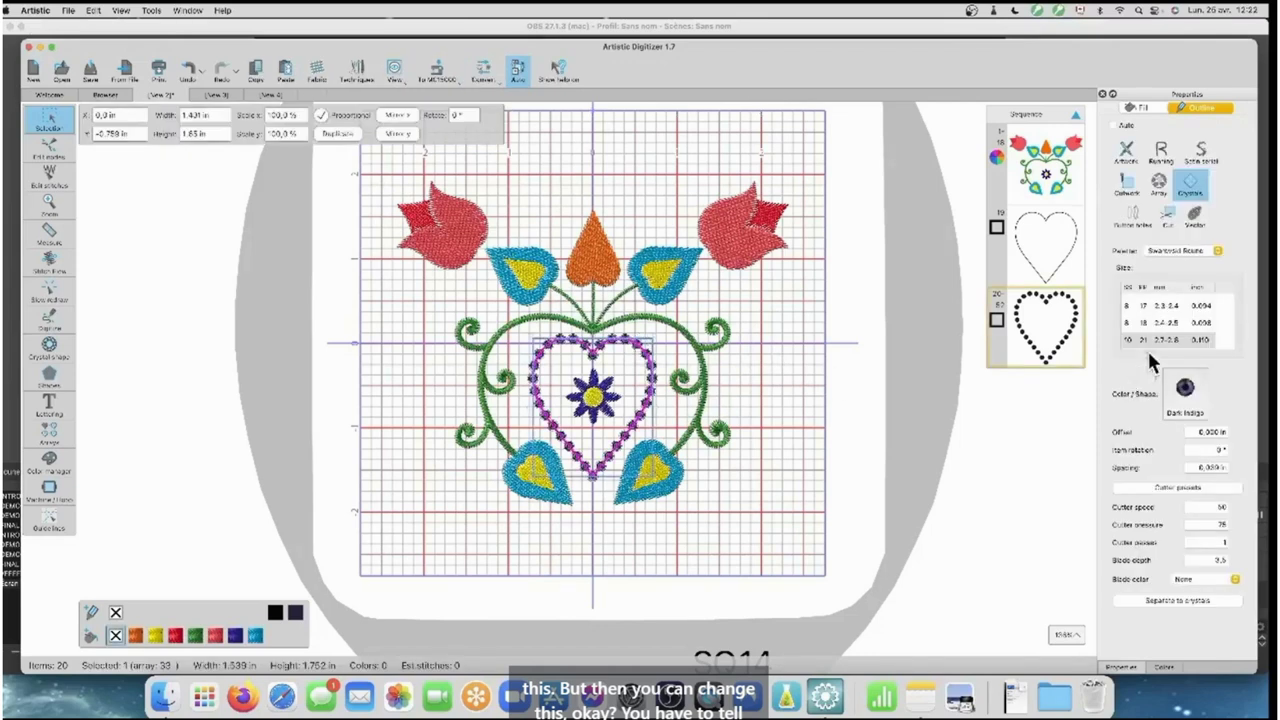
click(1217, 252)
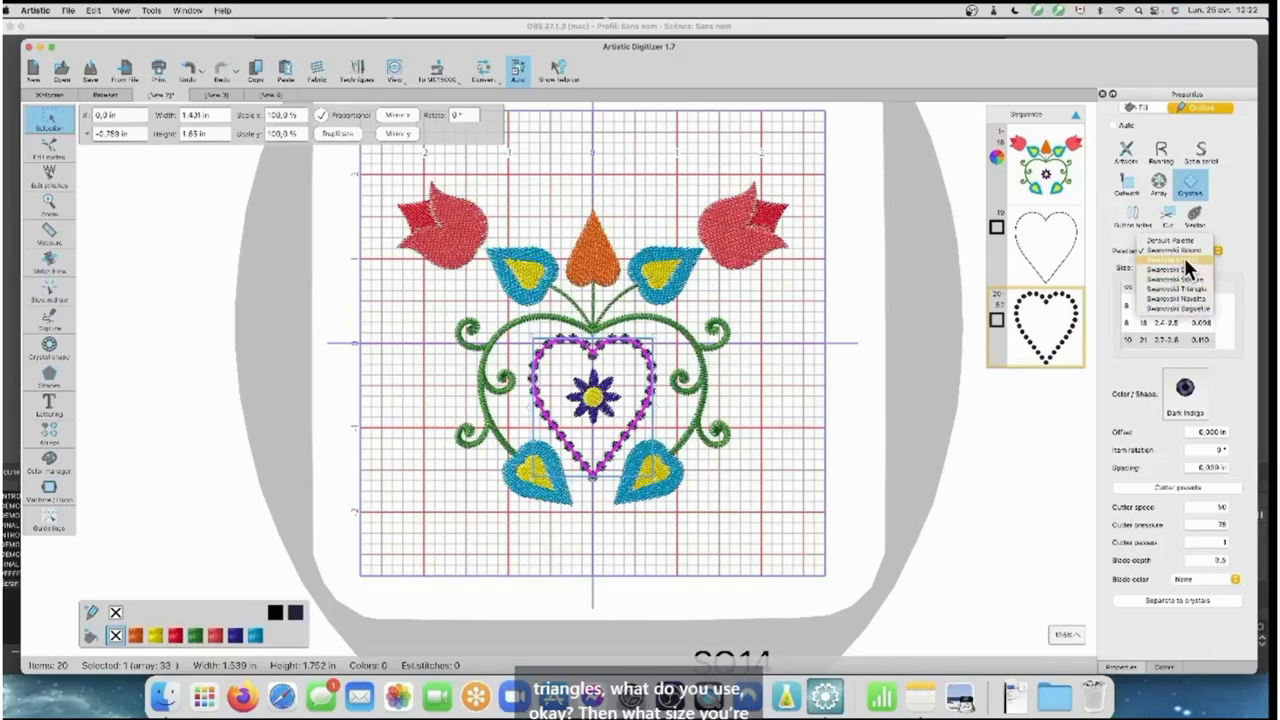
click(1226, 236)
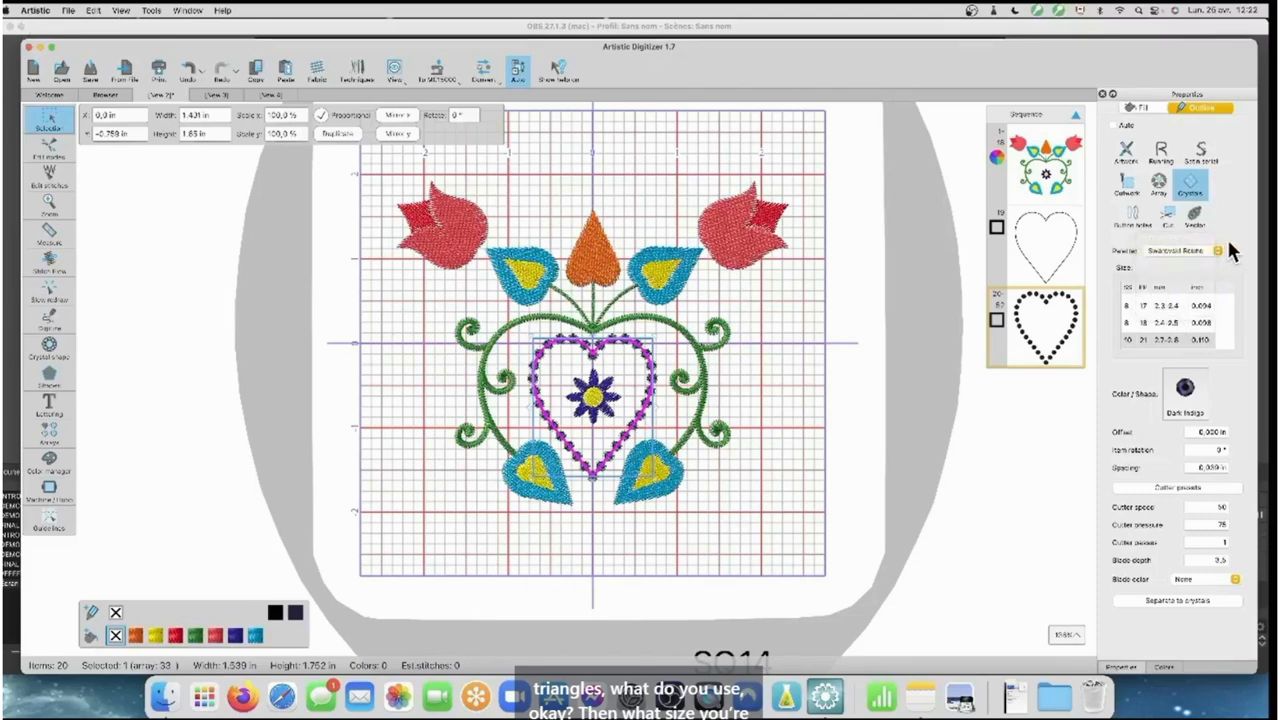
scroll(1147, 327, up, 2)
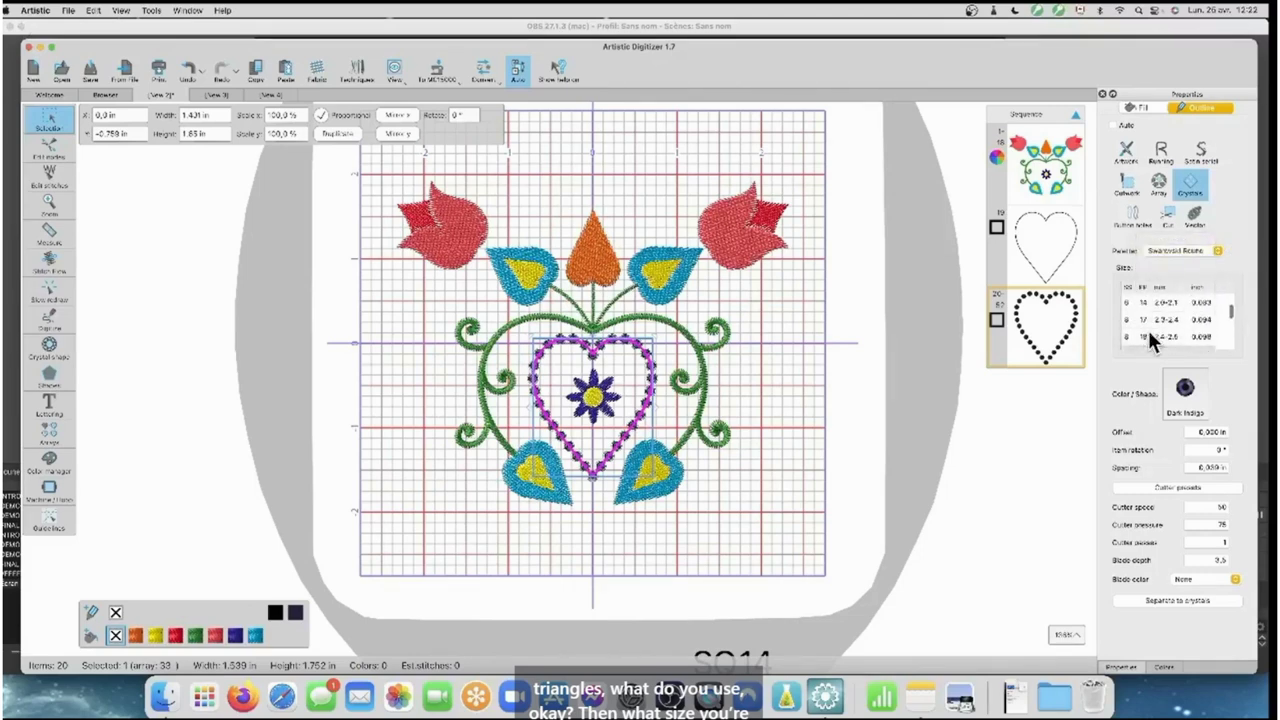
click(1130, 310)
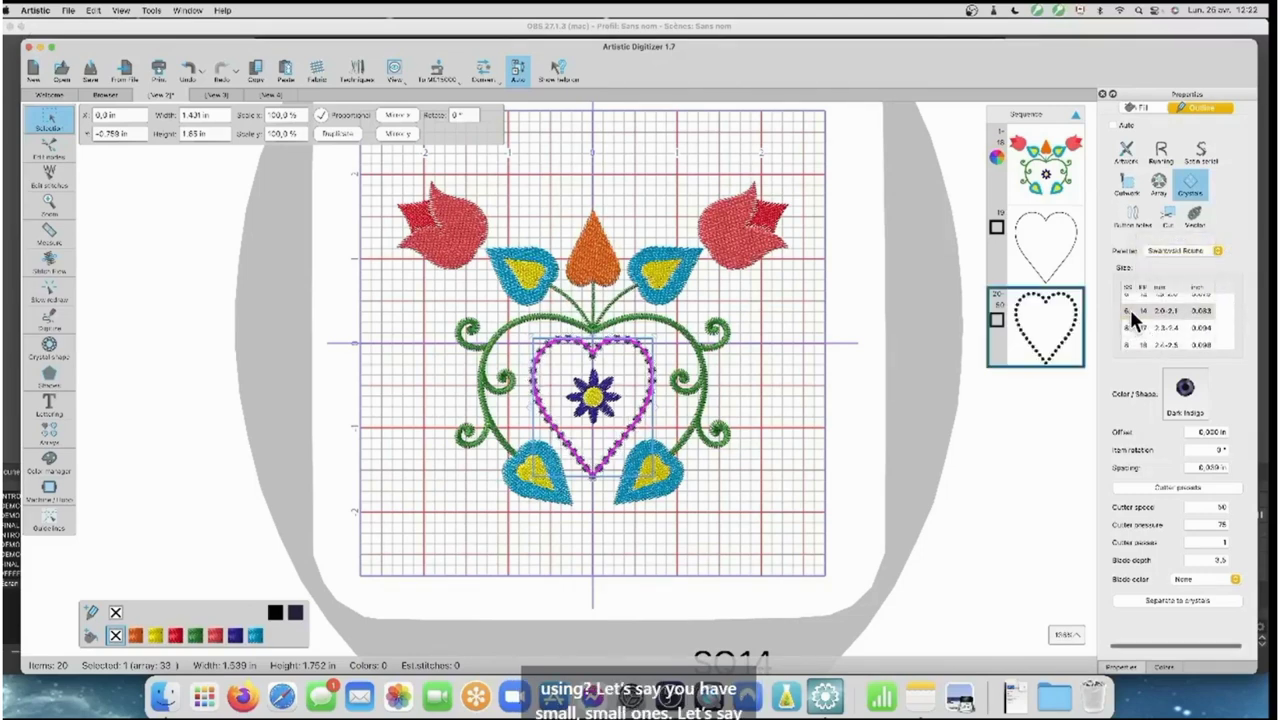
Colour the heart crystals Light Siam SAT and zoom the view to 200%
click(1190, 391)
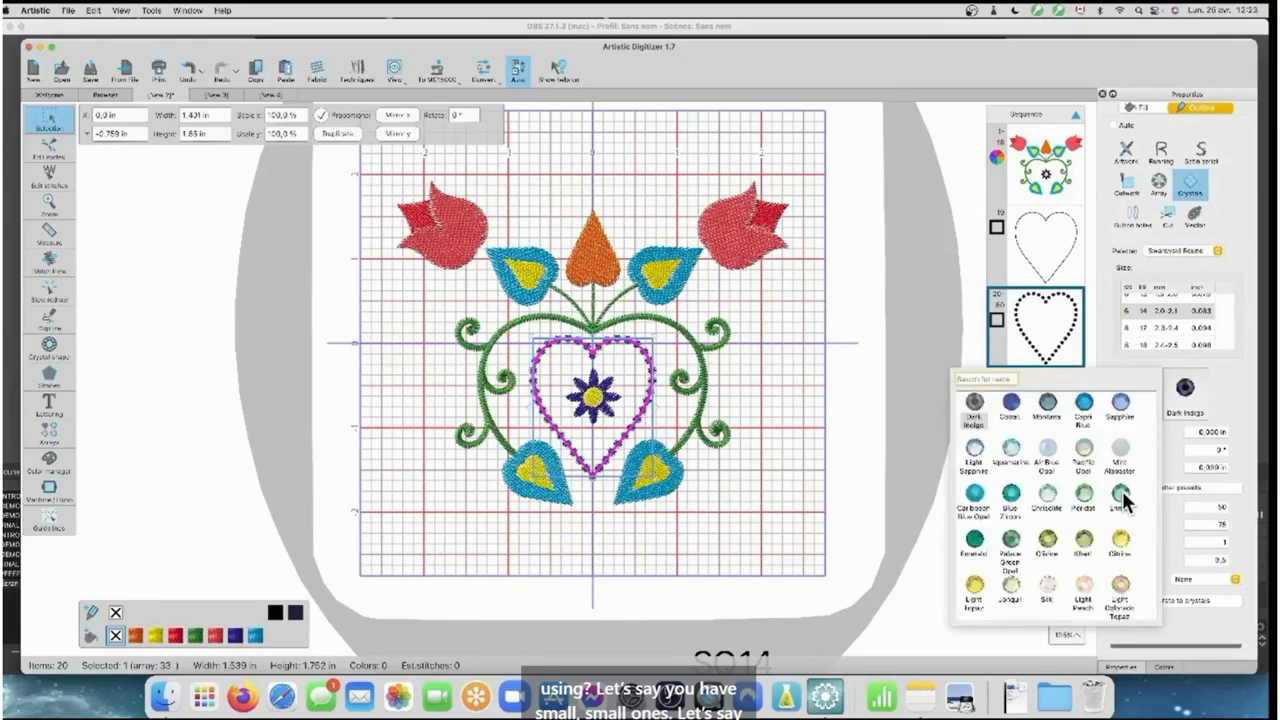
scroll(1089, 505, down, 5)
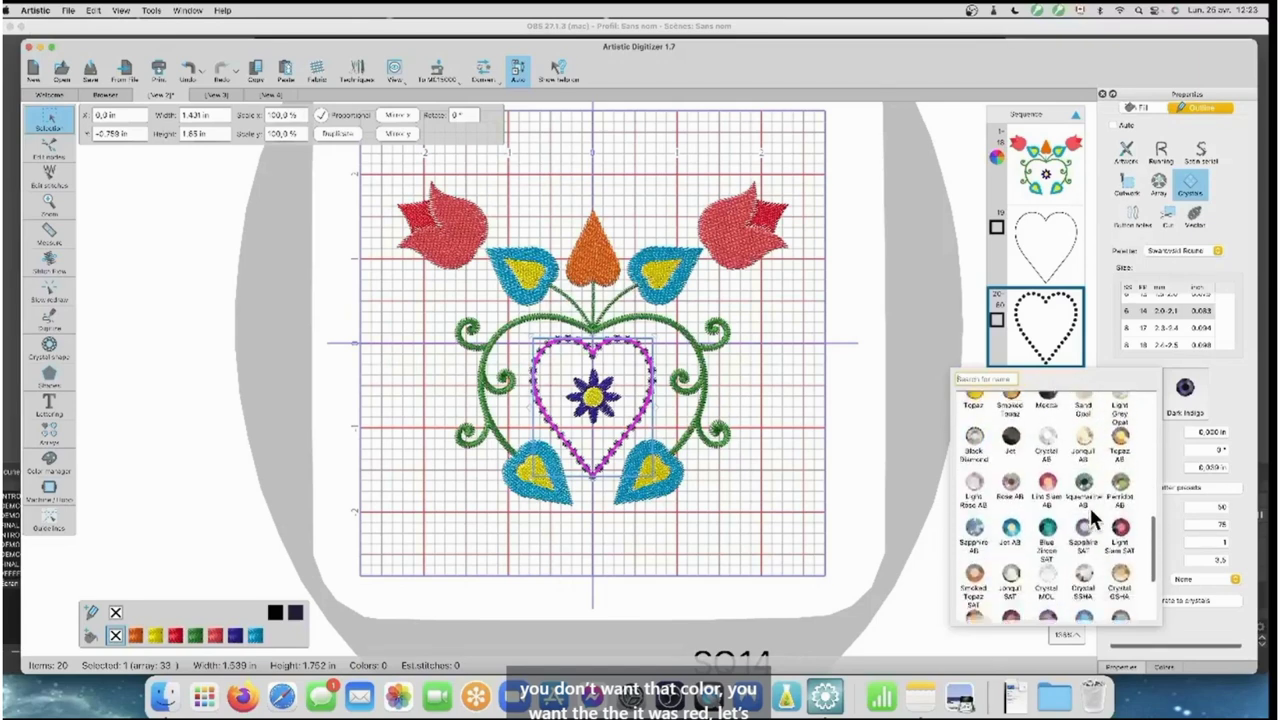
click(1120, 527)
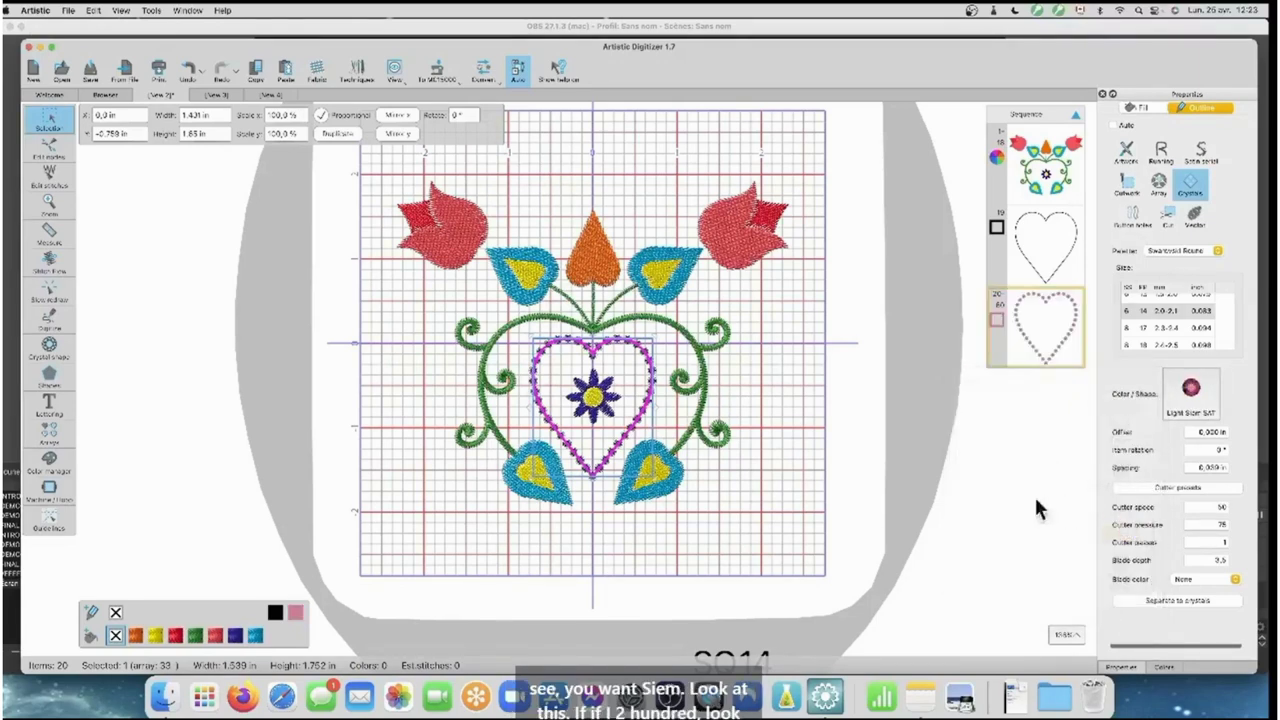
click(968, 472)
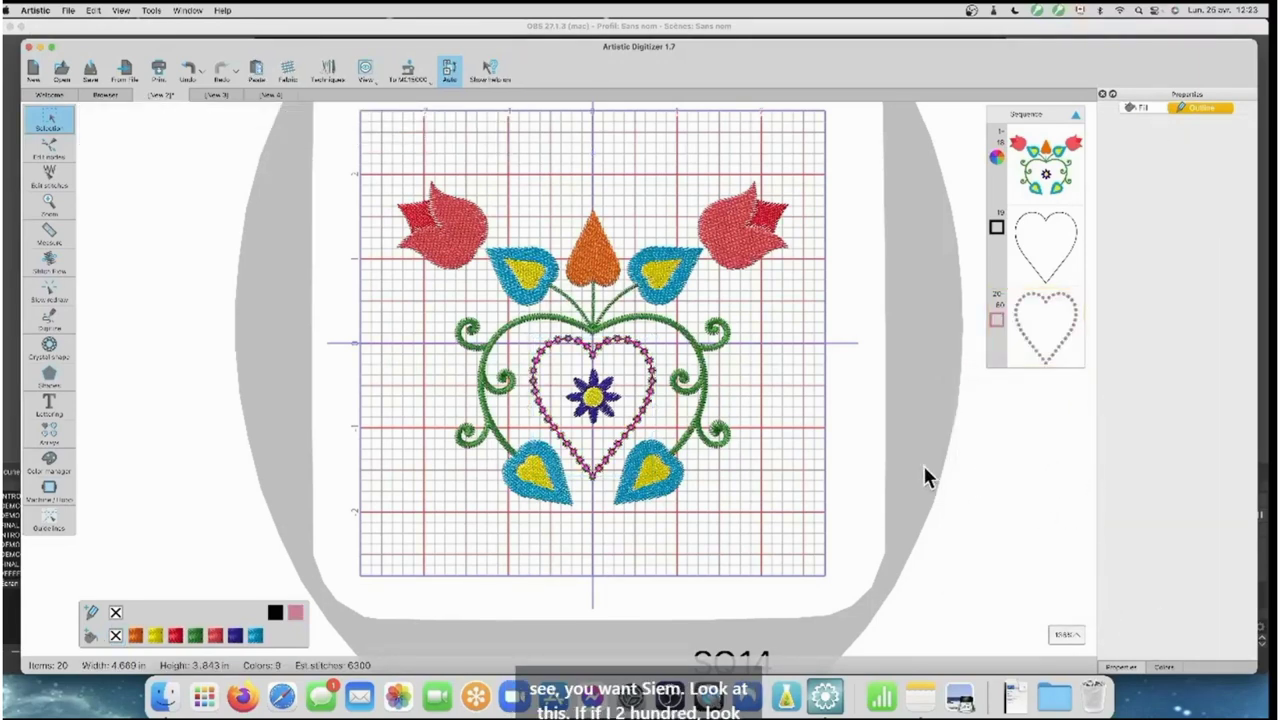
click(1064, 636)
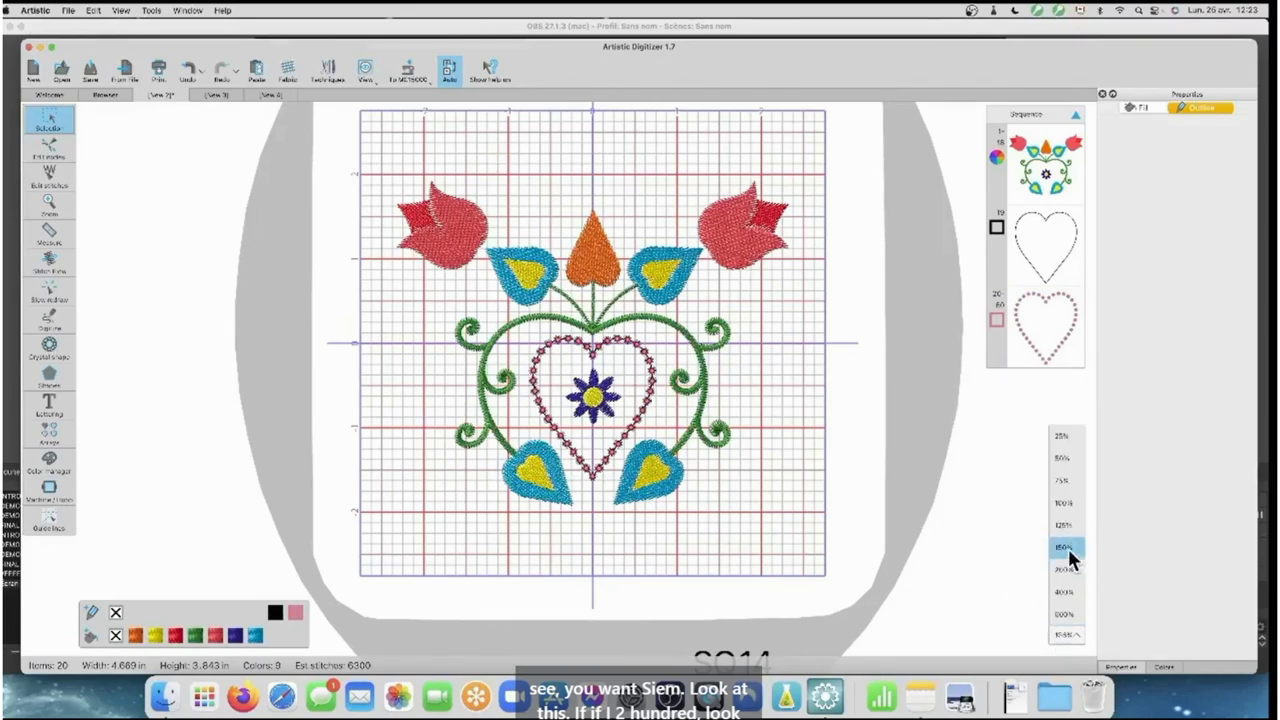
click(1064, 592)
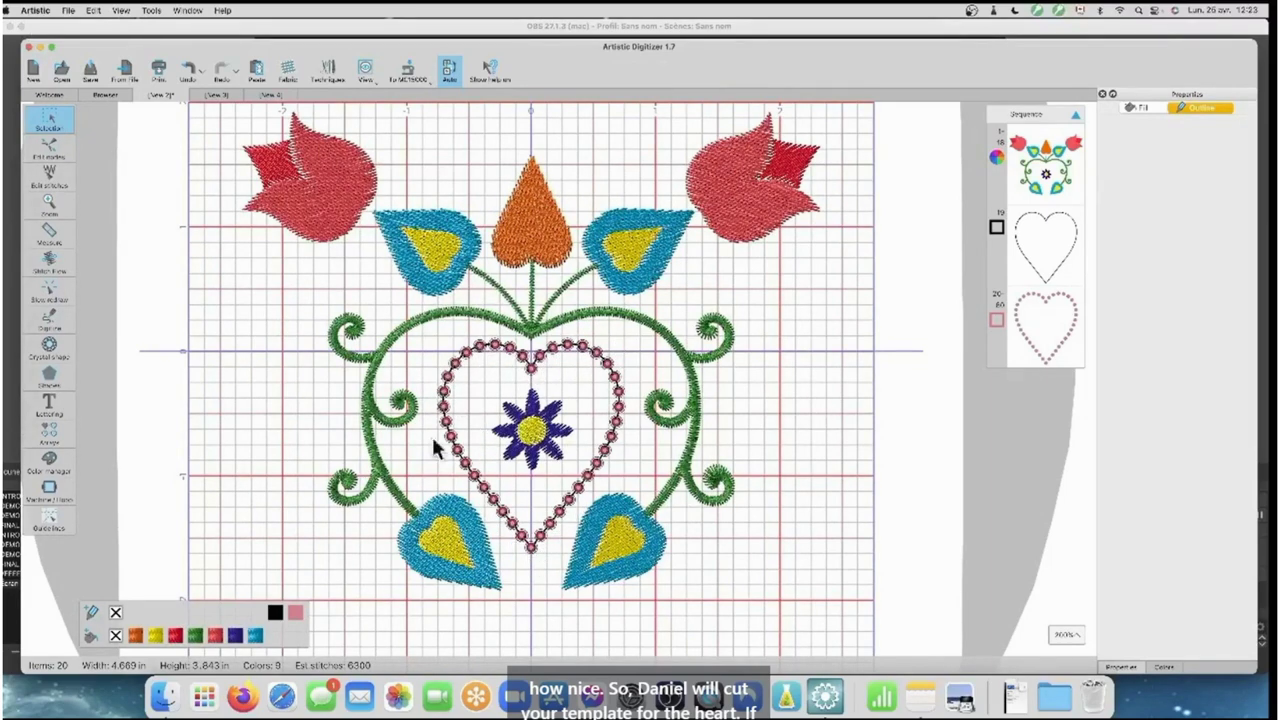
Select the crystal heart and switch its stones to size 16
click(620, 415)
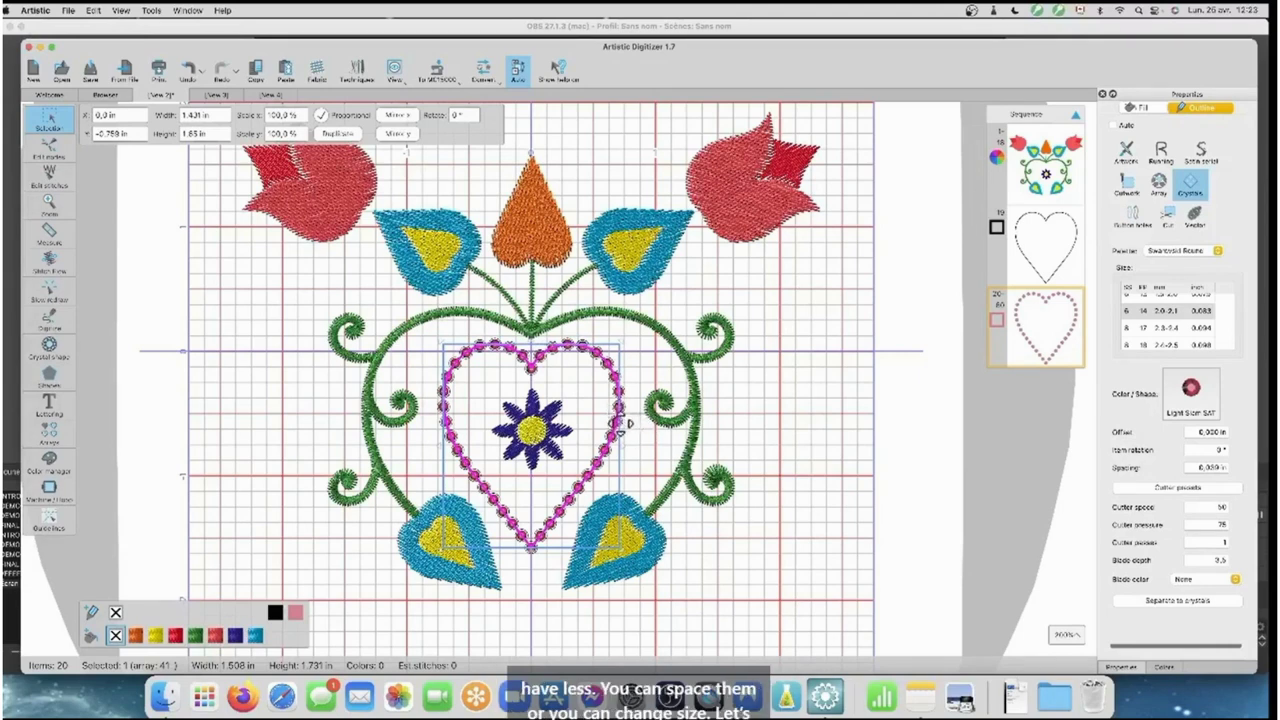
scroll(1177, 322, down, 4)
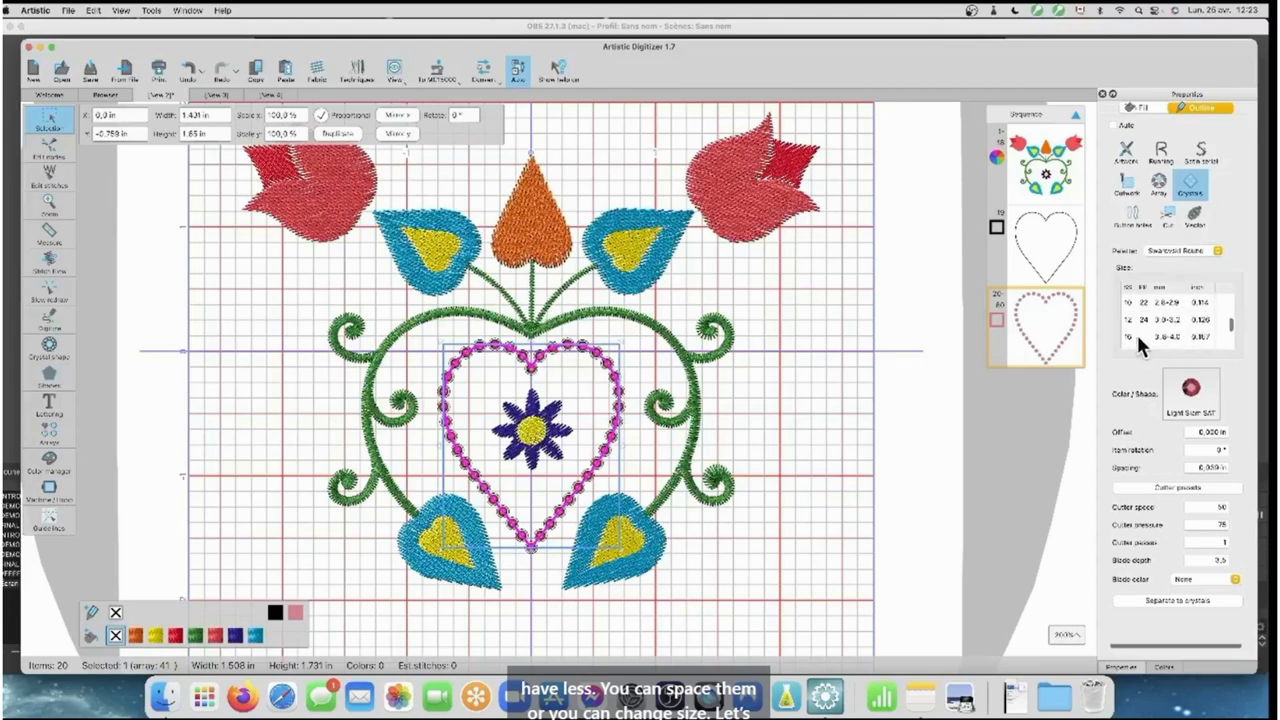
click(1128, 338)
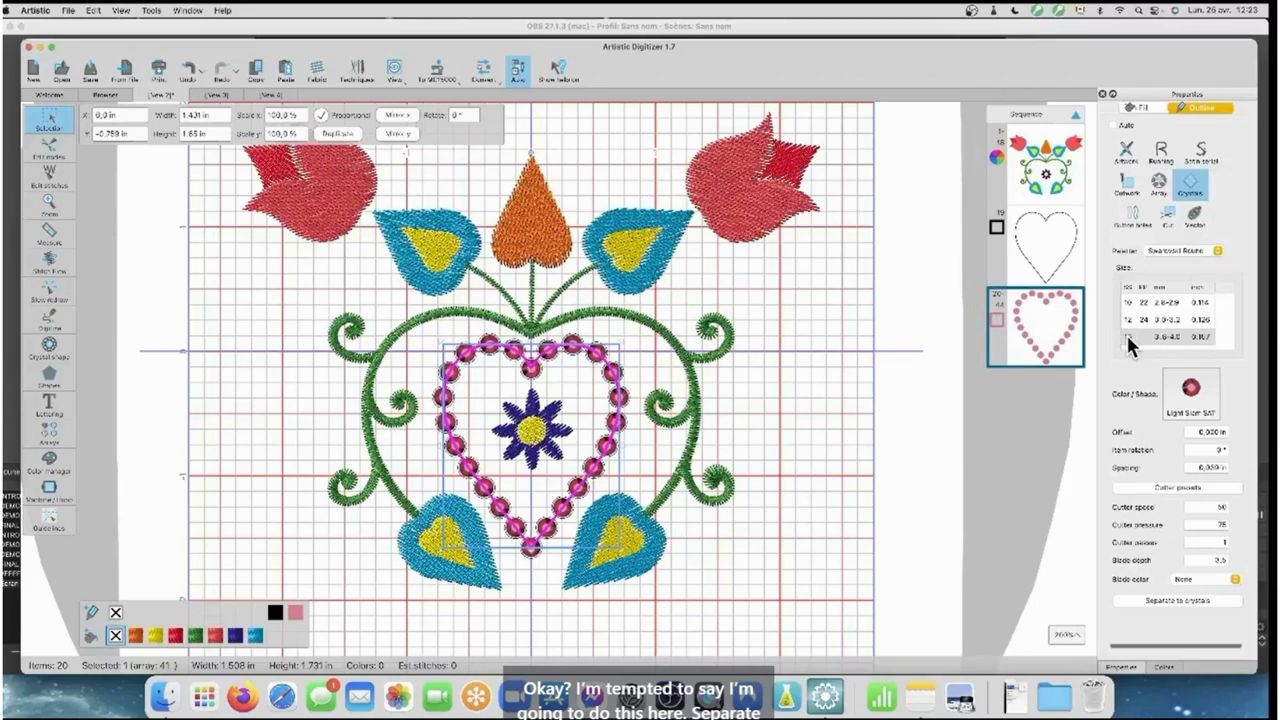
Split the heart outline into individual crystals by ungrouping them
click(1165, 600)
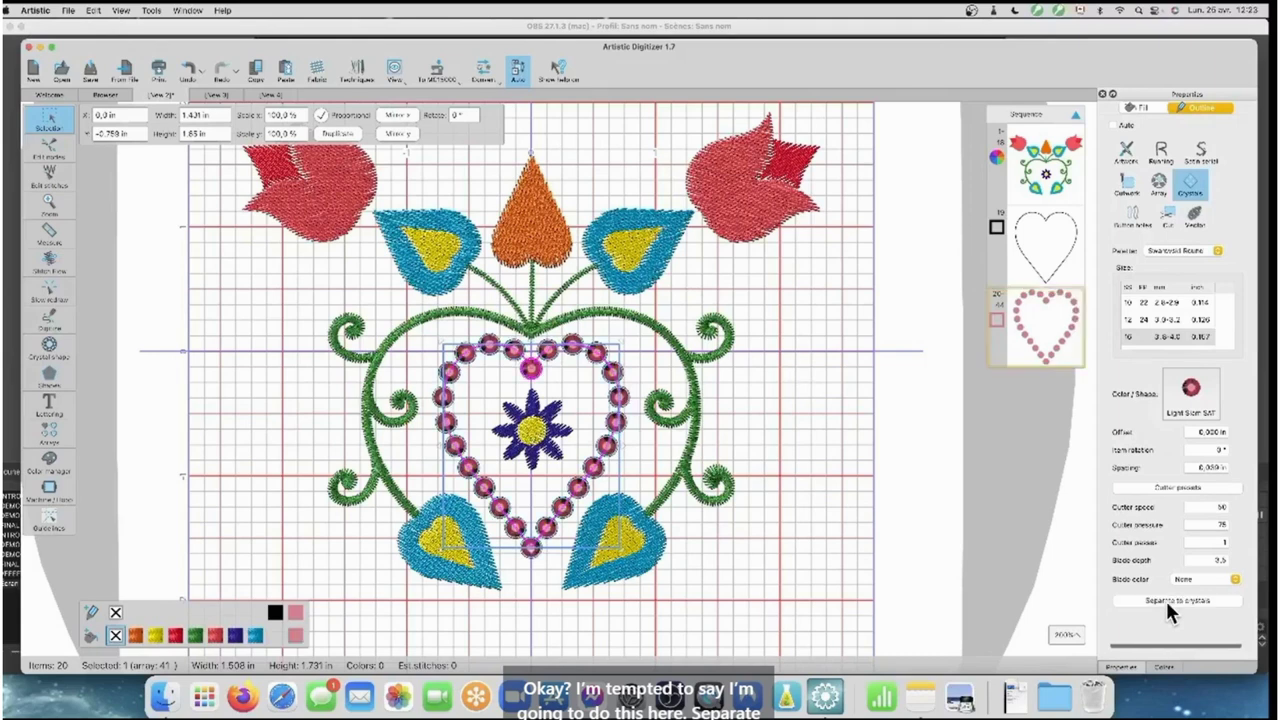
click(826, 444)
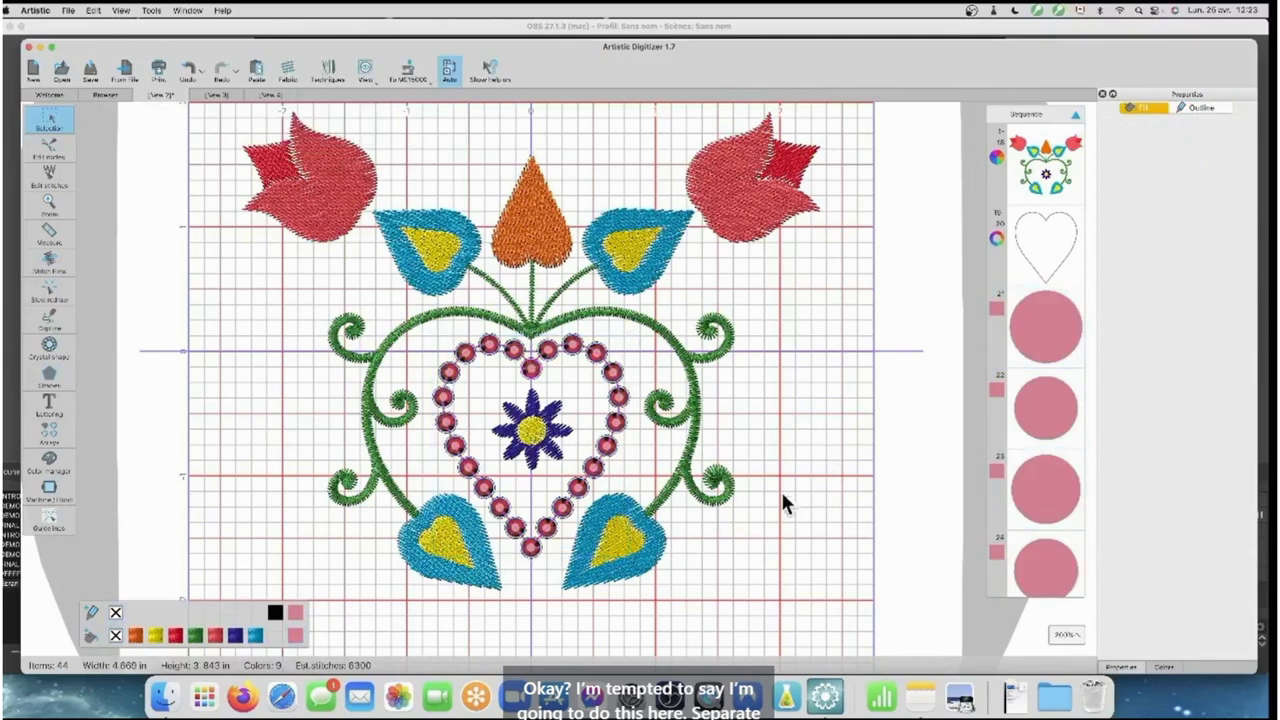
click(582, 499)
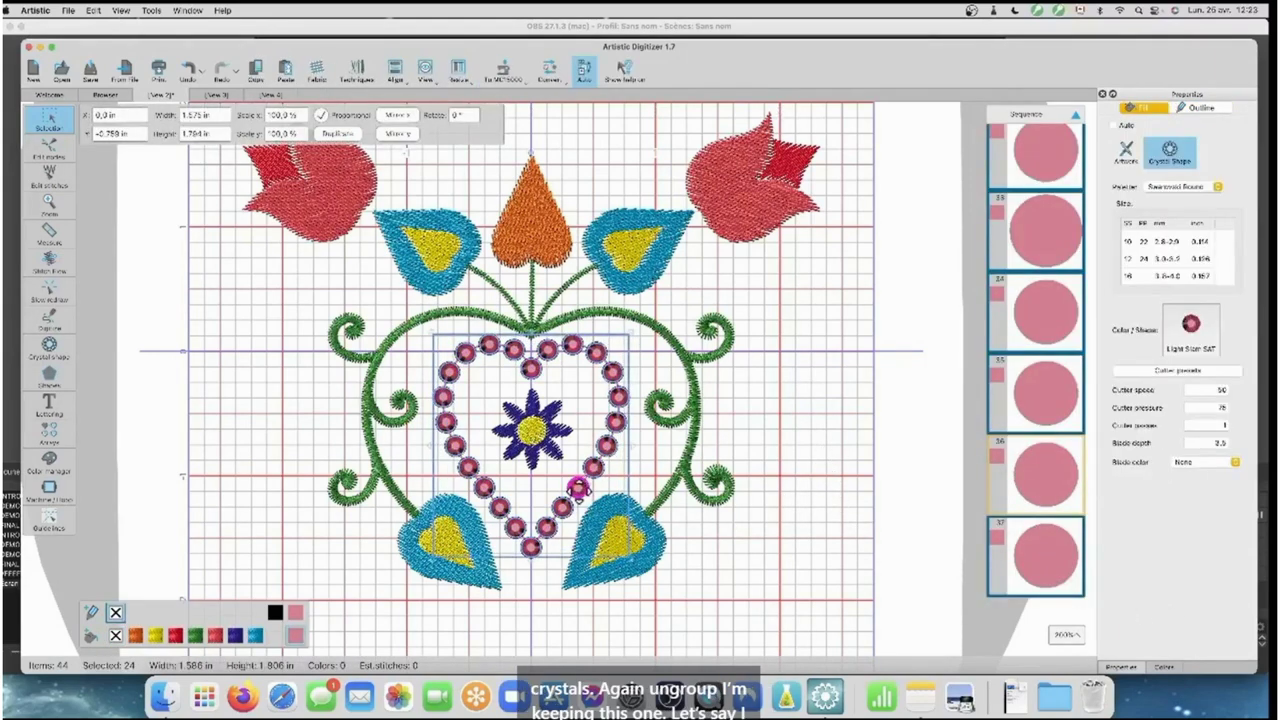
right_click(581, 497)
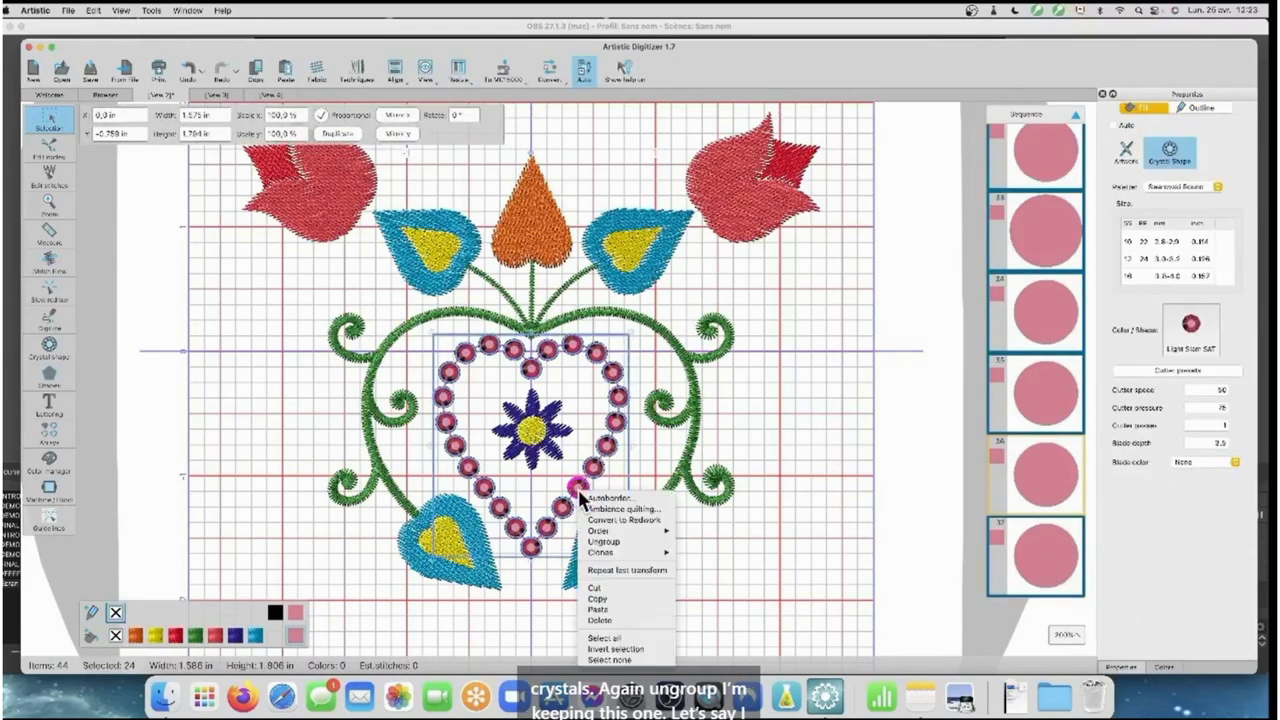
click(602, 540)
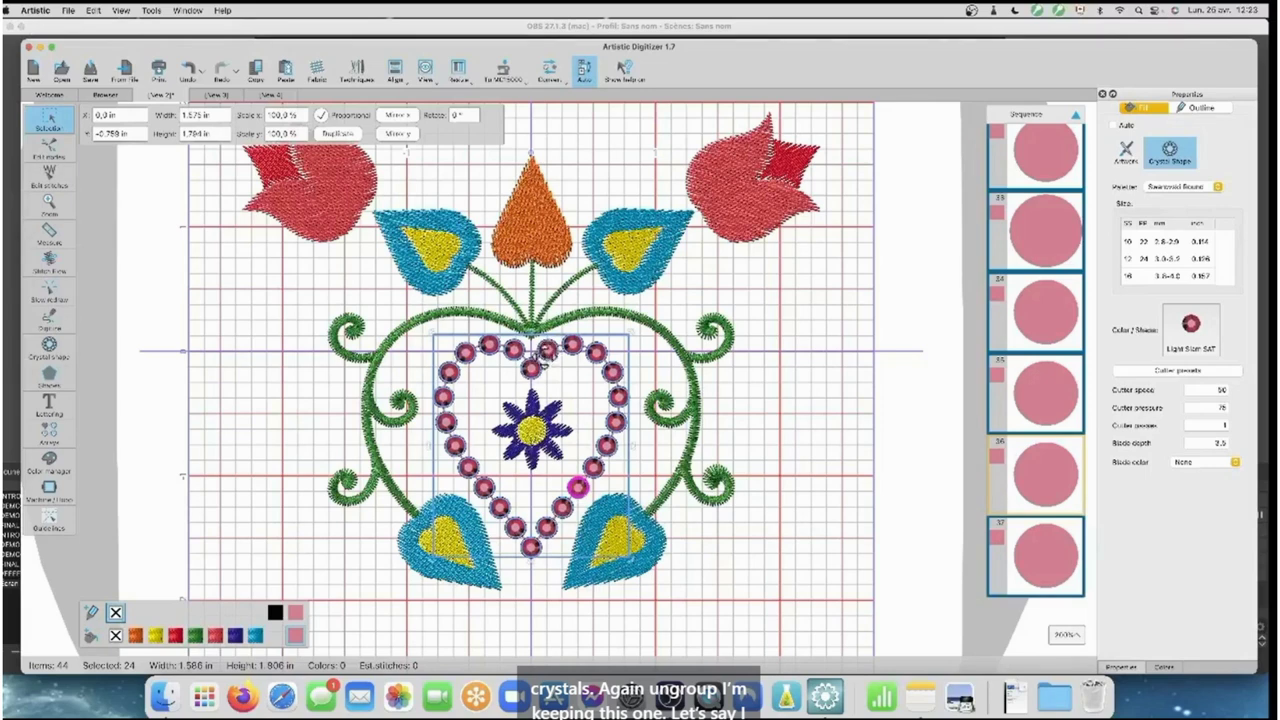
click(887, 403)
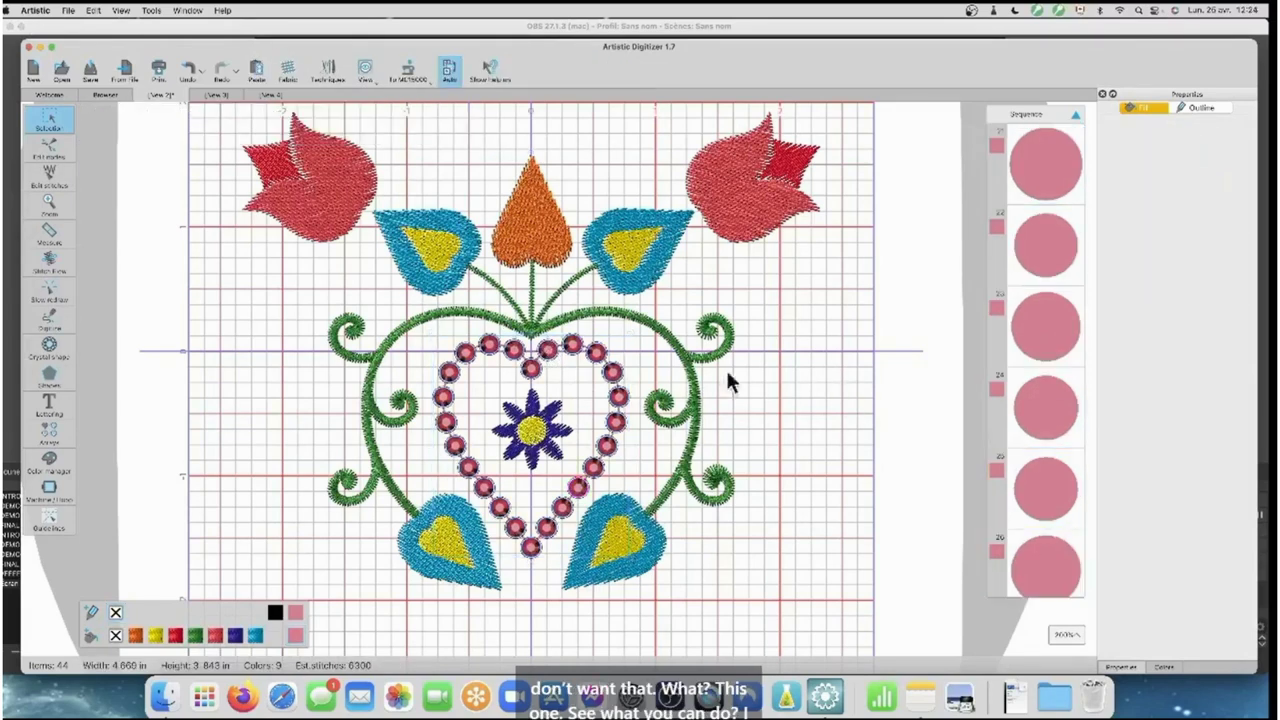
Delete alternate crystals from the heart's top down its right side to the point
click(547, 349)
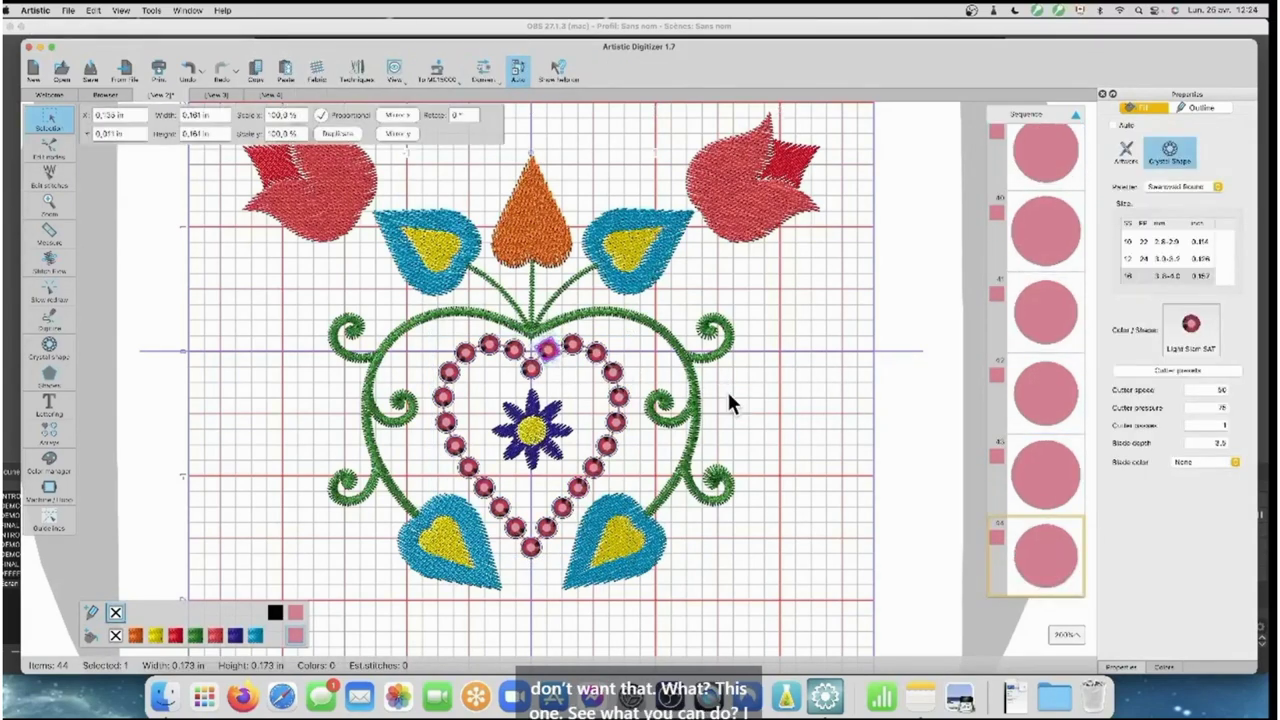
key(Delete)
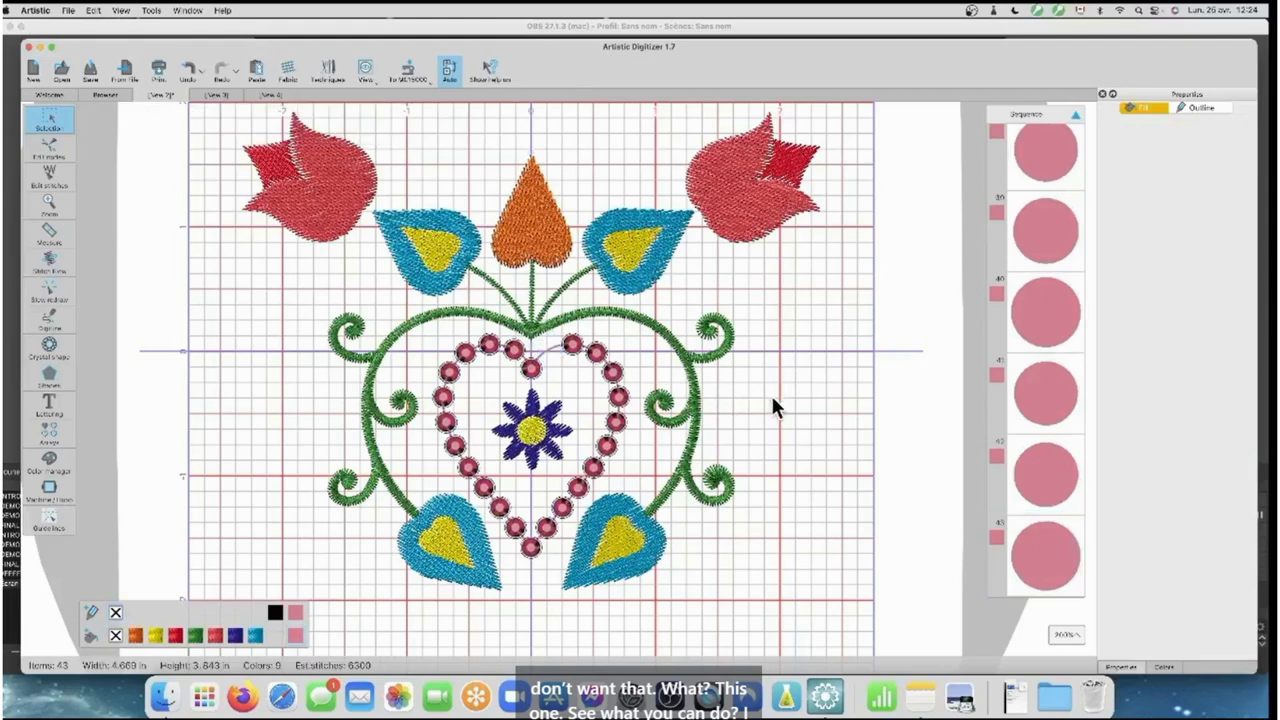
click(597, 354)
key(Delete)
click(620, 399)
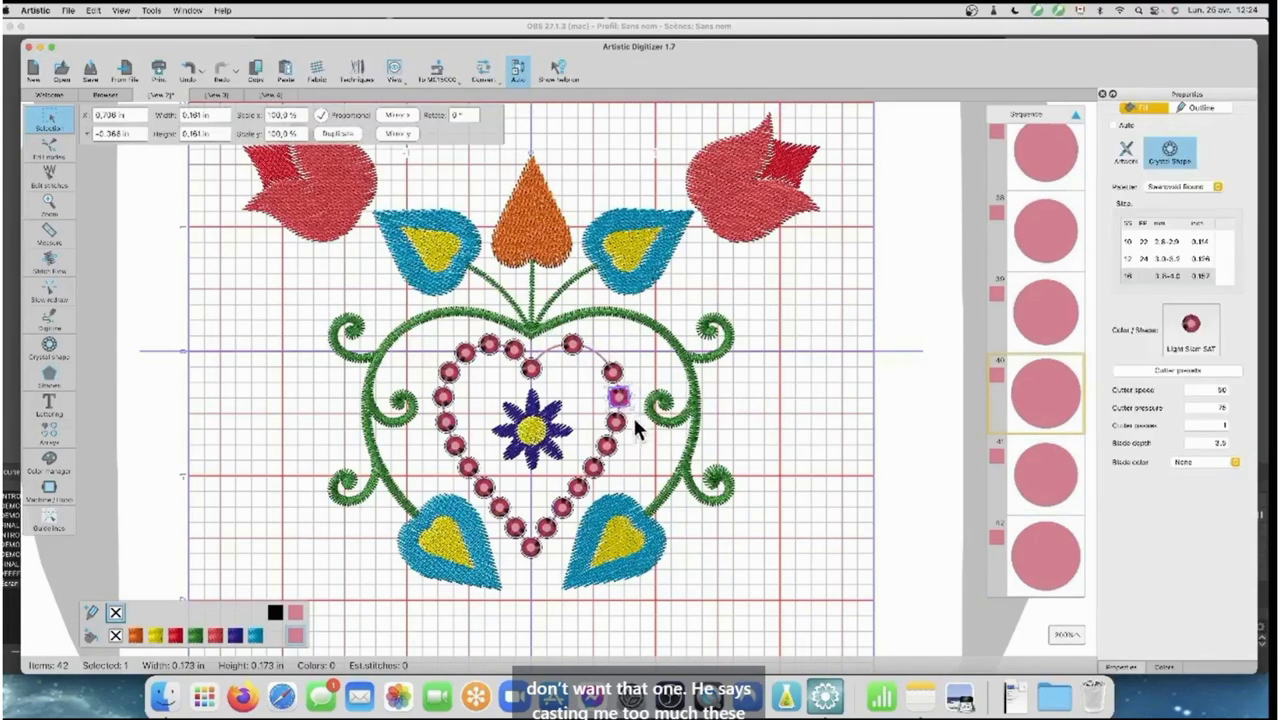
key(Delete)
click(608, 445)
key(Delete)
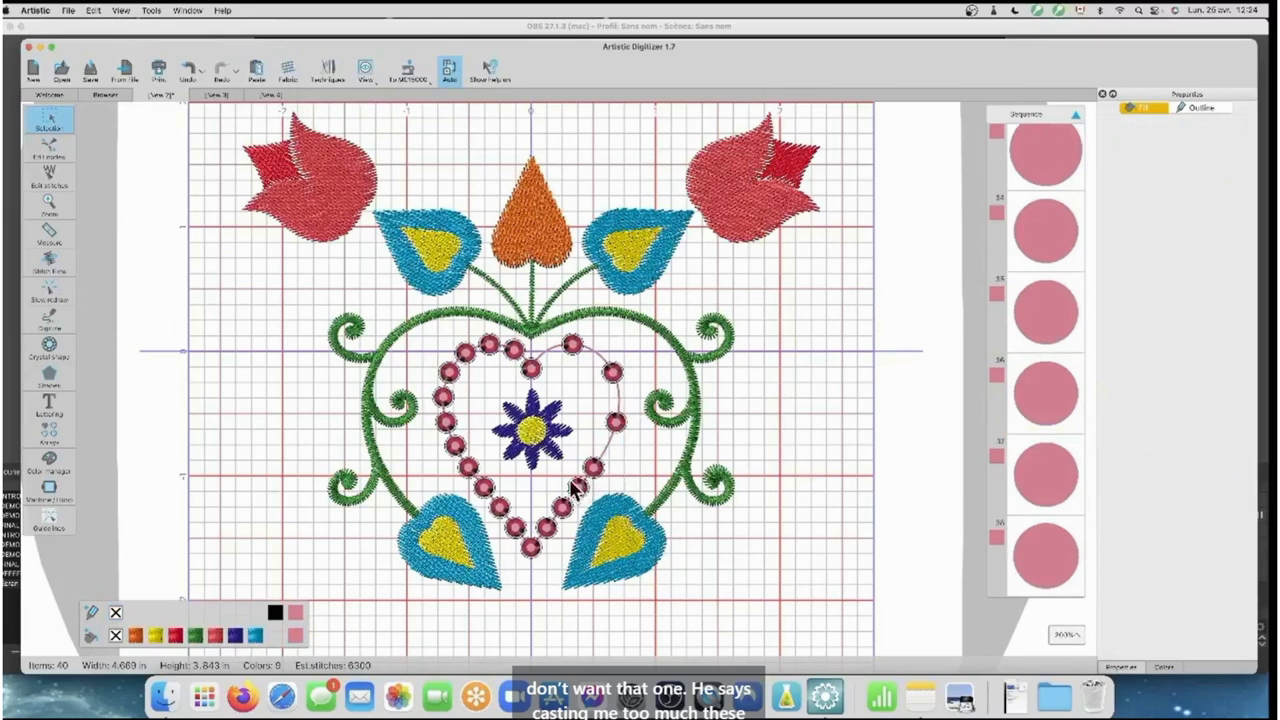
click(579, 488)
key(Delete)
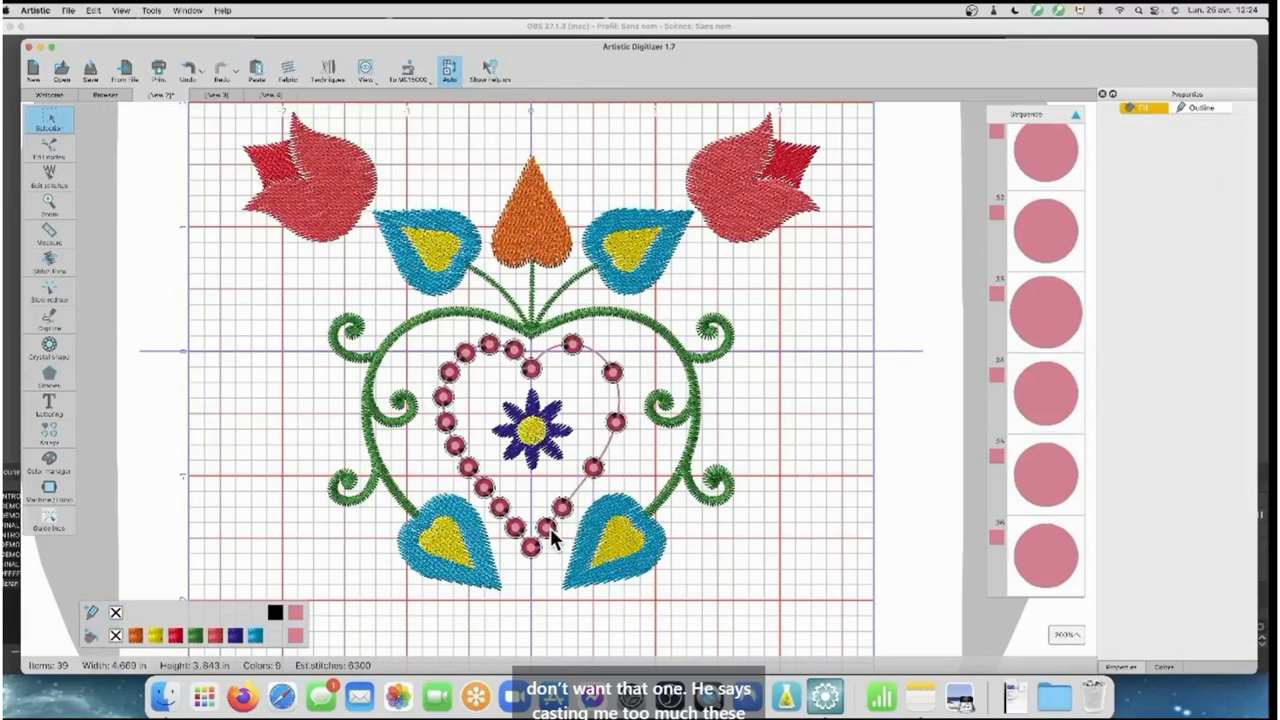
click(548, 528)
key(Delete)
Delete alternate crystals up the heart's left side back to the top
click(515, 528)
key(Delete)
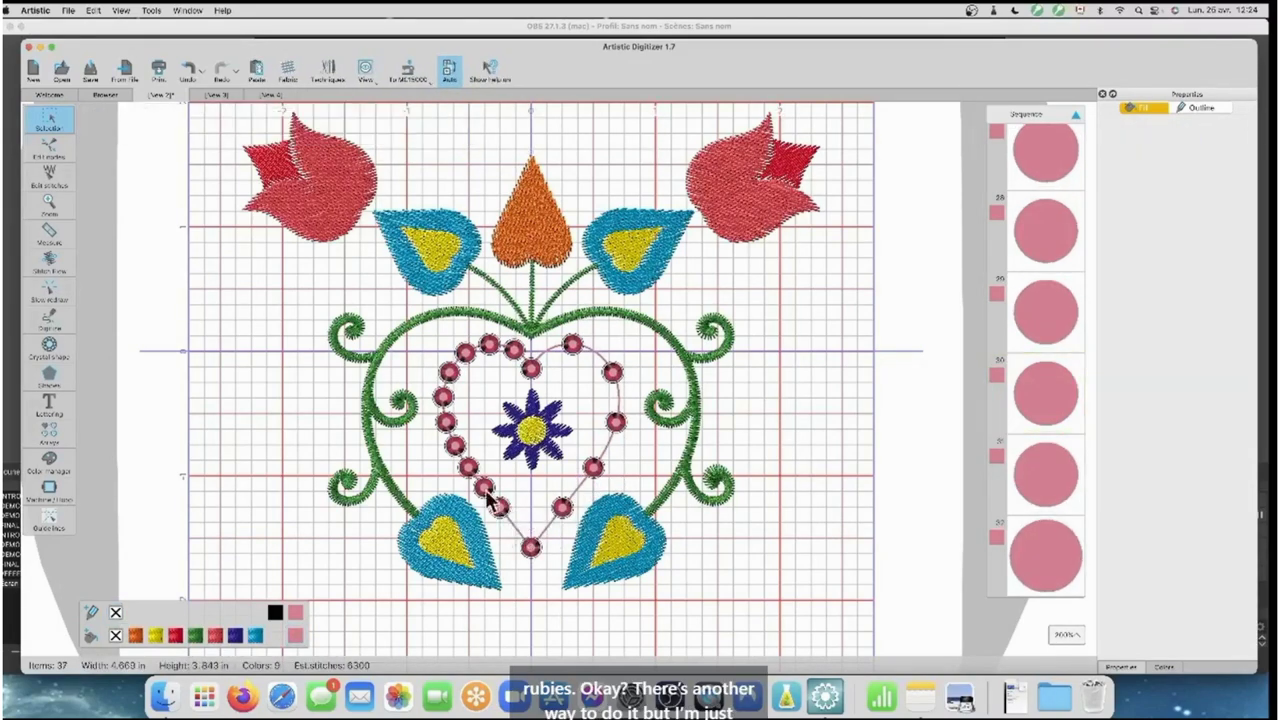
click(483, 487)
key(Delete)
click(455, 445)
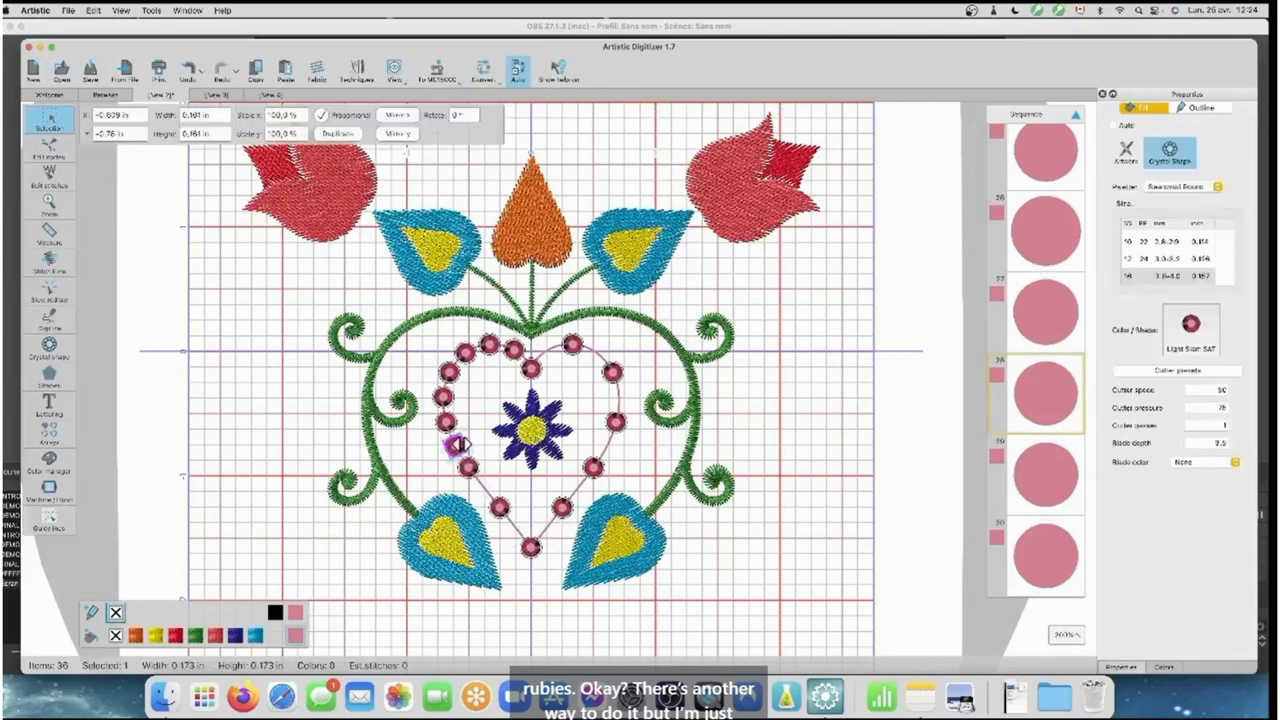
key(Delete)
click(445, 398)
key(Delete)
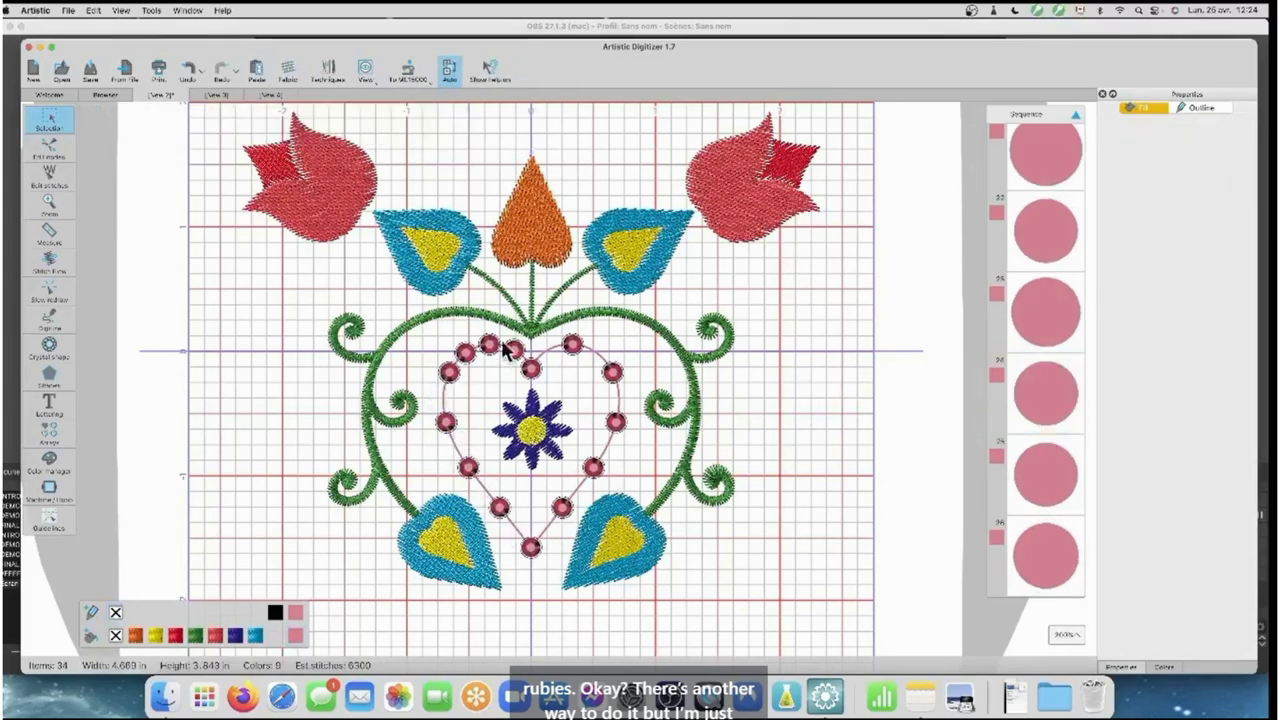
click(466, 356)
key(Delete)
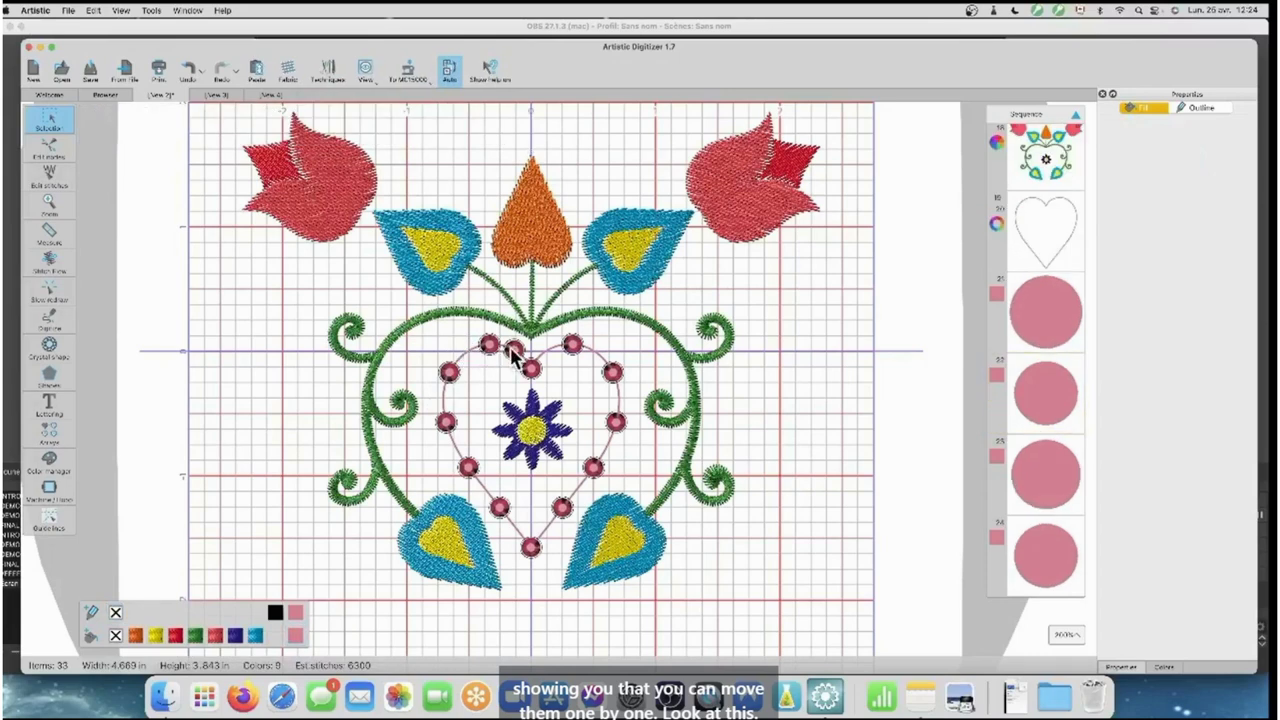
click(511, 351)
key(Delete)
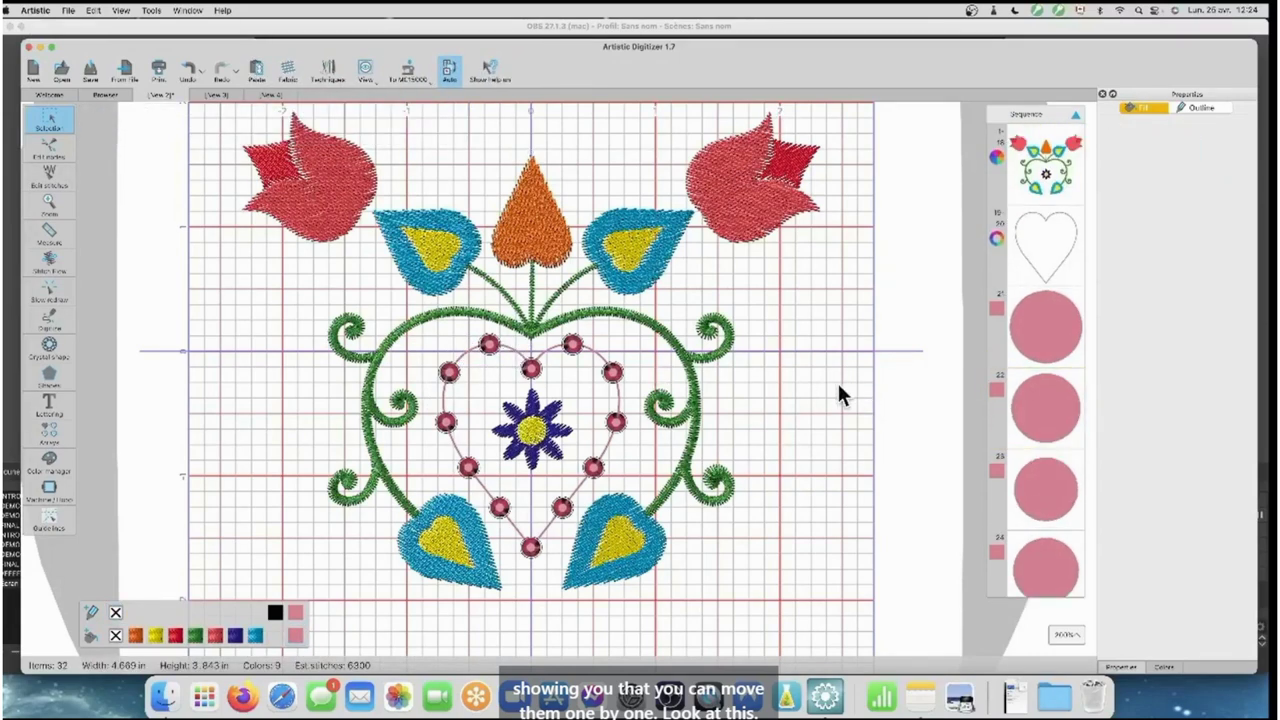
Delete the flower's yellow centre and place a Light Siam crystal in its spot
click(532, 431)
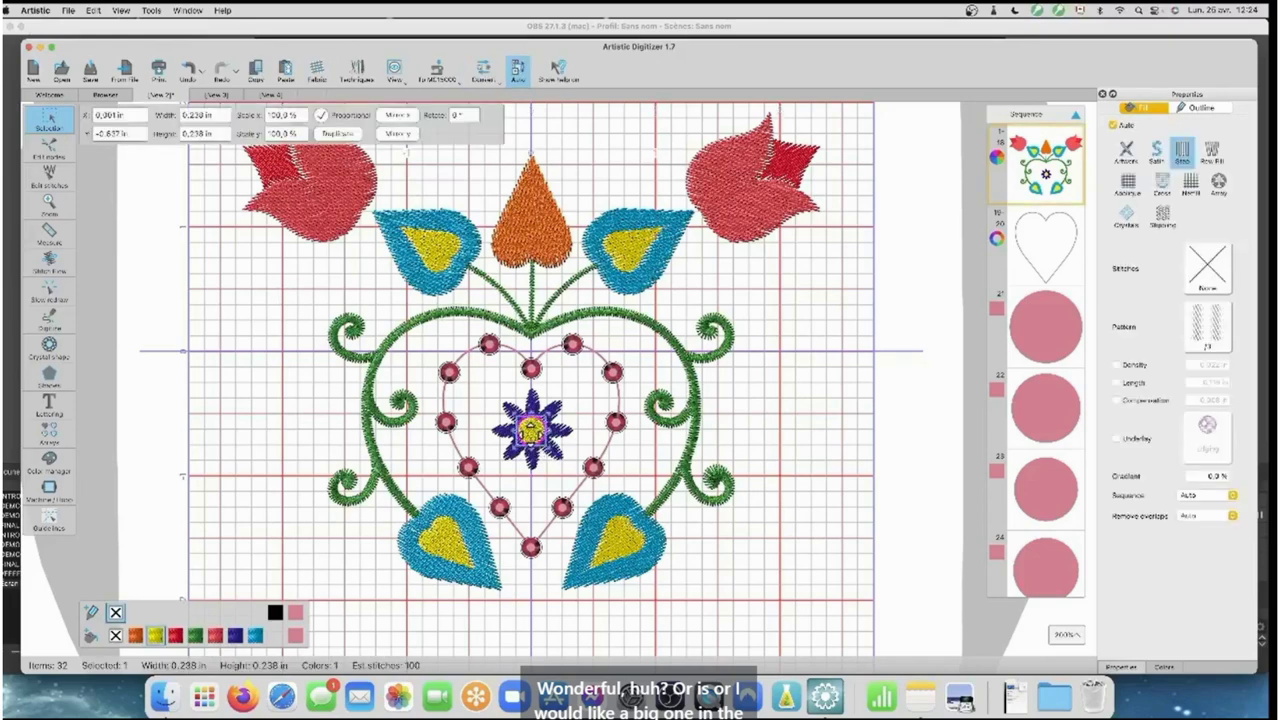
key(Delete)
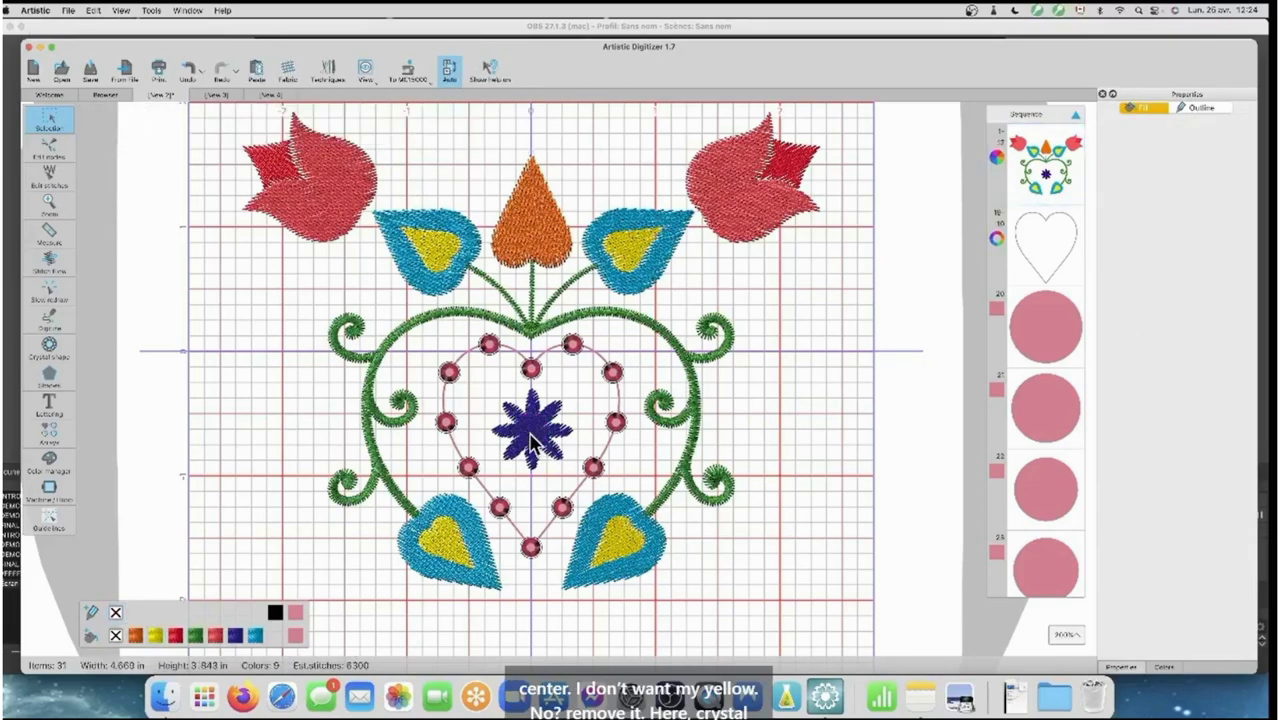
click(51, 352)
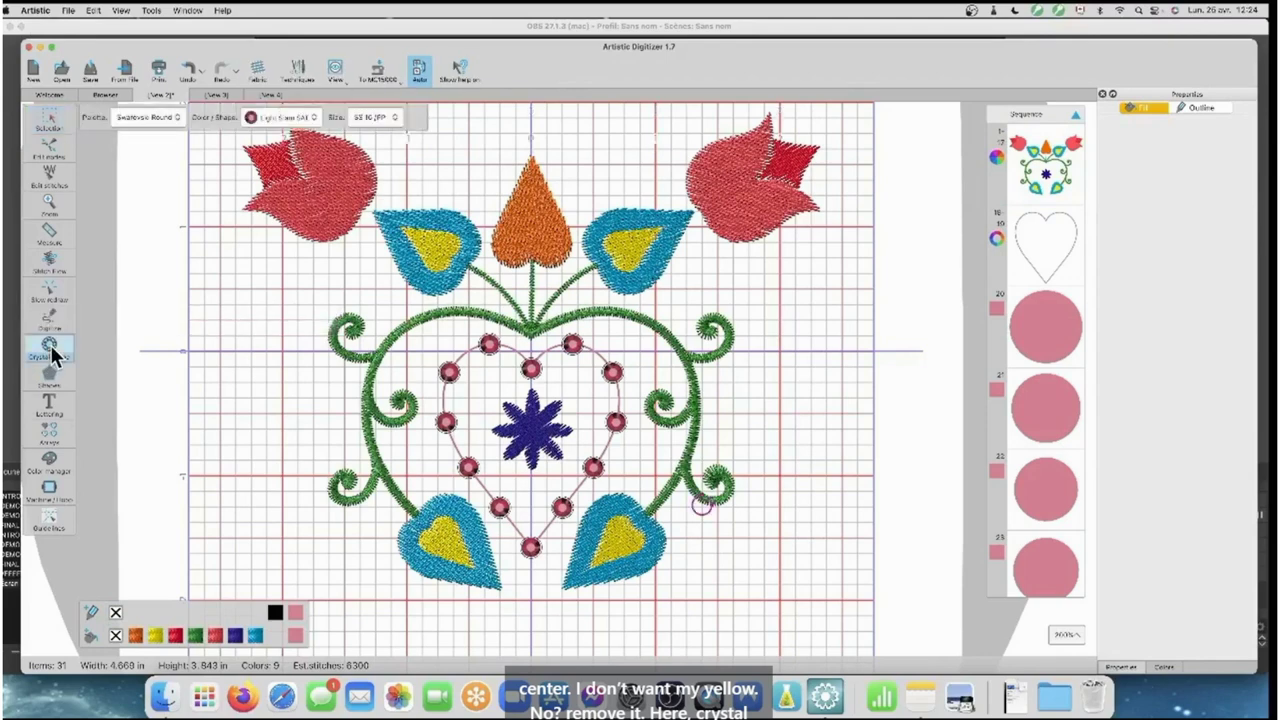
click(533, 430)
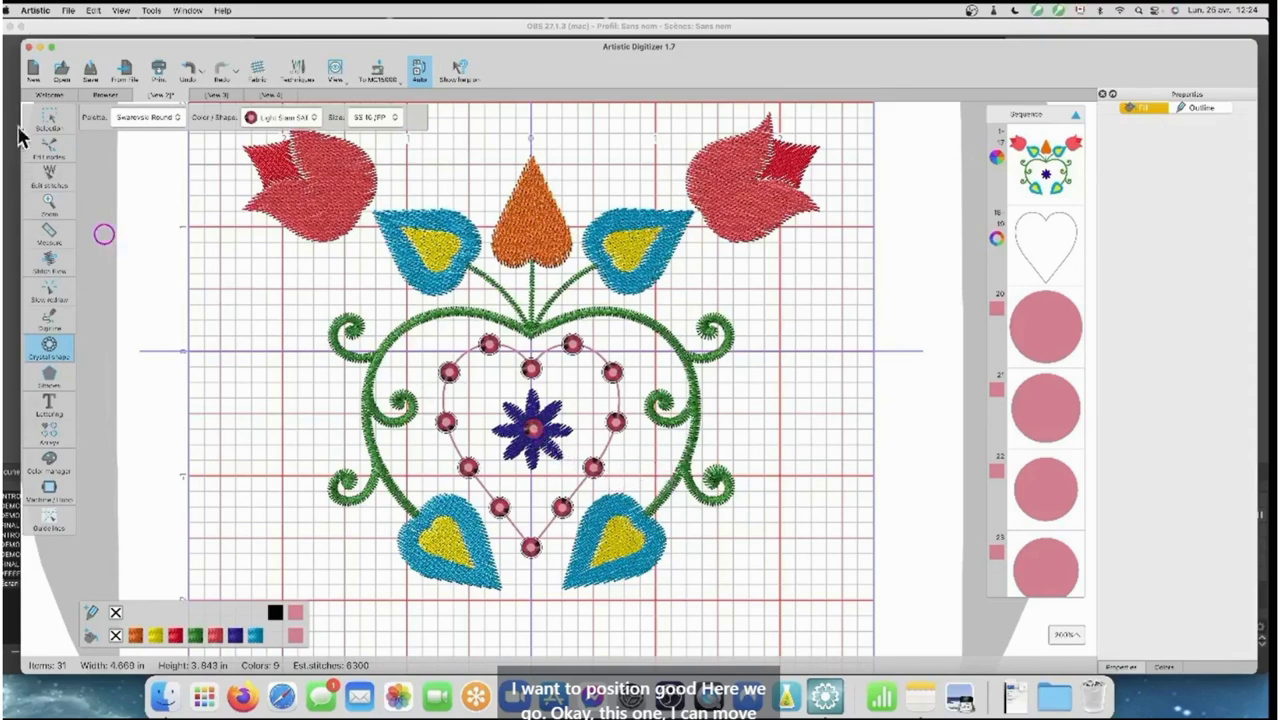
Change the new centre crystal to size 30 in Properties
click(50, 121)
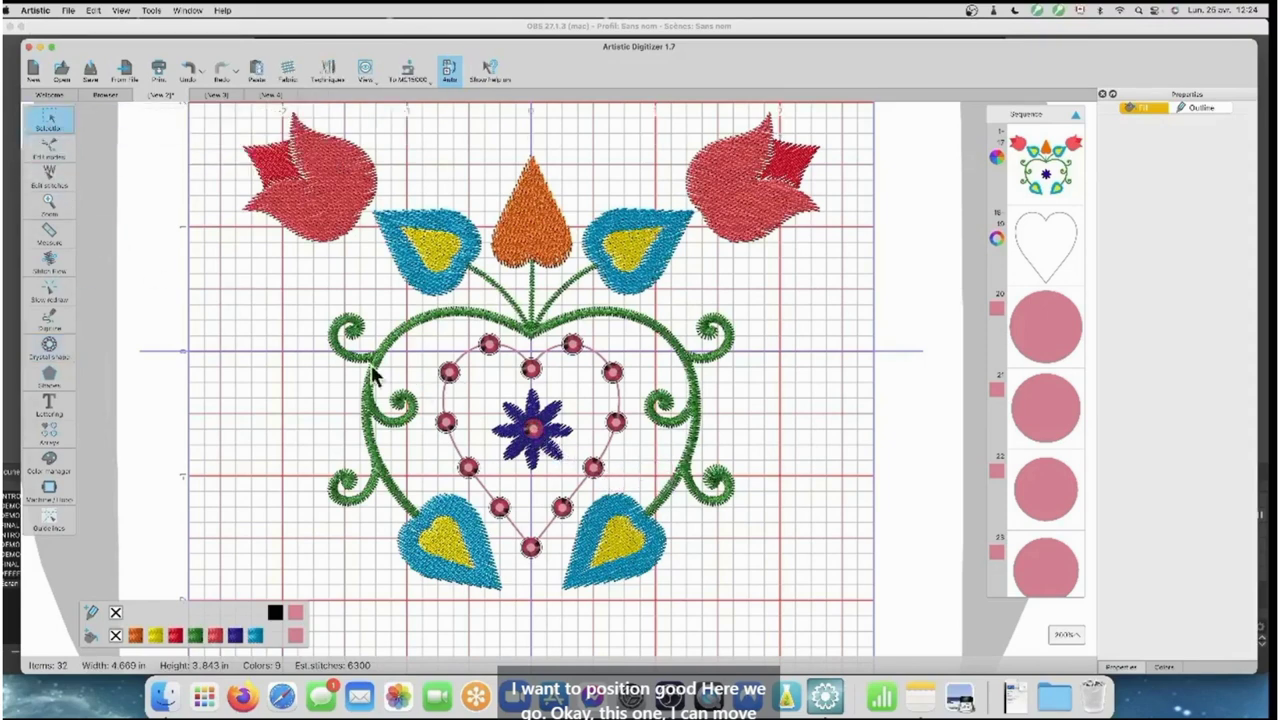
click(537, 440)
key(Left)
key(Left)
key(Left)
key(Left)
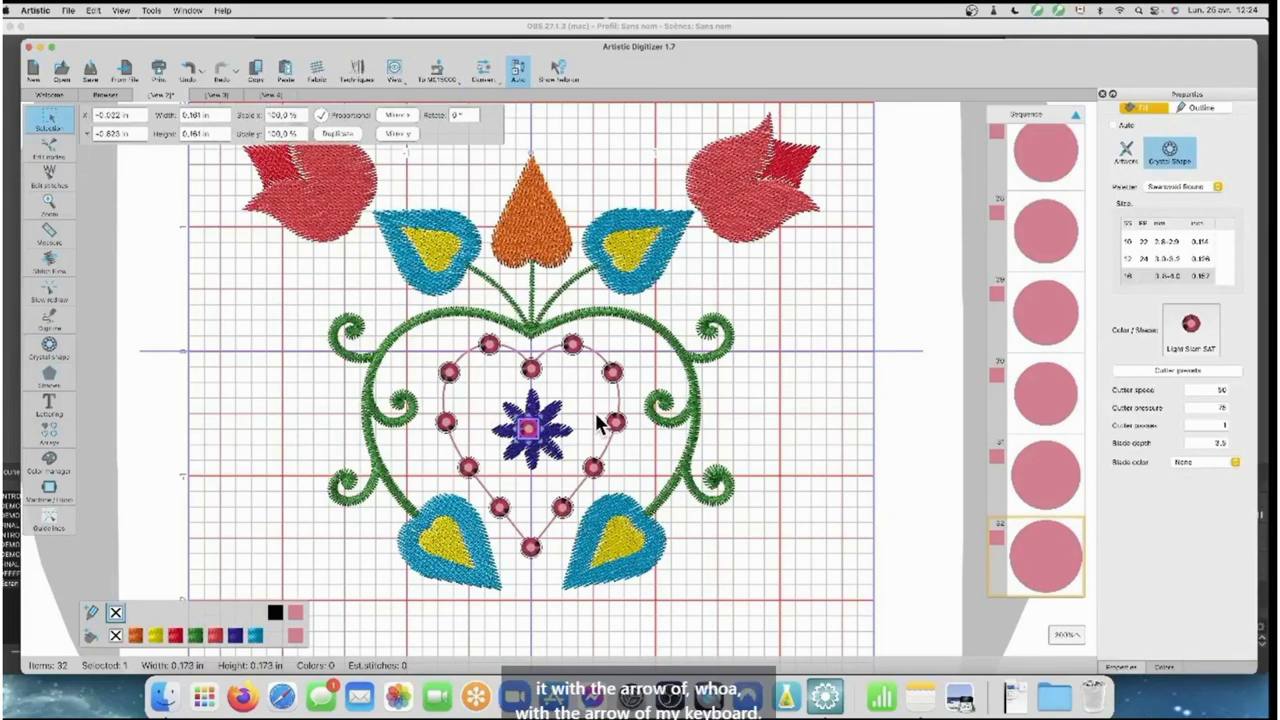
key(Right)
key(Right)
key(Right)
key(Right)
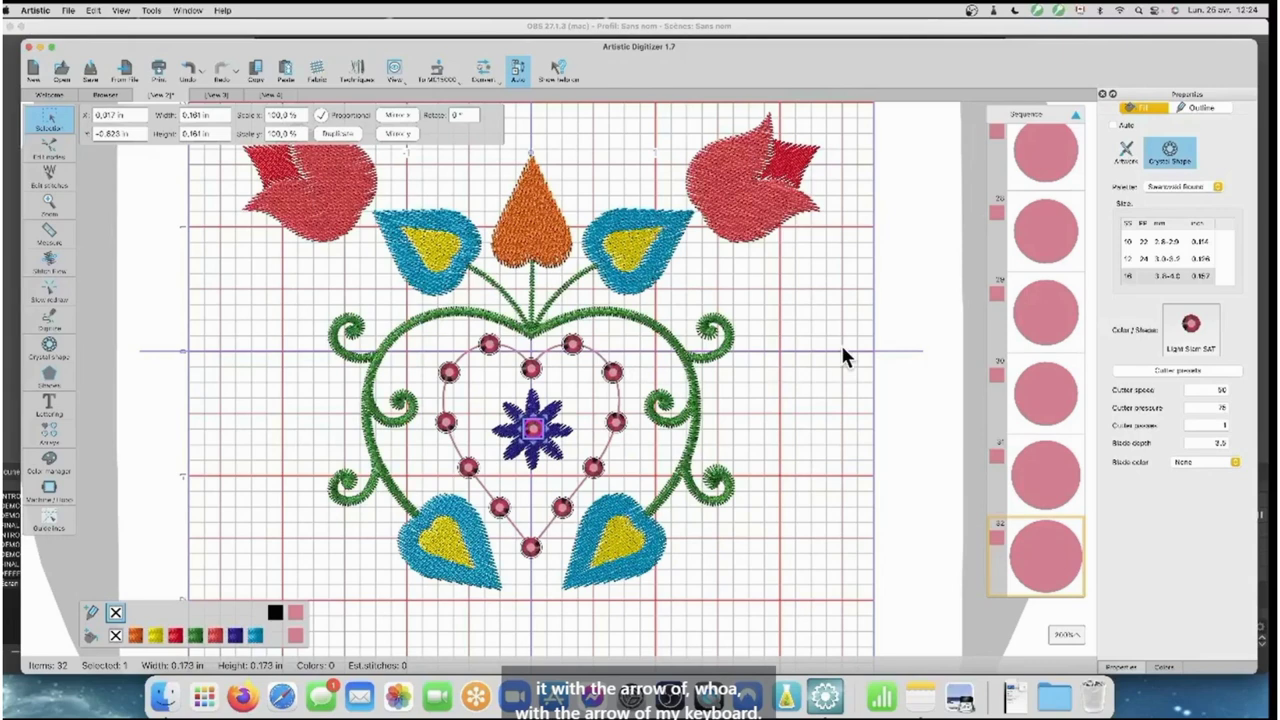
click(846, 357)
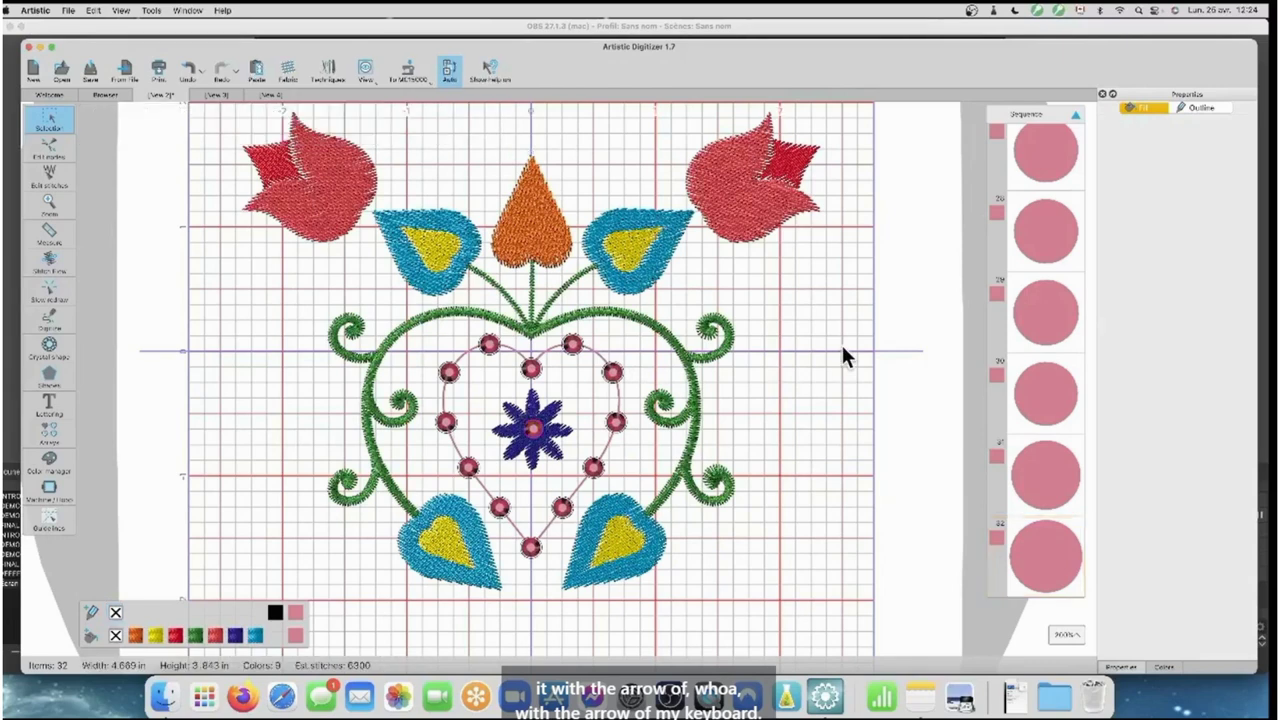
click(532, 429)
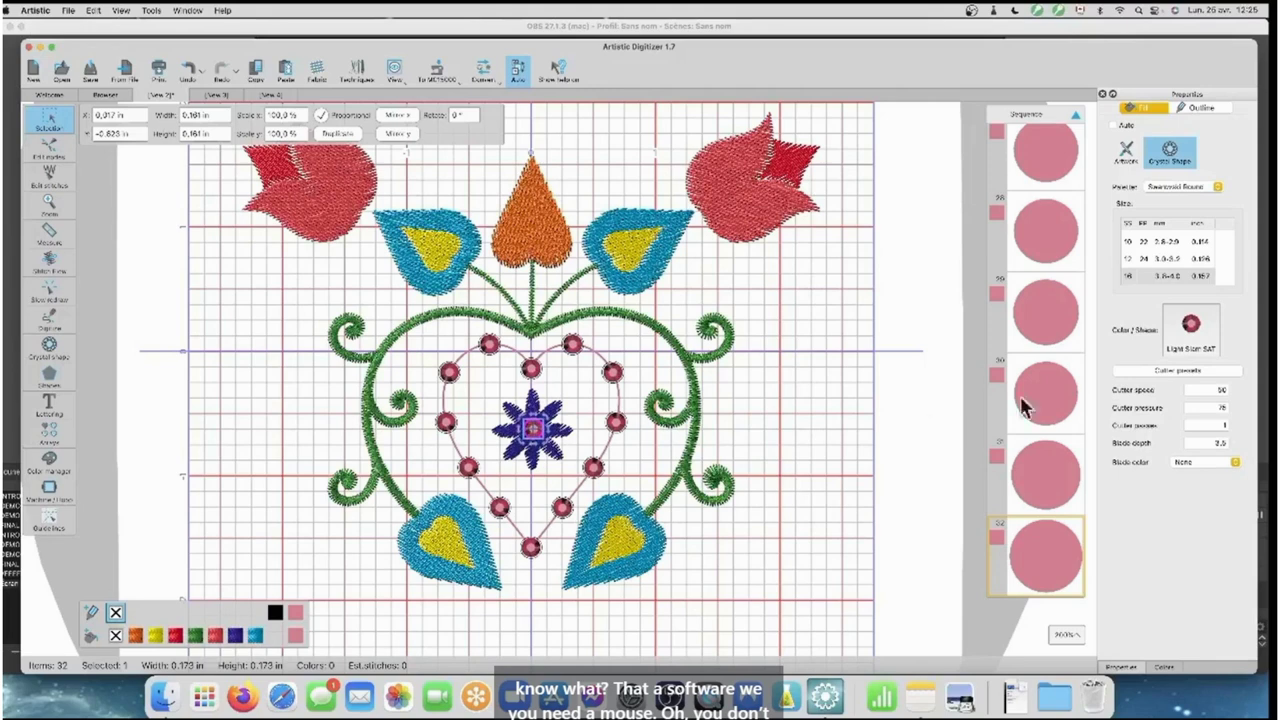
scroll(1155, 272, down, 2)
scroll(1153, 265, down, 1)
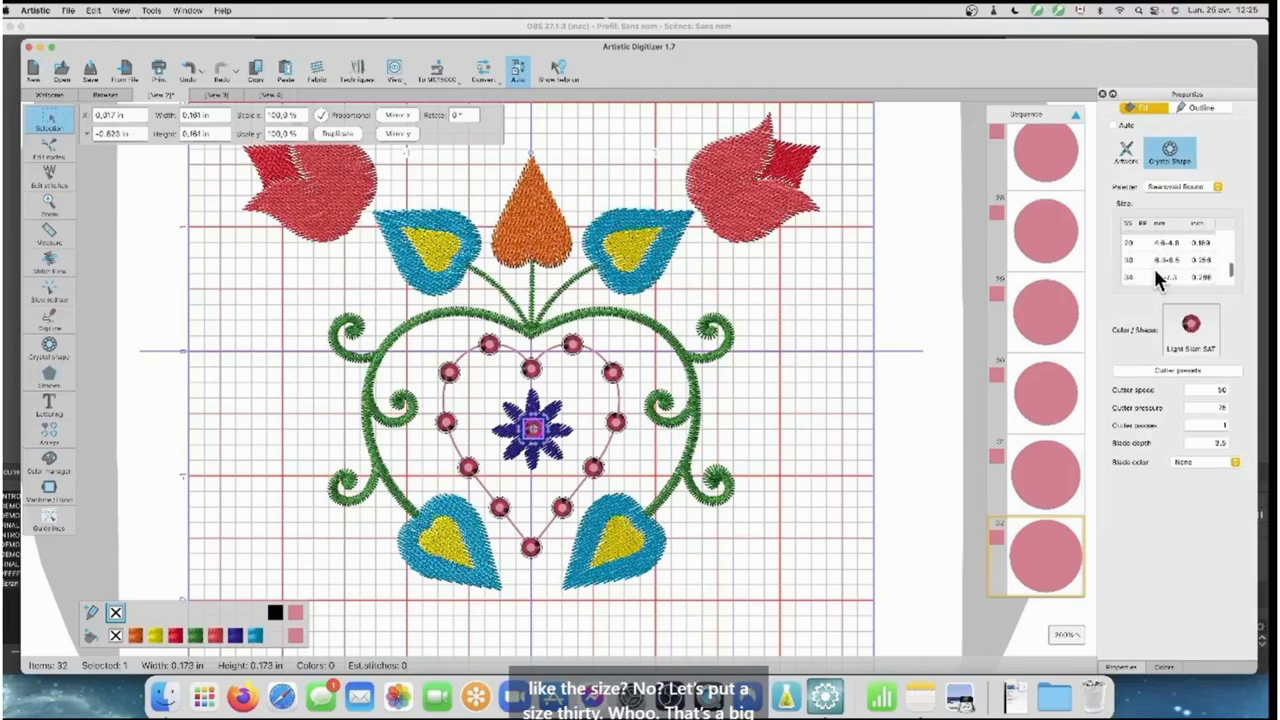
click(1129, 258)
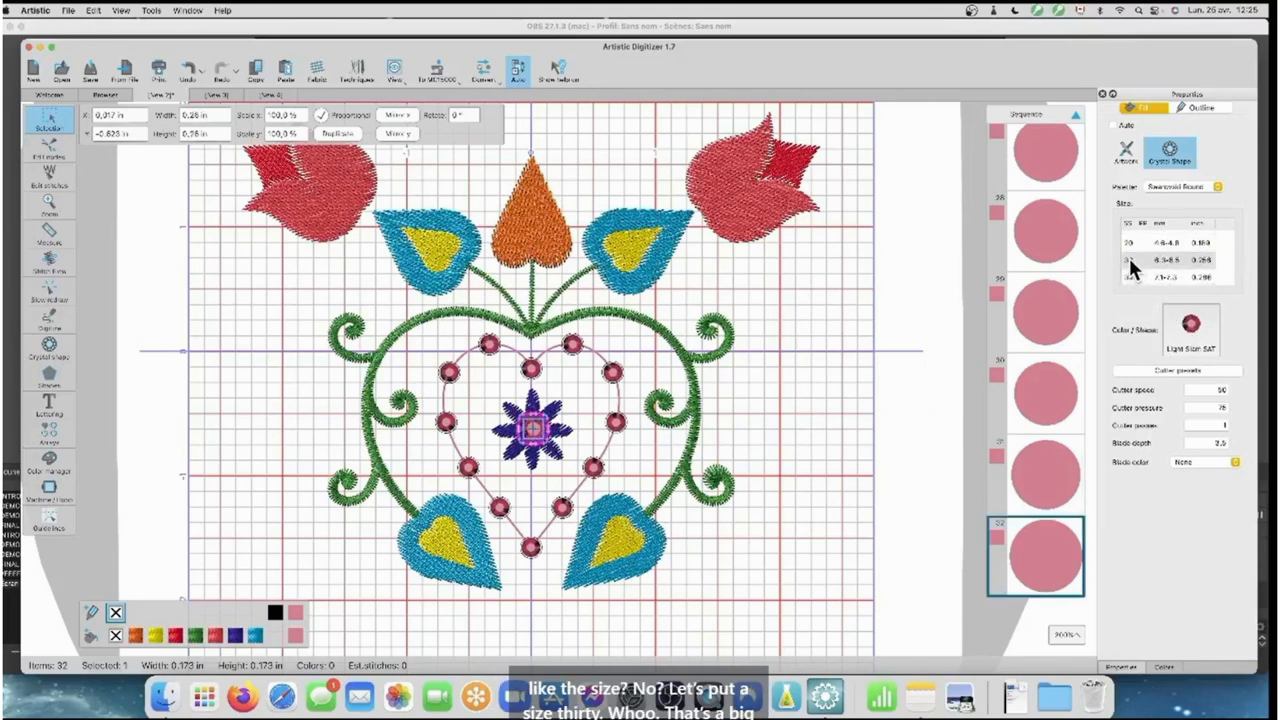
Drag the size-30 crystal so it sits exactly on the flower's centre
click(885, 382)
click(533, 433)
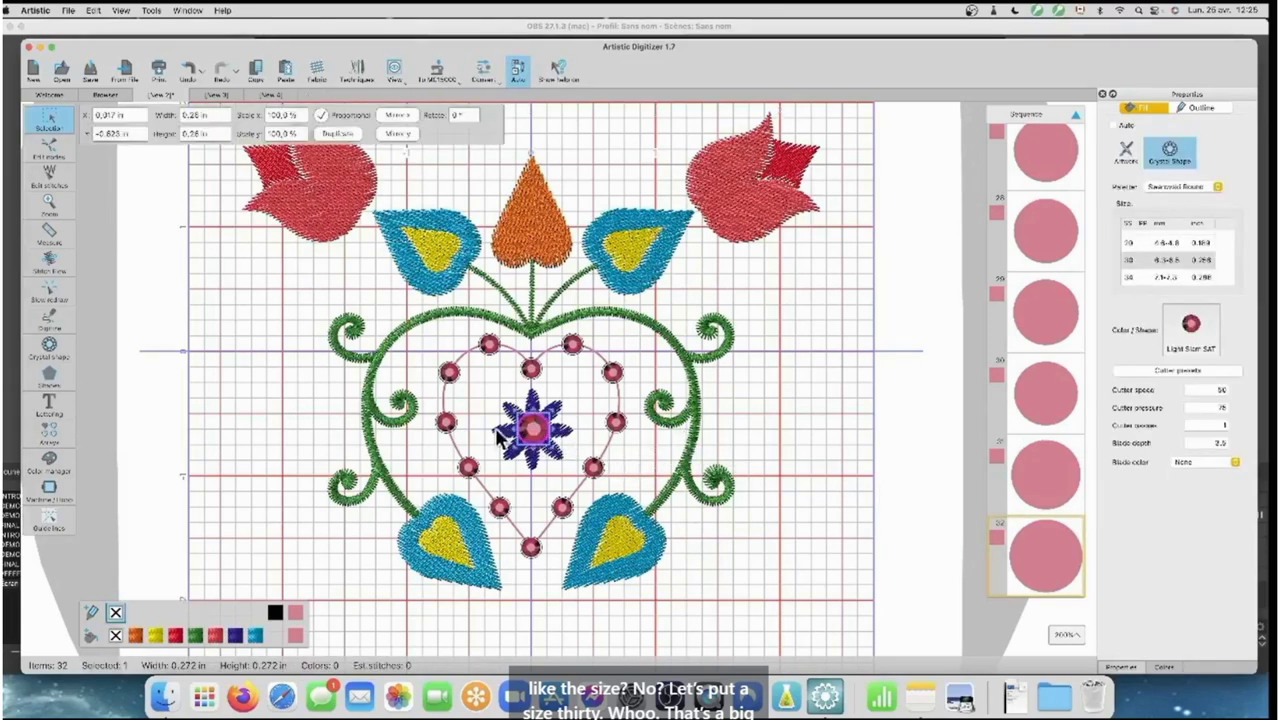
drag(533, 426, 530, 430)
click(832, 418)
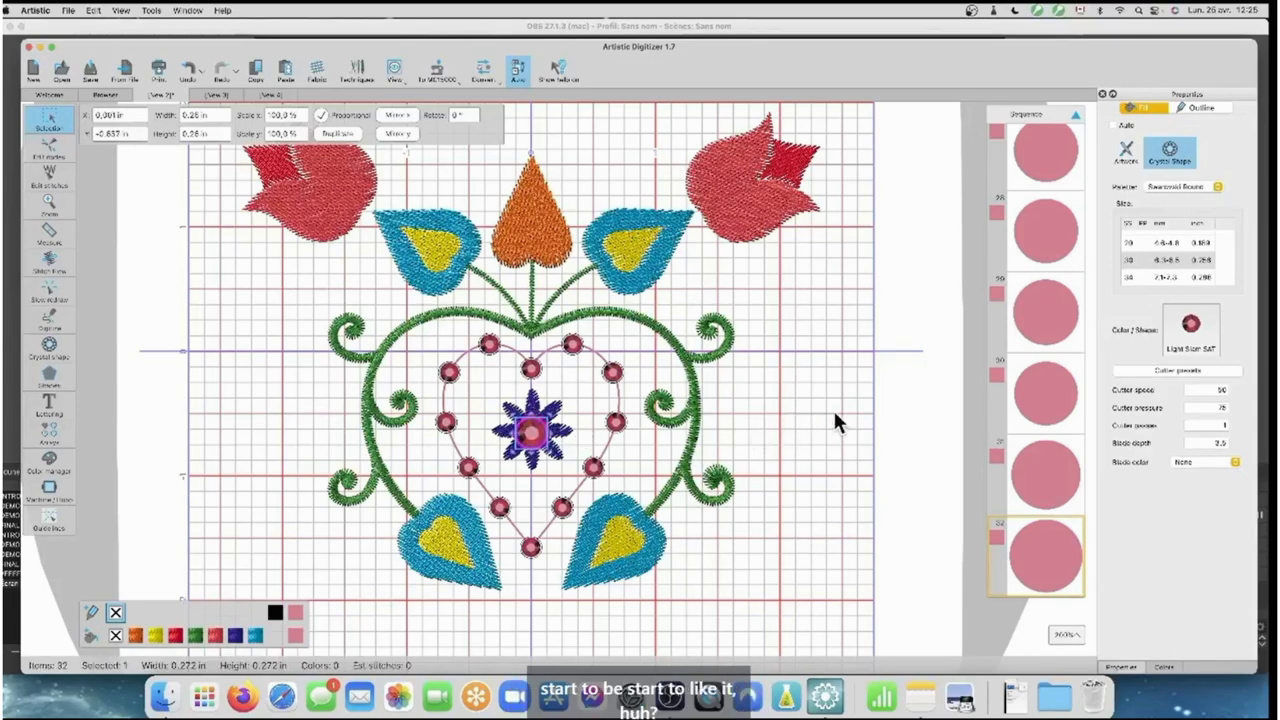
click(531, 430)
drag(531, 430, 531, 431)
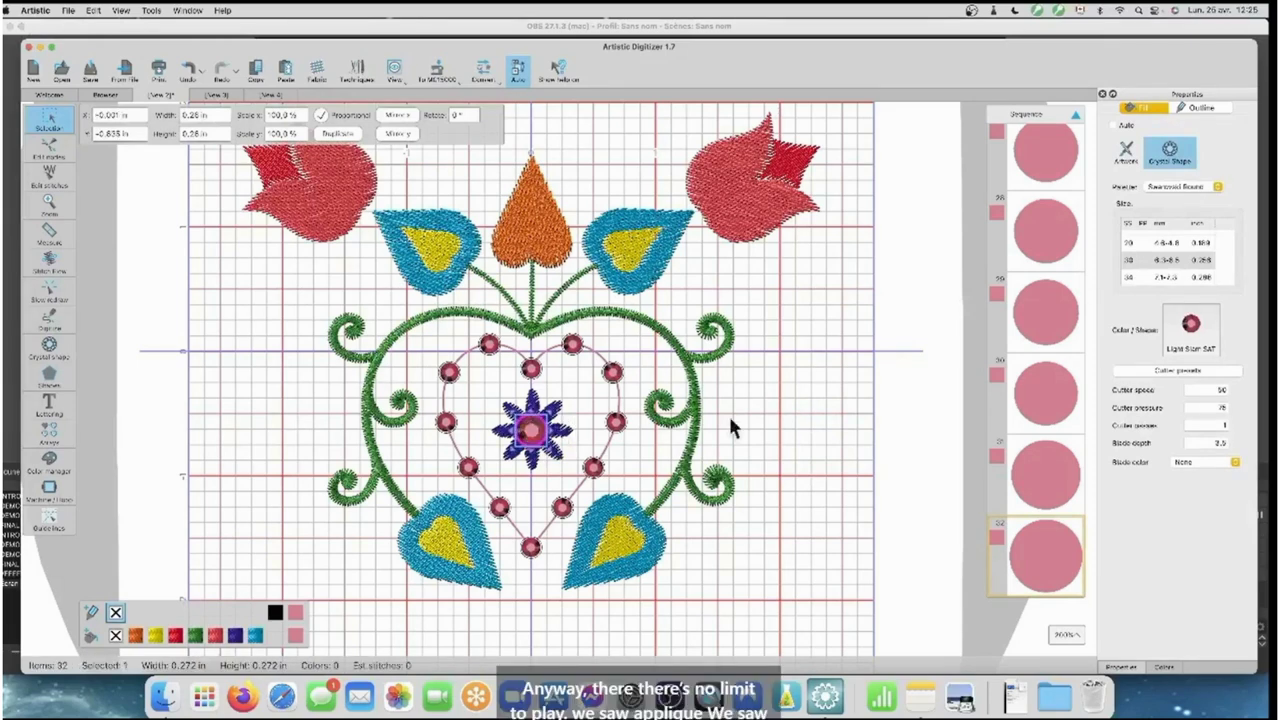
Deselect everything, view the Techniques overview, then dismiss it with OK
click(828, 418)
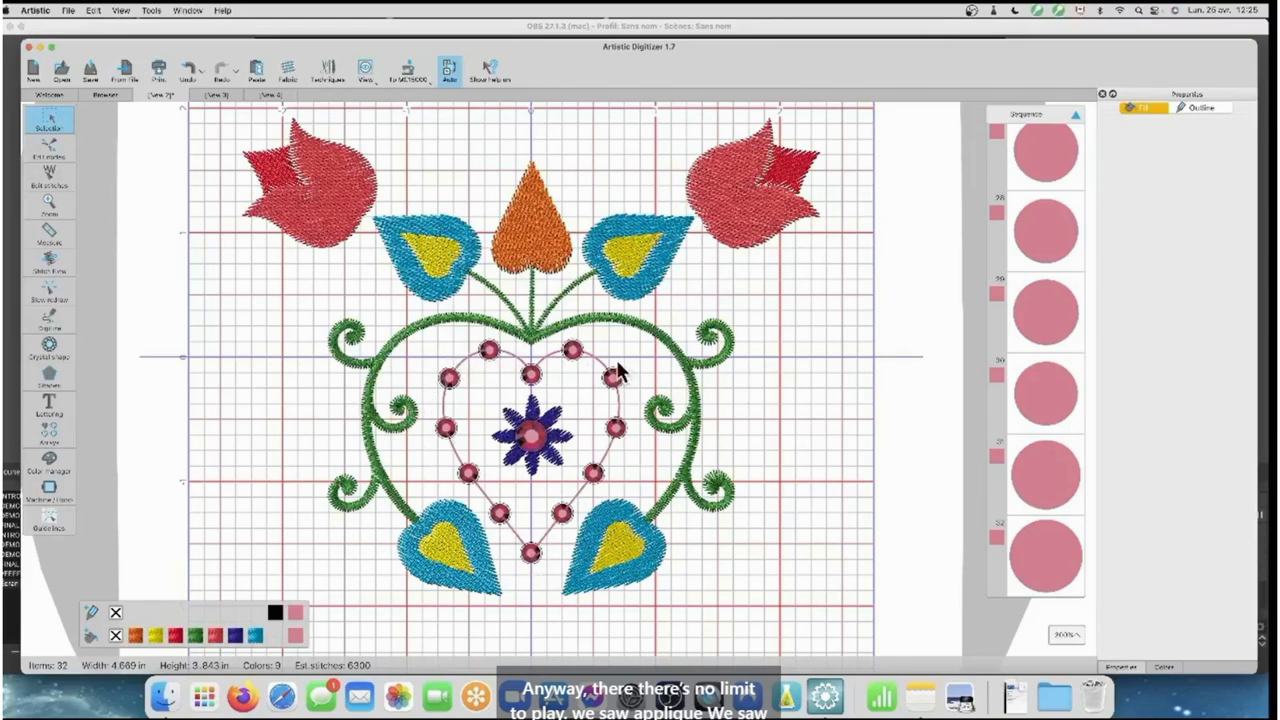
click(331, 66)
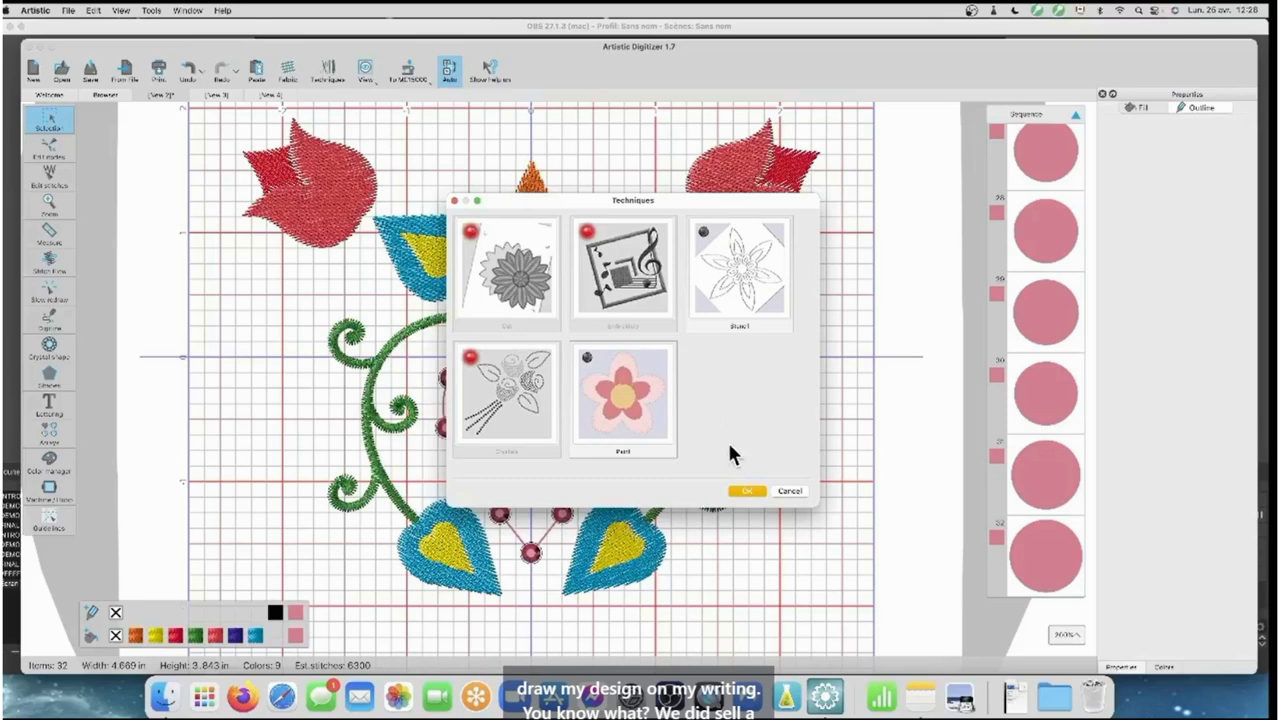
click(744, 490)
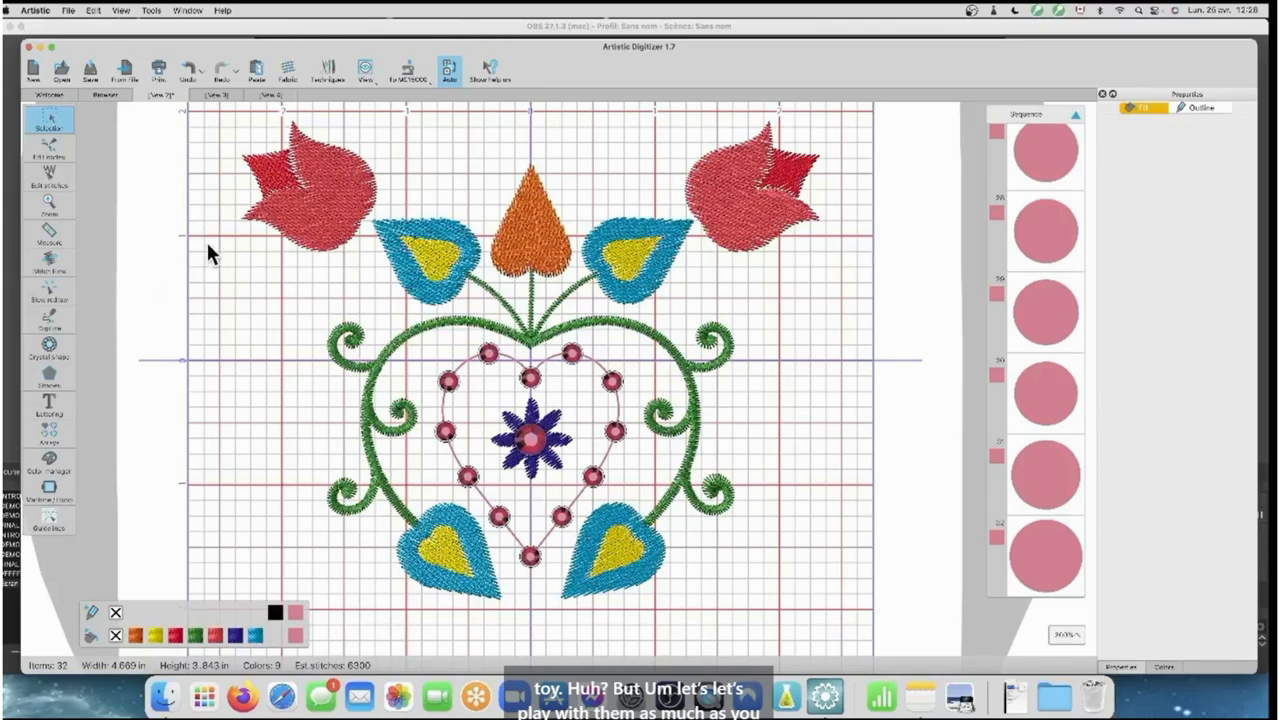
Scroll the canvas down and left to review the finished design
scroll(207, 244, down, 2)
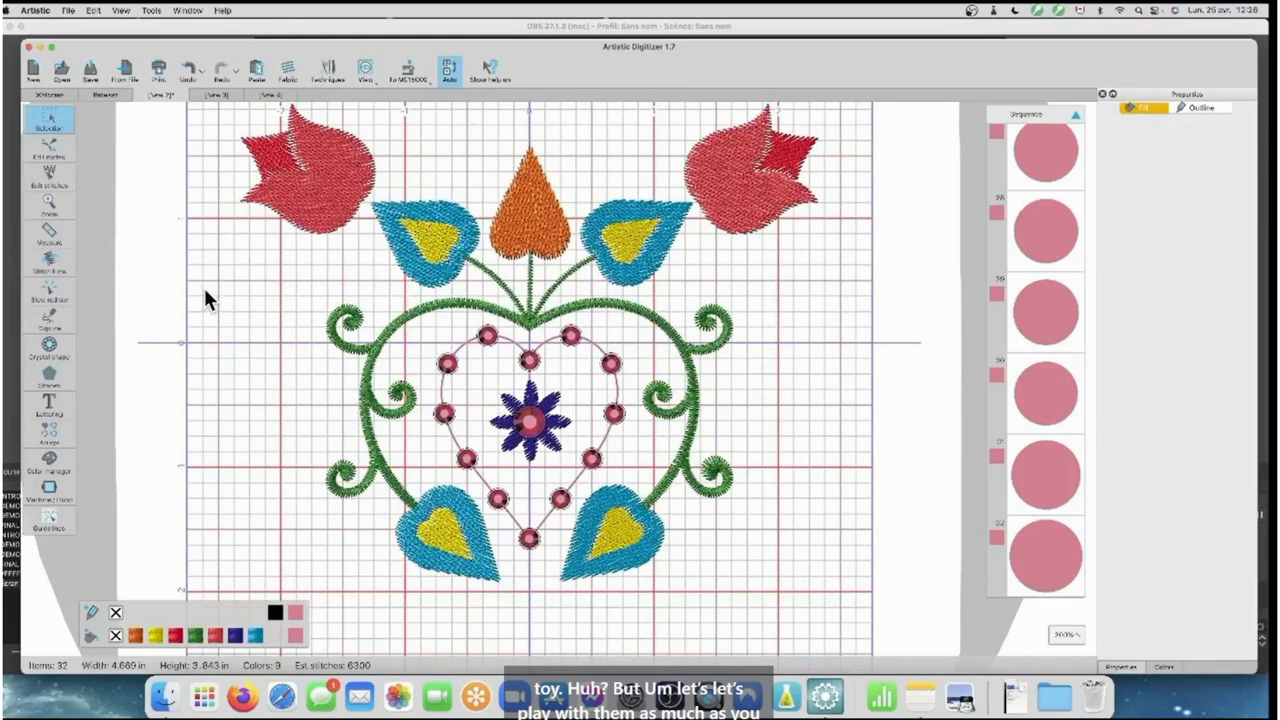
scroll(205, 292, left, 1)
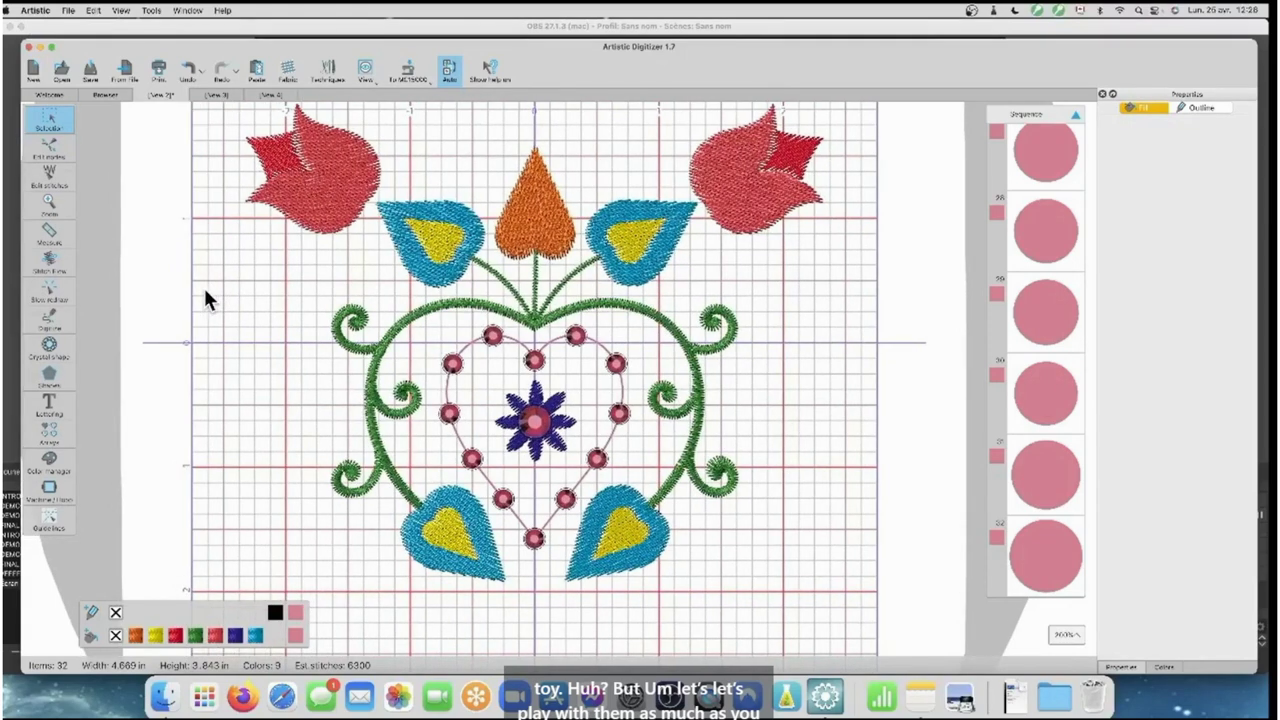